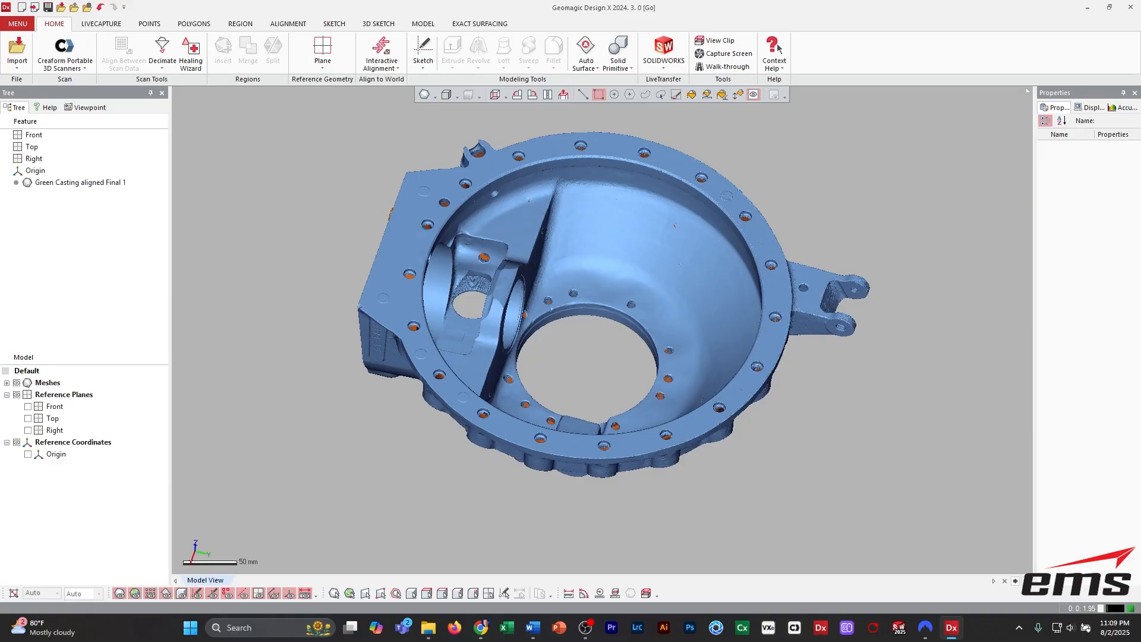
# Examine the scanned casting from its open flange side and around its outer conical wall, bosses and mounting arm.
pyautogui.moveTo(600, 238); pyautogui.dragTo(600, 308, button='right')
pyautogui.scroll(3, 588, 419)
pyautogui.scroll(-1, 588, 419)
pyautogui.moveTo(600, 308); pyautogui.dragTo(609, 342, button='right')
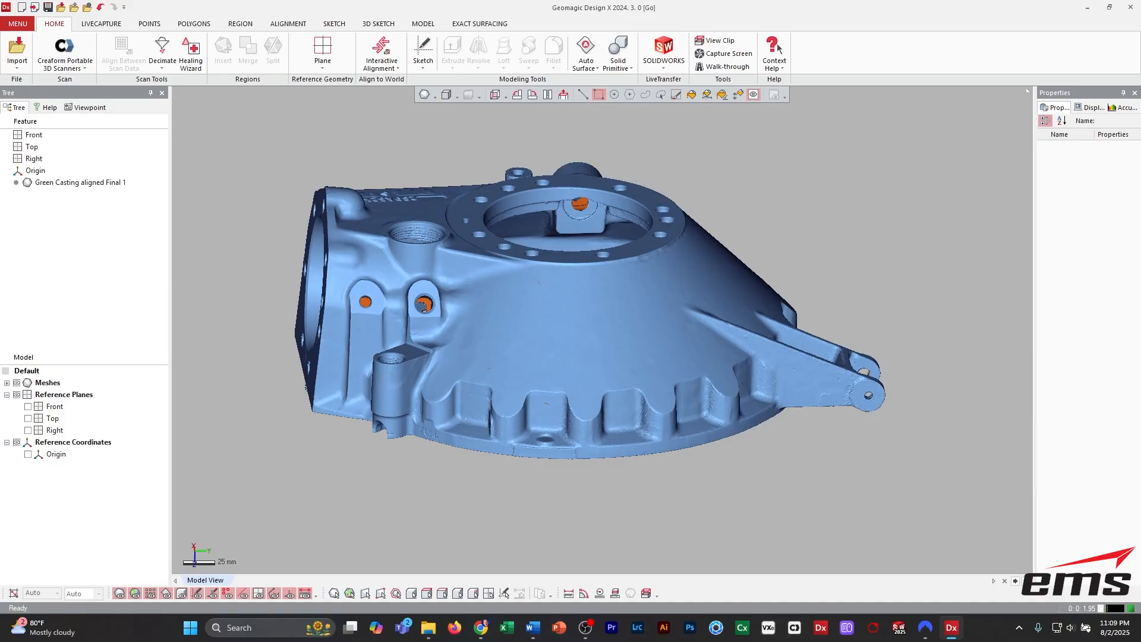
pyautogui.moveTo(582, 299); pyautogui.dragTo(602, 330, button='right')
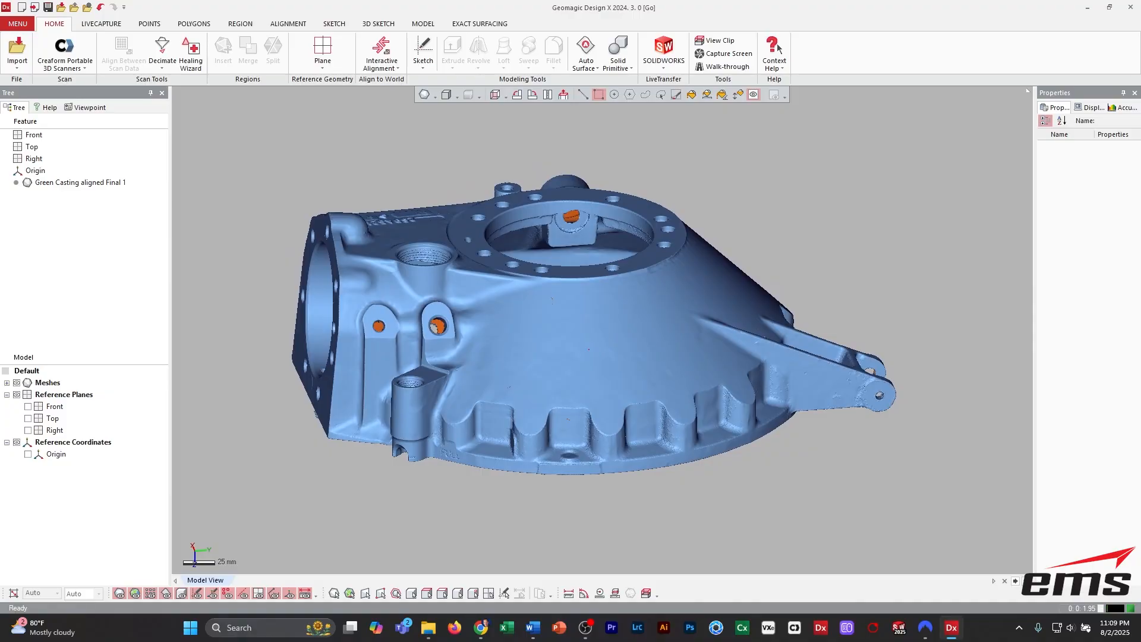
pyautogui.moveTo(602, 330); pyautogui.dragTo(606, 330, button='right')
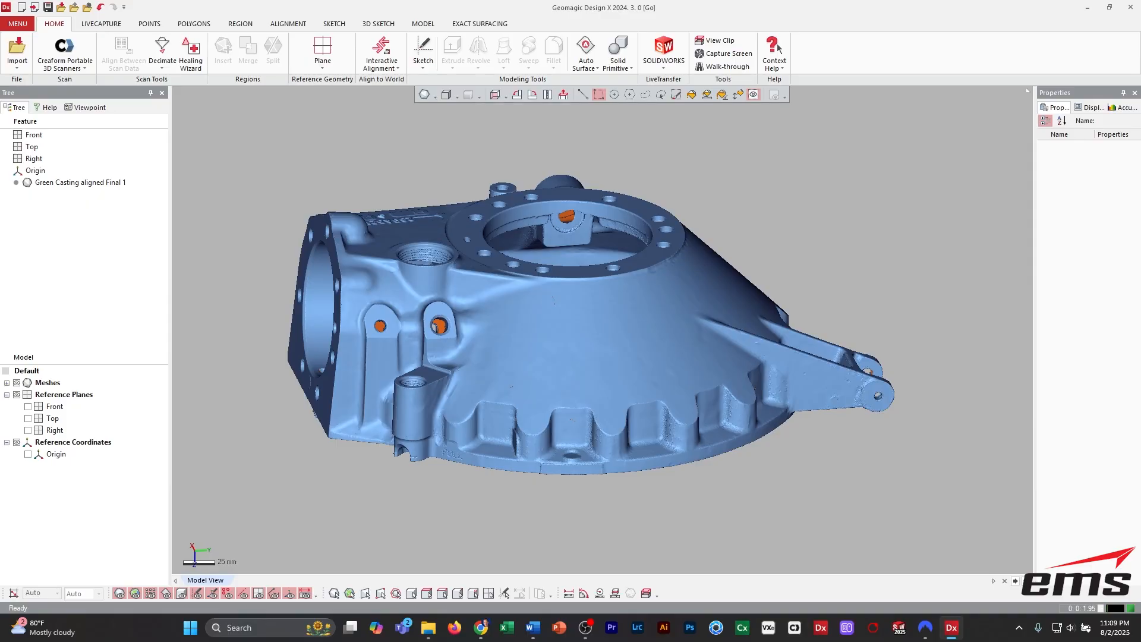
pyautogui.moveTo(602, 330); pyautogui.dragTo(629, 302, button='middle')
pyautogui.scroll(-3, 629, 302)
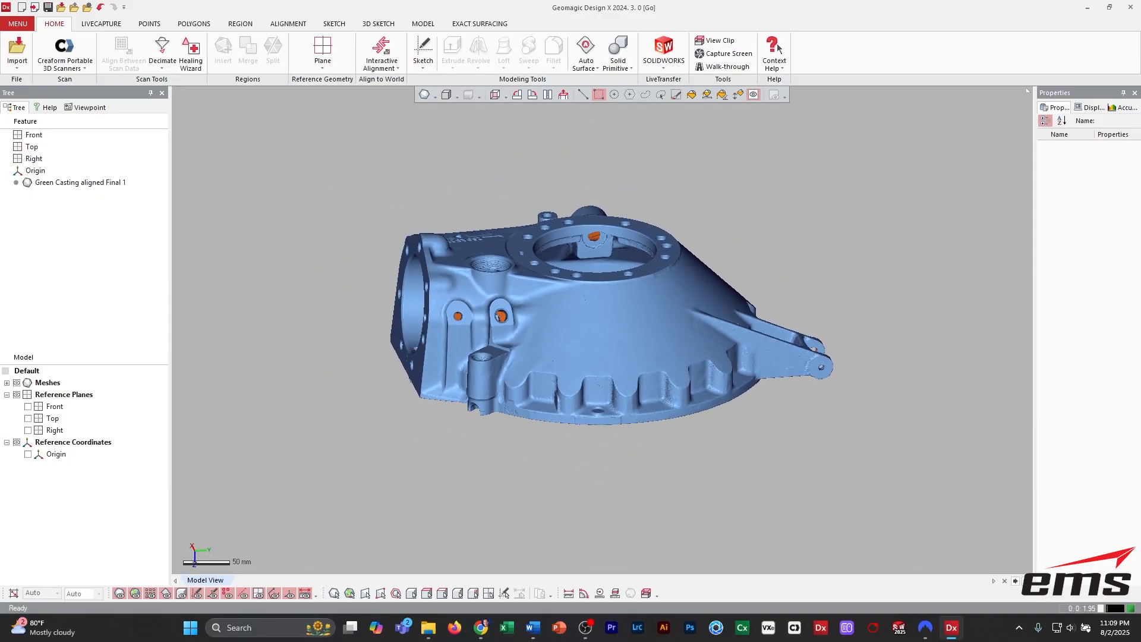
pyautogui.moveTo(629, 302); pyautogui.dragTo(652, 440, button='right')
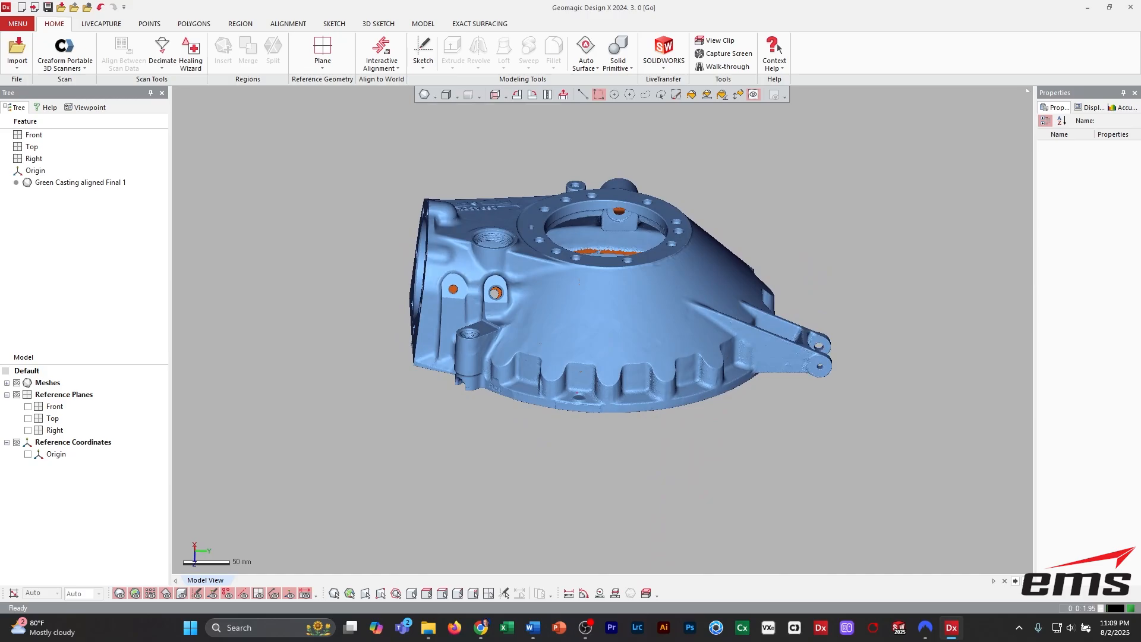
pyautogui.moveTo(630, 333); pyautogui.dragTo(656, 351, button='right')
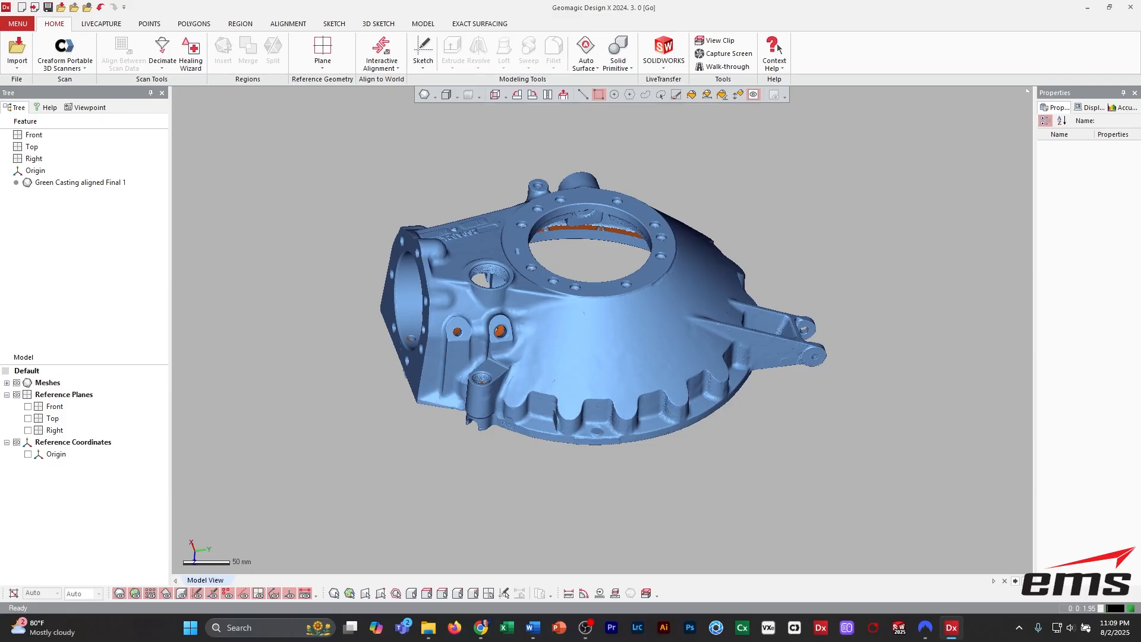
pyautogui.hotkey('alt', 'Tab')
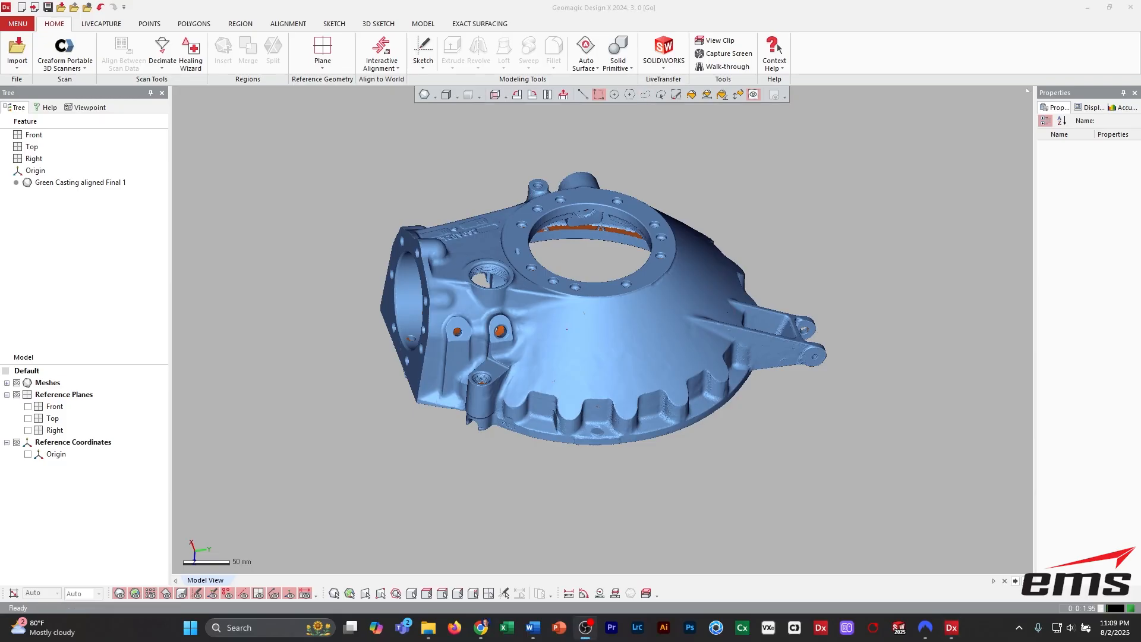
# Create a reference plane extracted from the flat face of the large round flange.
pyautogui.moveTo(630, 345)
pyautogui.mouseDown(button='right')
pyautogui.moveTo(625, 327)
pyautogui.moveTo(627, 337)
pyautogui.moveTo(589, 340)
pyautogui.moveTo(572, 253)
pyautogui.moveTo(562, 292)
pyautogui.moveTo(600, 296)
pyautogui.moveTo(592, 326)
pyautogui.moveTo(567, 146)
pyautogui.mouseUp(button='right')
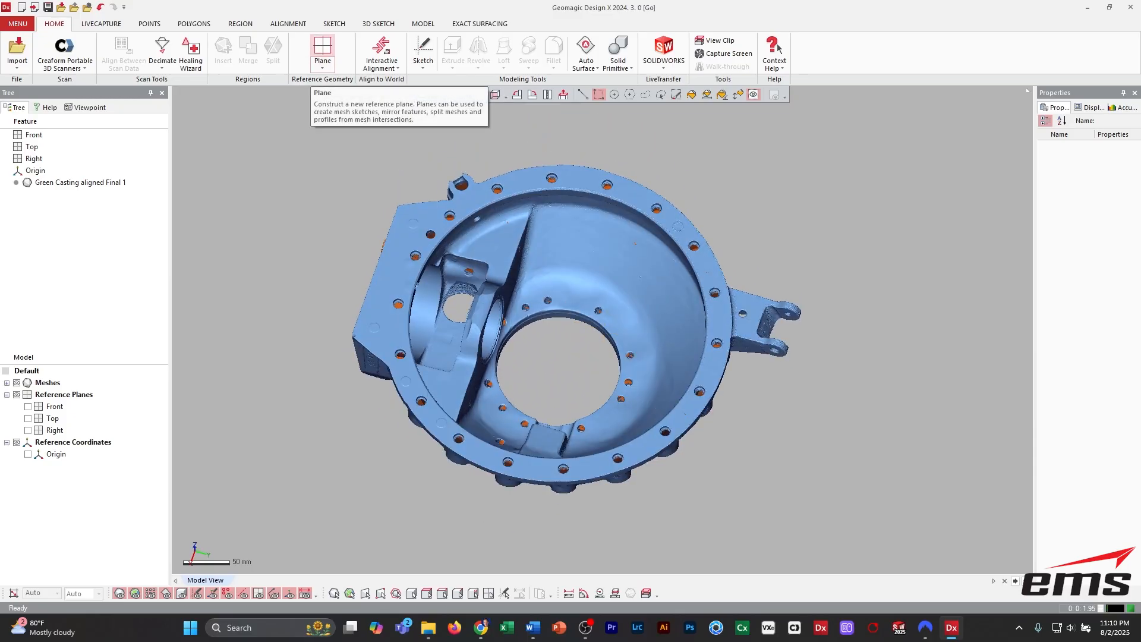
pyautogui.click(322, 50)
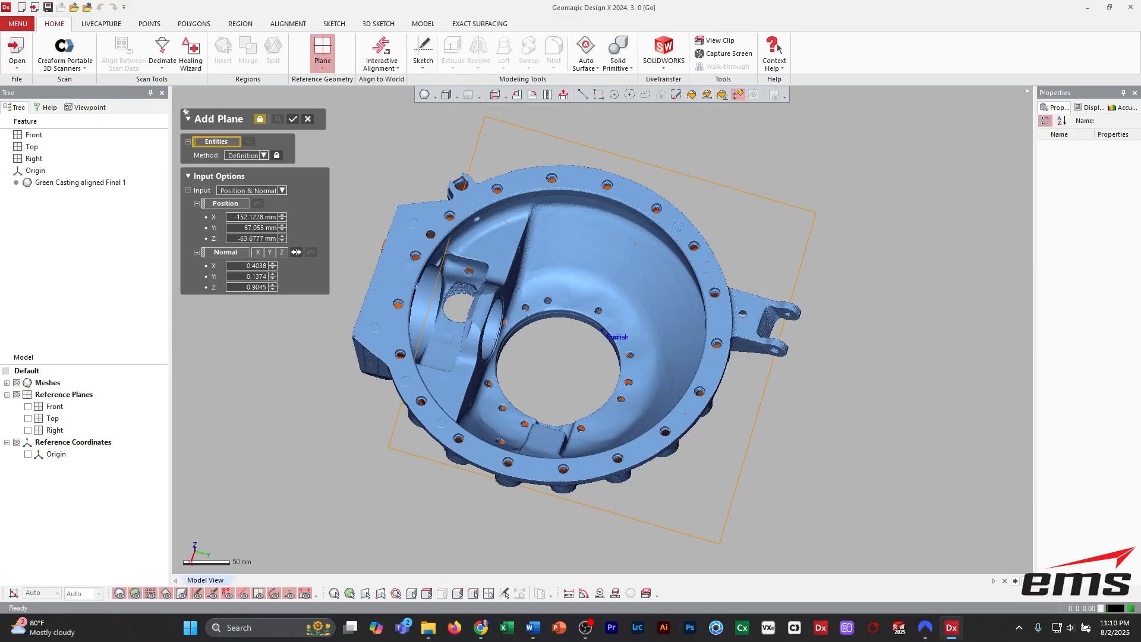
pyautogui.click(705, 260)
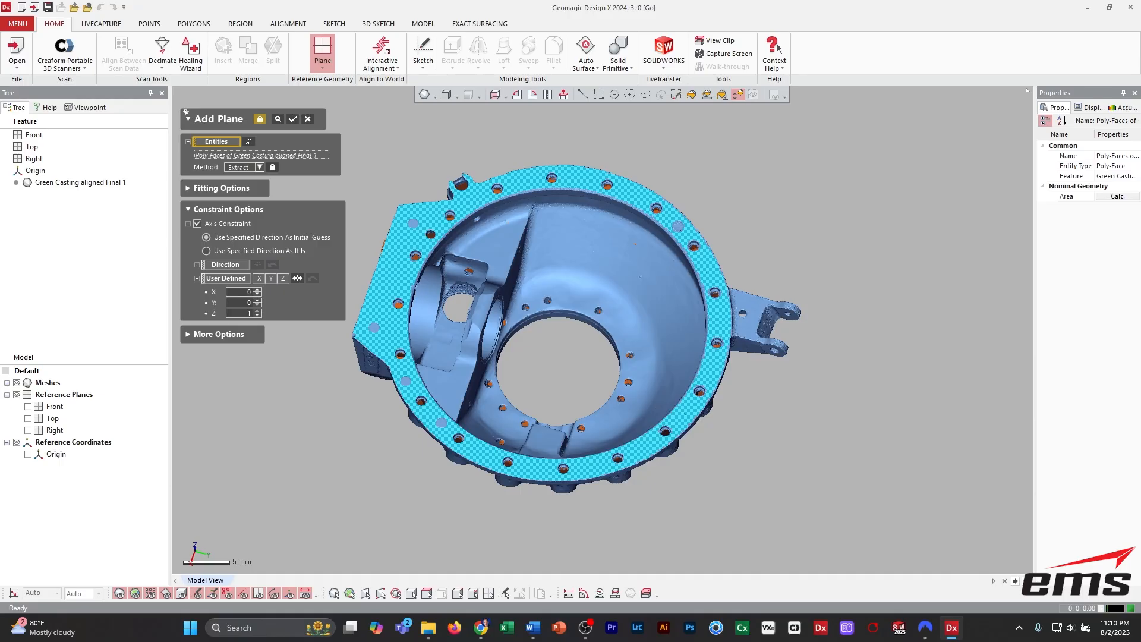
pyautogui.click(293, 119)
# Create a second reference plane from the flat face around the side bore and finish adding planes.
pyautogui.moveTo(601, 357); pyautogui.dragTo(722, 287, button='right')
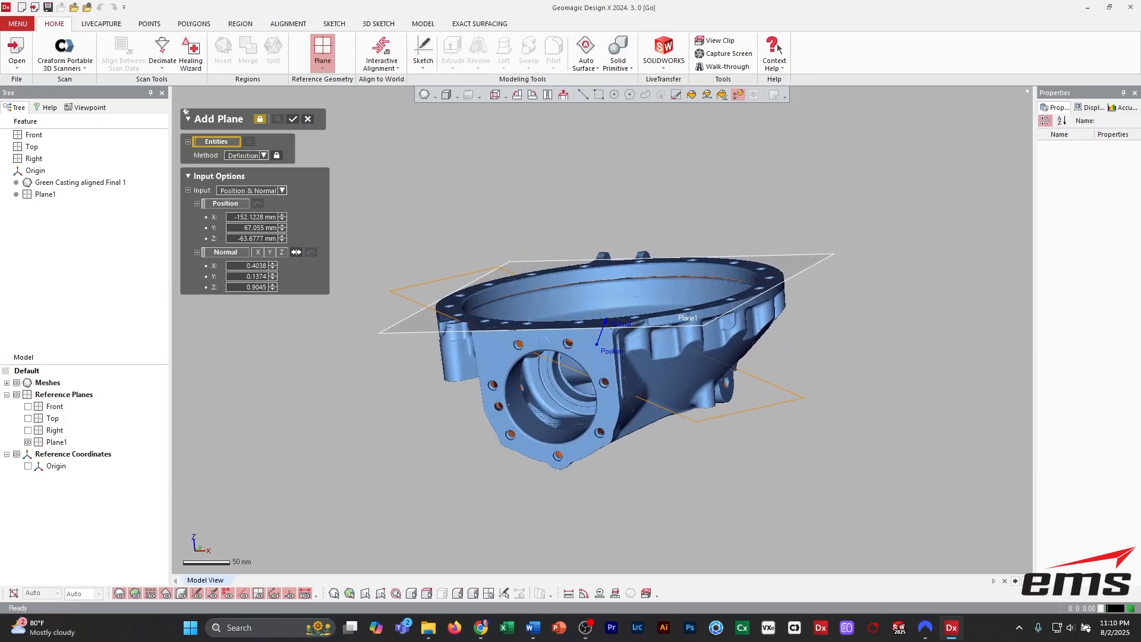
pyautogui.click(589, 353)
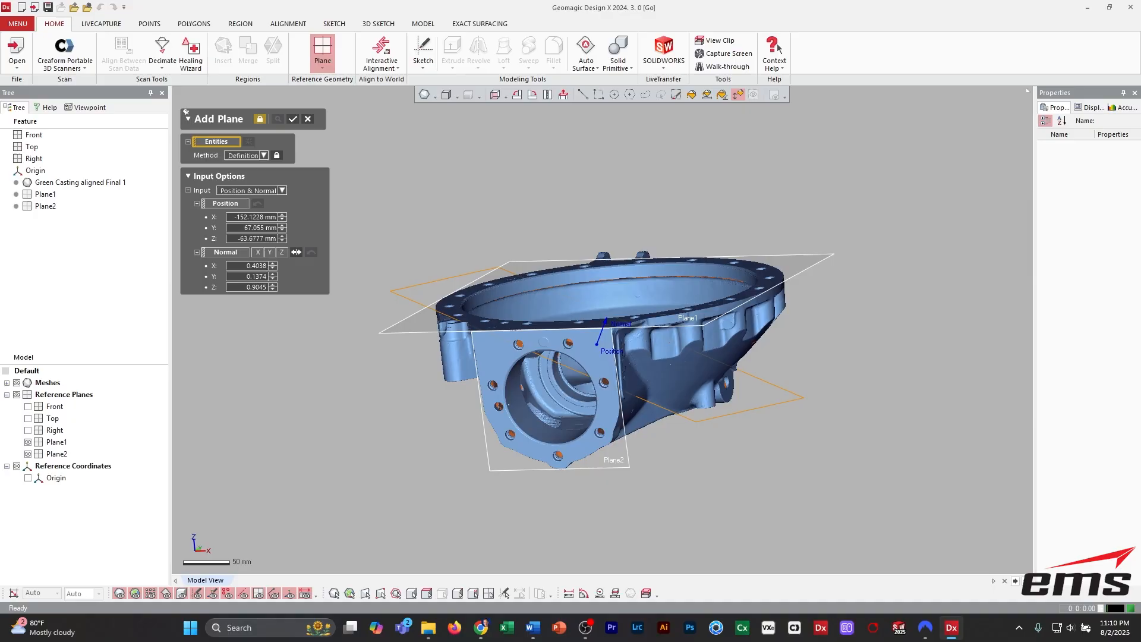
pyautogui.press('Escape')
pyautogui.moveTo(595, 416); pyautogui.dragTo(488, 238, button='right')
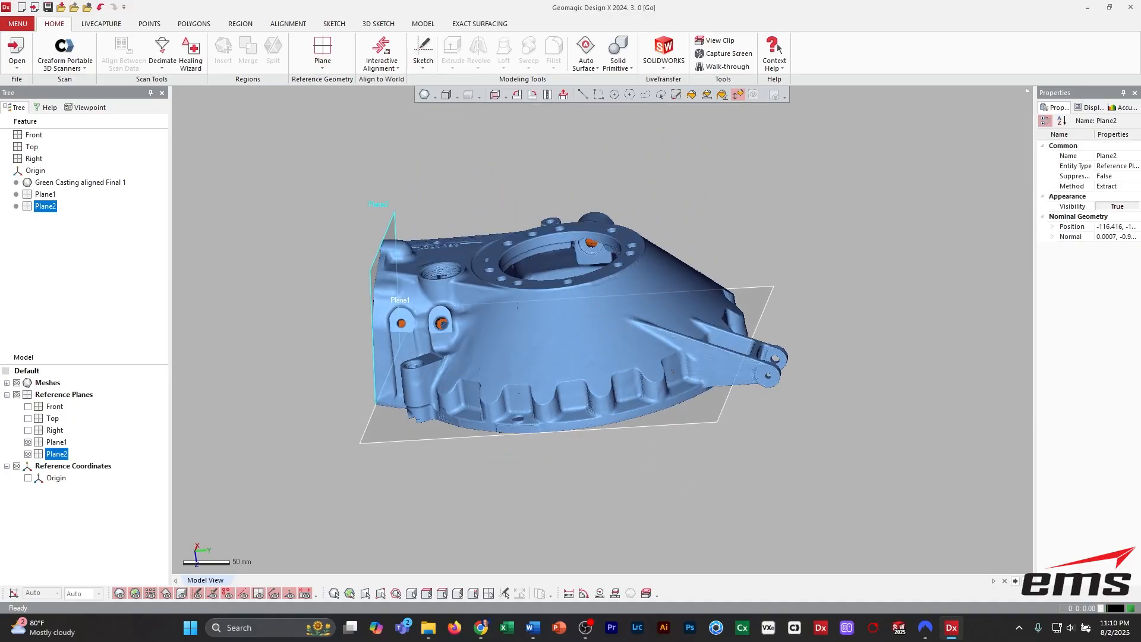
pyautogui.moveTo(553, 333); pyautogui.dragTo(612, 308, button='right')
pyautogui.click(583, 94)
pyautogui.press('Escape')
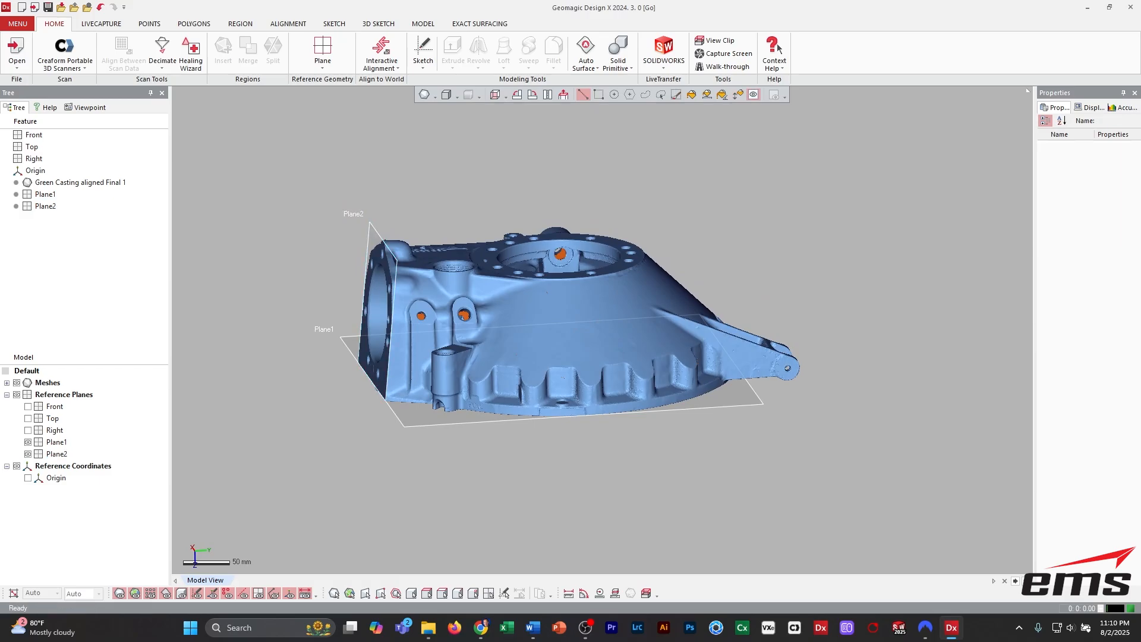
pyautogui.click(18, 24)
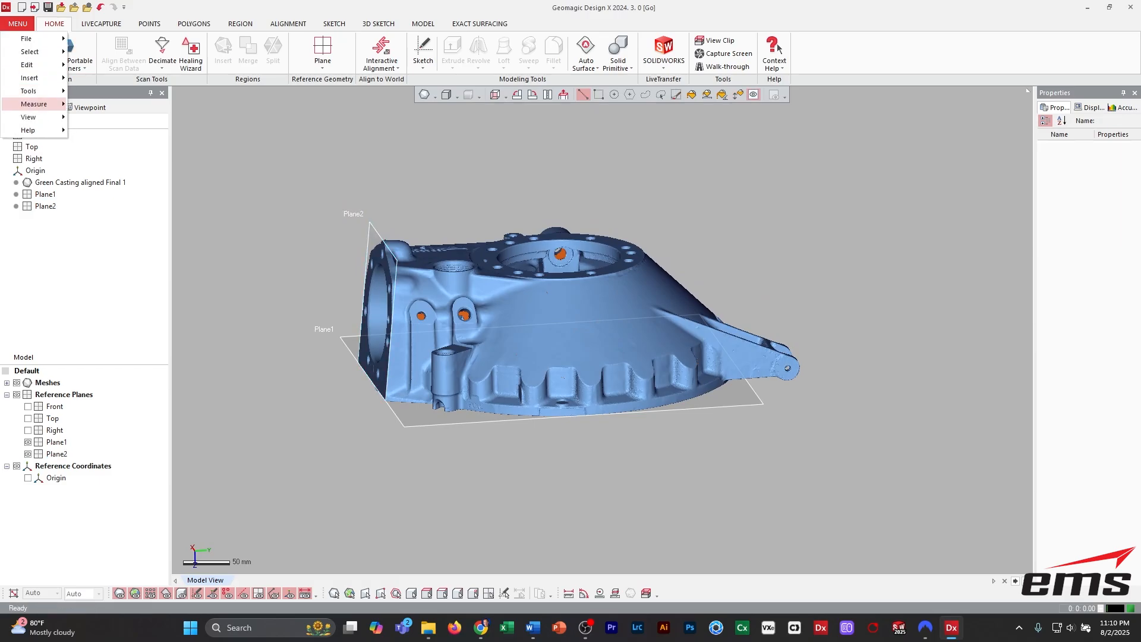
pyautogui.moveTo(33, 104)
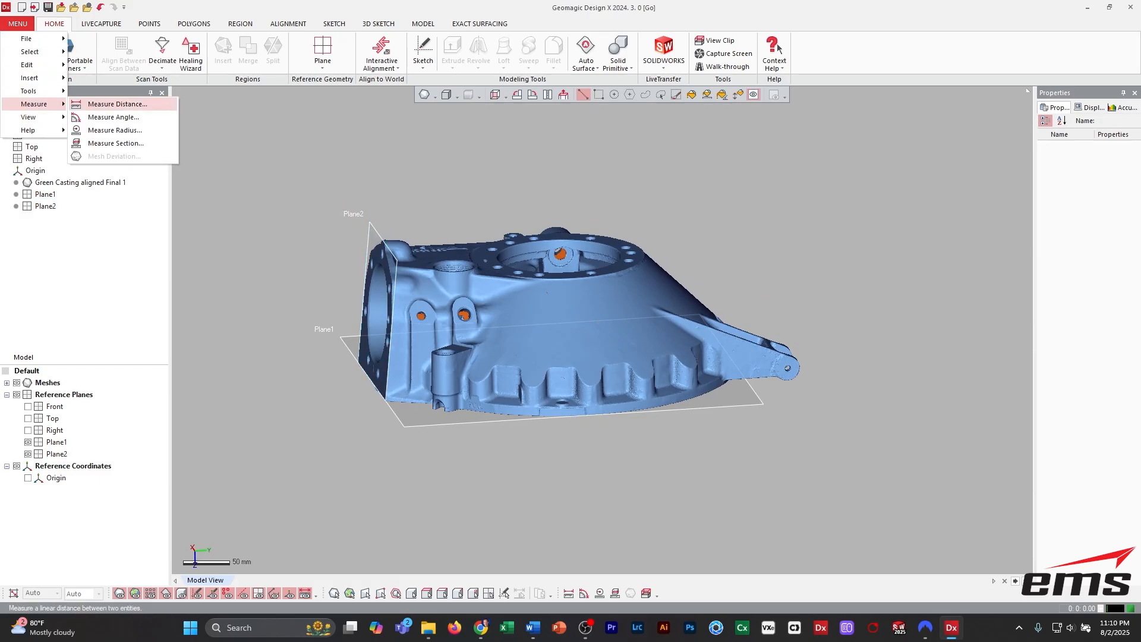
pyautogui.click(117, 104)
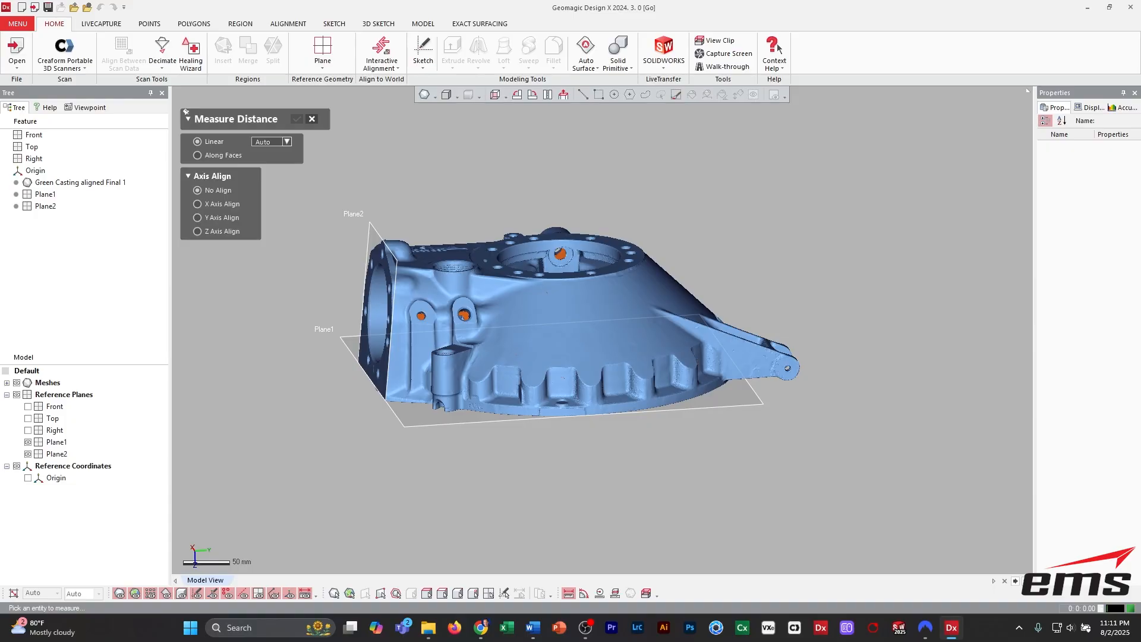
pyautogui.click(286, 142)
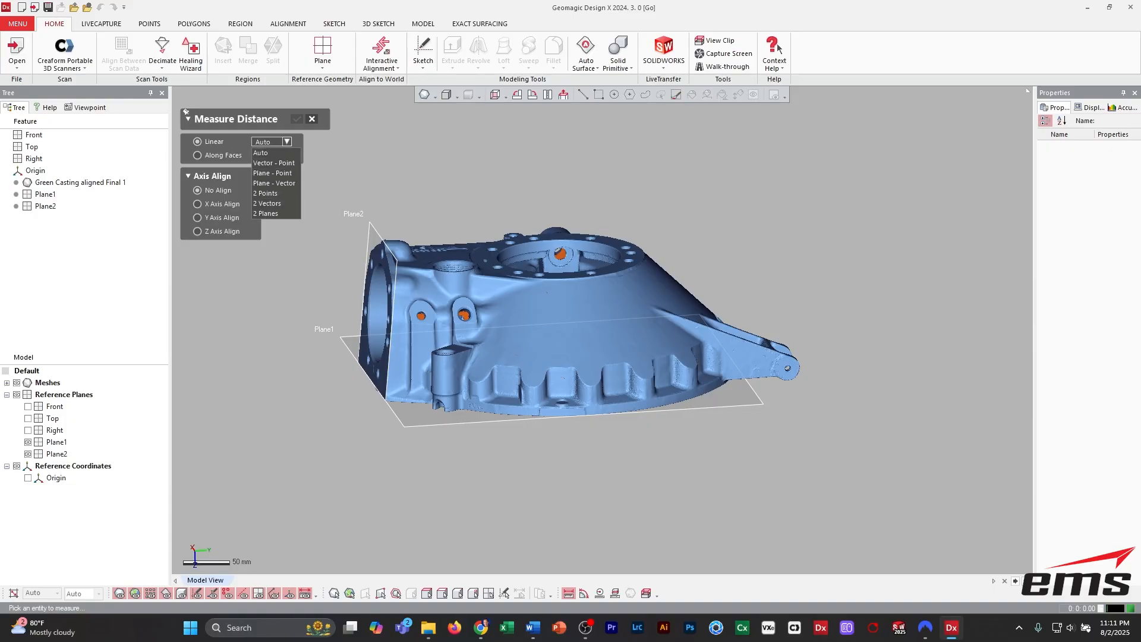
pyautogui.click(266, 213)
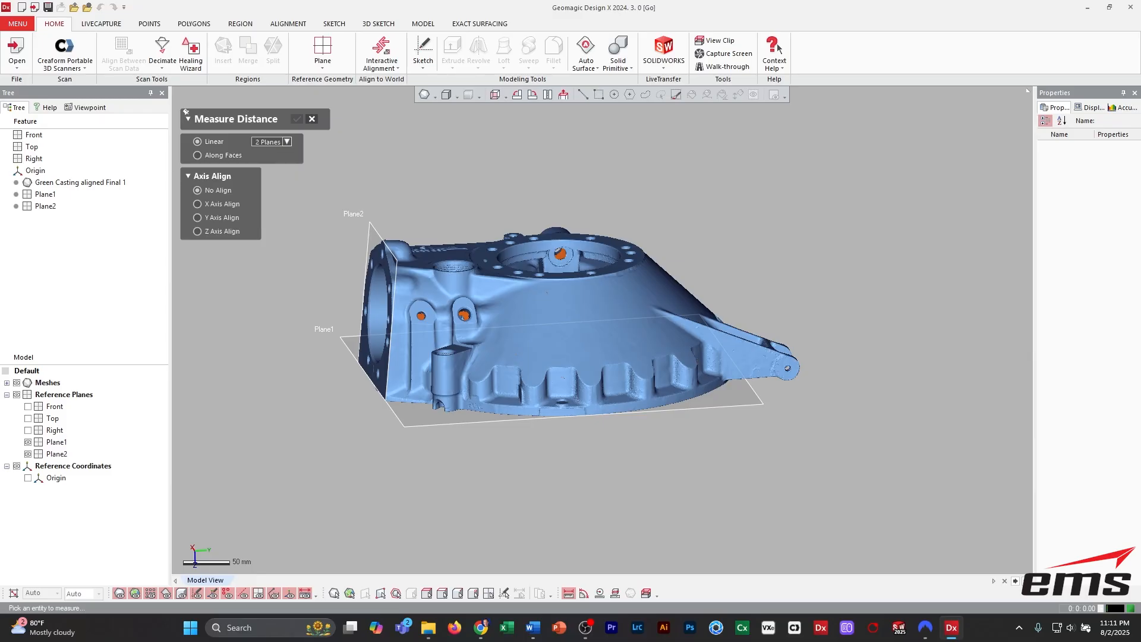
pyautogui.moveTo(395, 279); pyautogui.dragTo(342, 288, button='right')
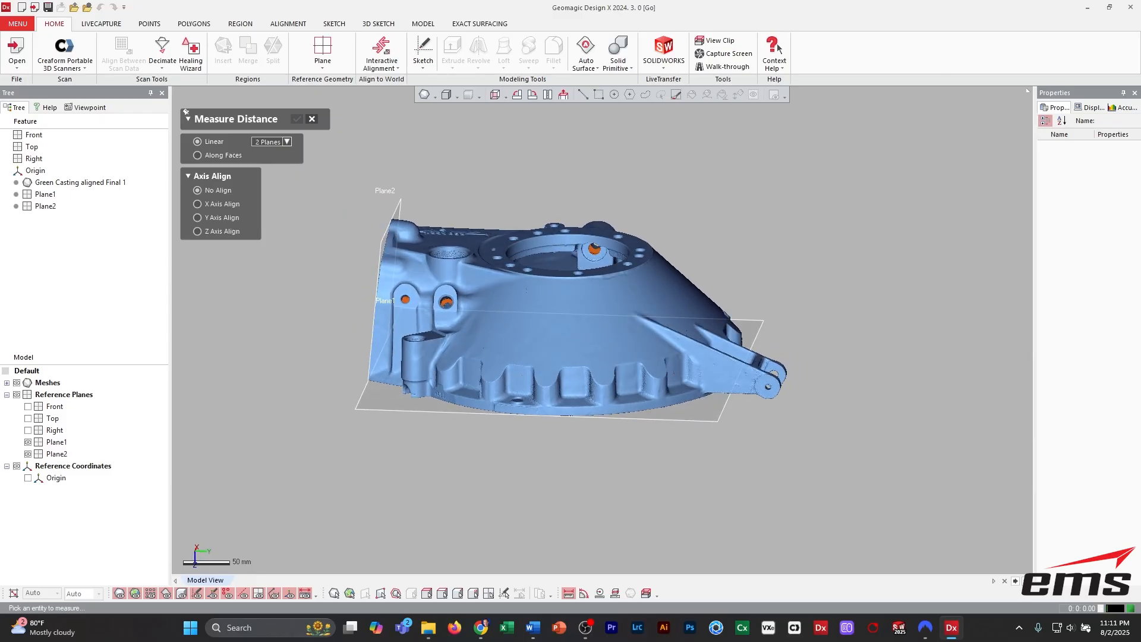
pyautogui.press('Escape')
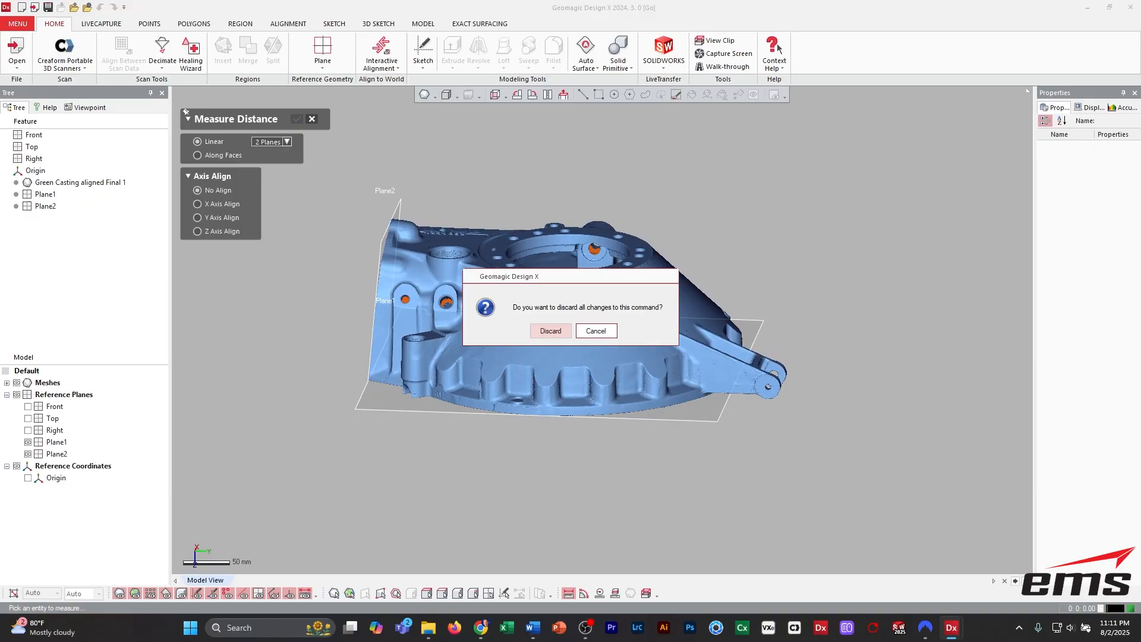
pyautogui.click(550, 331)
# Measure the angle between Plane1 and Plane2 with the 2 Planes method and keep the measurement.
pyautogui.click(17, 24)
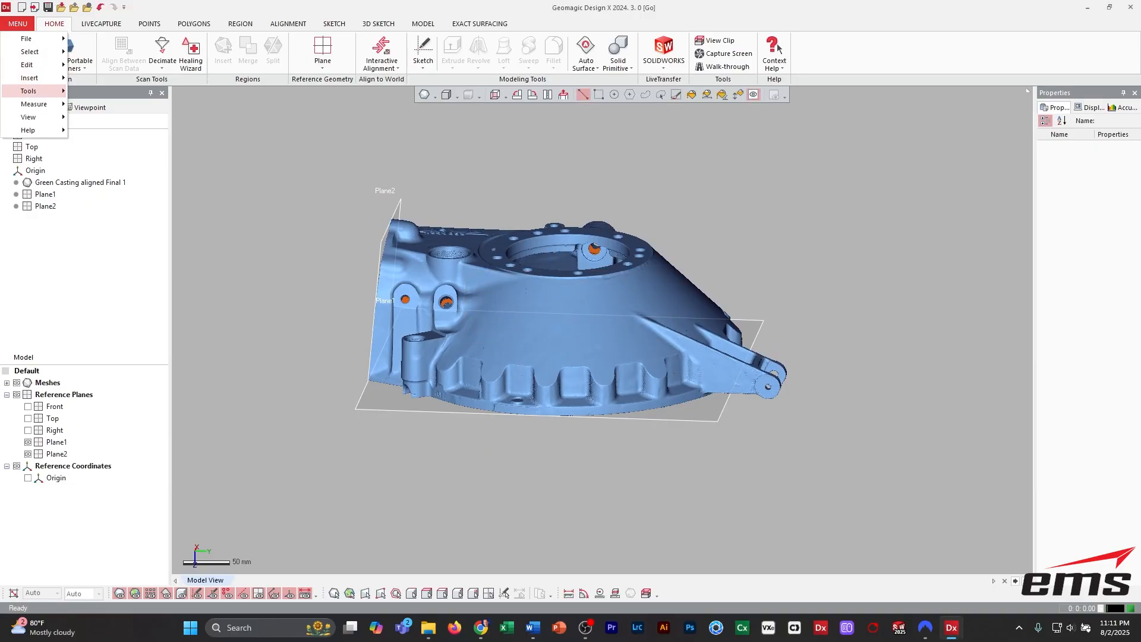
pyautogui.moveTo(34, 104)
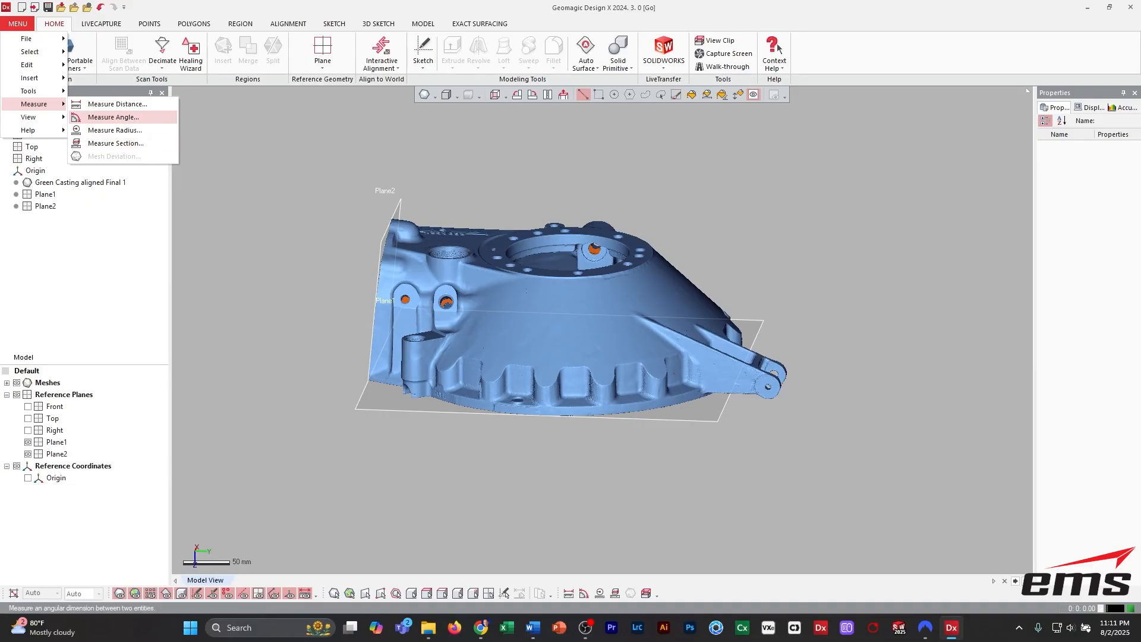
pyautogui.click(113, 117)
pyautogui.click(261, 142)
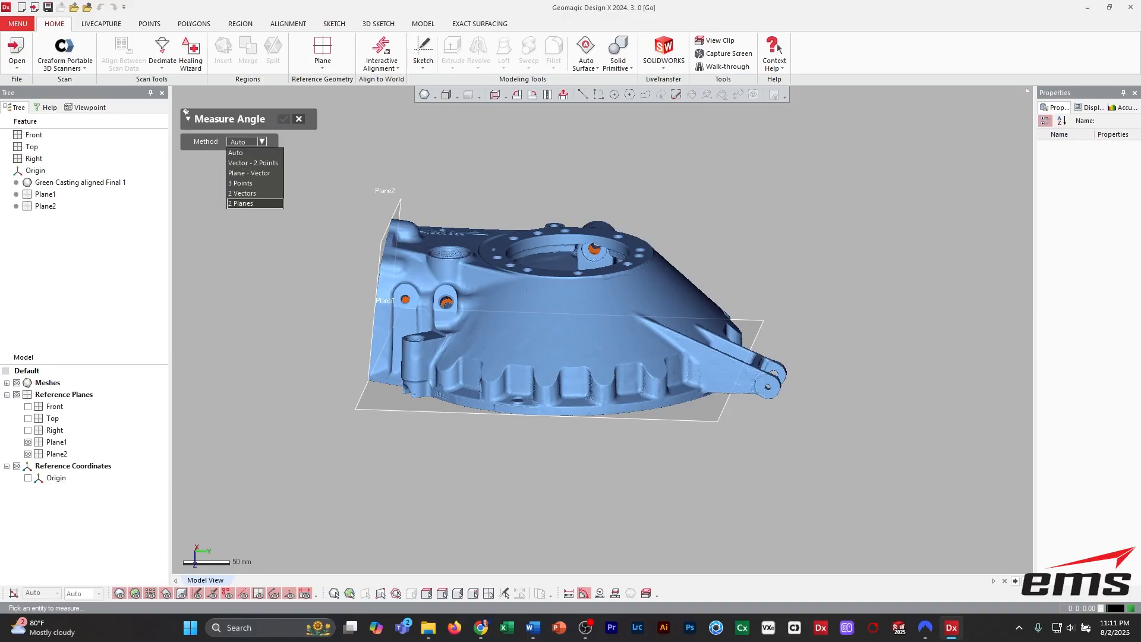
pyautogui.click(255, 203)
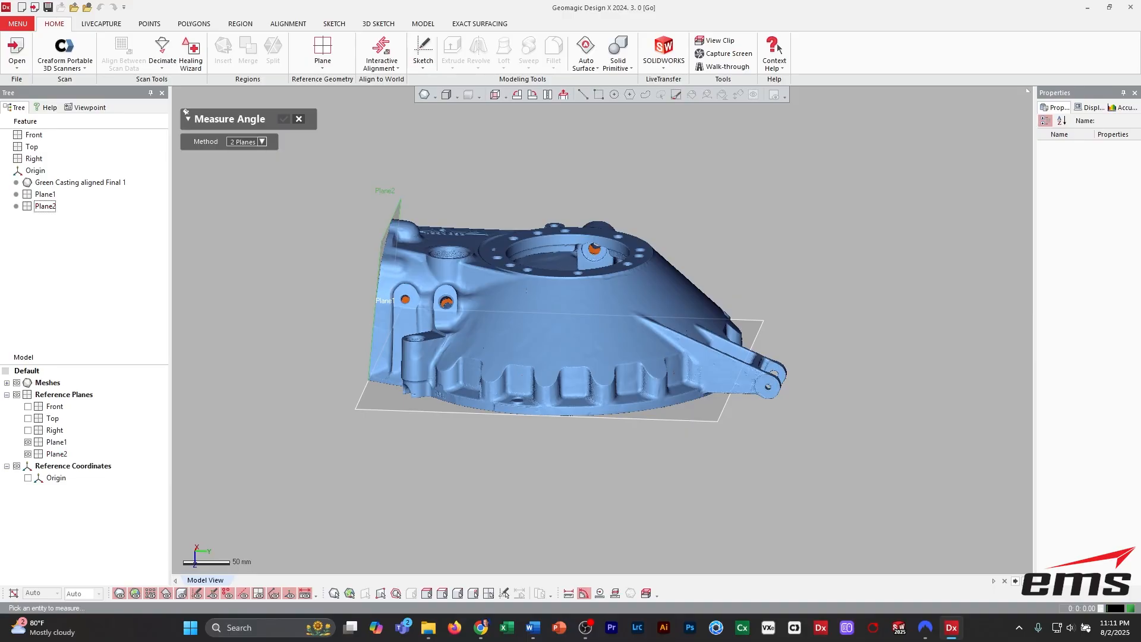
pyautogui.click(386, 398)
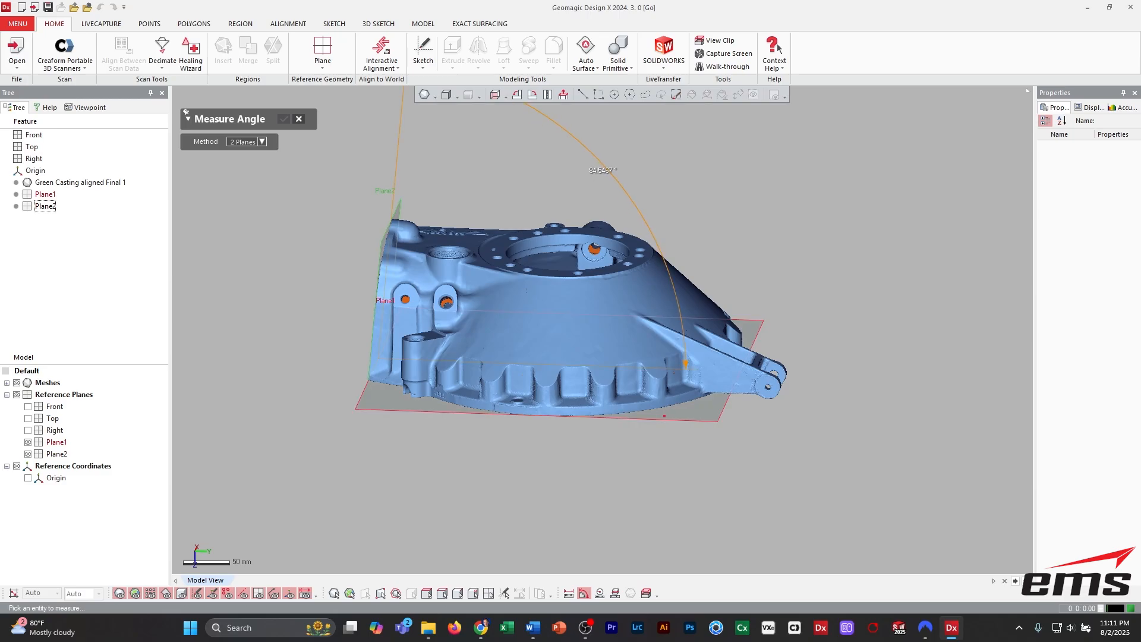
pyautogui.keyDown('ctrl'); pyautogui.moveTo(571, 297); pyautogui.dragTo(548, 292, button='right'); pyautogui.keyUp('ctrl')
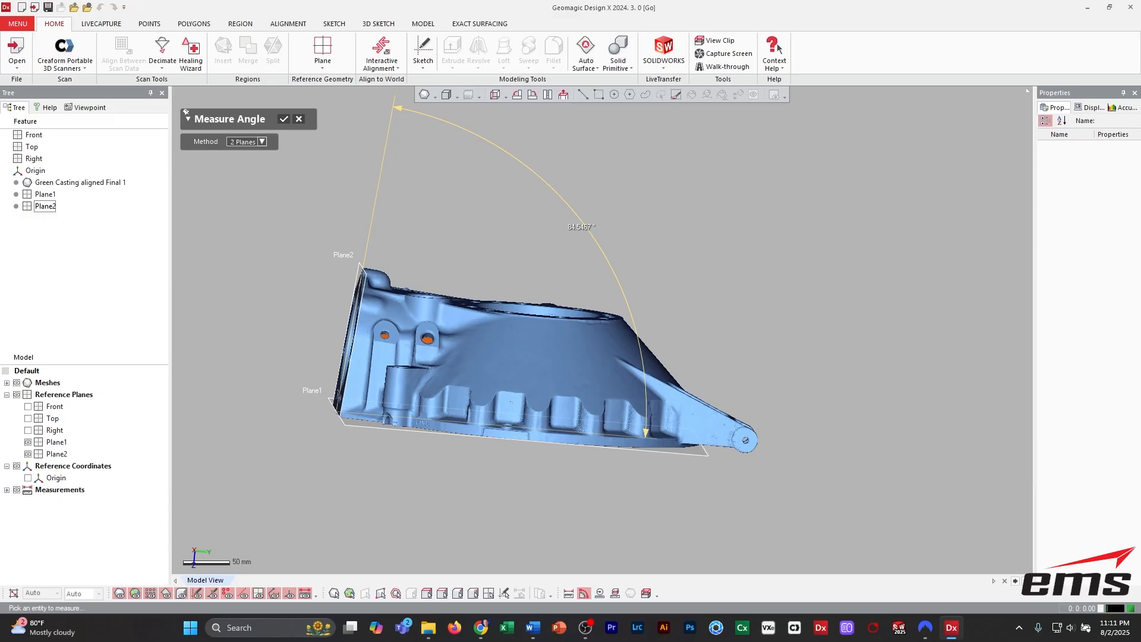
pyautogui.click(284, 119)
# Show the casting and its angle dimension in a side view, rolled so the large flange lies horizontal underneath.
pyautogui.hotkey('alt', '1')
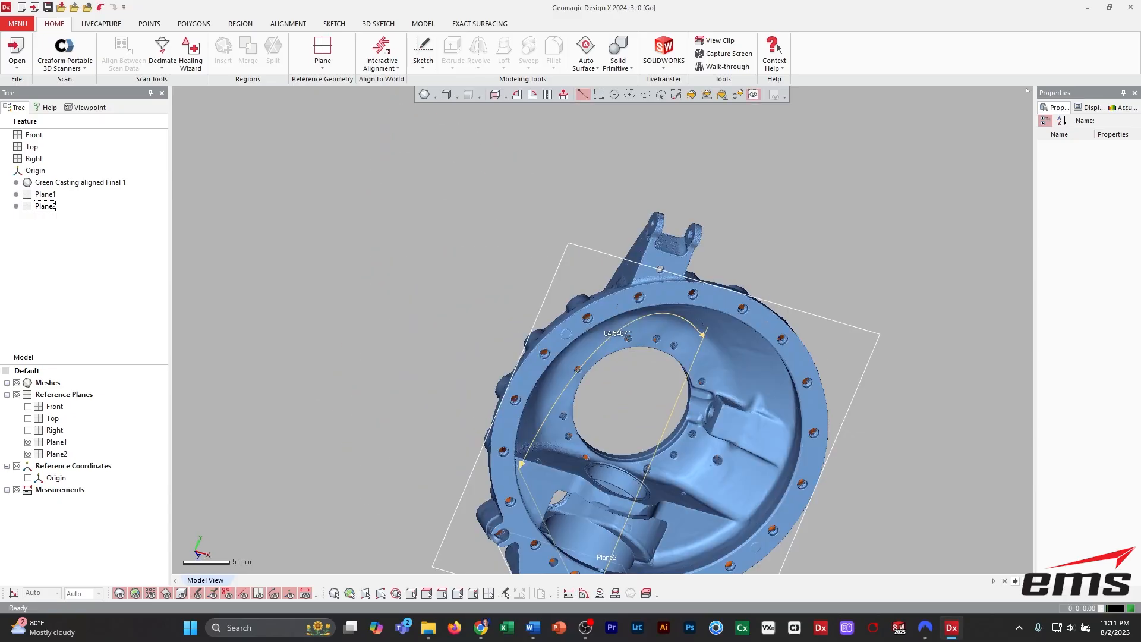
pyautogui.hotkey('alt', '3')
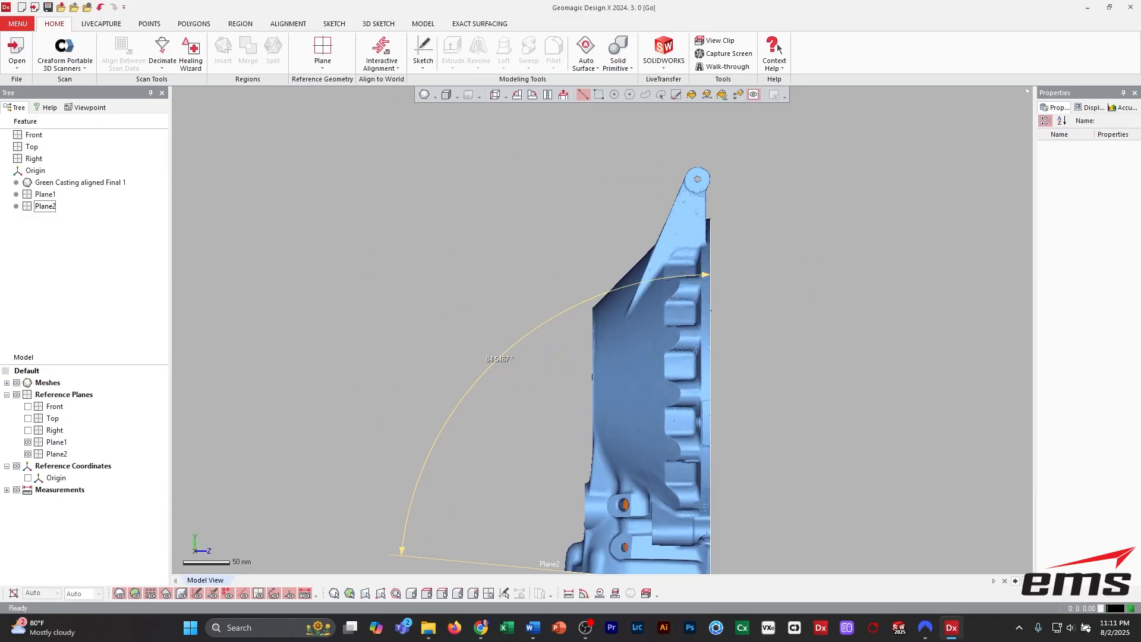
pyautogui.keyDown('ctrl'); pyautogui.moveTo(571, 368); pyautogui.dragTo(548, 277, button='right'); pyautogui.keyUp('ctrl')
pyautogui.scroll(-3, 552, 284)
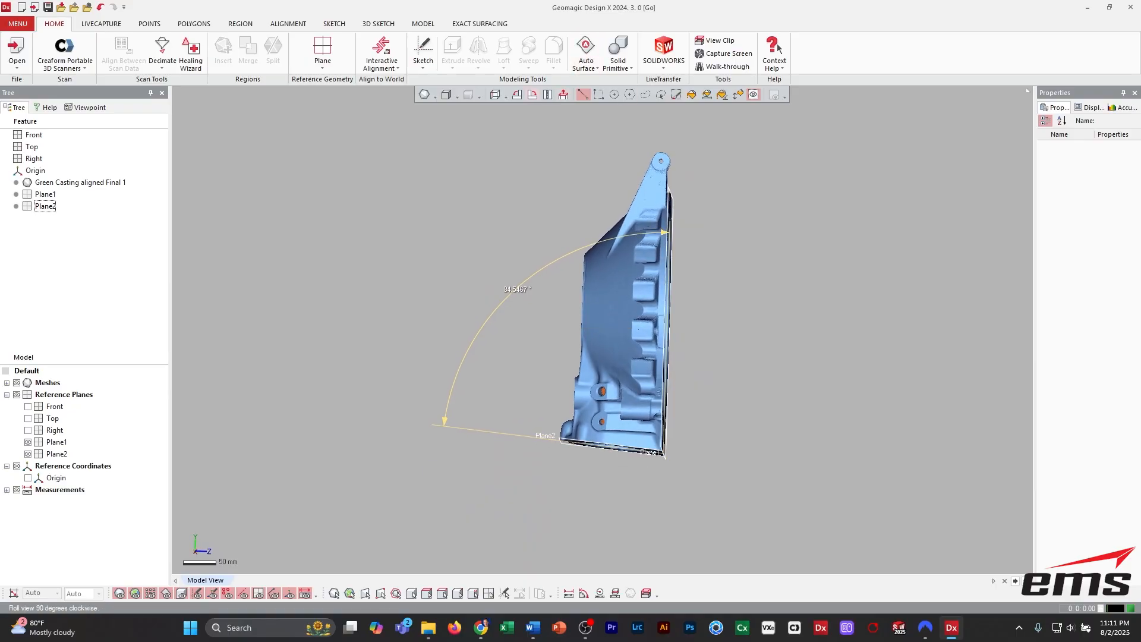
pyautogui.click(532, 95)
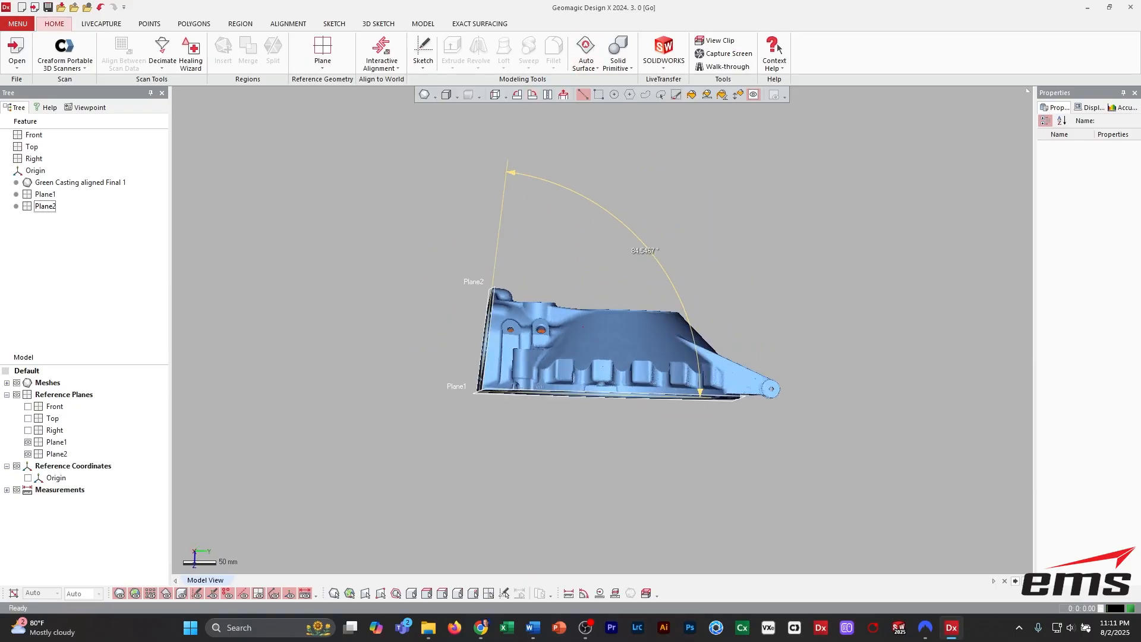
pyautogui.click(533, 95)
pyautogui.click(533, 95)
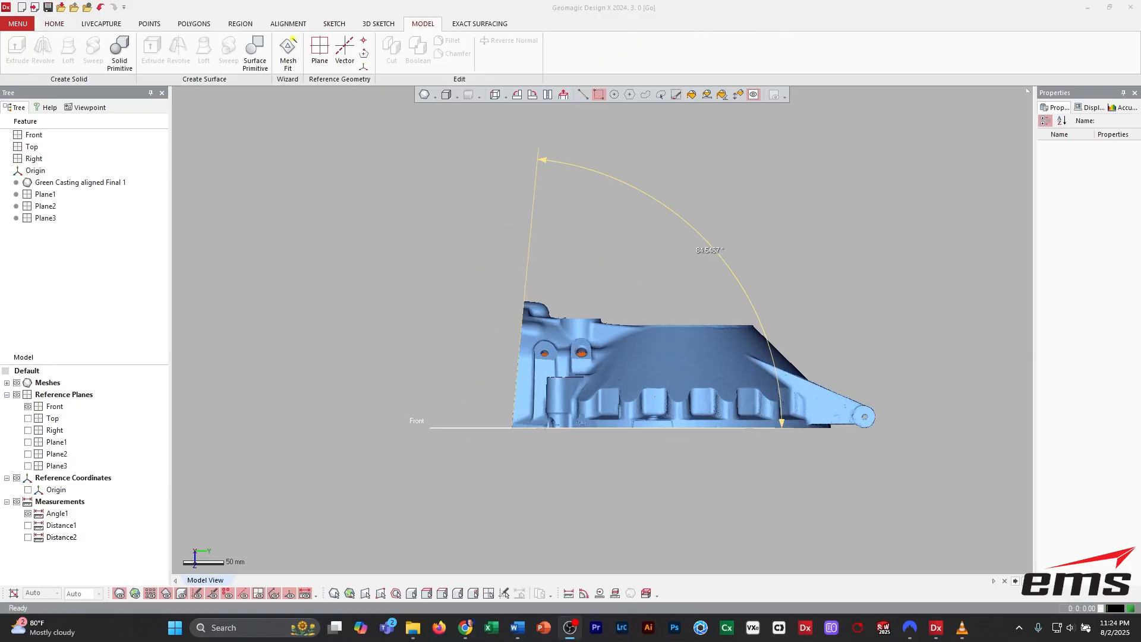
# Capture a screenshot region around the casting and its angle dimension and save it as Angle measure 3.jpg in the Green Part folder.
pyautogui.press('Print')
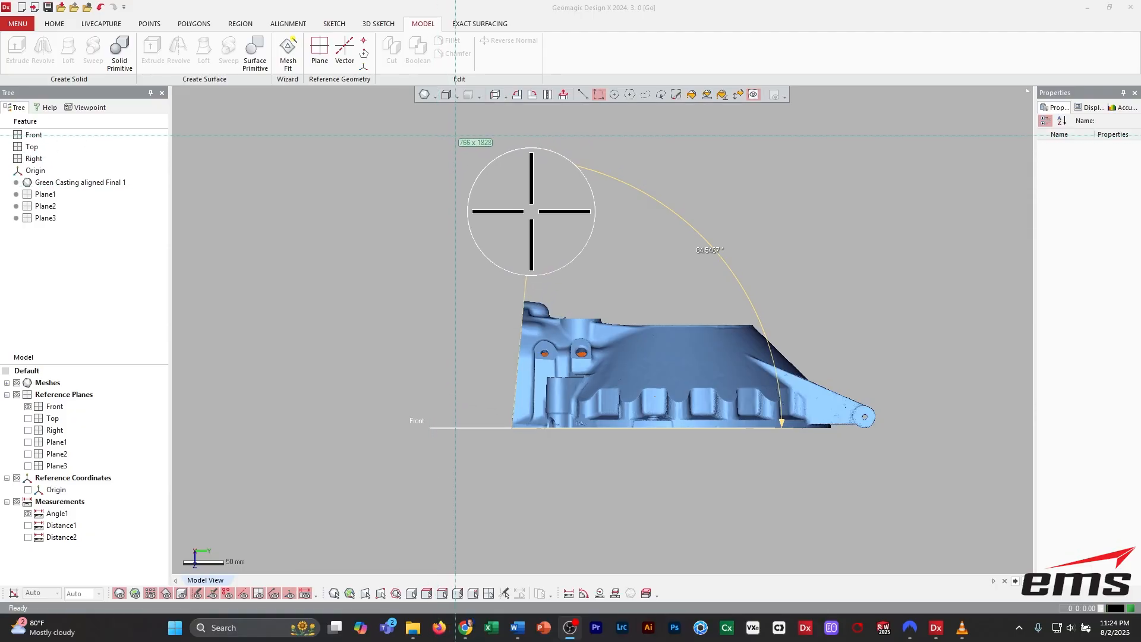
pyautogui.moveTo(454, 136); pyautogui.dragTo(871, 438)
pyautogui.click(904, 444)
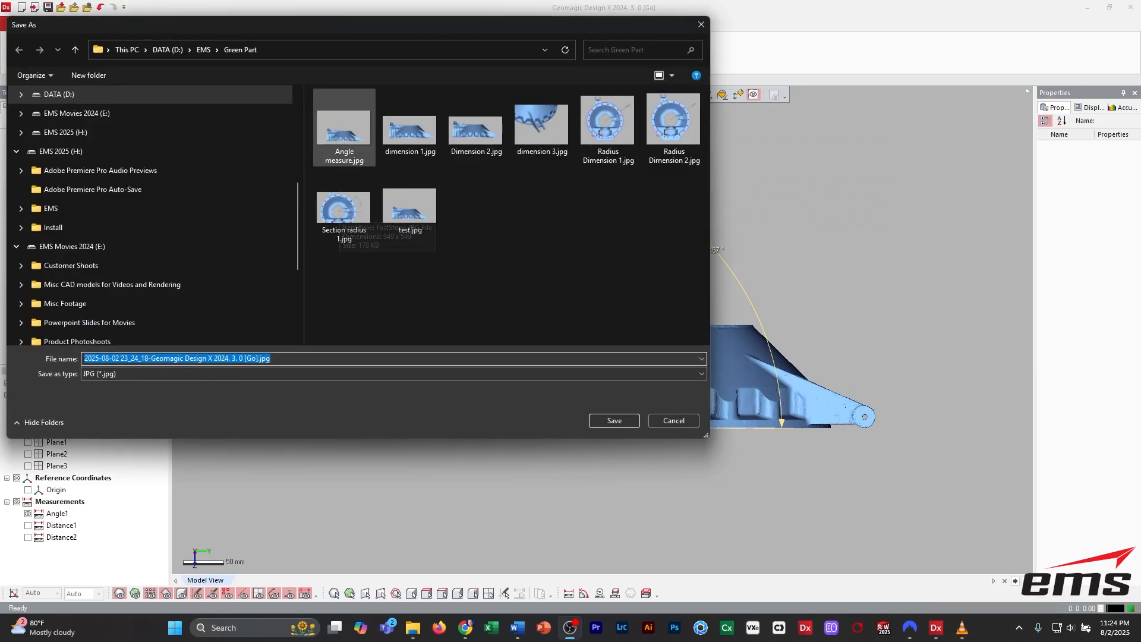
pyautogui.click(344, 127)
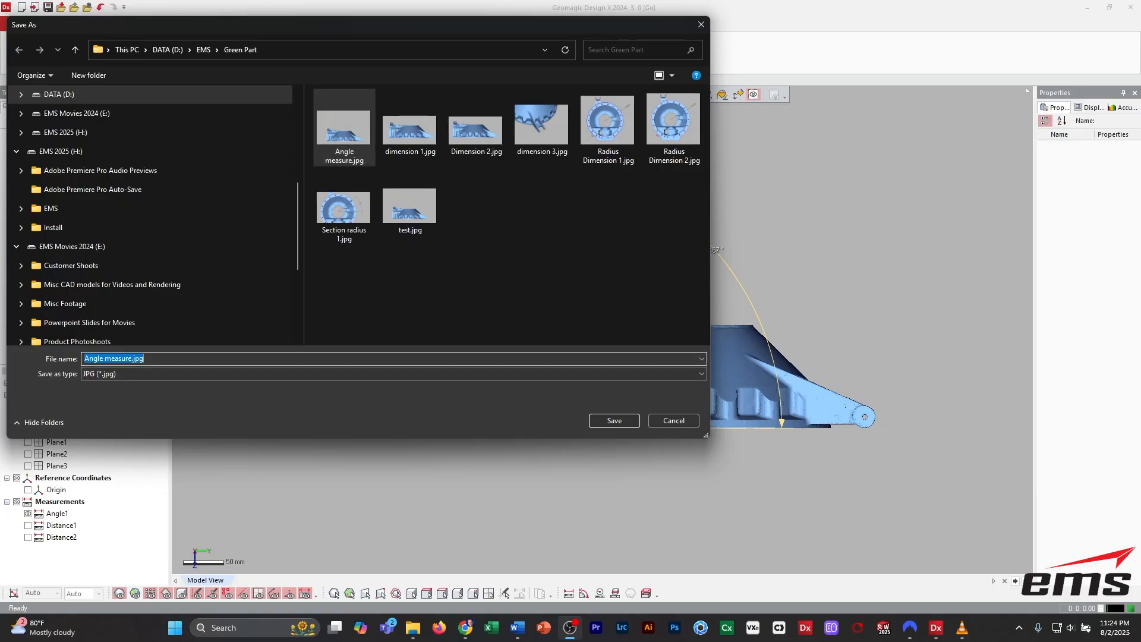
pyautogui.doubleClick(125, 358)
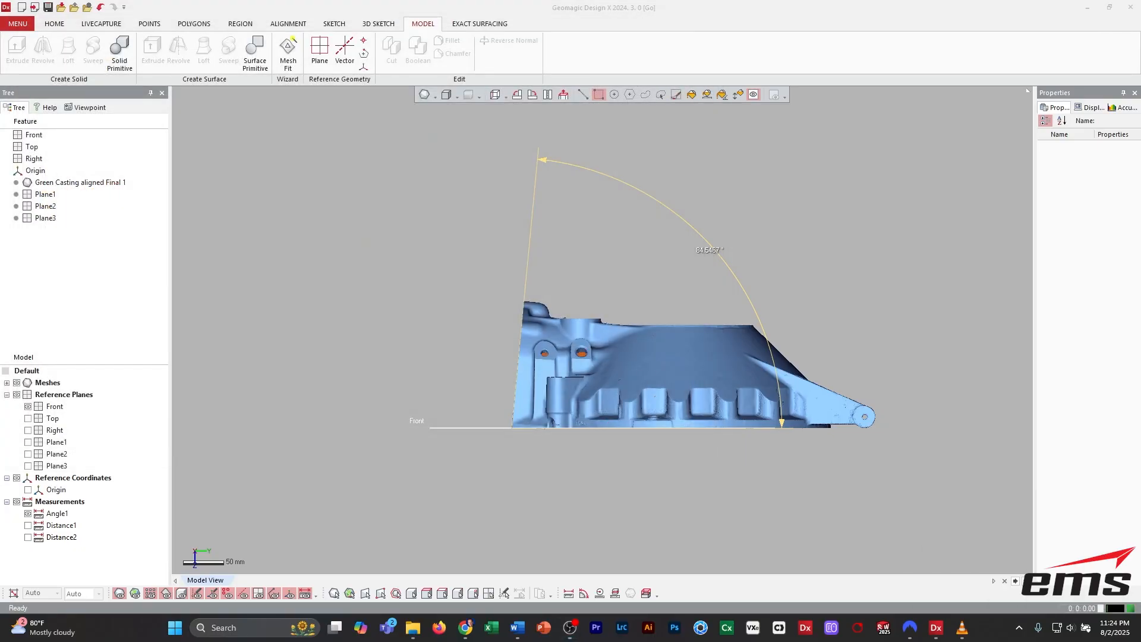
# Hide the Angle1 measurement on the casting.
pyautogui.moveTo(702, 333); pyautogui.dragTo(470, 395, button='right')
pyautogui.scroll(3, 602, 330)
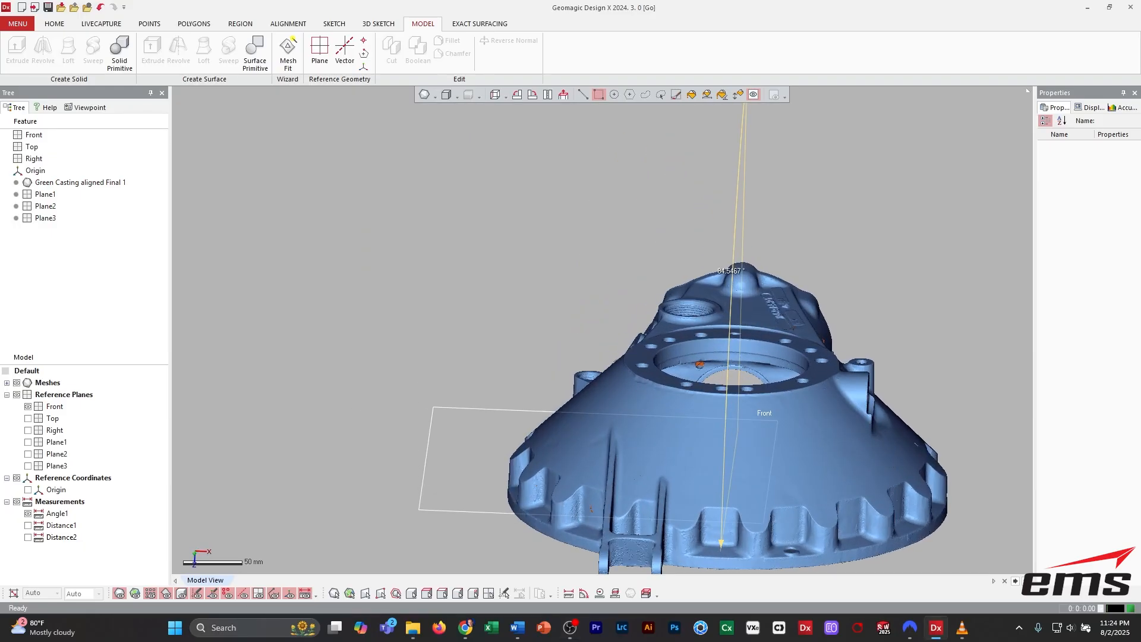
pyautogui.keyDown('ctrl'); pyautogui.moveTo(702, 387); pyautogui.dragTo(680, 324, button='right'); pyautogui.keyUp('ctrl')
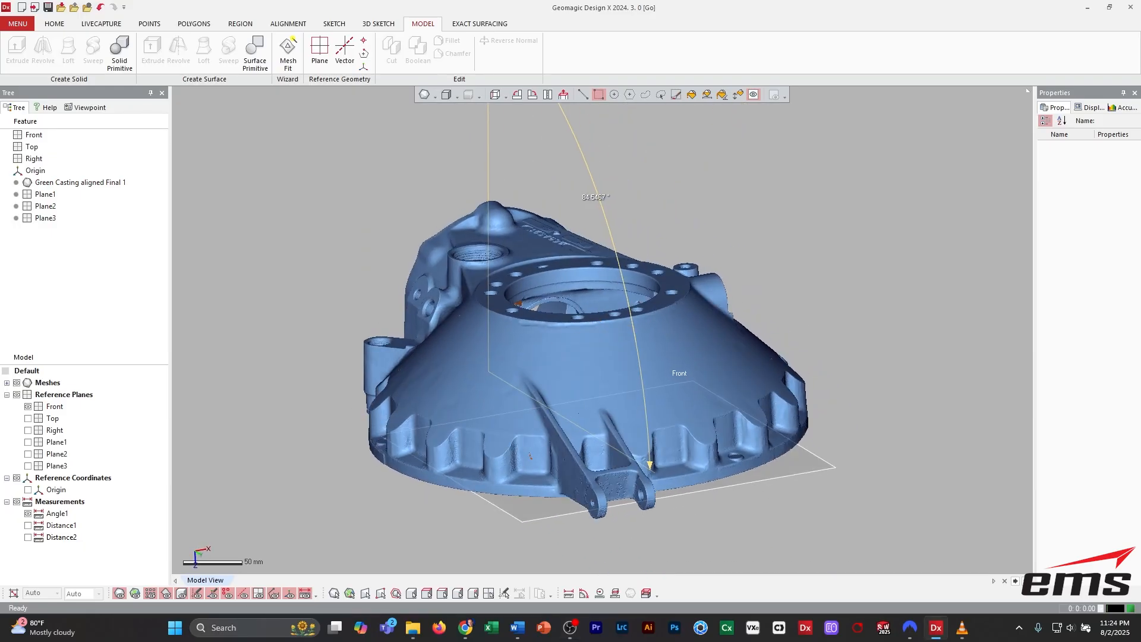
pyautogui.click(28, 513)
# Examine the casting from several directions, including the upper bolt ring, the side bore flange and the scalloped base flange.
pyautogui.moveTo(475, 380); pyautogui.dragTo(483, 390, button='right')
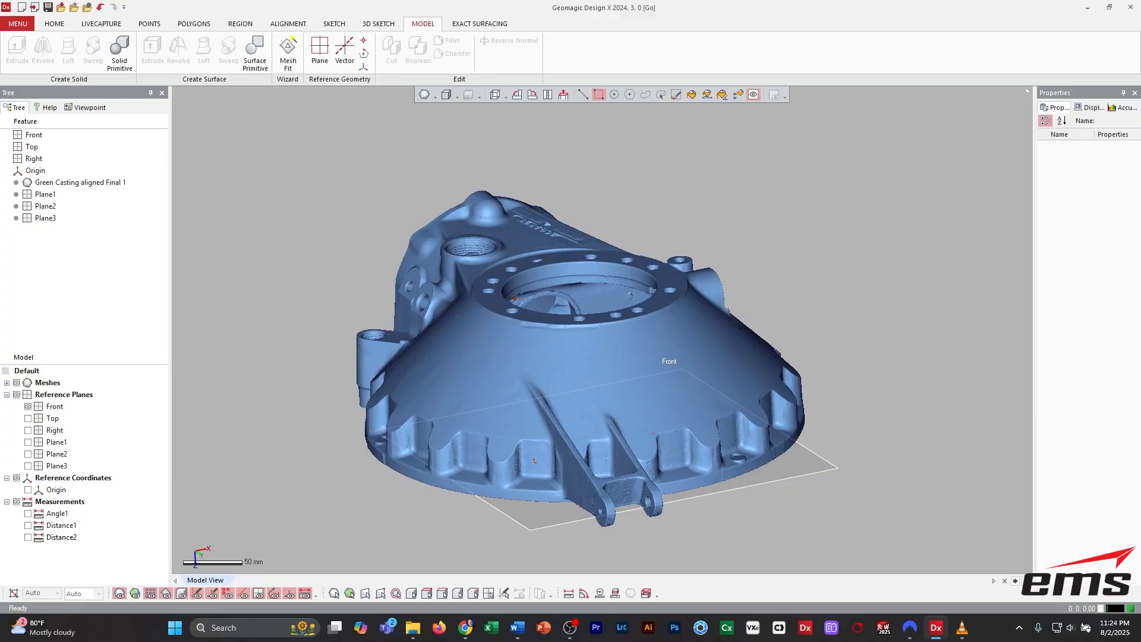
pyautogui.scroll(2, 602, 330)
pyautogui.scroll(-3, 602, 330)
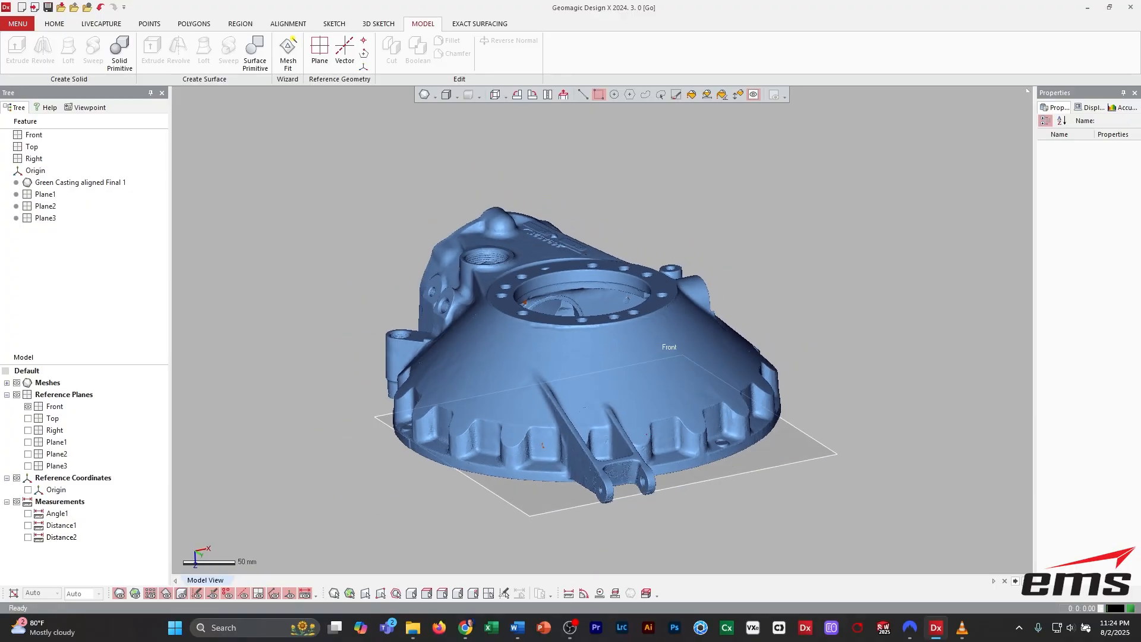
pyautogui.moveTo(594, 356); pyautogui.dragTo(618, 268, button='right')
pyautogui.scroll(2, 602, 330)
pyautogui.scroll(-2, 602, 330)
pyautogui.moveTo(603, 330); pyautogui.dragTo(603, 440, button='right')
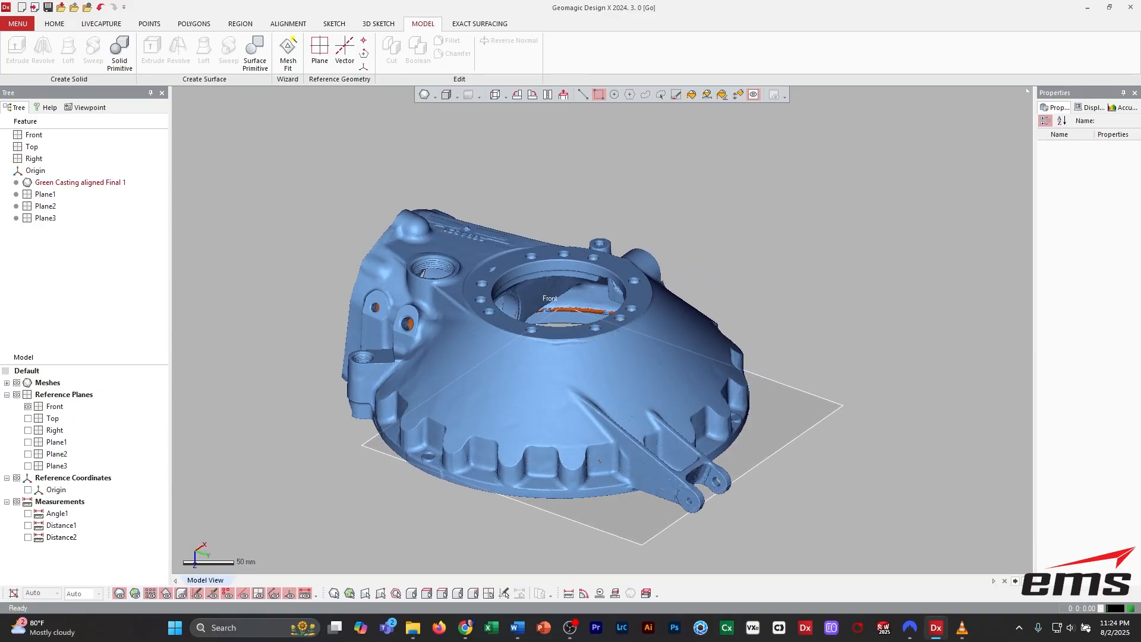
pyautogui.moveTo(603, 417); pyautogui.dragTo(597, 357, button='right')
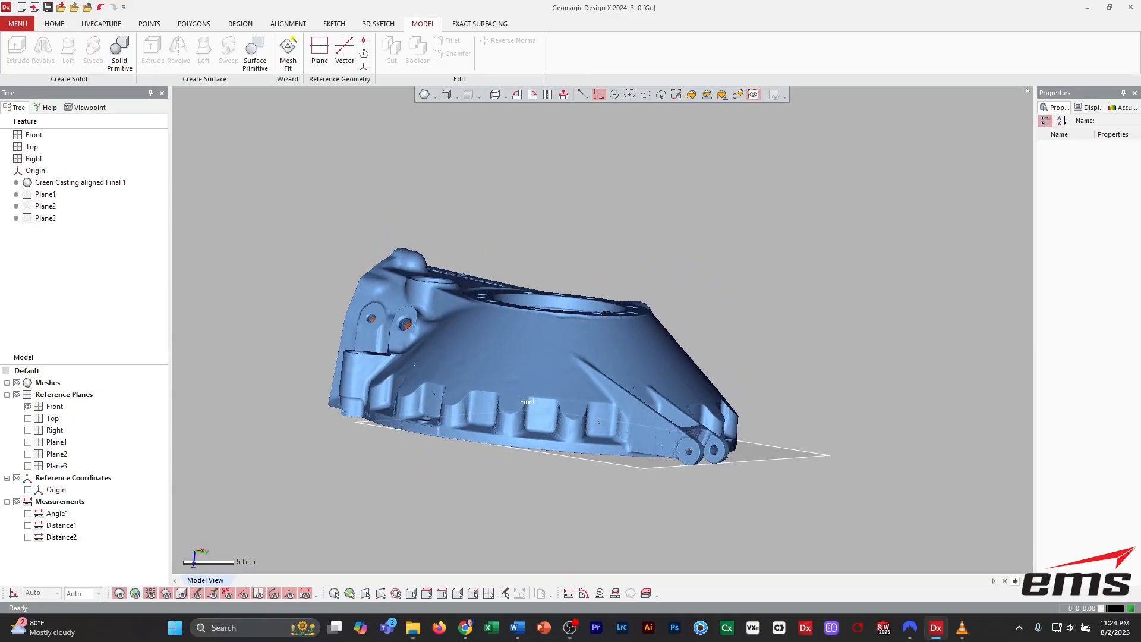
pyautogui.moveTo(600, 410); pyautogui.dragTo(595, 475, button='right')
pyautogui.moveTo(594, 416); pyautogui.dragTo(703, 450, button='right')
pyautogui.scroll(-1, 701, 427)
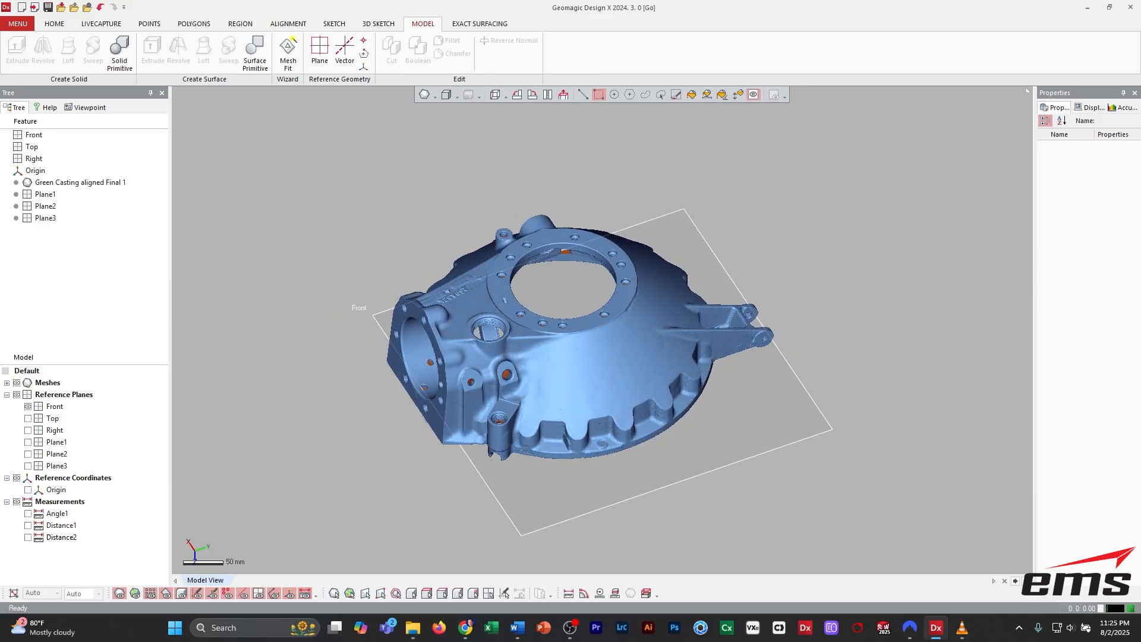
pyautogui.scroll(2, 703, 451)
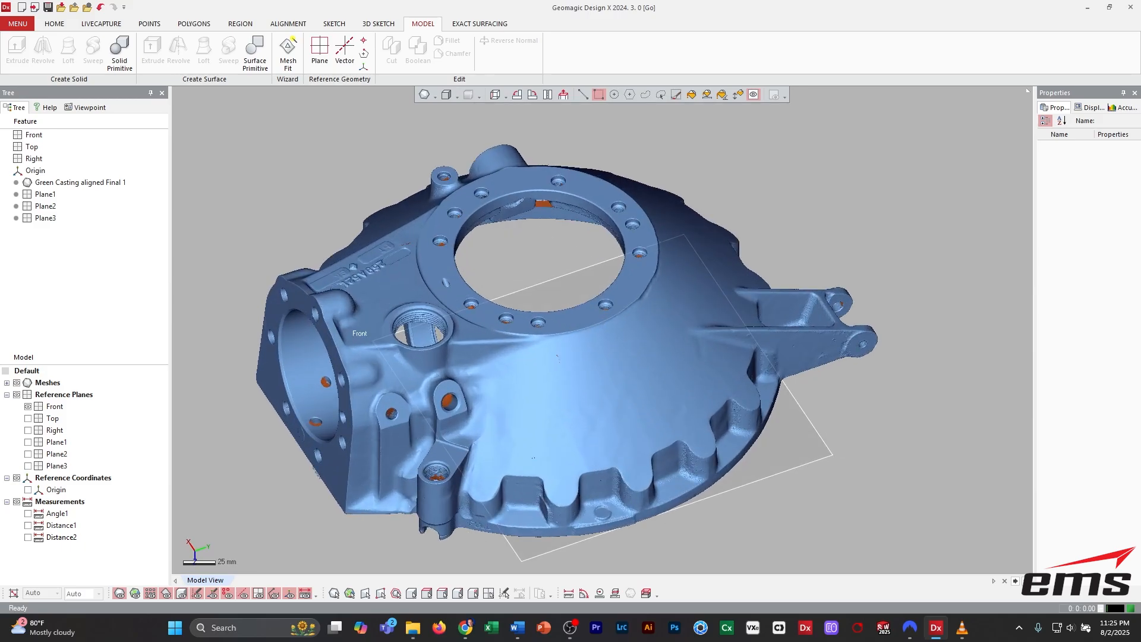
# Measure the Plane - Point distance between the Front plane and the upper bolt ring's flat face with Z Axis Align.
pyautogui.click(17, 24)
pyautogui.moveTo(34, 104)
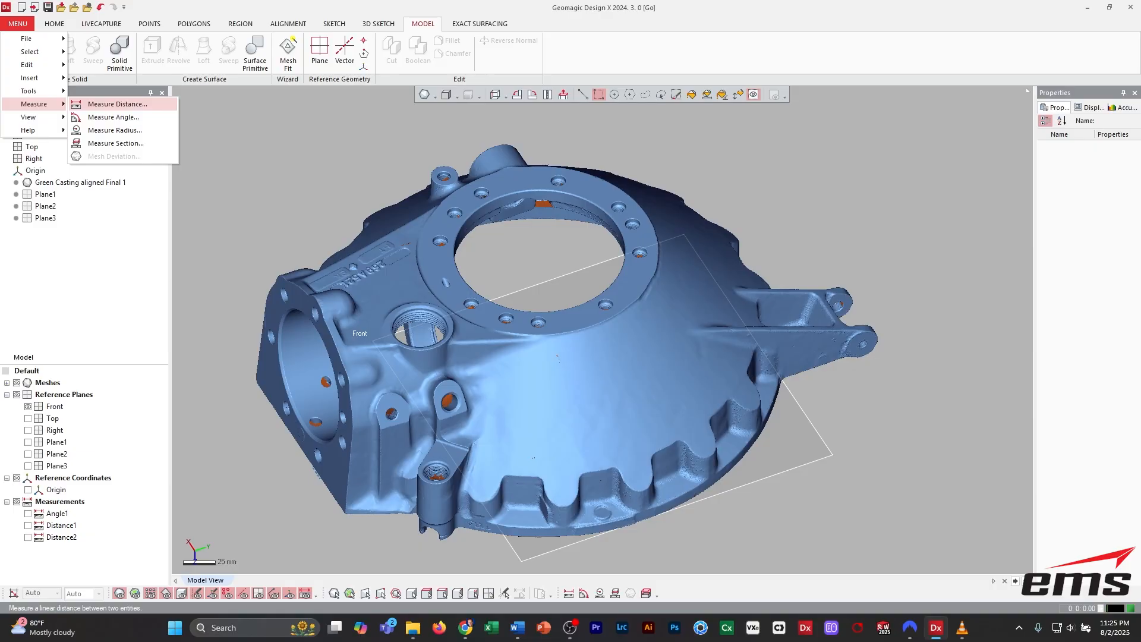
pyautogui.click(117, 104)
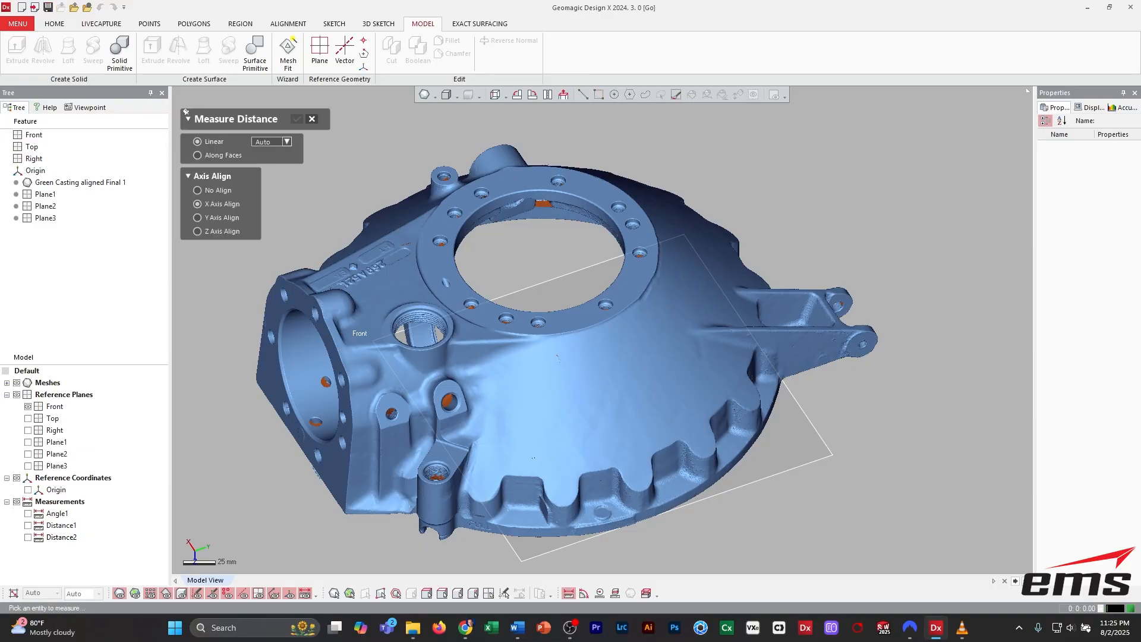
pyautogui.click(279, 142)
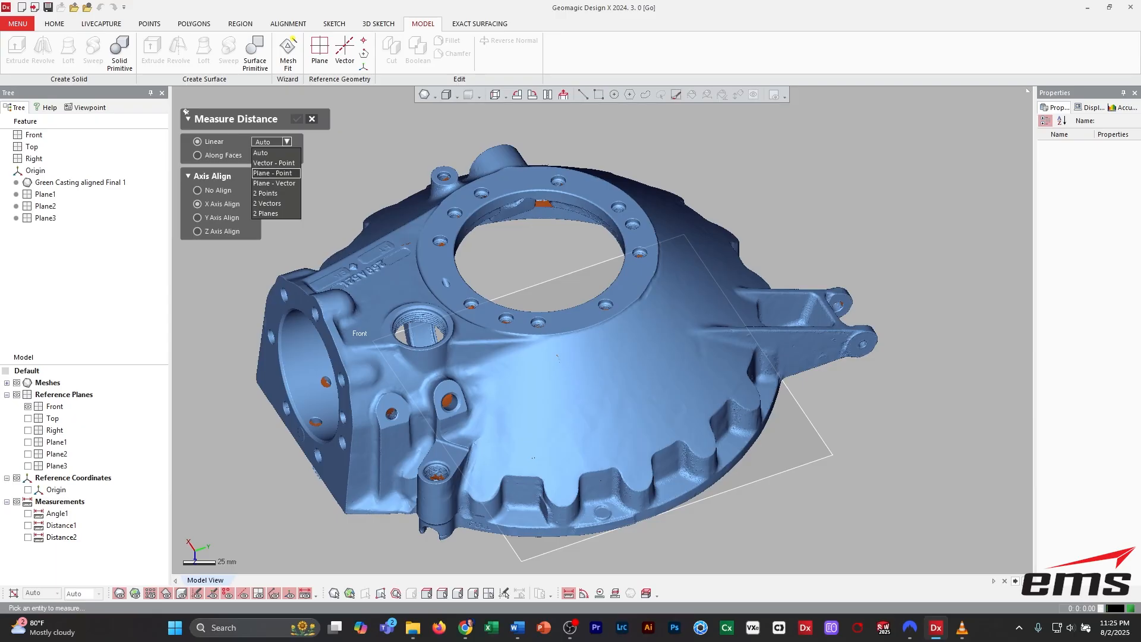
pyautogui.click(276, 173)
pyautogui.moveTo(559, 368)
pyautogui.mouseDown(button='right')
pyautogui.moveTo(544, 285)
pyautogui.moveTo(572, 357)
pyautogui.mouseUp(button='right')
pyautogui.click(755, 462)
pyautogui.moveTo(606, 483); pyautogui.dragTo(603, 453, button='right')
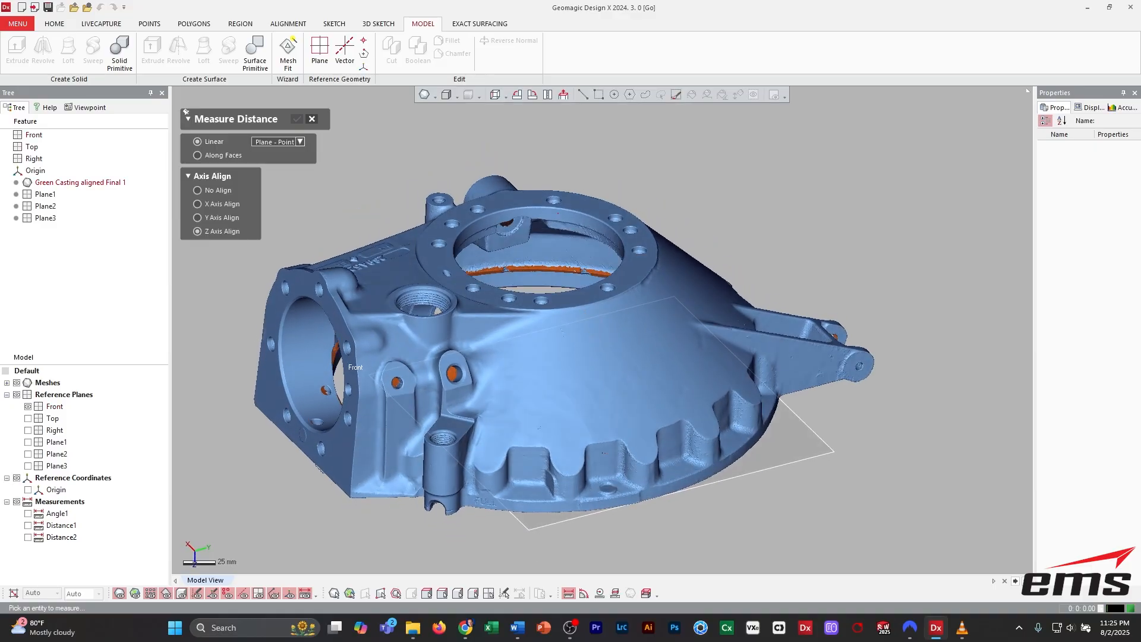
pyautogui.click(512, 199)
pyautogui.click(786, 444)
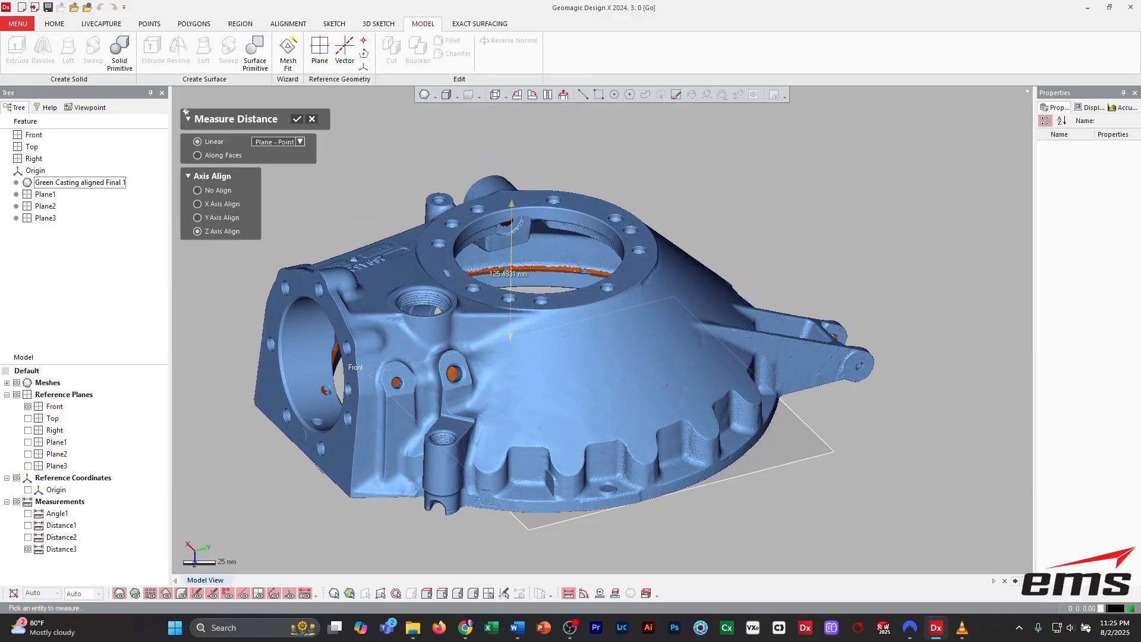
# Show the casting's height dimension in a side view with the large flange horizontal underneath, and keep the measurement.
pyautogui.moveTo(785, 444); pyautogui.dragTo(725, 419, button='right')
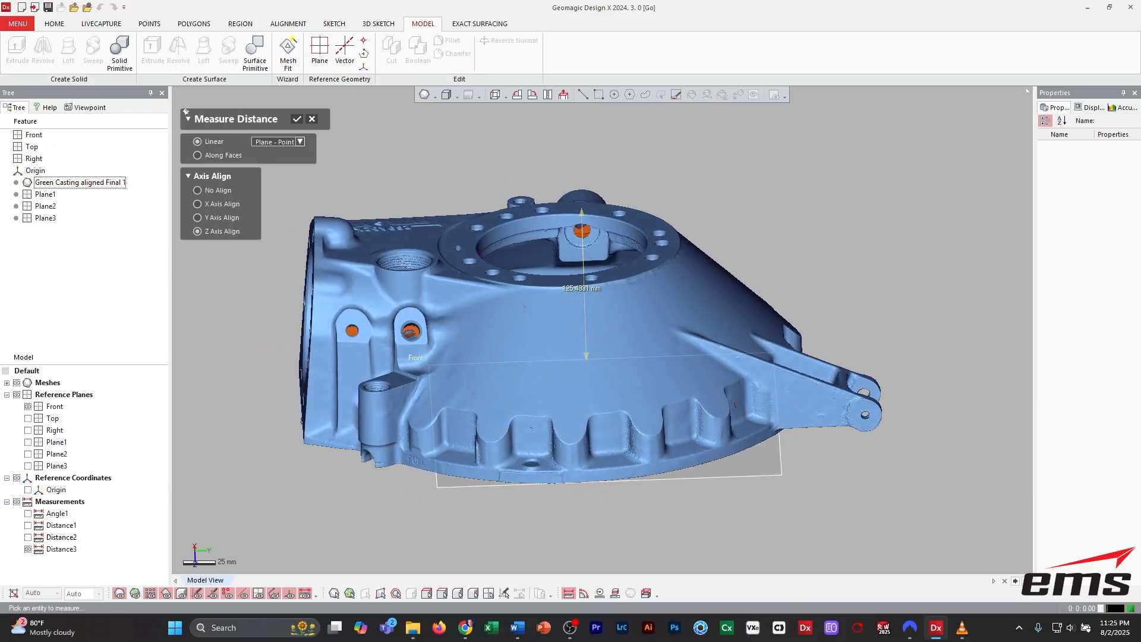
pyautogui.hotkey('alt', '3')
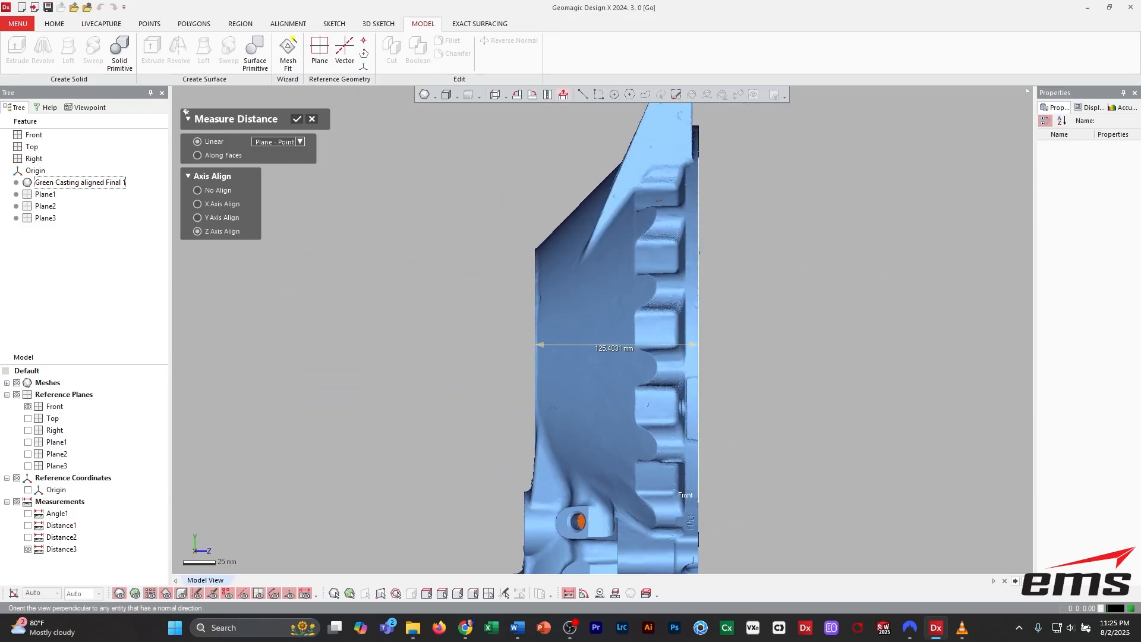
pyautogui.click(532, 95)
pyautogui.moveTo(570, 332)
pyautogui.keyDown('ctrl'); pyautogui.mouseDown(button='right')
pyautogui.moveTo(637, 322)
pyautogui.moveTo(570, 313)
pyautogui.mouseUp(button='right'); pyautogui.keyUp('ctrl')
pyautogui.click(297, 119)
pyautogui.scroll(-1, 570, 314)
pyautogui.scroll(1, 570, 313)
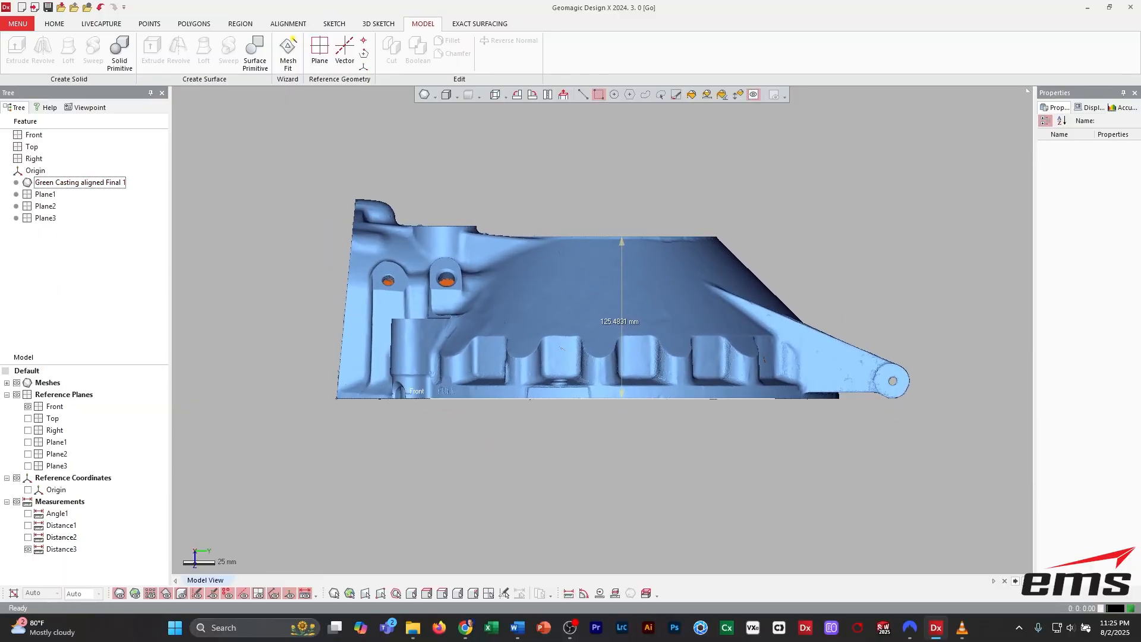
# Capture a screenshot region around the casting and its height dimension and save it as Dimension 3.jpg.
pyautogui.press('Print')
pyautogui.moveTo(281, 143); pyautogui.dragTo(962, 491)
pyautogui.click(987, 444)
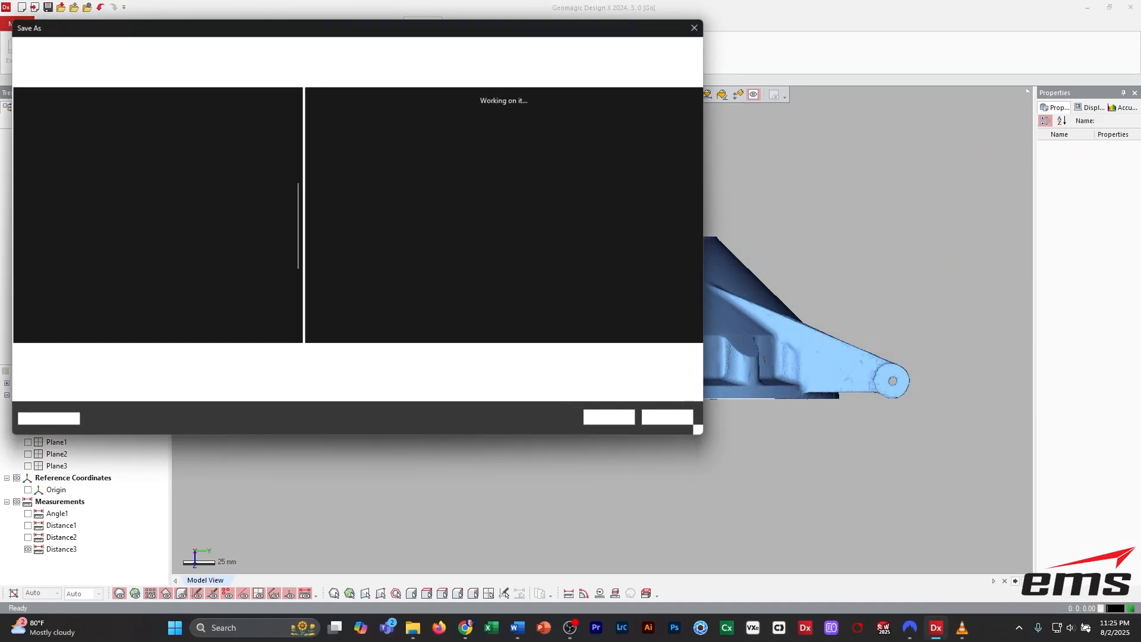
pyautogui.click(542, 131)
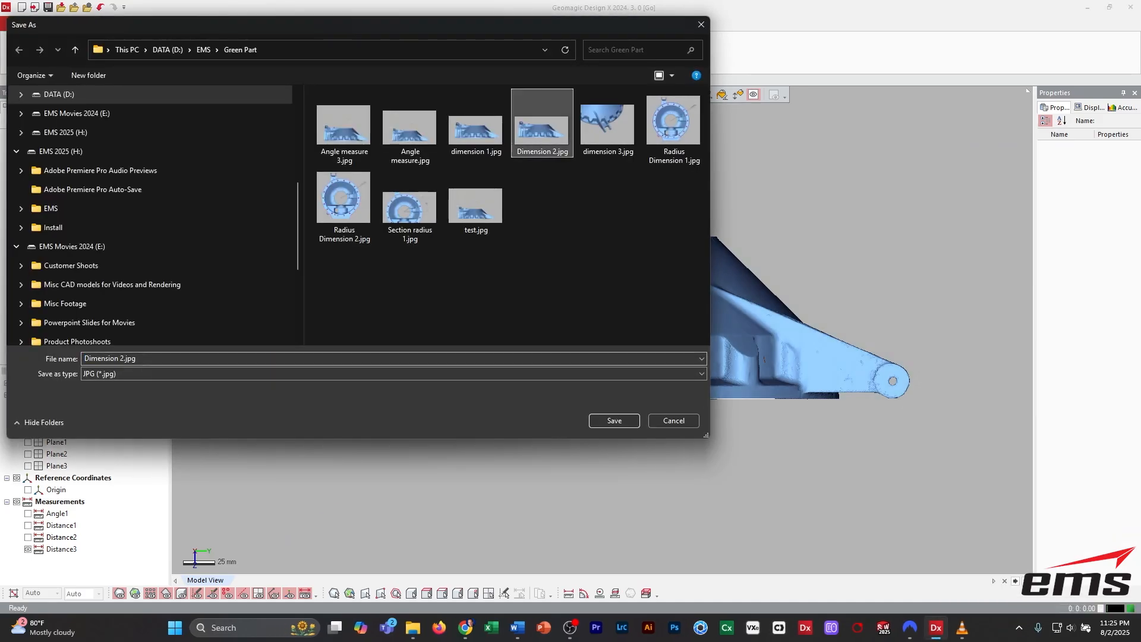
pyautogui.click(136, 358)
pyautogui.click(123, 359)
pyautogui.press('BackSpace')
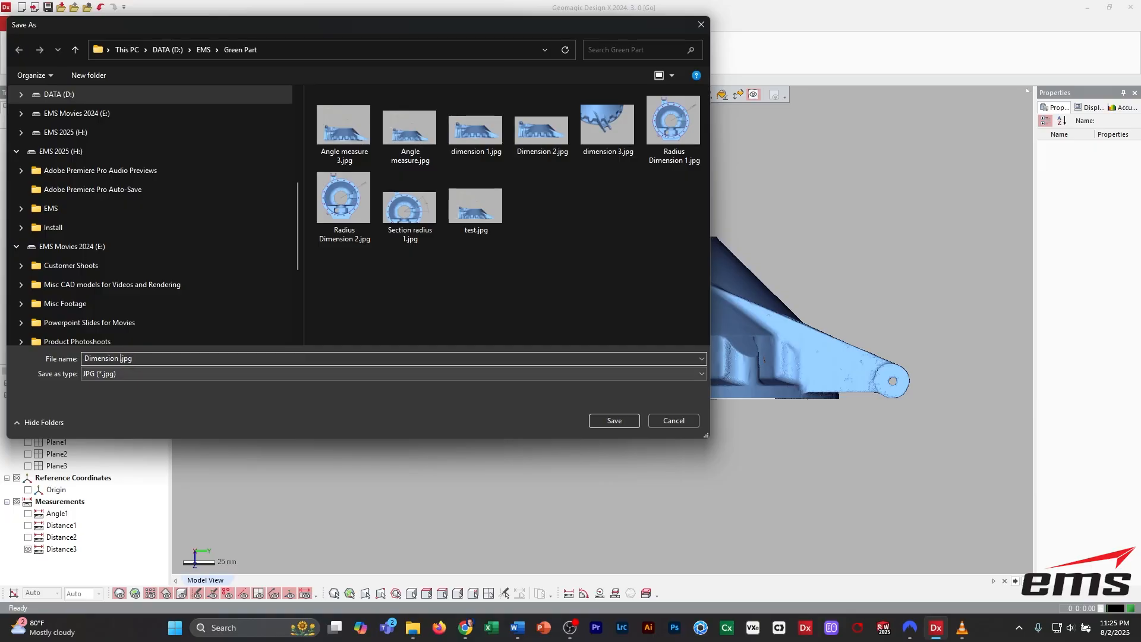
pyautogui.click(614, 420)
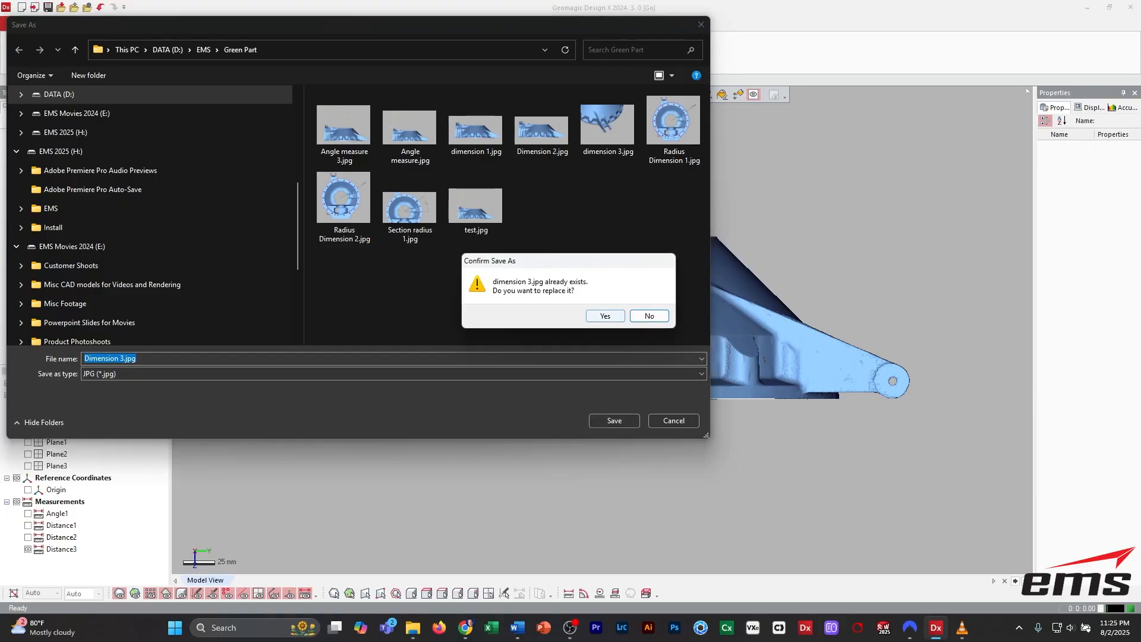
pyautogui.press('Return')
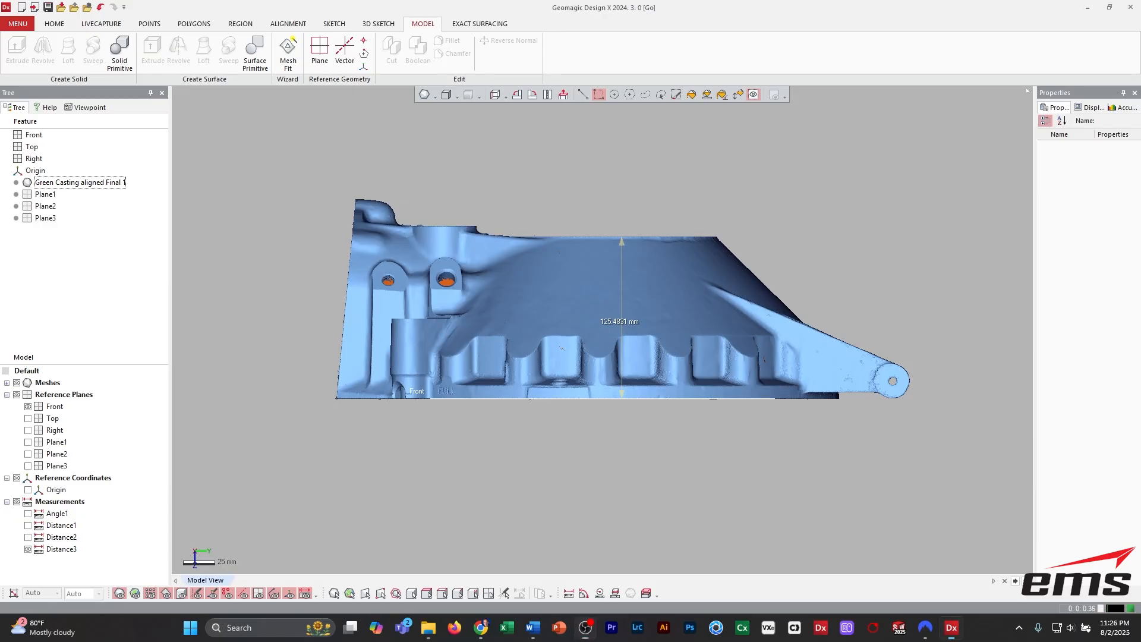
# Hide the Distance3 measurement and the Front reference plane, bringing the forked mounting lug into close view.
pyautogui.moveTo(701, 297); pyautogui.dragTo(600, 357, button='right')
pyautogui.scroll(-2, 602, 327)
pyautogui.keyDown('ctrl'); pyautogui.moveTo(695, 333); pyautogui.dragTo(399, 282, button='right'); pyautogui.keyUp('ctrl')
pyautogui.click(27, 549)
pyautogui.scroll(2, 603, 330)
pyautogui.scroll(3, 602, 334)
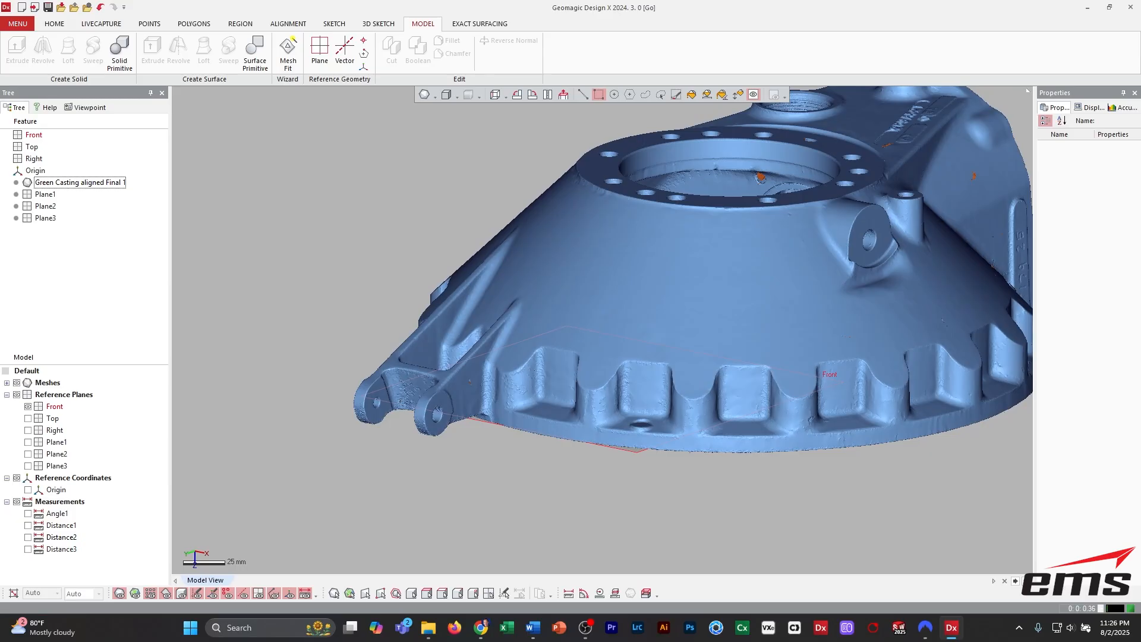
pyautogui.click(28, 406)
# Create a reference plane extracted from the inner flat face of one ear of the forked lug, and finish adding planes.
pyautogui.click(320, 47)
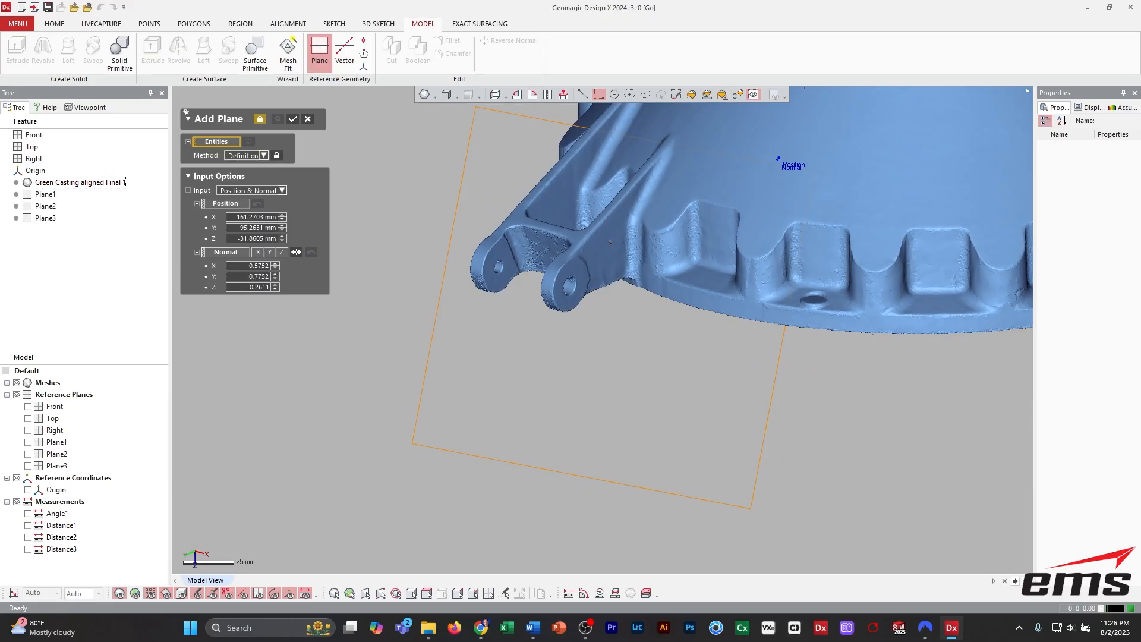
pyautogui.click(738, 94)
pyautogui.click(501, 258)
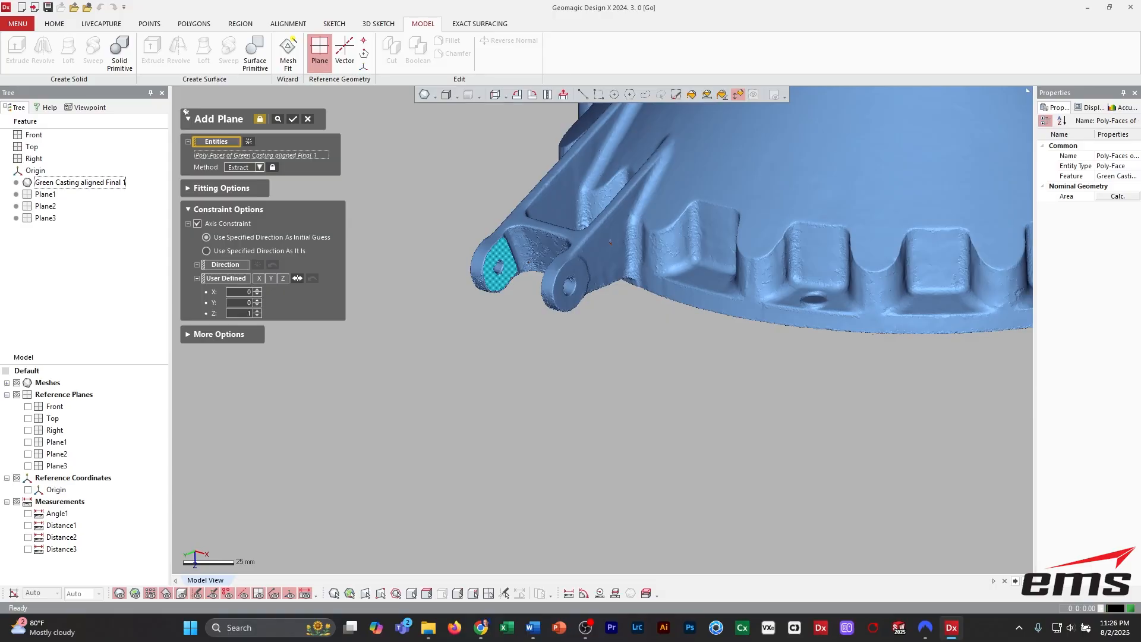
pyautogui.click(293, 119)
pyautogui.moveTo(476, 324); pyautogui.dragTo(612, 340, button='right')
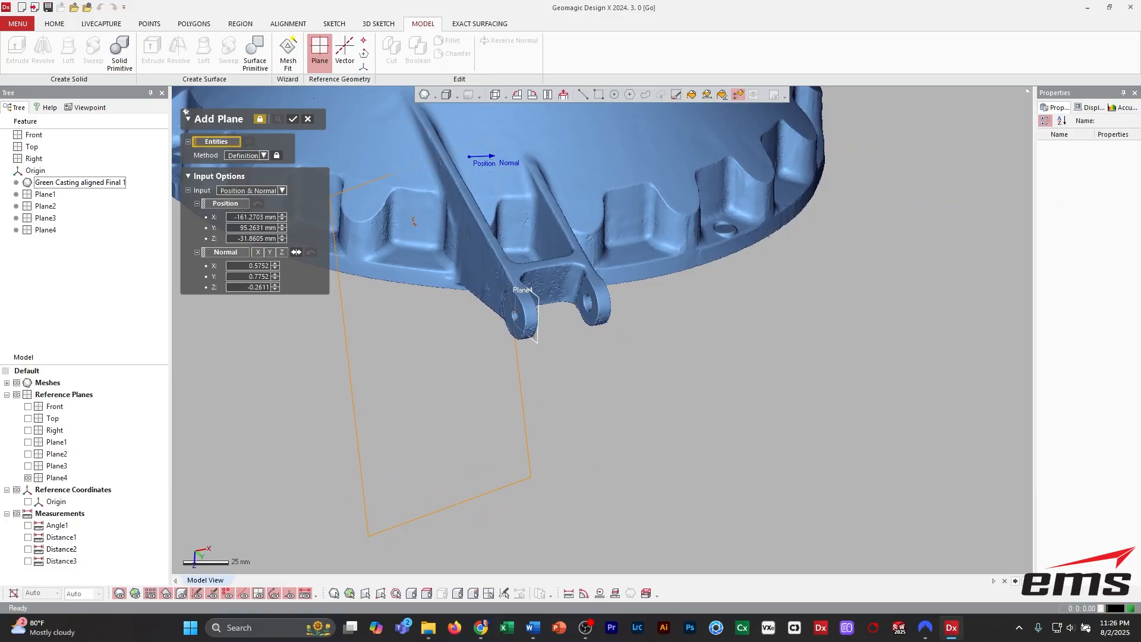
pyautogui.press('Escape')
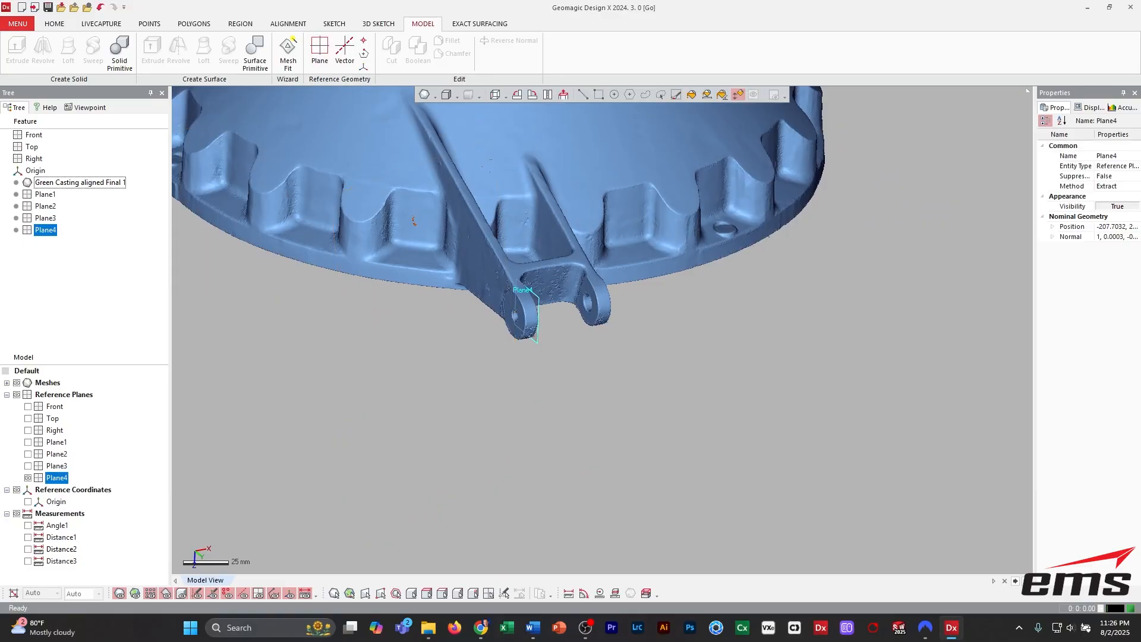
# Measure the plane-to-point distance from Plane4 to the opposite ear's inner face on the forked lug, aligned to the X axis, and keep it.
pyautogui.click(17, 23)
pyautogui.moveTo(36, 104)
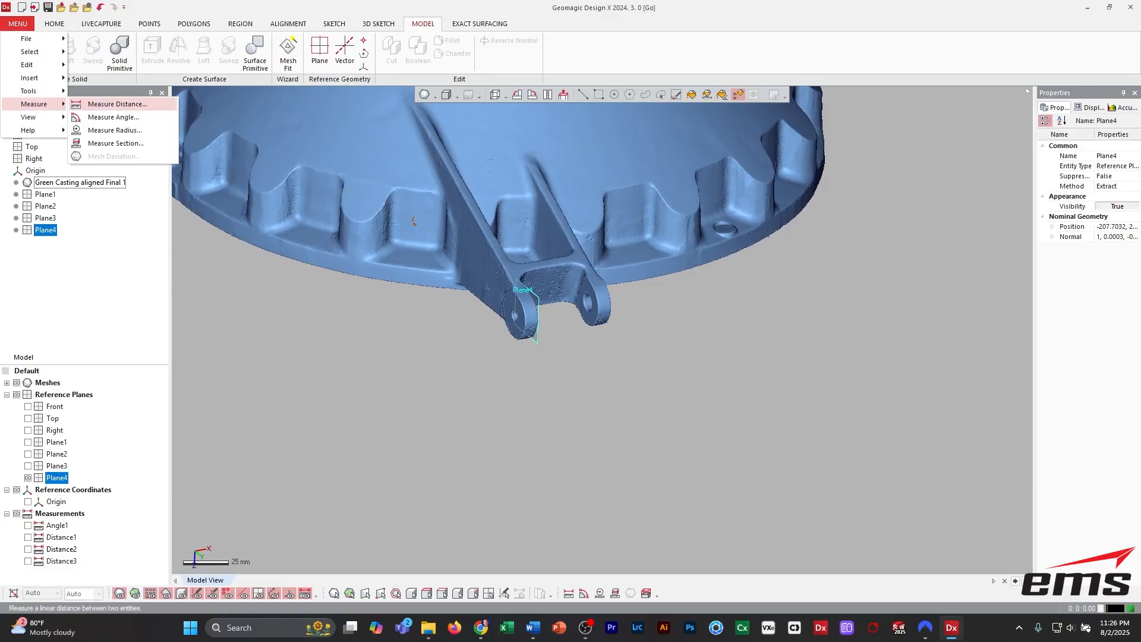
pyautogui.click(117, 104)
pyautogui.scroll(-2, 594, 351)
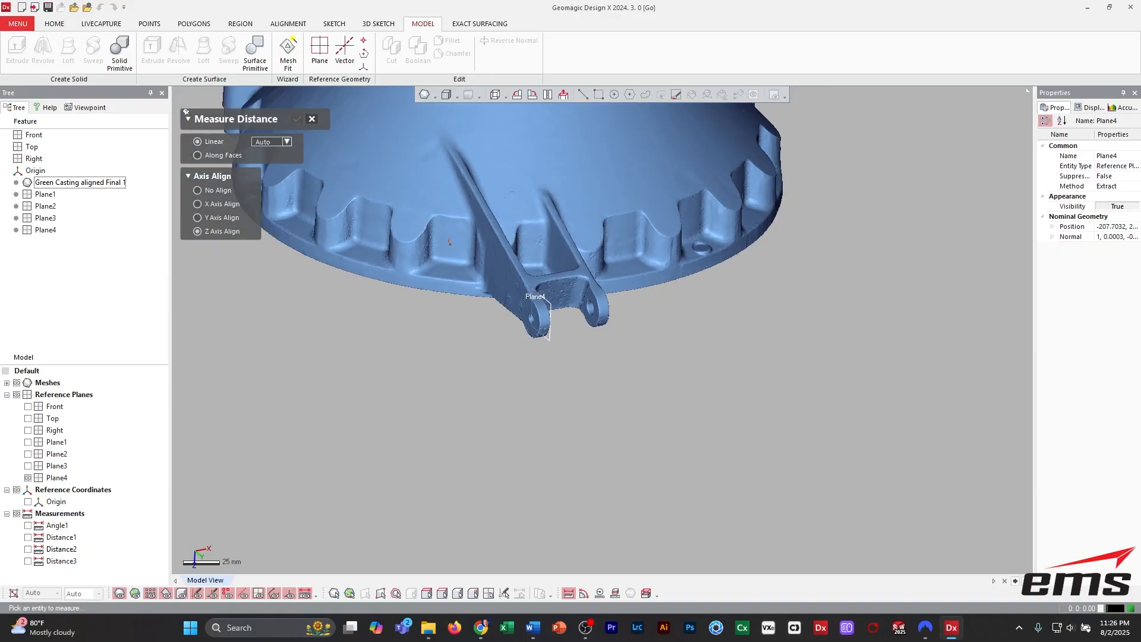
pyautogui.moveTo(601, 345)
pyautogui.mouseDown(button='right')
pyautogui.moveTo(544, 342)
pyautogui.moveTo(598, 346)
pyautogui.mouseUp(button='right')
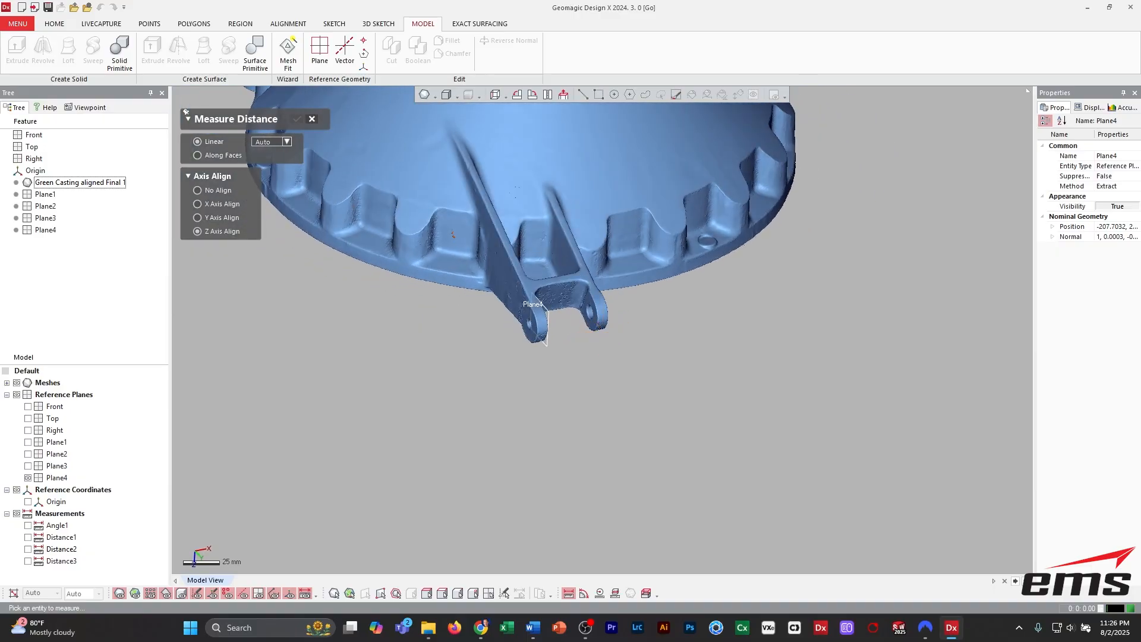
pyautogui.click(287, 141)
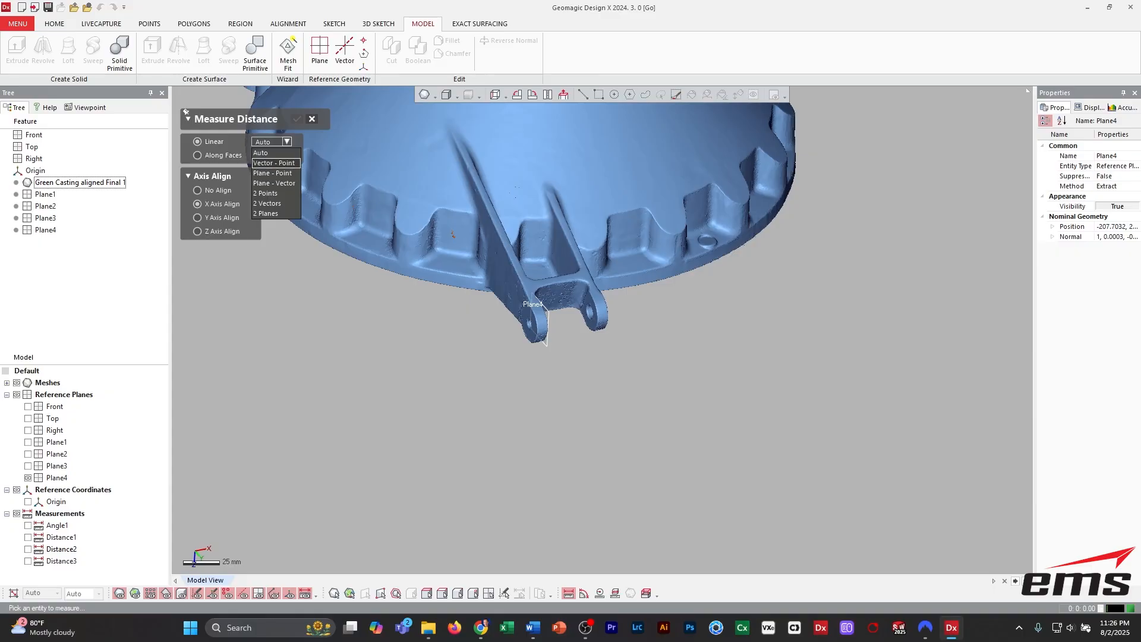
pyautogui.click(274, 173)
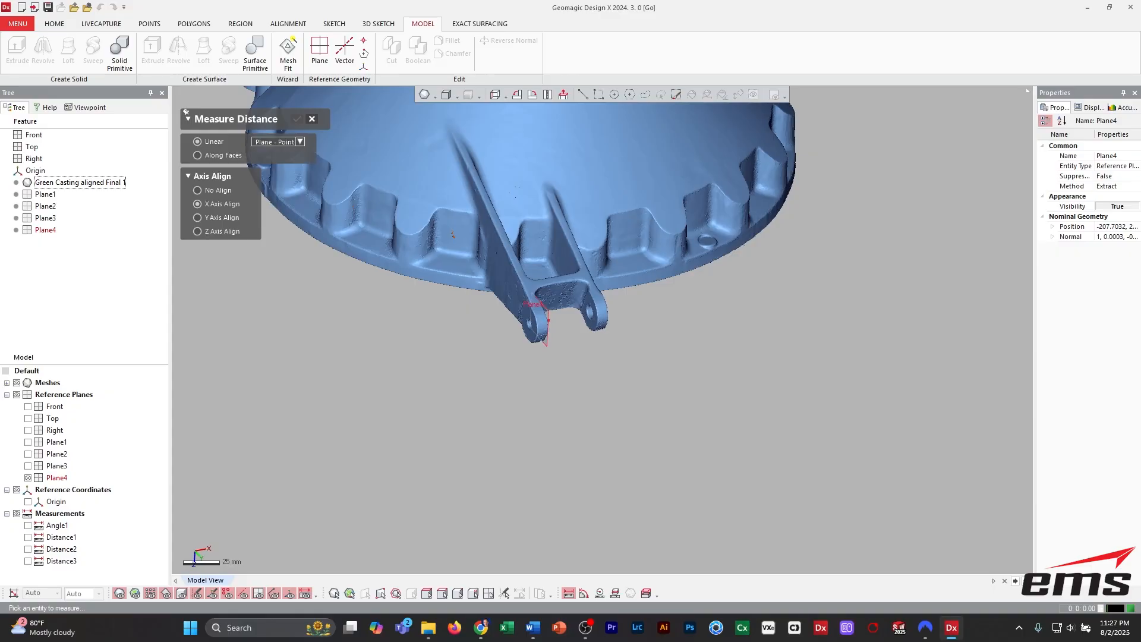
pyautogui.click(45, 230)
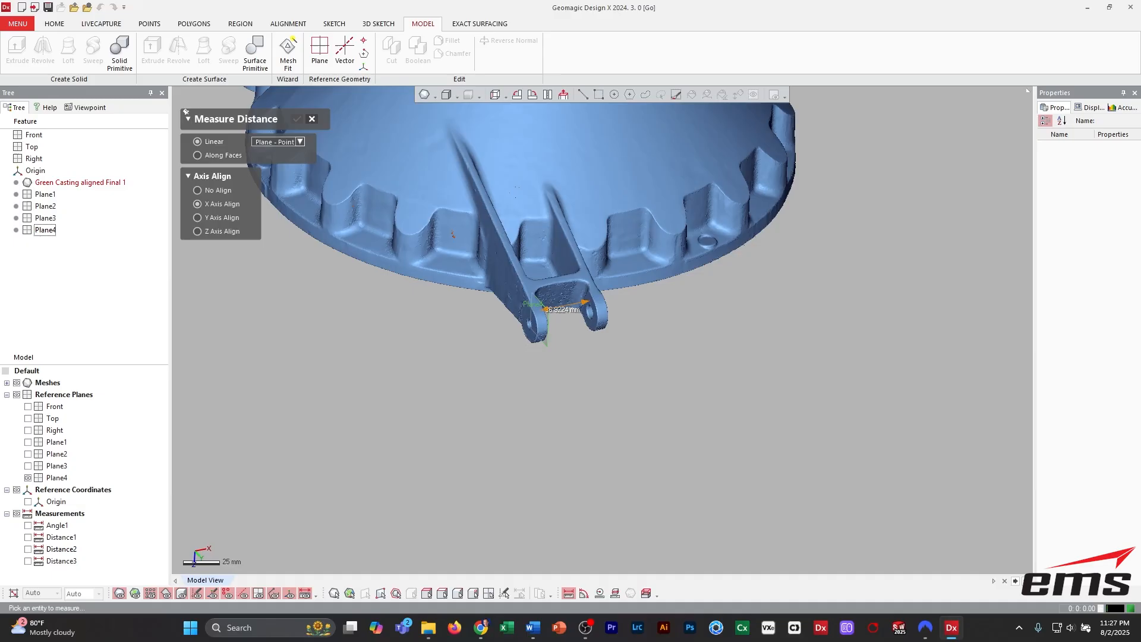
pyautogui.click(545, 310)
pyautogui.press('Escape')
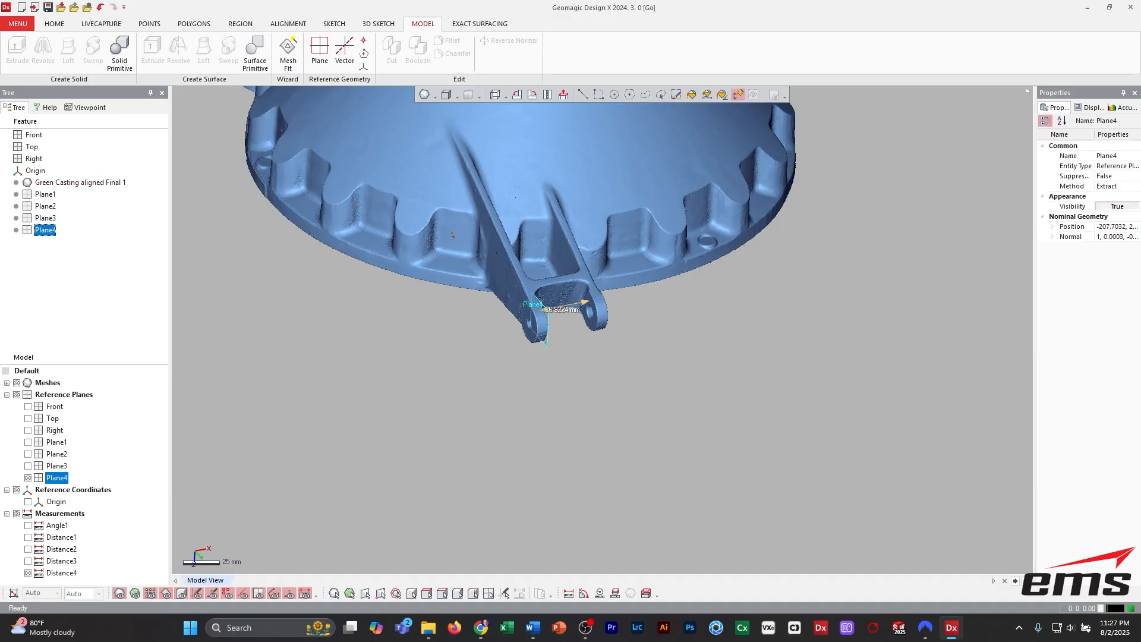
# Capture a screenshot region around the forked lug with its spacing dimension seen face-on, and save it as a new Dimension JPG in the Green Part folder.
pyautogui.moveTo(653, 324); pyautogui.dragTo(603, 330, button='right')
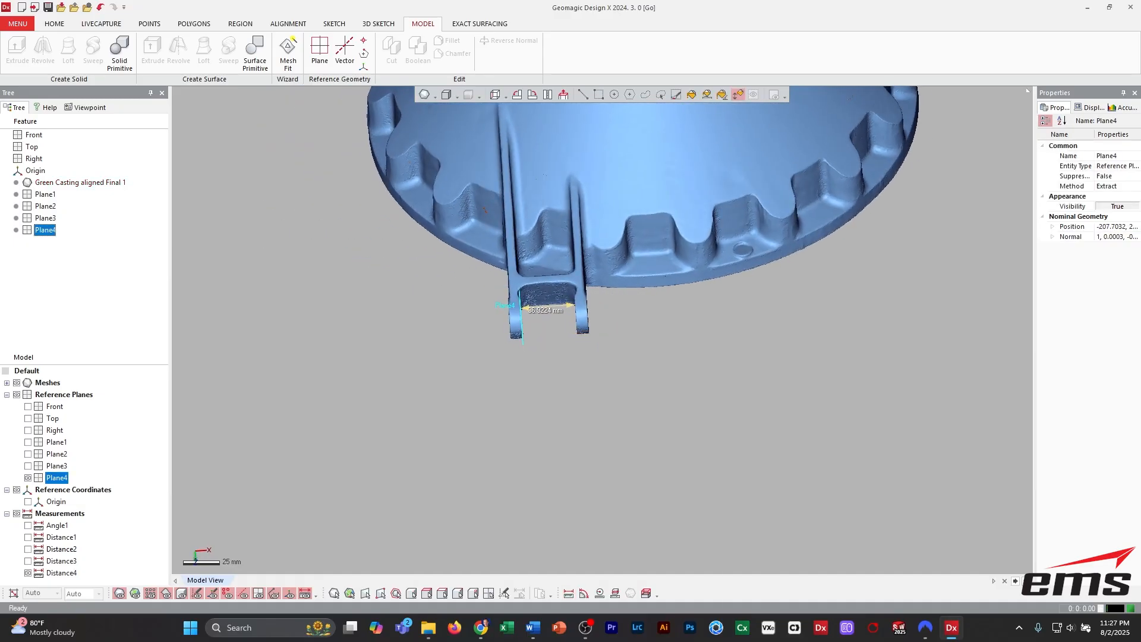
pyautogui.moveTo(603, 380); pyautogui.dragTo(771, 195, button='right')
pyautogui.scroll(2, 817, 256)
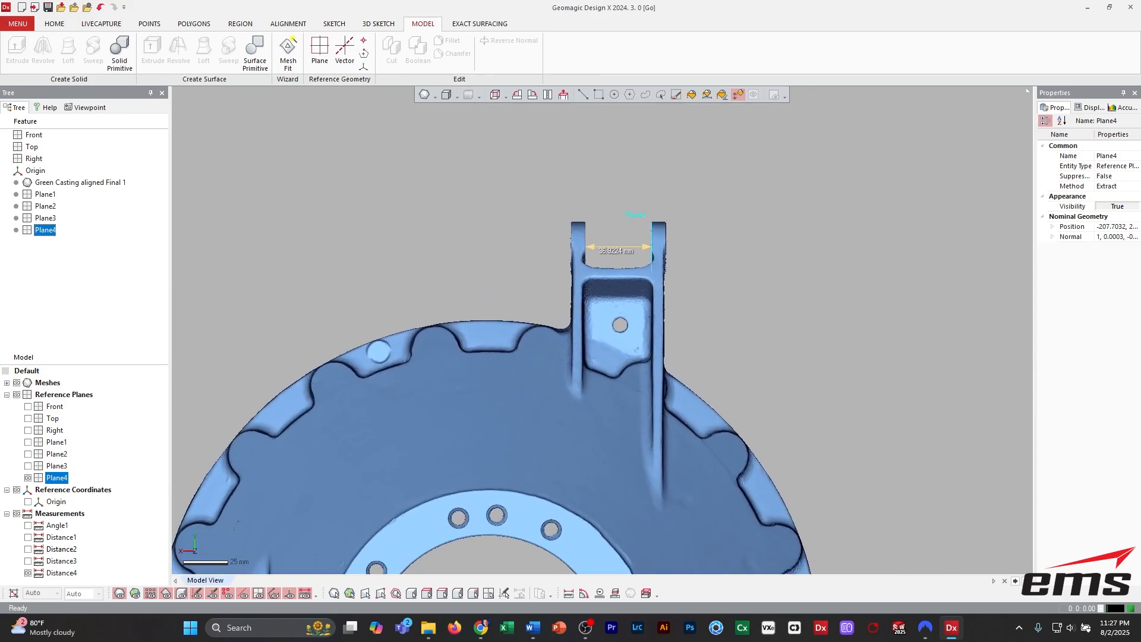
pyautogui.click(584, 95)
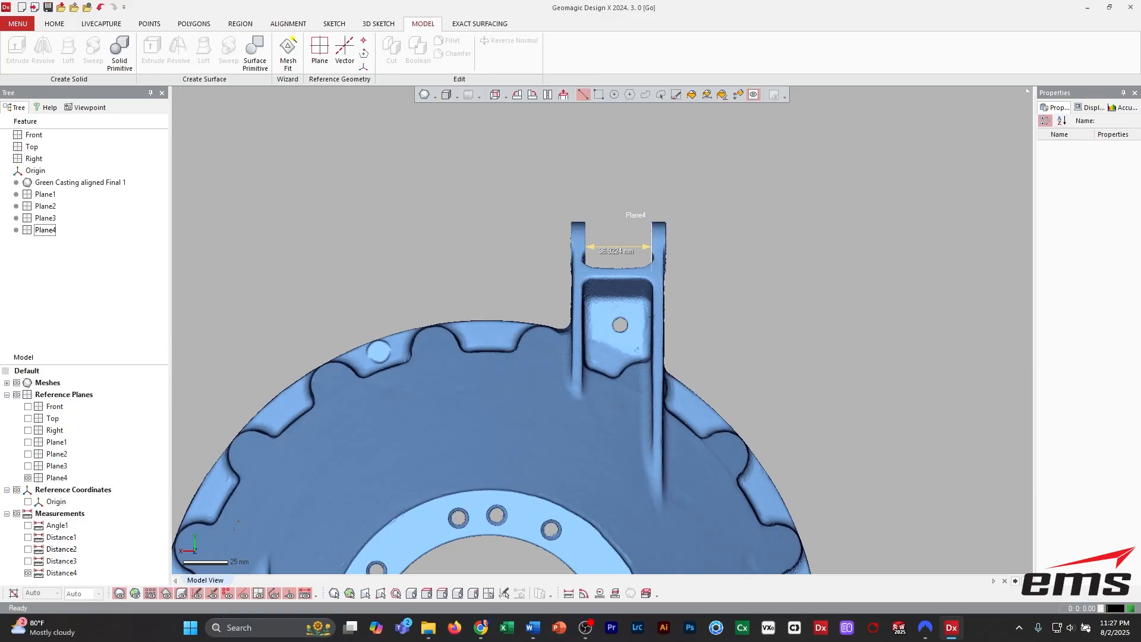
pyautogui.press('XF86Calculator')
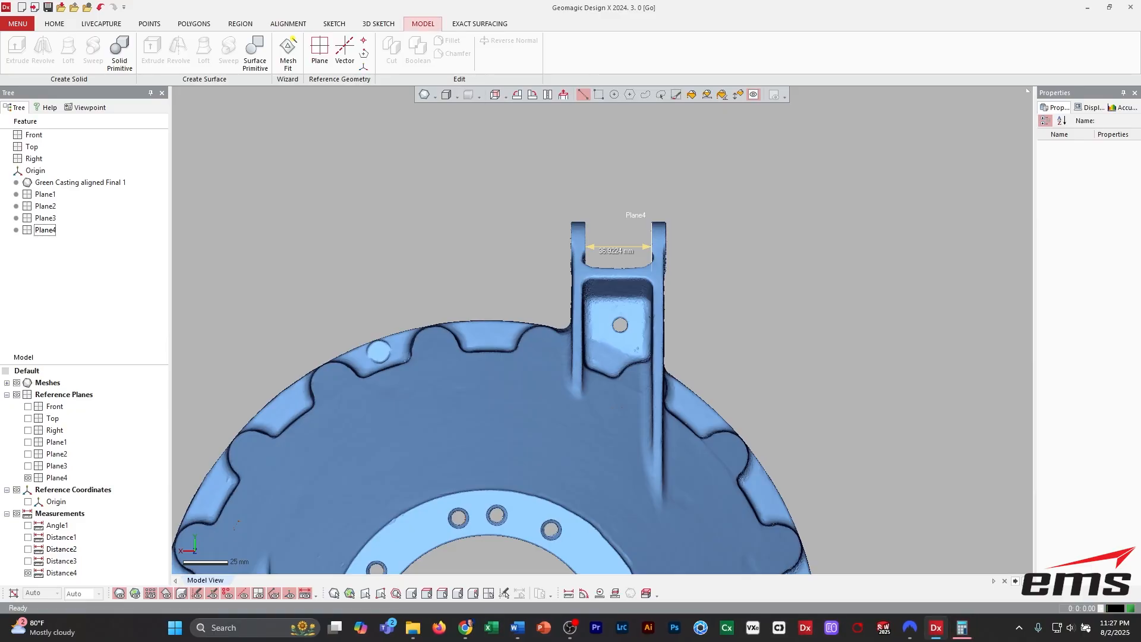
pyautogui.moveTo(383, 130); pyautogui.dragTo(847, 497)
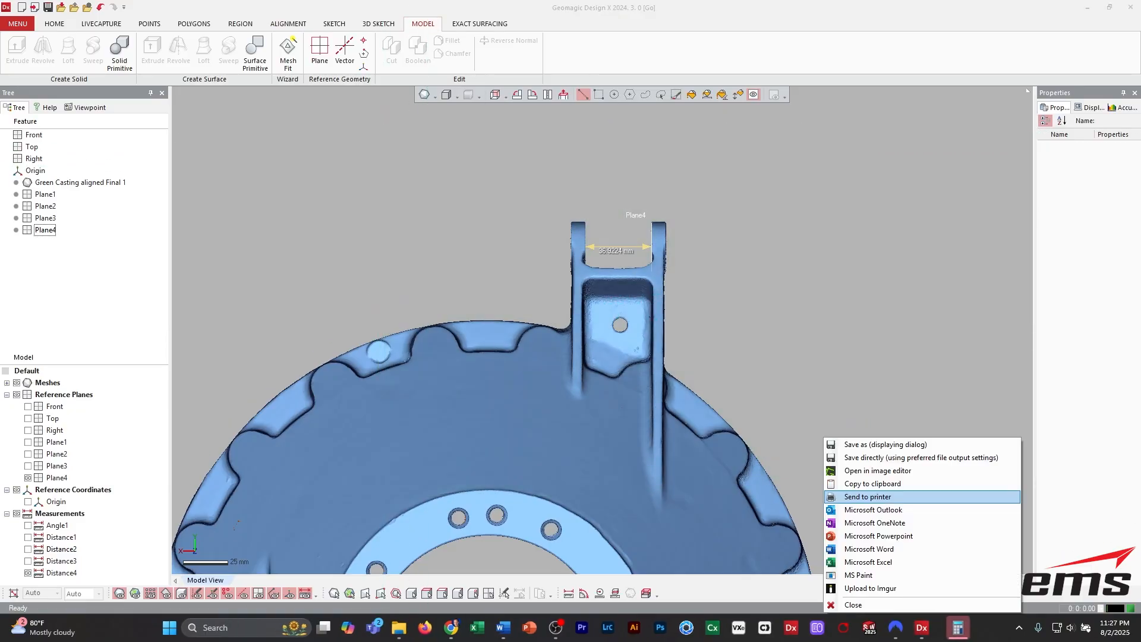
pyautogui.click(862, 444)
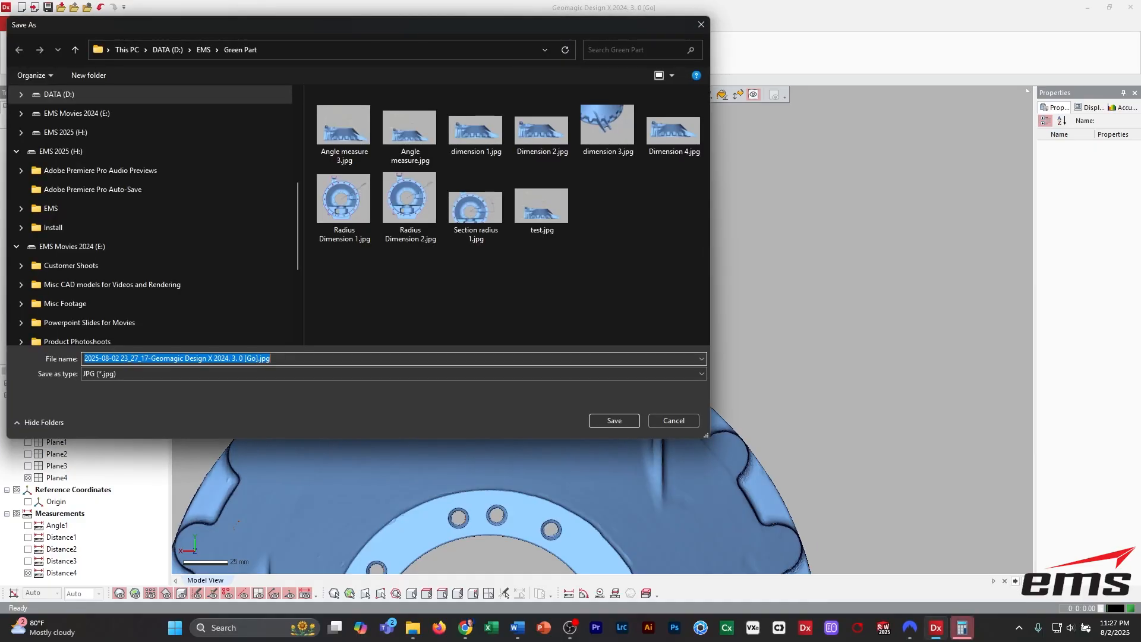
pyautogui.click(674, 130)
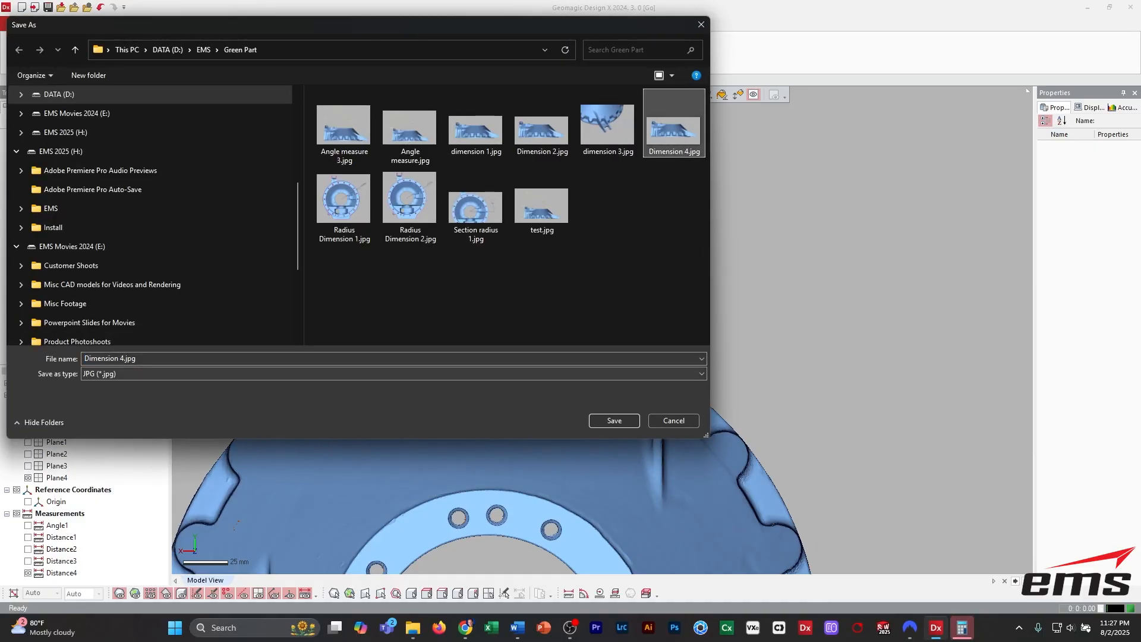
pyautogui.click(124, 358)
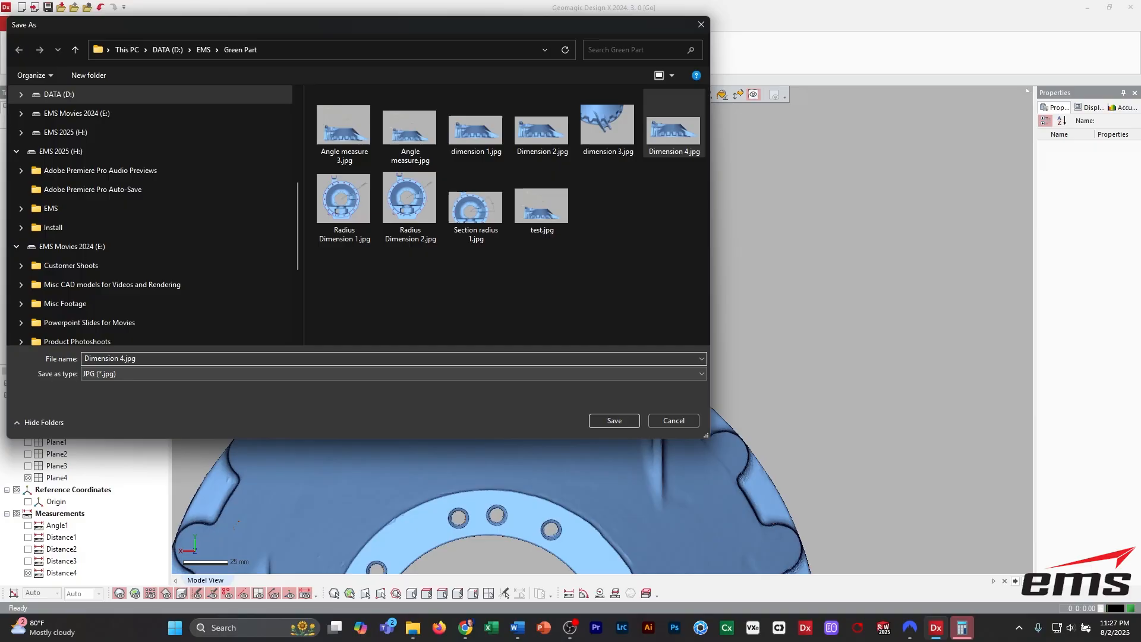
pyautogui.press('BackSpace')
pyautogui.press('Return')
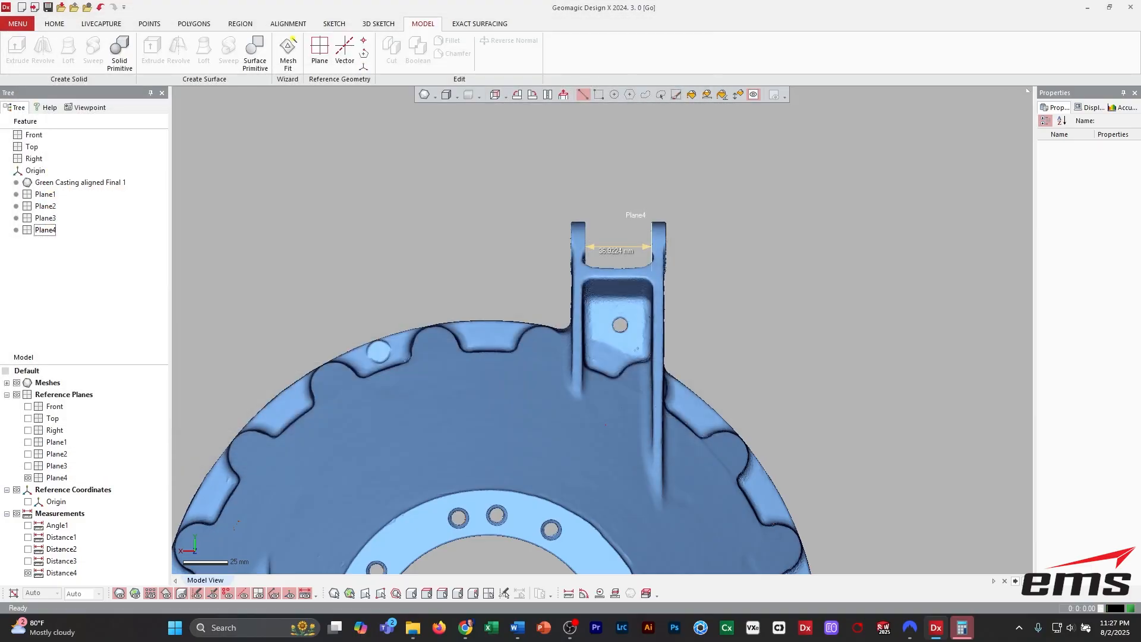
# Try a Z-aligned distance measurement between the casting's conical outer surface and the underside of the large flange, and discard it.
pyautogui.moveTo(604, 328)
pyautogui.mouseDown(button='right')
pyautogui.moveTo(605, 347)
pyautogui.moveTo(634, 261)
pyautogui.moveTo(660, 277)
pyautogui.moveTo(663, 297)
pyautogui.moveTo(661, 255)
pyautogui.moveTo(680, 293)
pyautogui.moveTo(585, 194)
pyautogui.mouseUp(button='right')
pyautogui.scroll(-3, 680, 292)
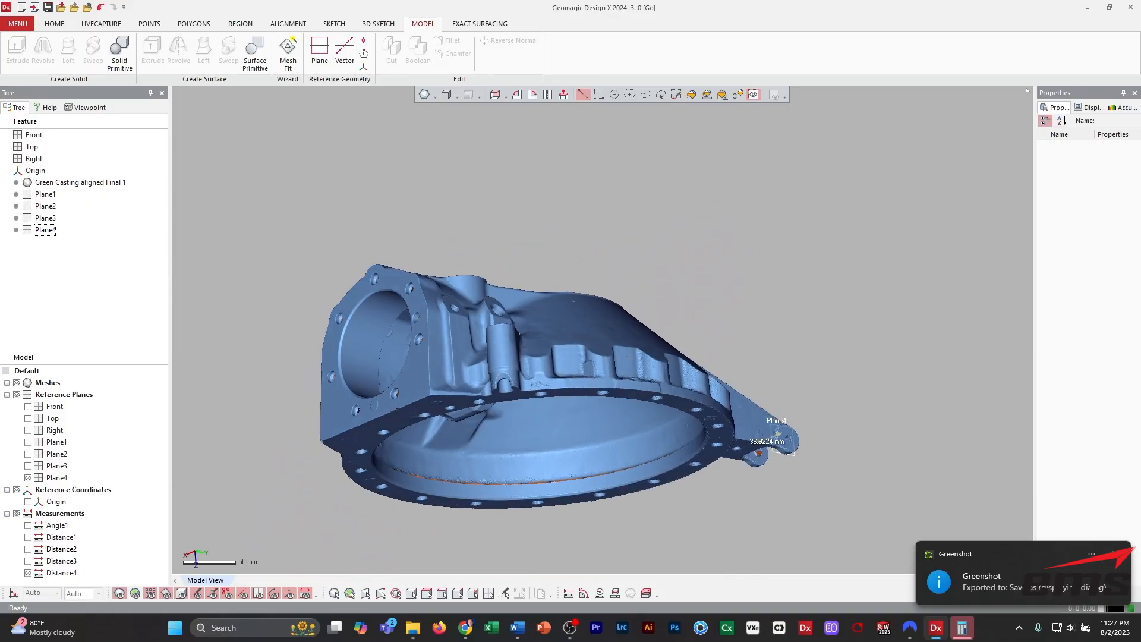
pyautogui.click(17, 24)
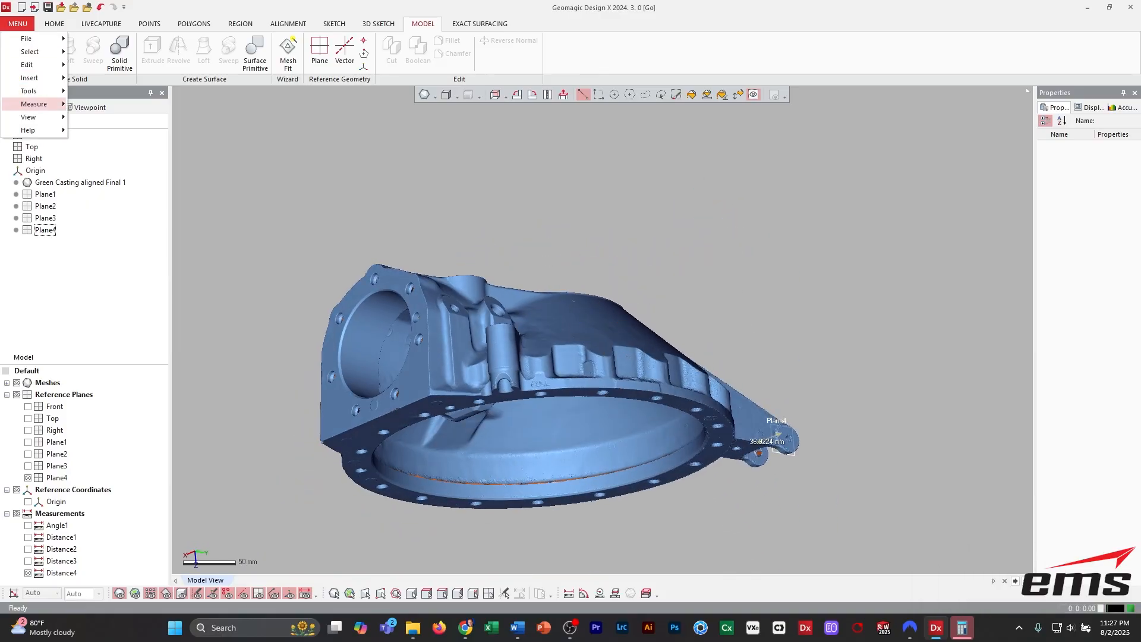
pyautogui.moveTo(33, 104)
pyautogui.click(117, 104)
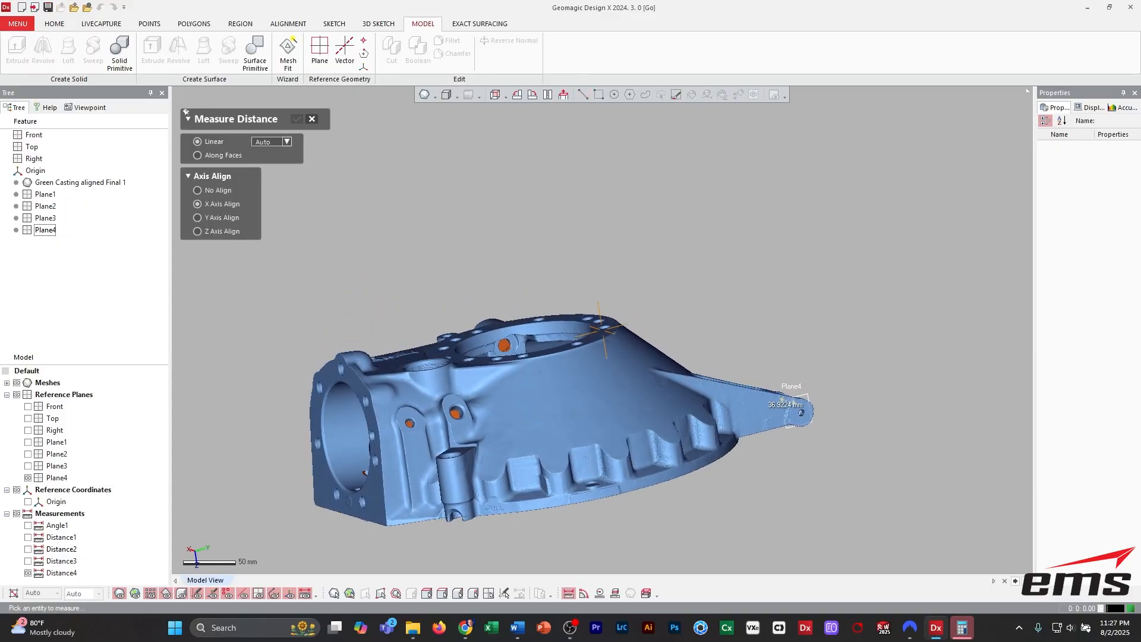
pyautogui.keyDown('ctrl'); pyautogui.moveTo(559, 381); pyautogui.dragTo(628, 363, button='right'); pyautogui.keyUp('ctrl')
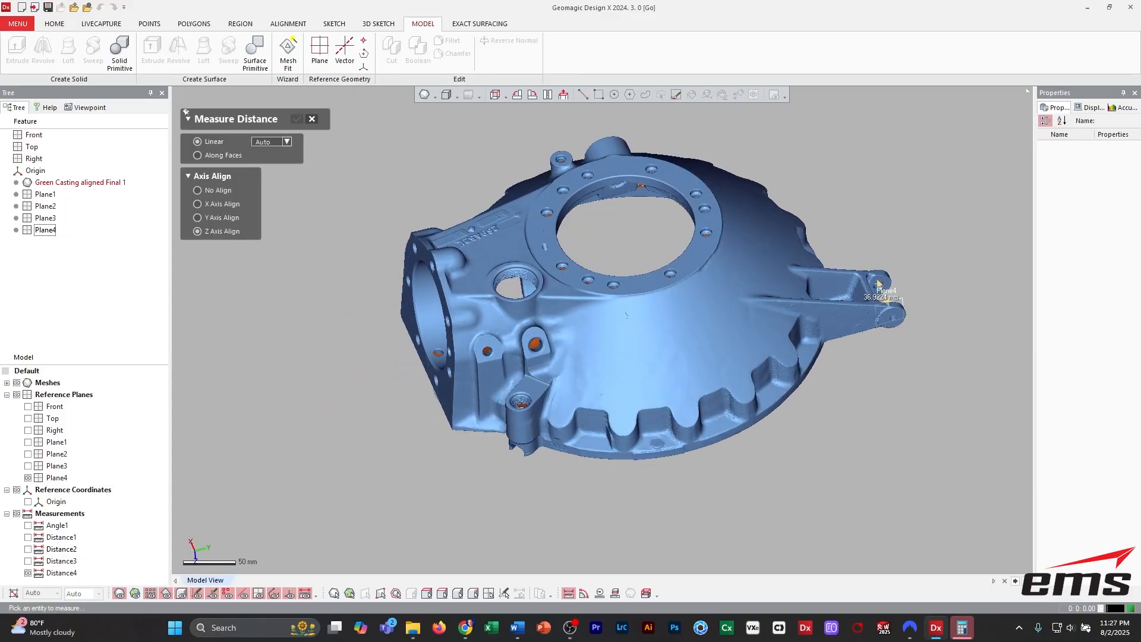
pyautogui.moveTo(612, 308); pyautogui.dragTo(656, 370)
pyautogui.moveTo(656, 369); pyautogui.dragTo(650, 249, button='right')
pyautogui.click(603, 326)
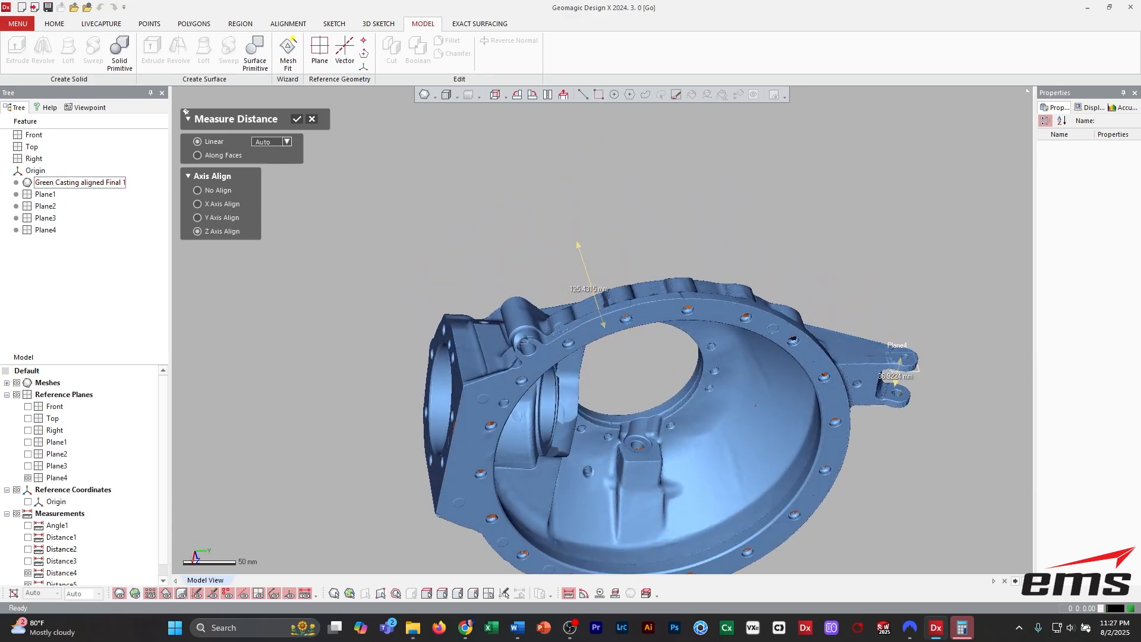
pyautogui.moveTo(603, 326); pyautogui.dragTo(603, 435, button='right')
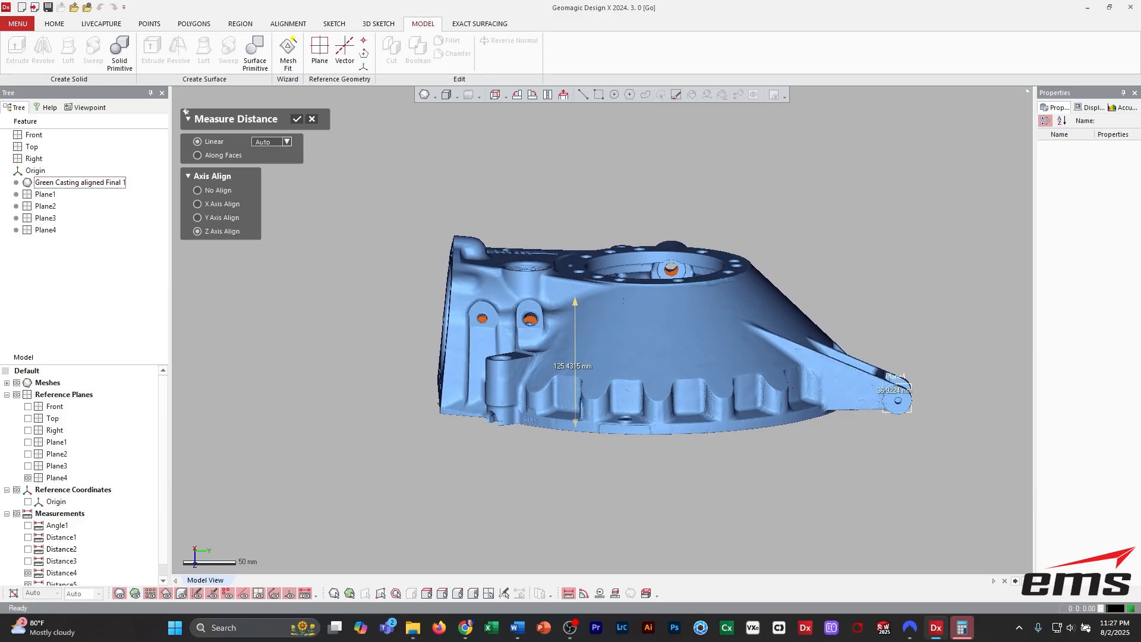
pyautogui.press('Escape')
pyautogui.click(551, 330)
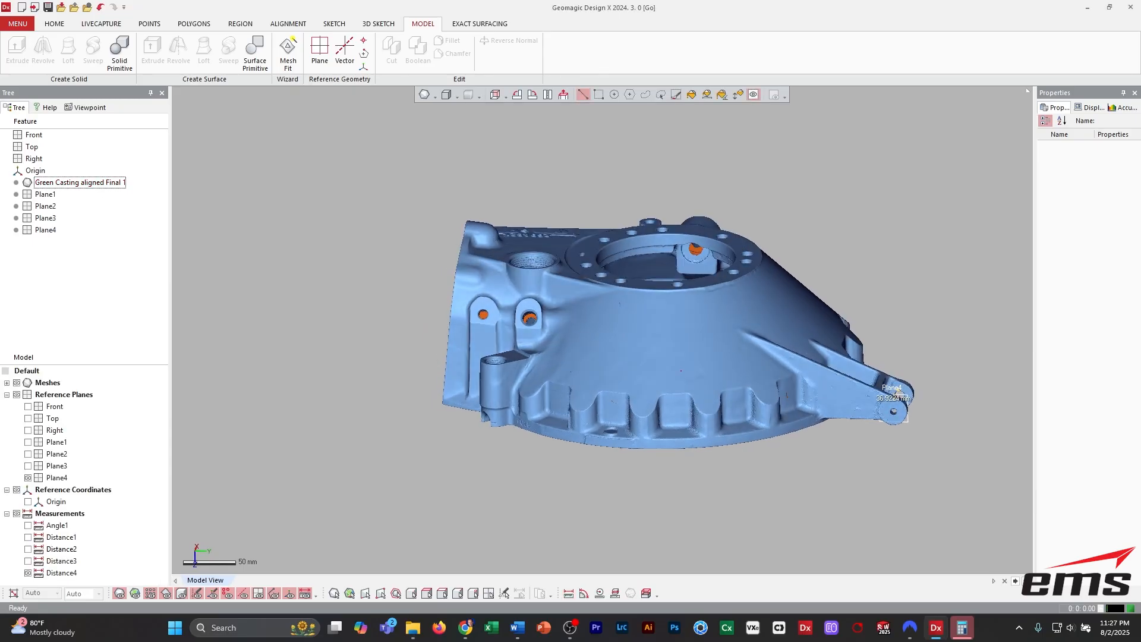
# Hide the forked lug's Distance4 measurement, with the casting turned so the lug faces forward.
pyautogui.keyDown('ctrl'); pyautogui.moveTo(603, 327); pyautogui.dragTo(398, 381, button='right'); pyautogui.keyUp('ctrl')
pyautogui.moveTo(398, 381)
pyautogui.mouseDown(button='right')
pyautogui.moveTo(397, 368)
pyautogui.moveTo(407, 386)
pyautogui.mouseUp(button='right')
pyautogui.click(28, 573)
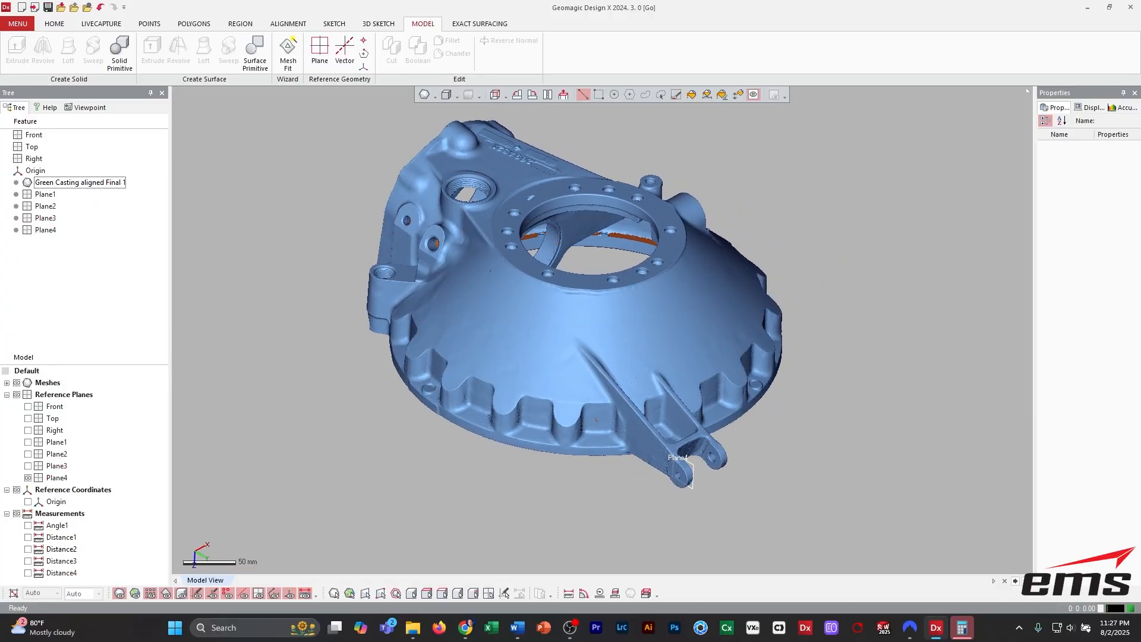
pyautogui.click(18, 24)
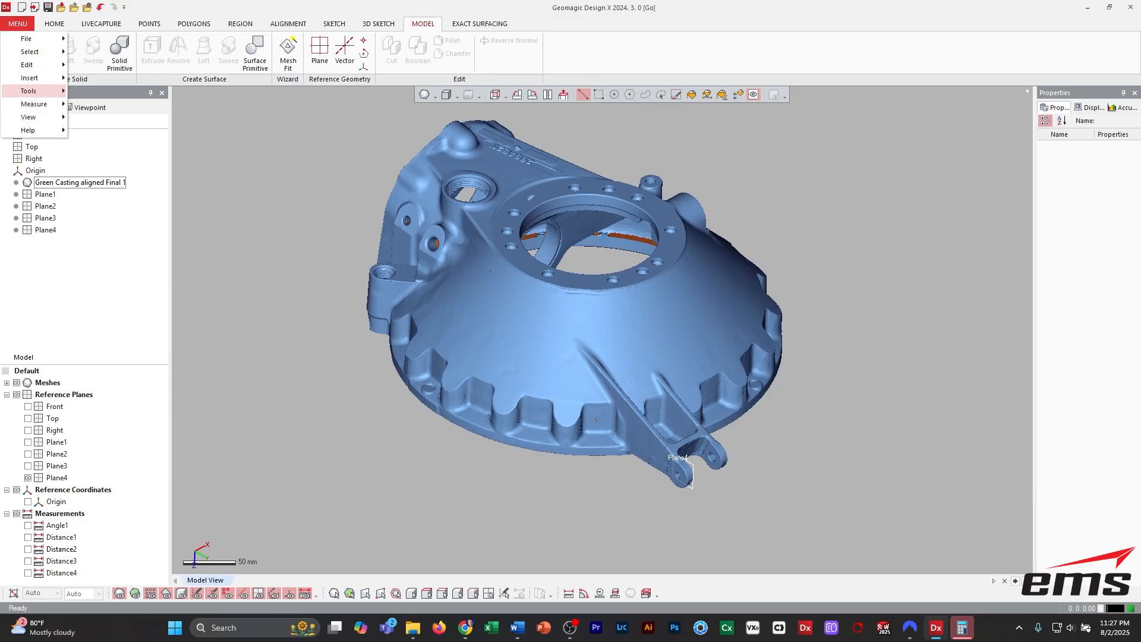
pyautogui.moveTo(34, 104)
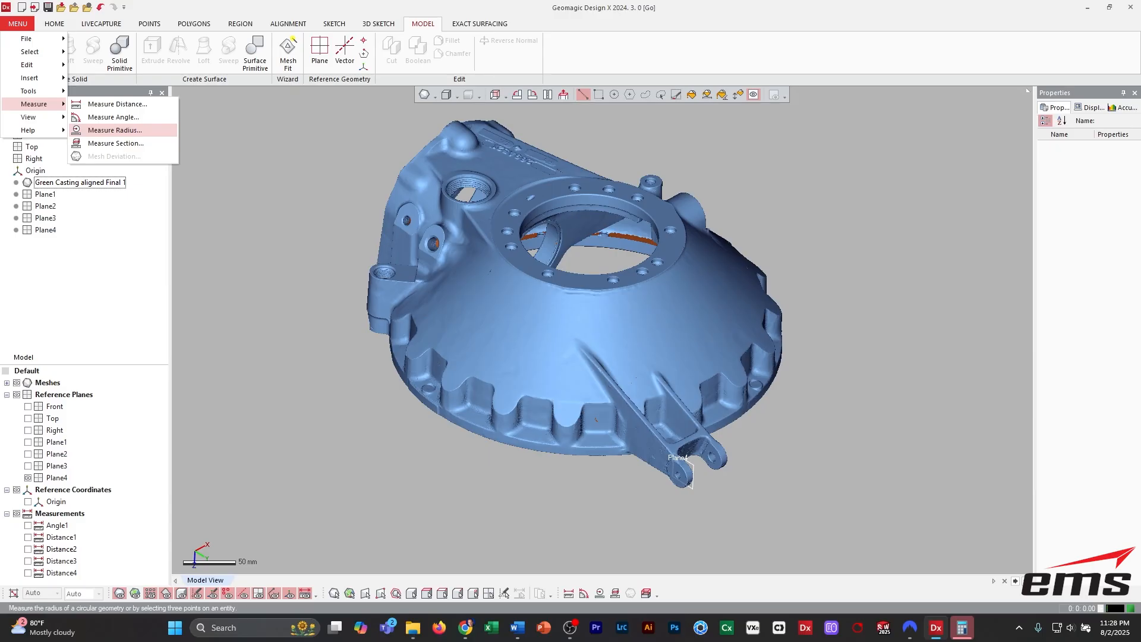
pyautogui.press('Escape')
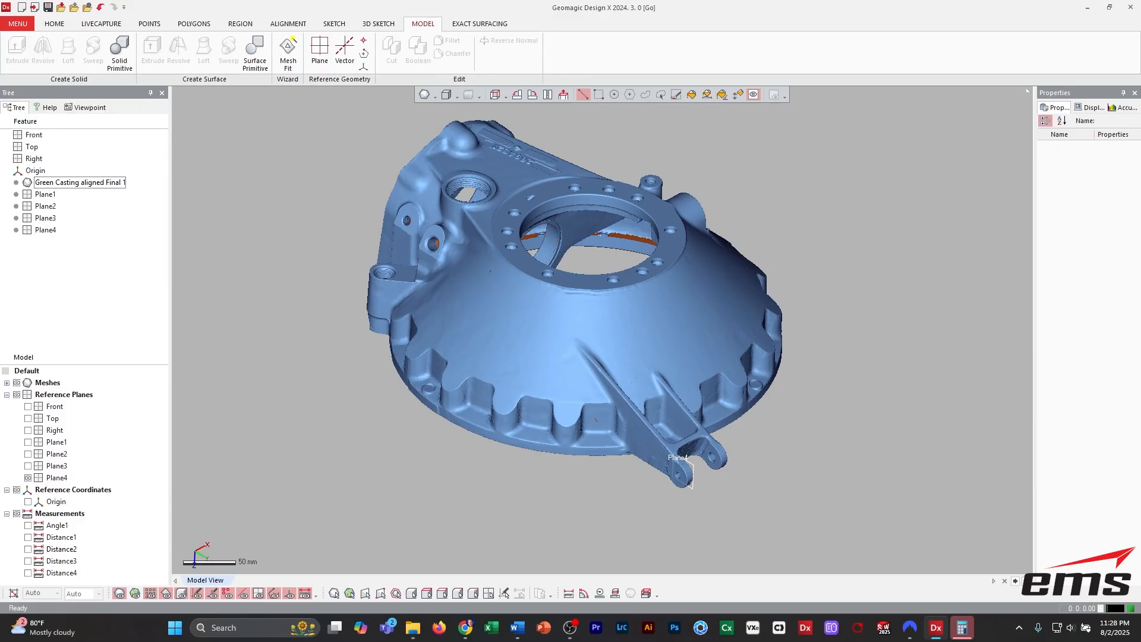
pyautogui.moveTo(544, 322)
pyautogui.mouseDown(button='right')
pyautogui.moveTo(544, 305)
pyautogui.moveTo(545, 316)
pyautogui.mouseUp(button='right')
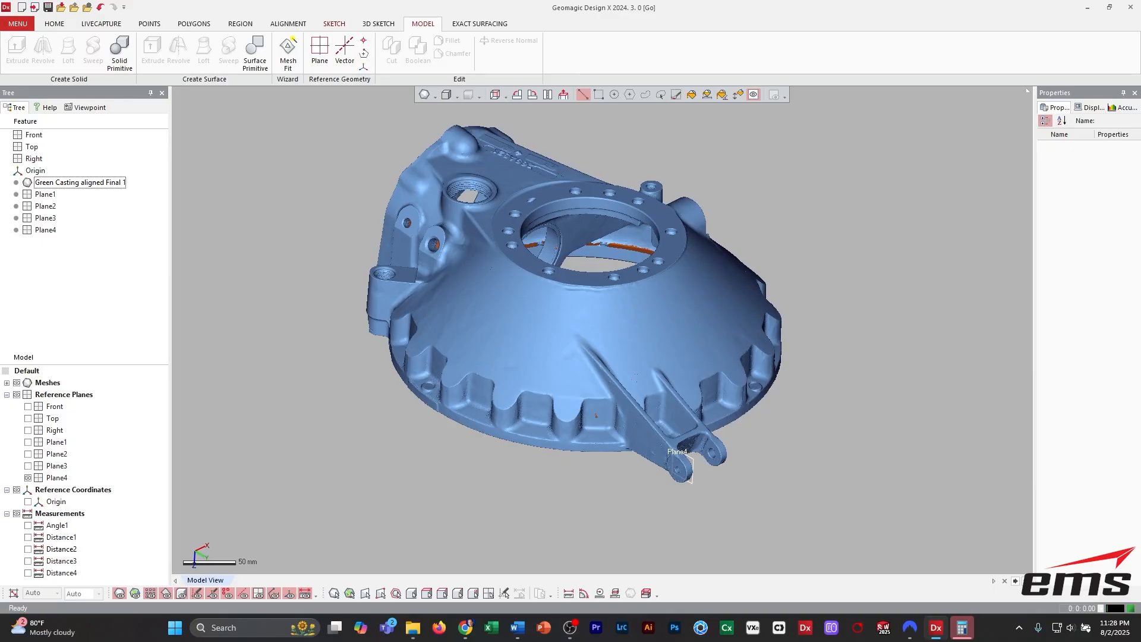
# Start a planar mesh sketch of the casting with the Front plane as its base plane.
pyautogui.click(334, 24)
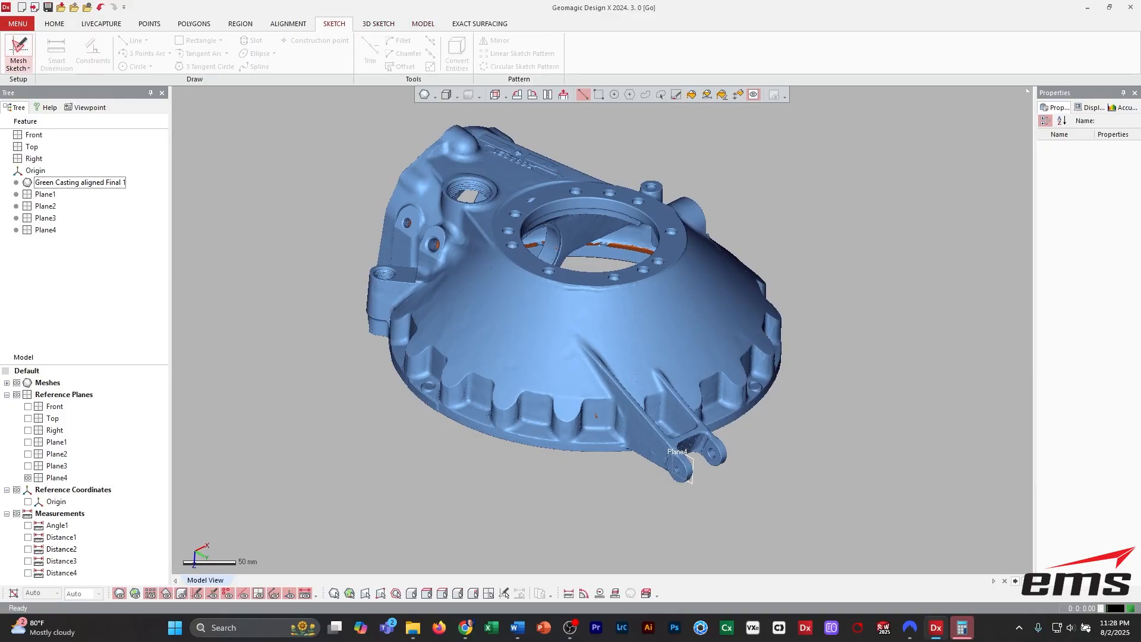
pyautogui.click(17, 47)
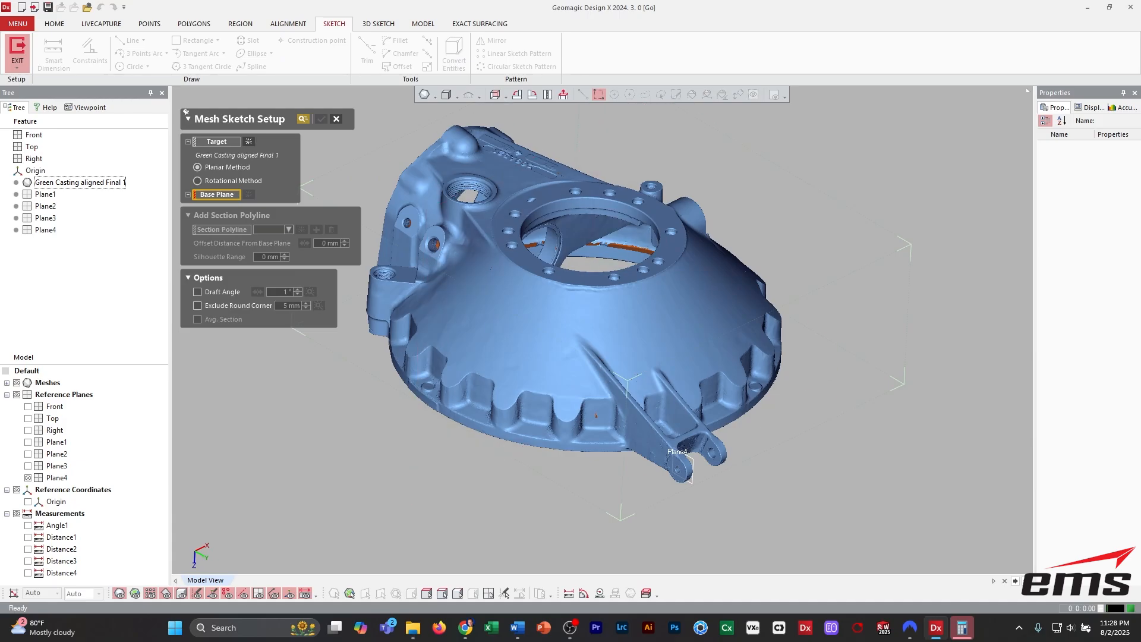
pyautogui.click(691, 469)
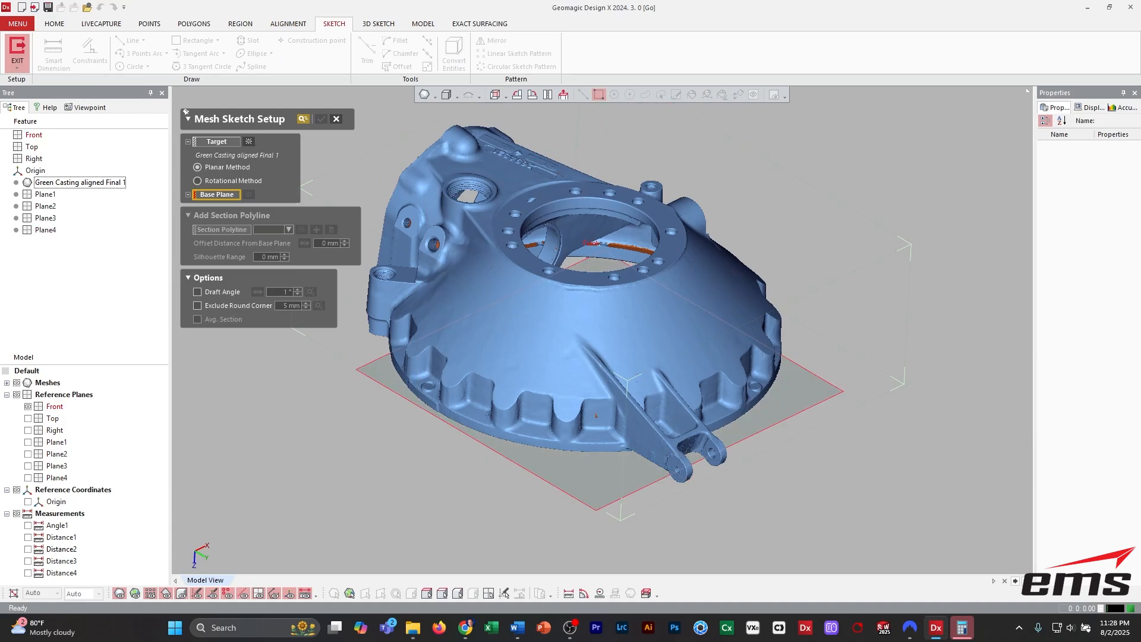
pyautogui.click(34, 135)
# Offset the section polyline 3 mm from the base plane into the large flange, and enter the sketch with the casting mesh hidden.
pyautogui.moveTo(594, 416); pyautogui.dragTo(615, 199, button='right')
pyautogui.scroll(4, 587, 328)
pyautogui.moveTo(588, 329); pyautogui.dragTo(642, 250, button='right')
pyautogui.scroll(-2, 600, 282)
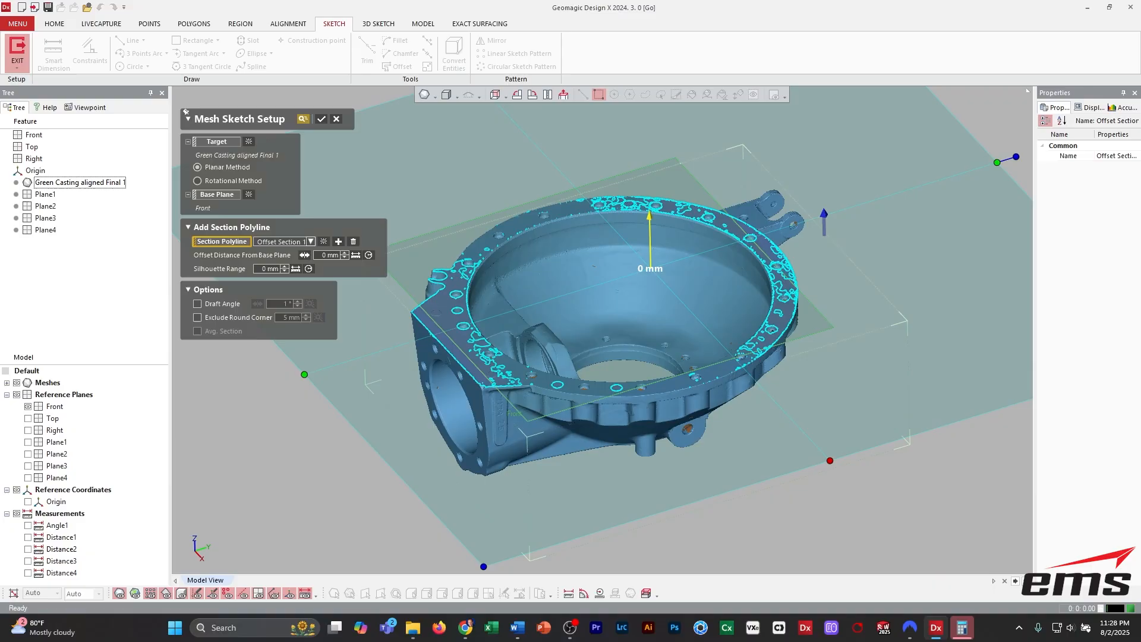
pyautogui.moveTo(649, 238); pyautogui.dragTo(649, 238)
pyautogui.moveTo(650, 238); pyautogui.dragTo(650, 241)
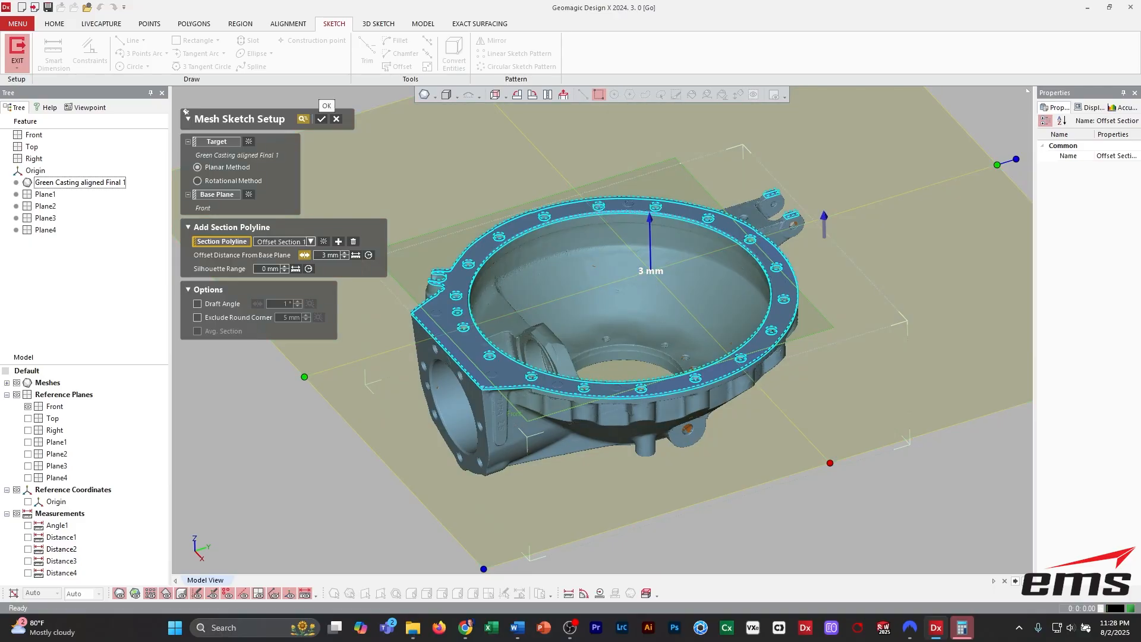
pyautogui.click(321, 119)
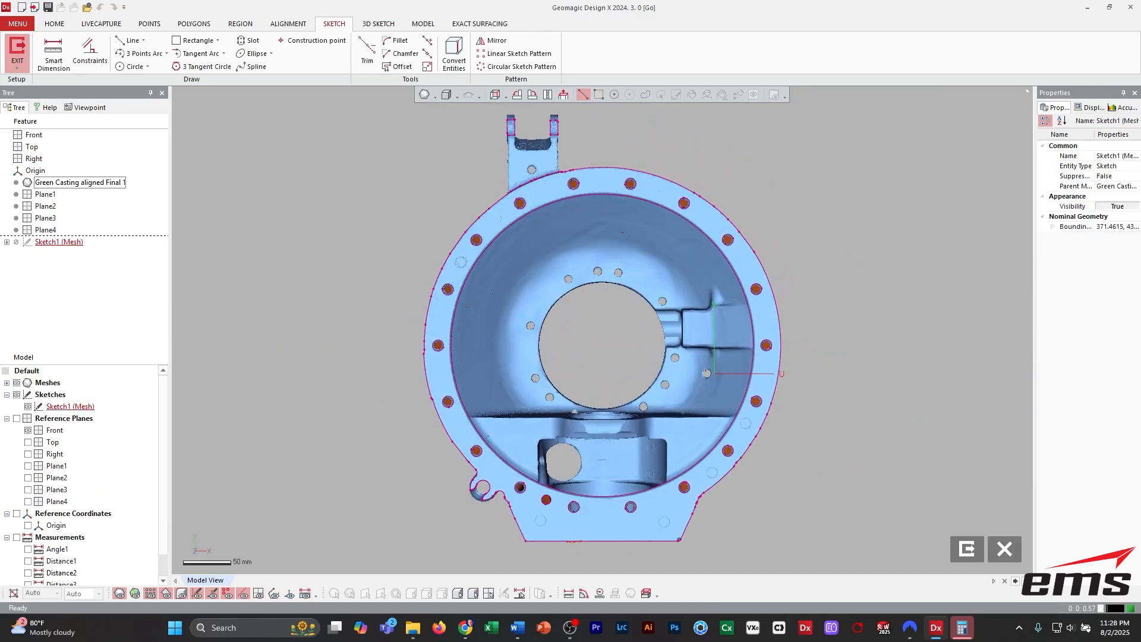
pyautogui.hotkey('ctrl', '1')
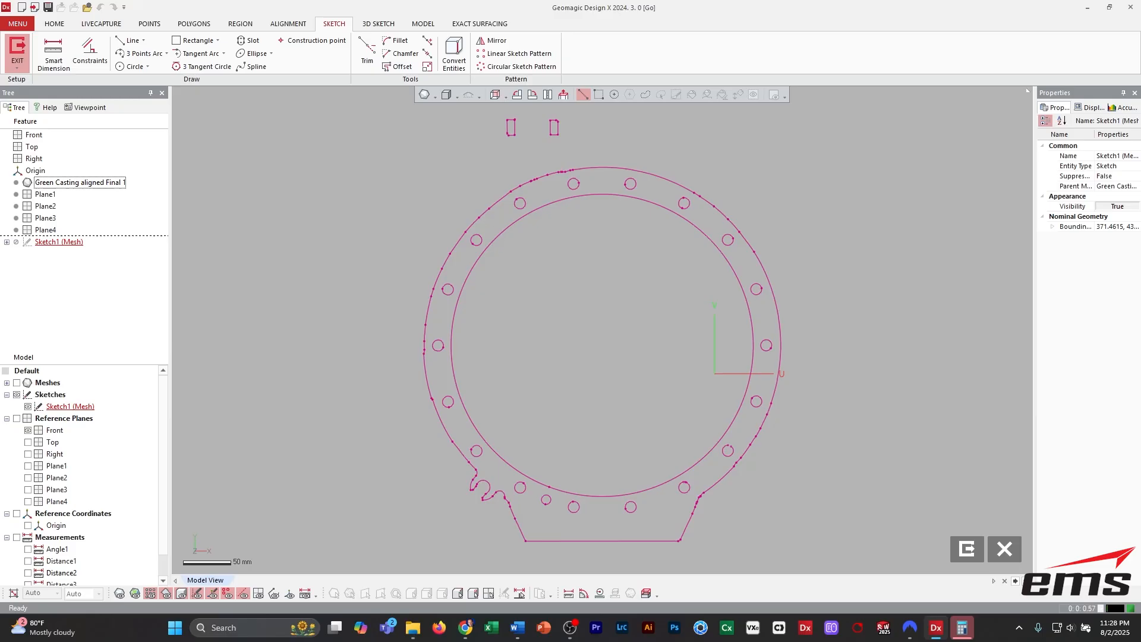
# Fit a circle about 185.5 mm in radius to the outer-edge segments of the large flange's section polyline.
pyautogui.scroll(-1, 602, 330)
pyautogui.keyDown('ctrl'); pyautogui.moveTo(602, 343); pyautogui.dragTo(623, 344, button='right'); pyautogui.keyUp('ctrl')
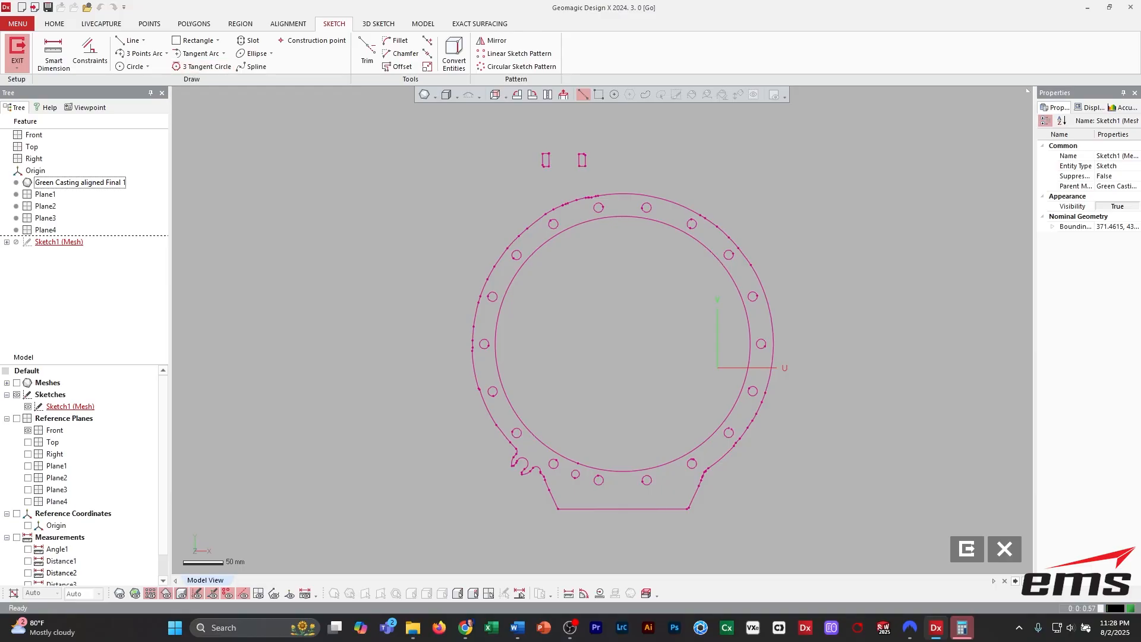
pyautogui.click(132, 66)
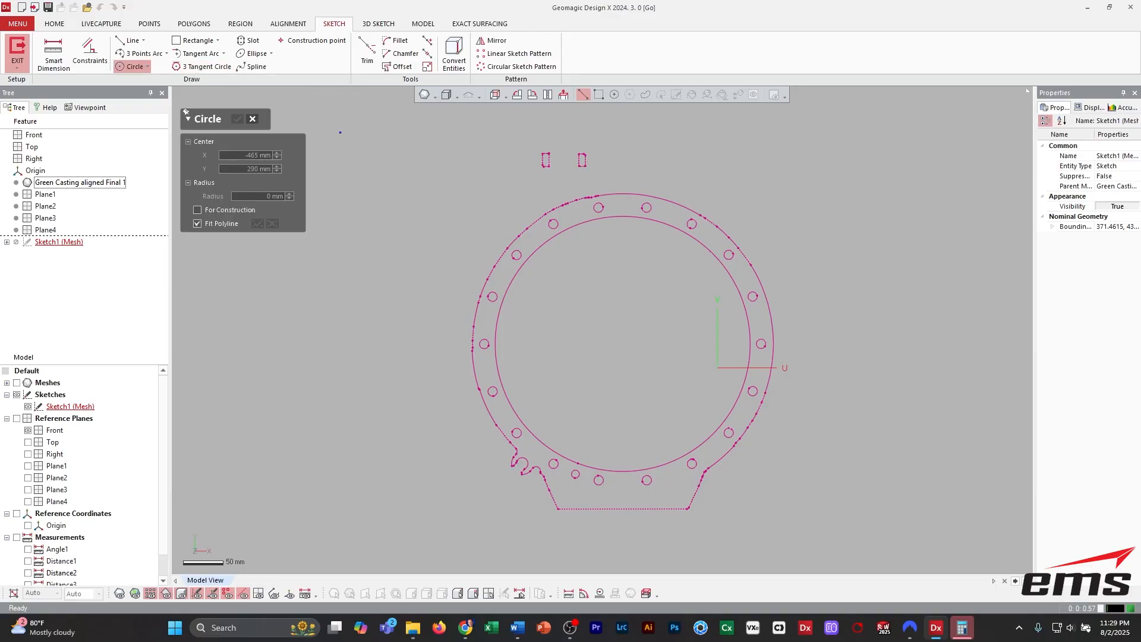
pyautogui.click(623, 195)
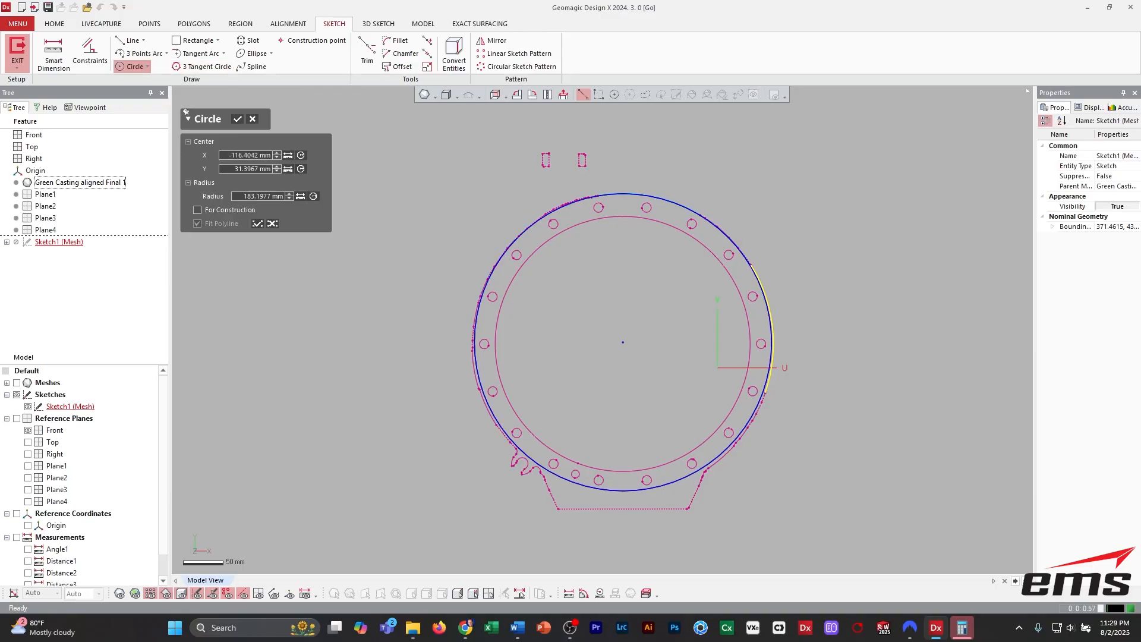
pyautogui.click(773, 339)
pyautogui.click(744, 432)
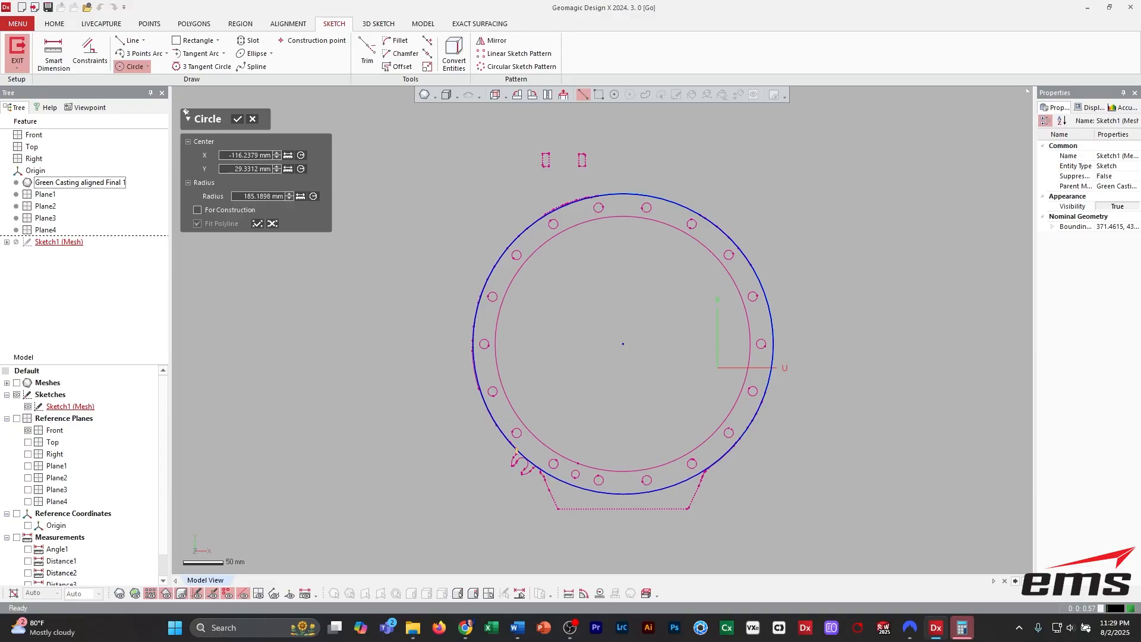
pyautogui.click(487, 408)
pyautogui.click(474, 371)
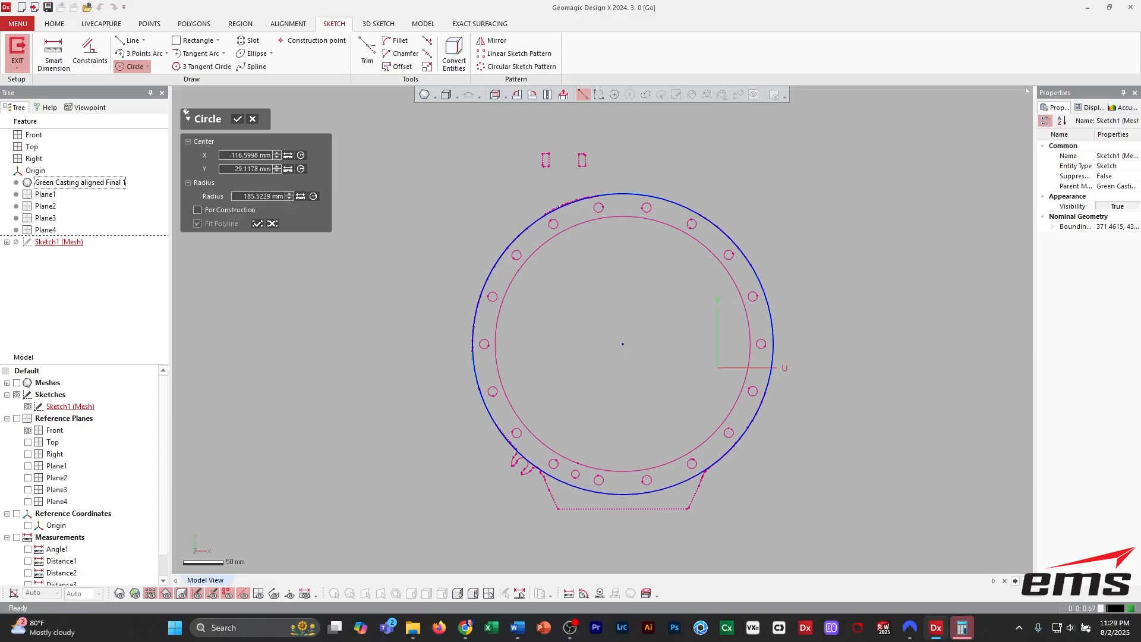
pyautogui.click(475, 313)
pyautogui.press('Return')
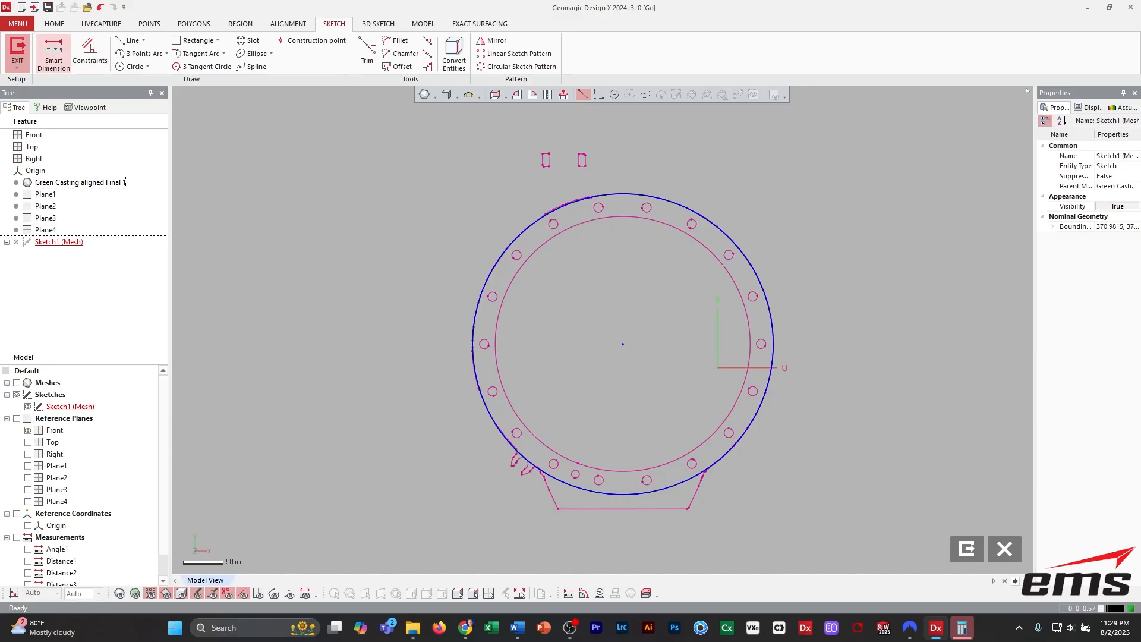
pyautogui.click(90, 54)
pyautogui.click(516, 237)
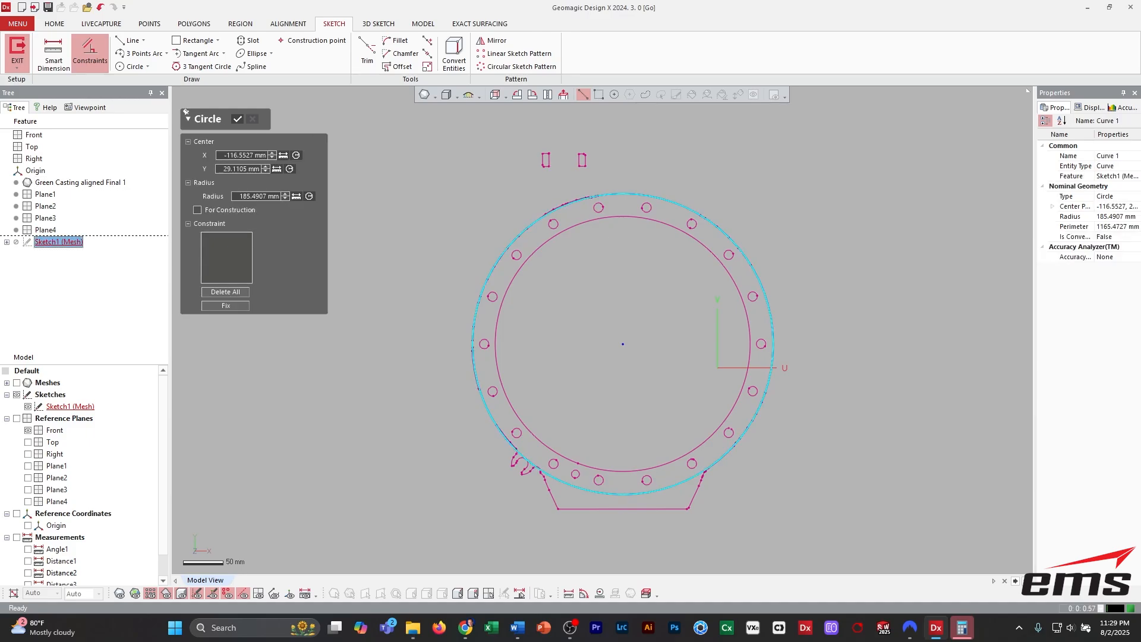
pyautogui.press('Escape')
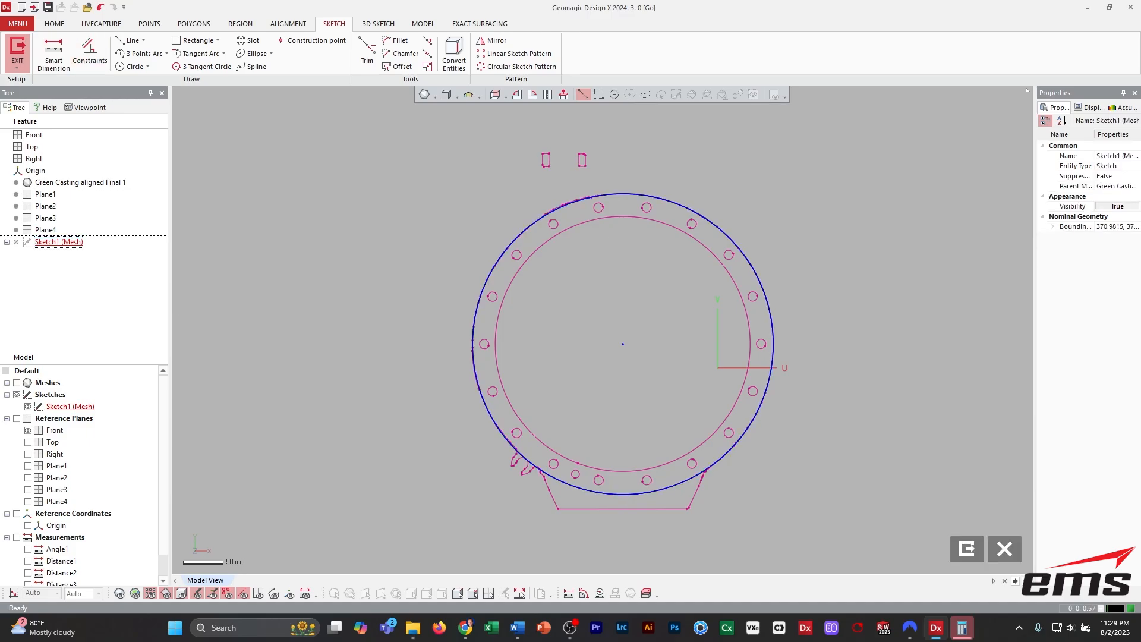
# Add a radius dimension to the circle fitted on the large flange's outer edge.
pyautogui.click(54, 53)
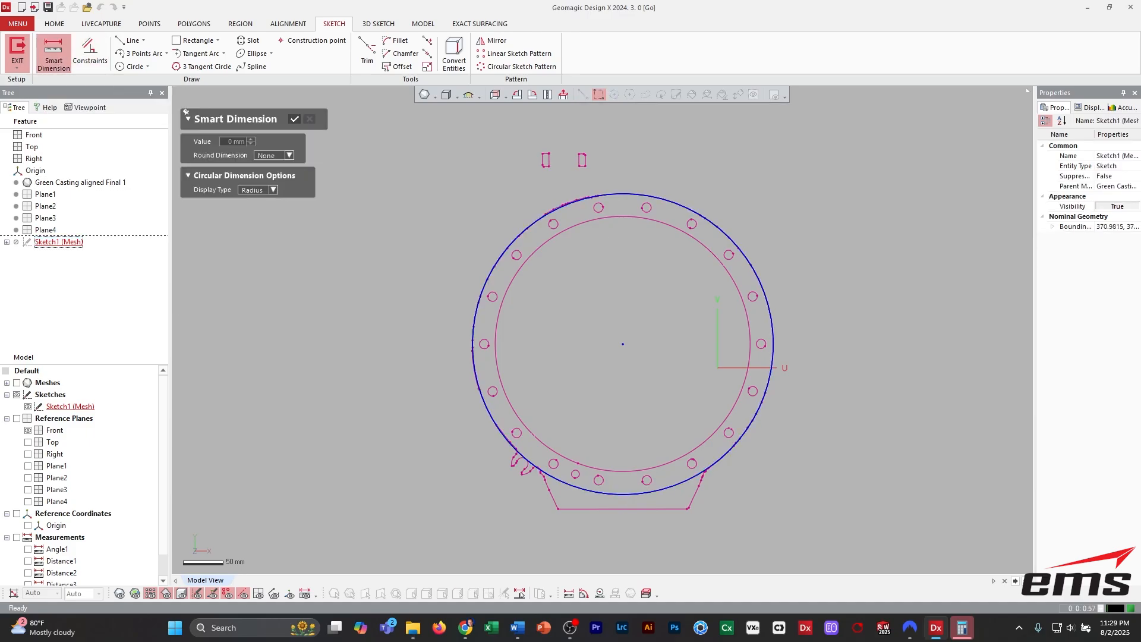
pyautogui.click(729, 237)
pyautogui.click(800, 202)
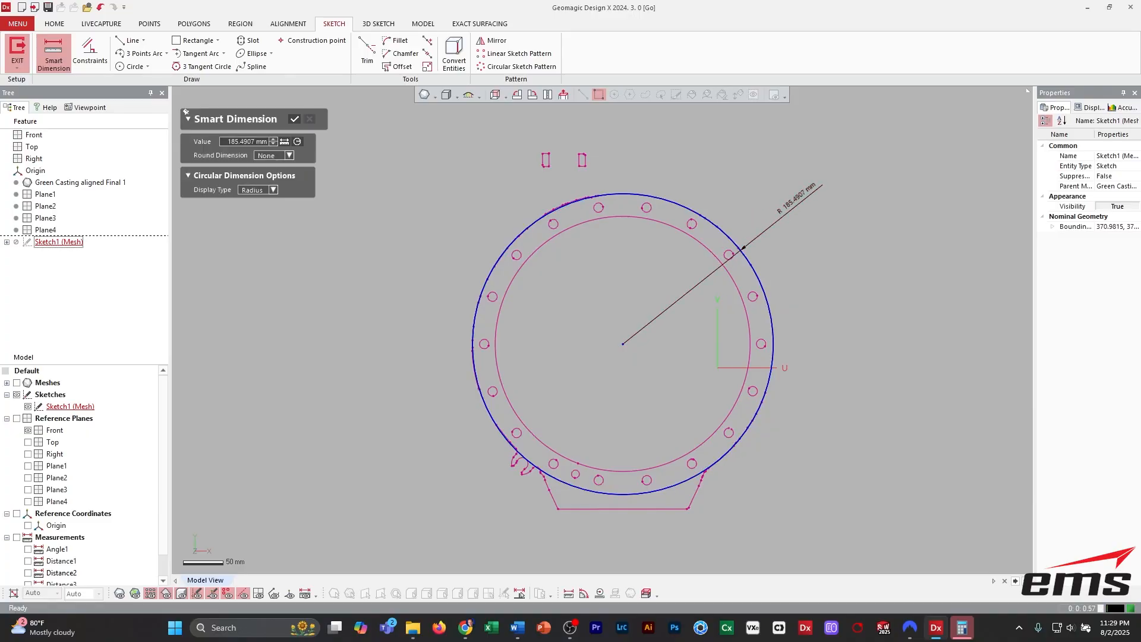
pyautogui.press('Escape')
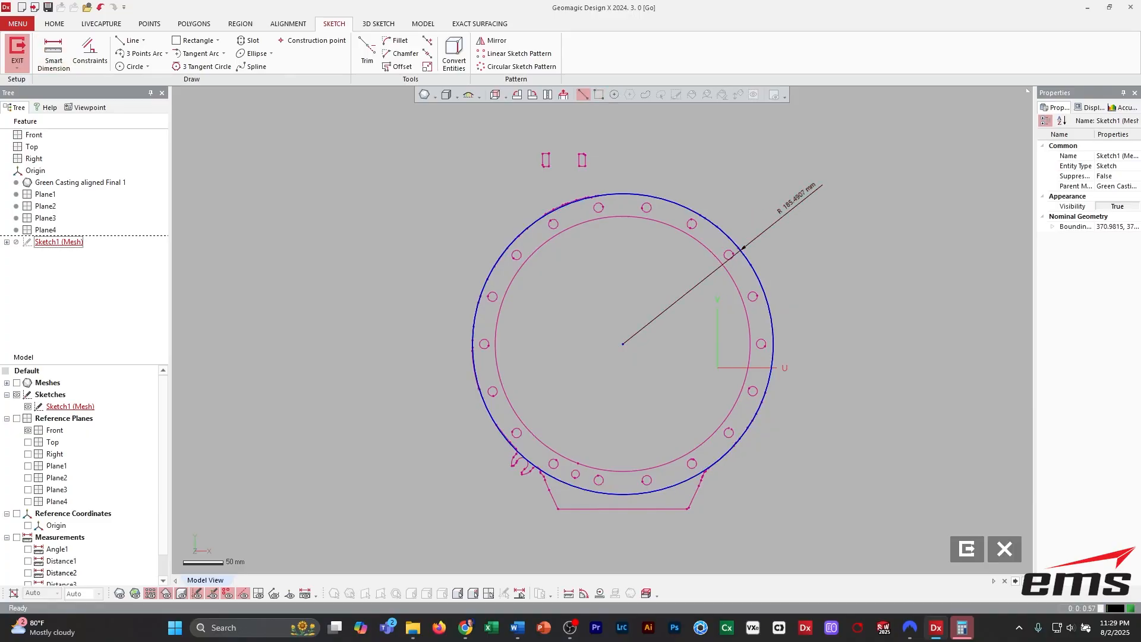
# Show the casting mesh behind the dimensioned flange circle and save a screenshot of the view as Radius Dimension 3.jpg.
pyautogui.hotkey('ctrl', '1')
pyautogui.moveTo(682, 349)
pyautogui.keyDown('ctrl'); pyautogui.mouseDown(button='right')
pyautogui.moveTo(603, 342)
pyautogui.moveTo(591, 352)
pyautogui.moveTo(608, 348)
pyautogui.mouseUp(button='right'); pyautogui.keyUp('ctrl')
pyautogui.scroll(-1, 591, 353)
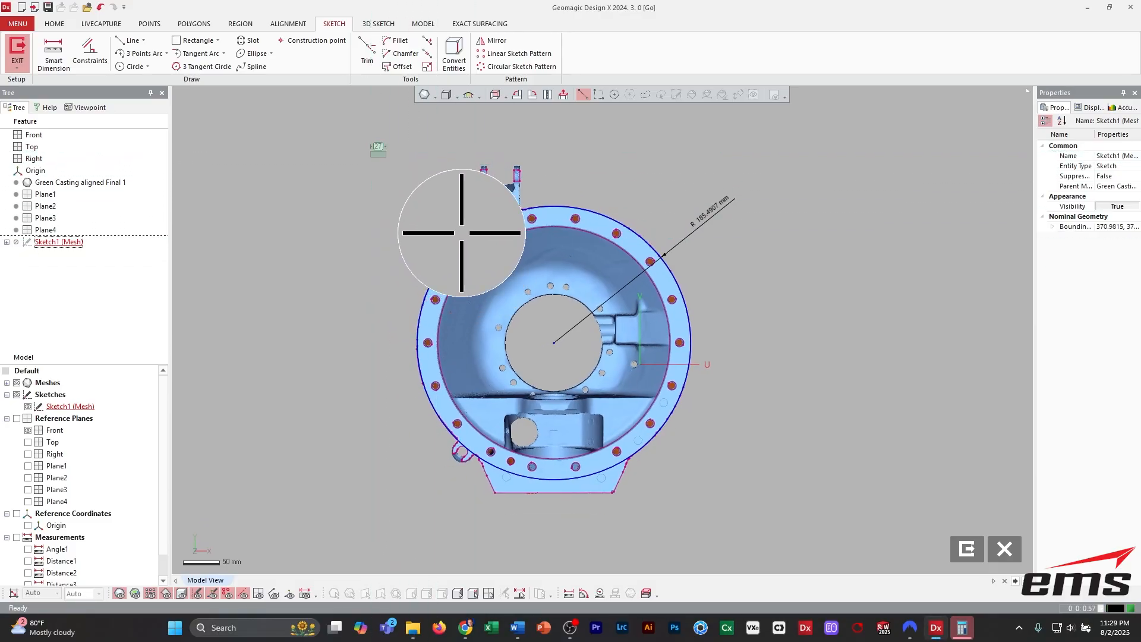
pyautogui.moveTo(371, 151); pyautogui.dragTo(795, 516)
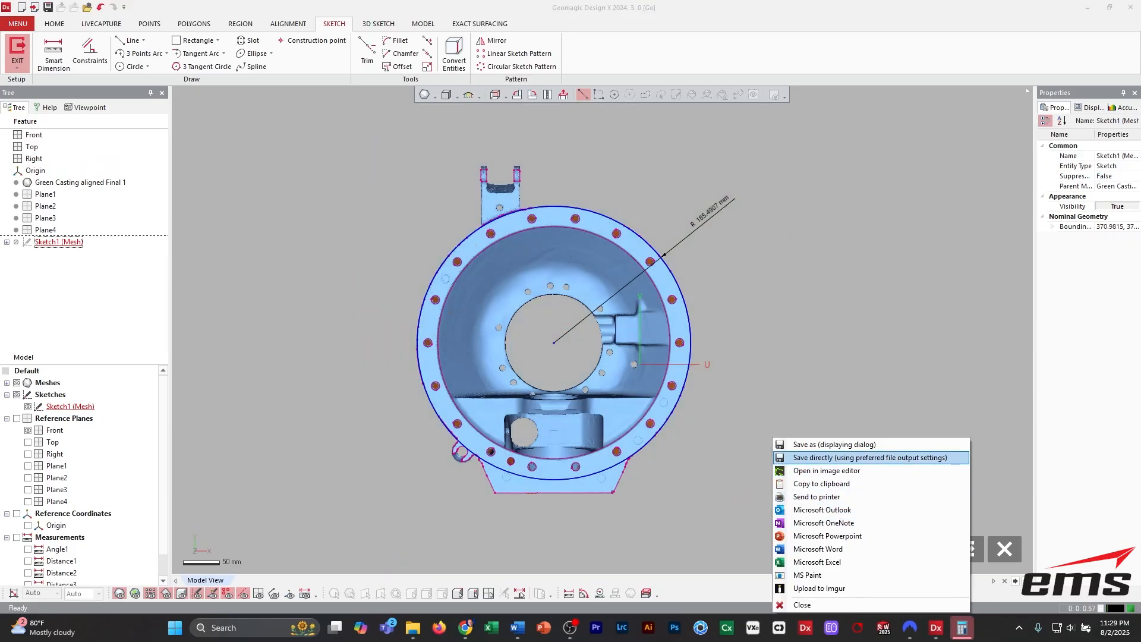
pyautogui.click(800, 445)
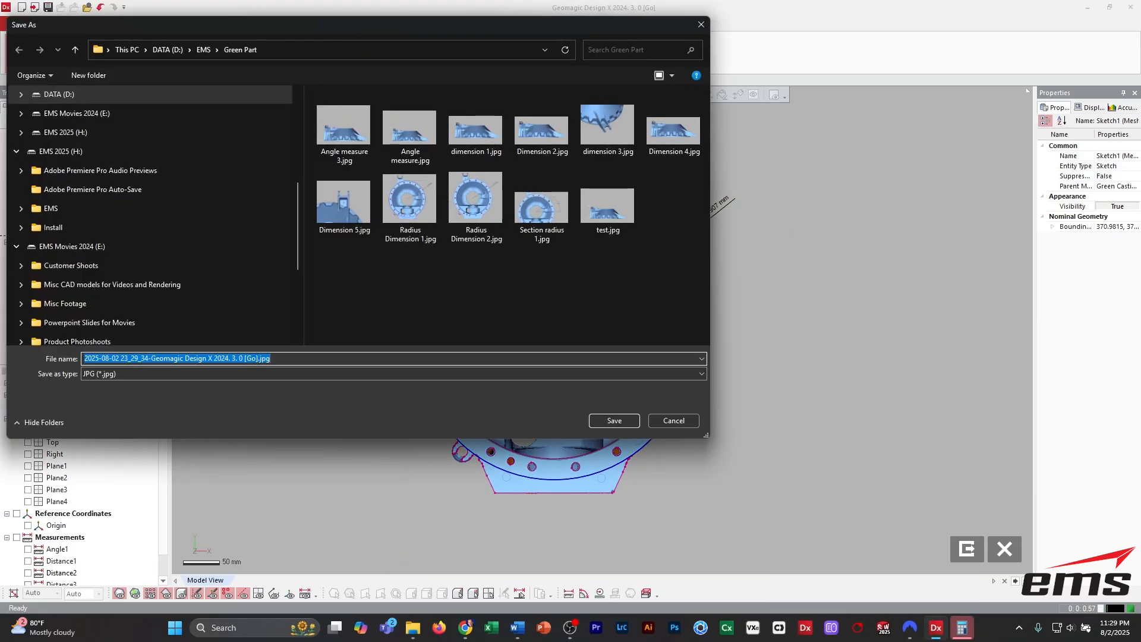
pyautogui.click(476, 208)
pyautogui.click(160, 358)
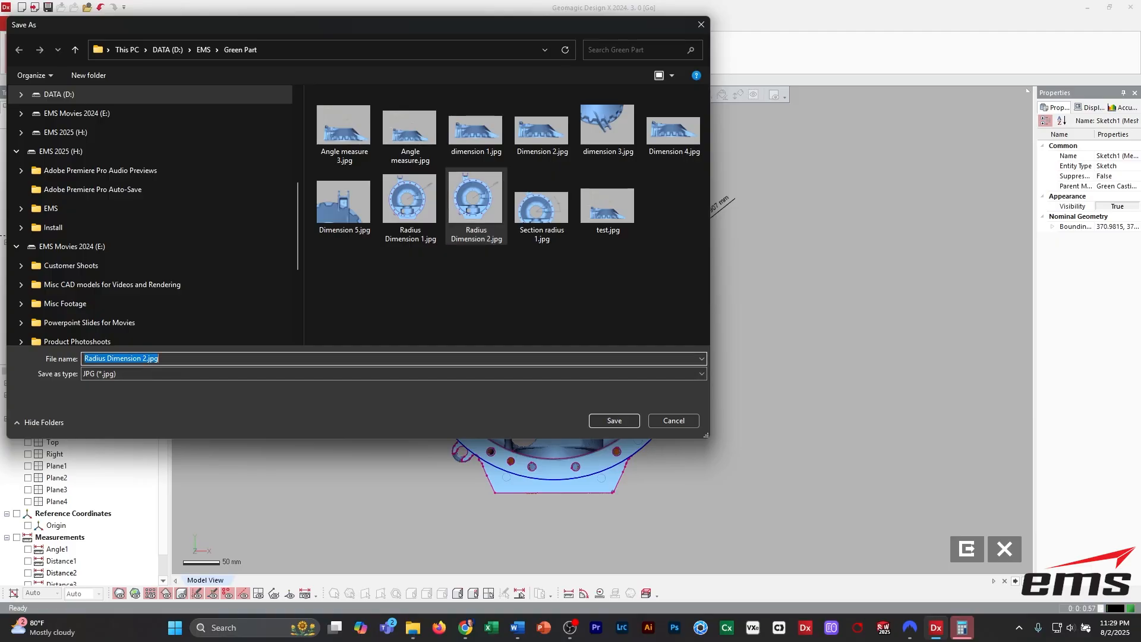
pyautogui.click(145, 359)
pyautogui.press('BackSpace')
pyautogui.write('3')
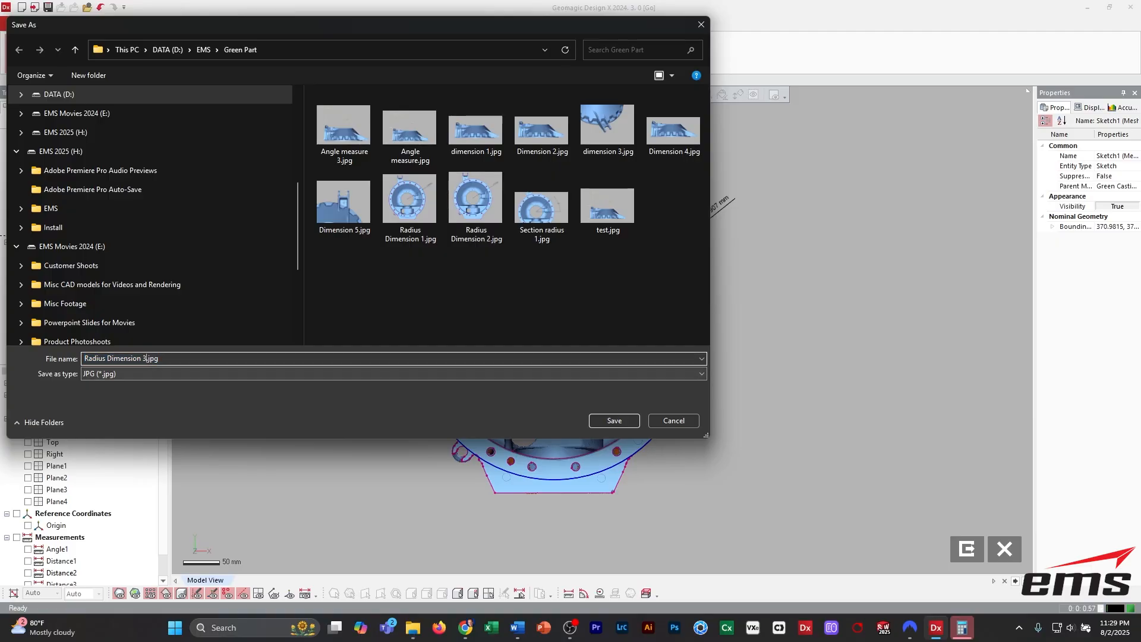
pyautogui.press('Return')
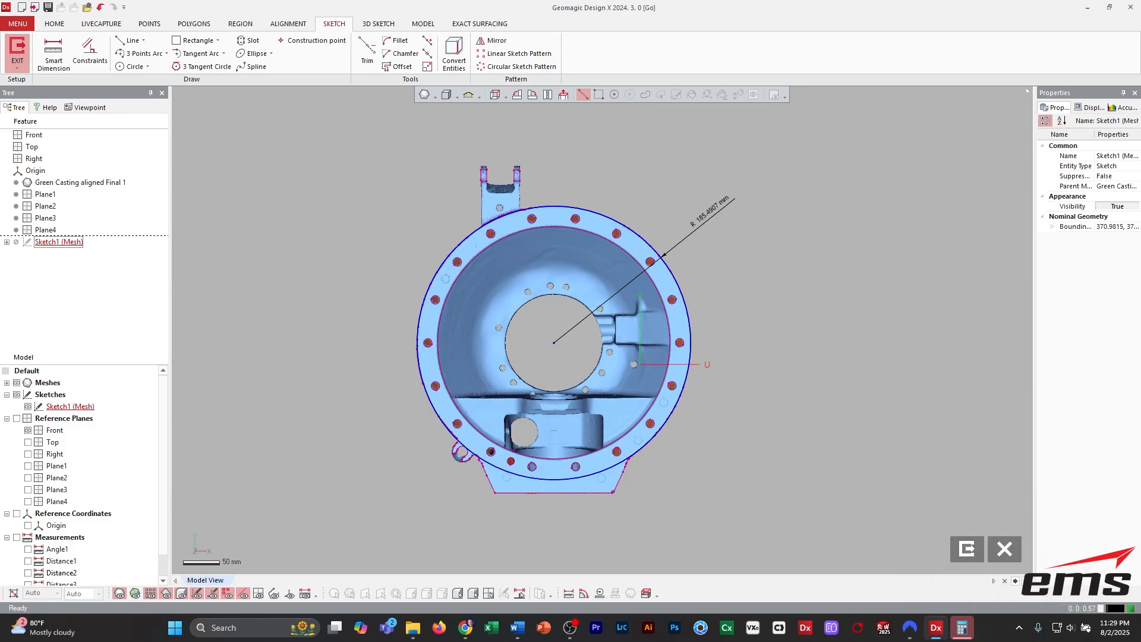
# Try deleting the fitted flange circle together with its radius dimension, and undo the deletion.
pyautogui.moveTo(595, 357)
pyautogui.mouseDown(button='right')
pyautogui.moveTo(593, 296)
pyautogui.moveTo(592, 352)
pyautogui.mouseUp(button='right')
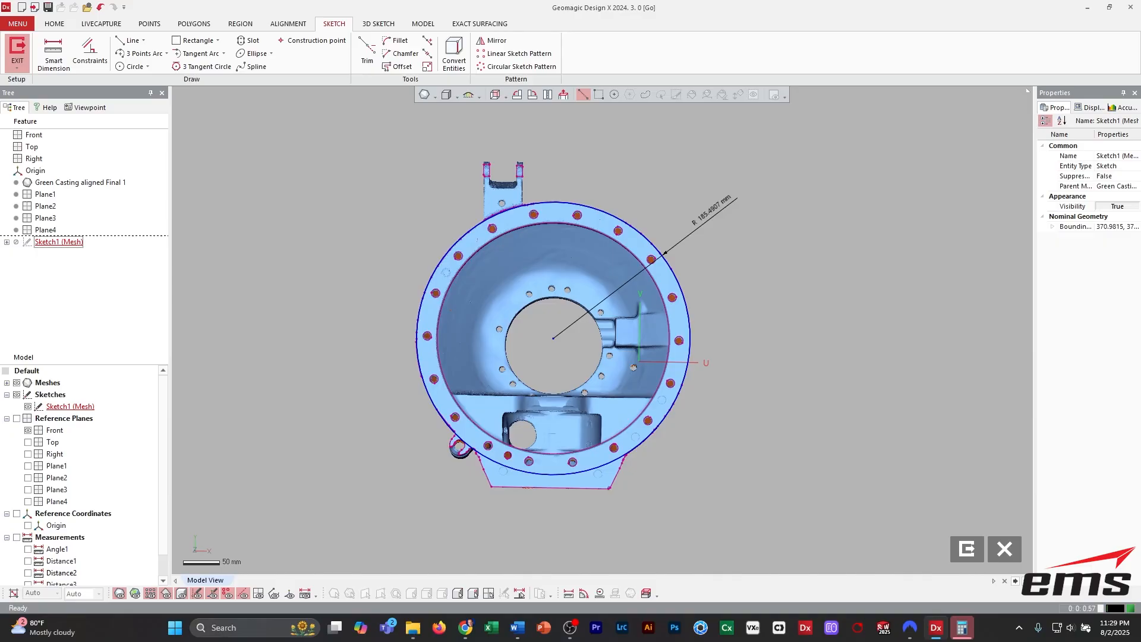
pyautogui.click(598, 93)
pyautogui.moveTo(408, 153); pyautogui.dragTo(722, 354)
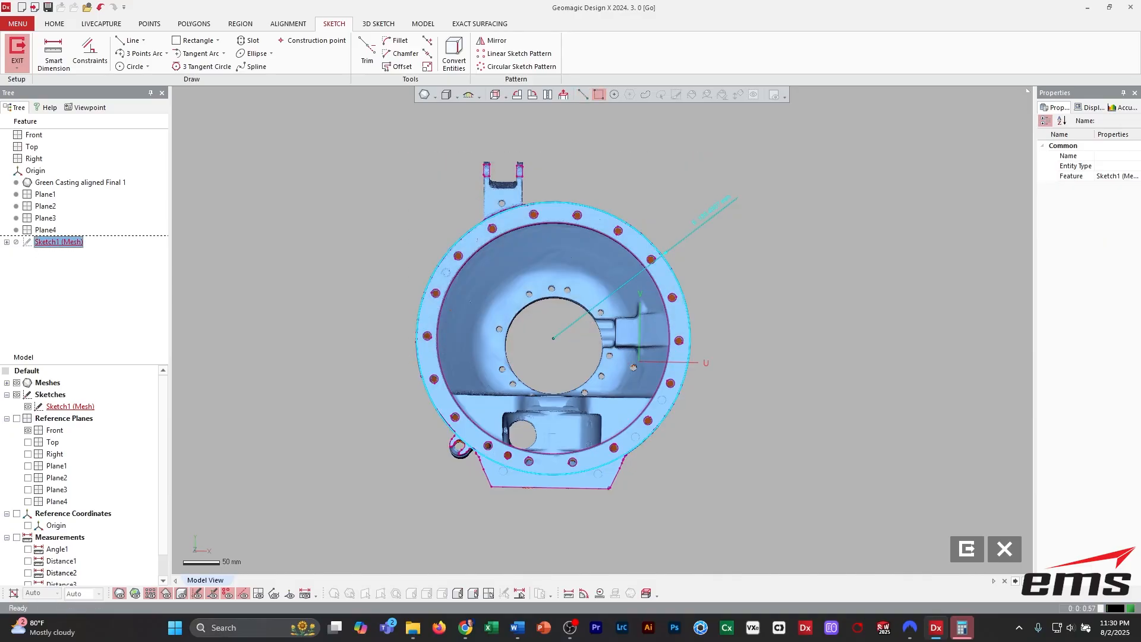
pyautogui.press('Delete')
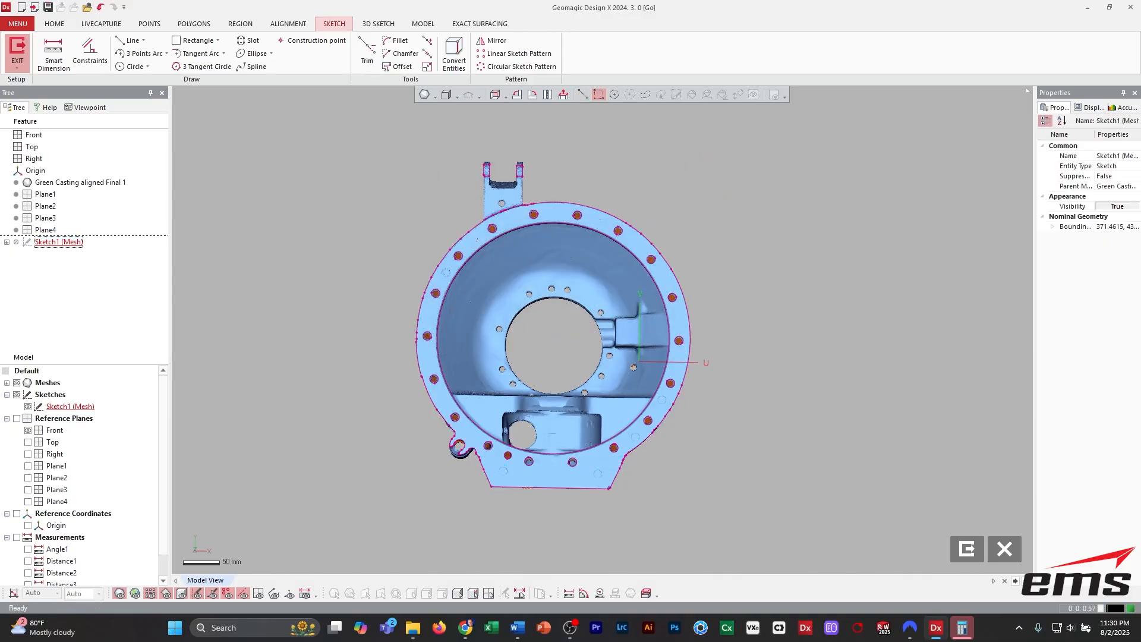
pyautogui.click(564, 94)
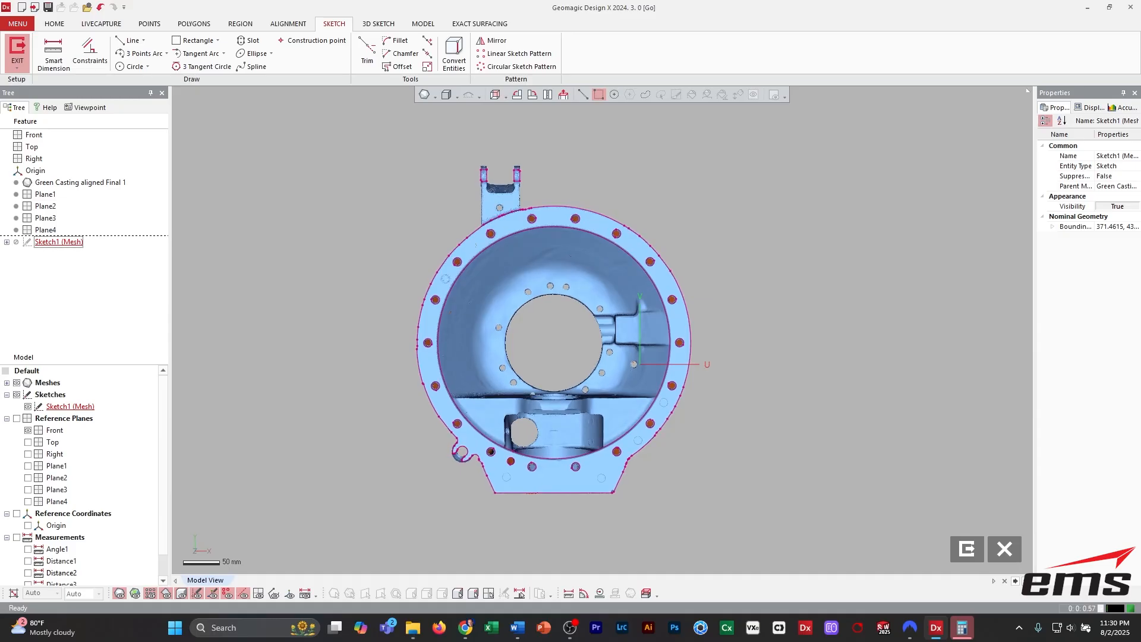
pyautogui.keyDown('ctrl'); pyautogui.moveTo(552, 344); pyautogui.dragTo(603, 306, button='right'); pyautogui.keyUp('ctrl')
pyautogui.scroll(3, 721, 279)
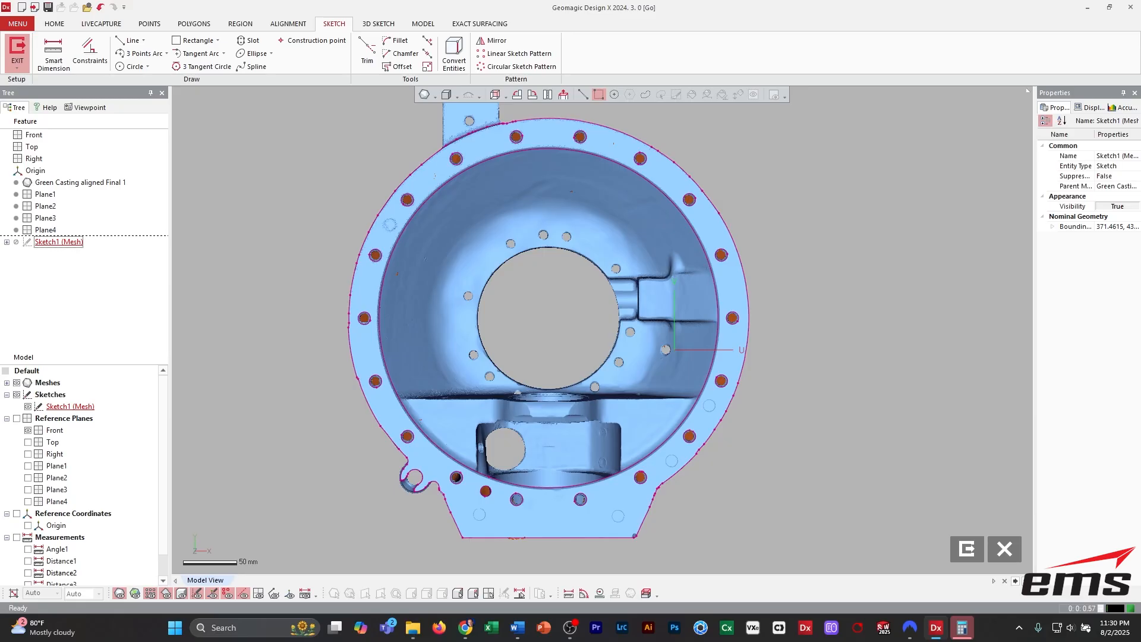
pyautogui.hotkey('ctrl', 'z')
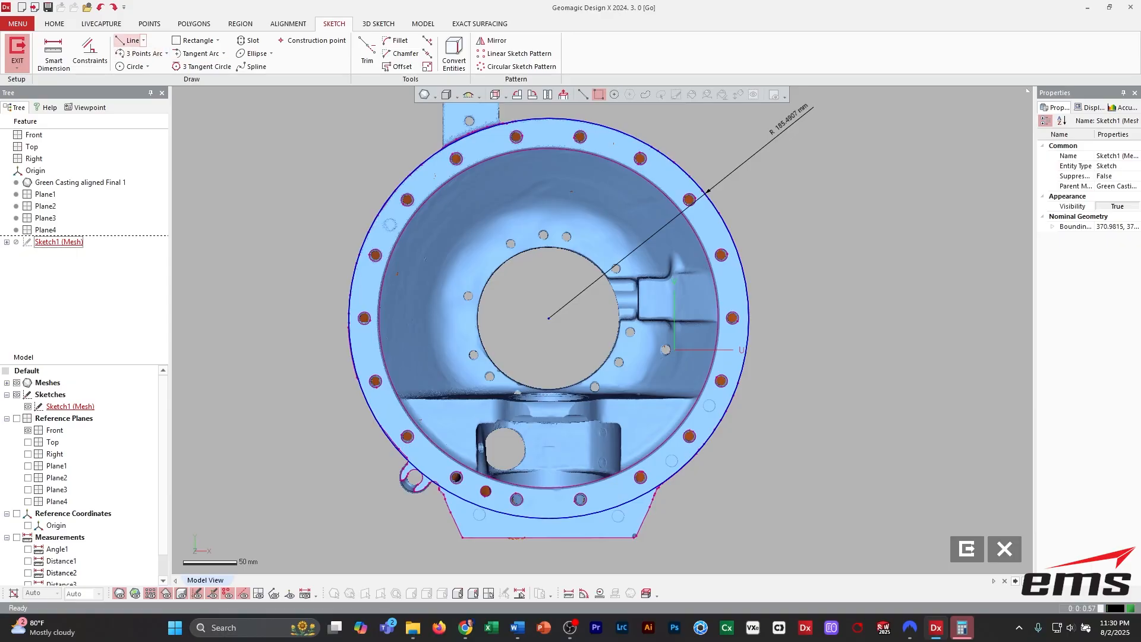
# Draw a horizontal line about 200 mm long from the flange circle's center out through the bolt hole at the same height.
pyautogui.click(130, 40)
pyautogui.click(548, 318)
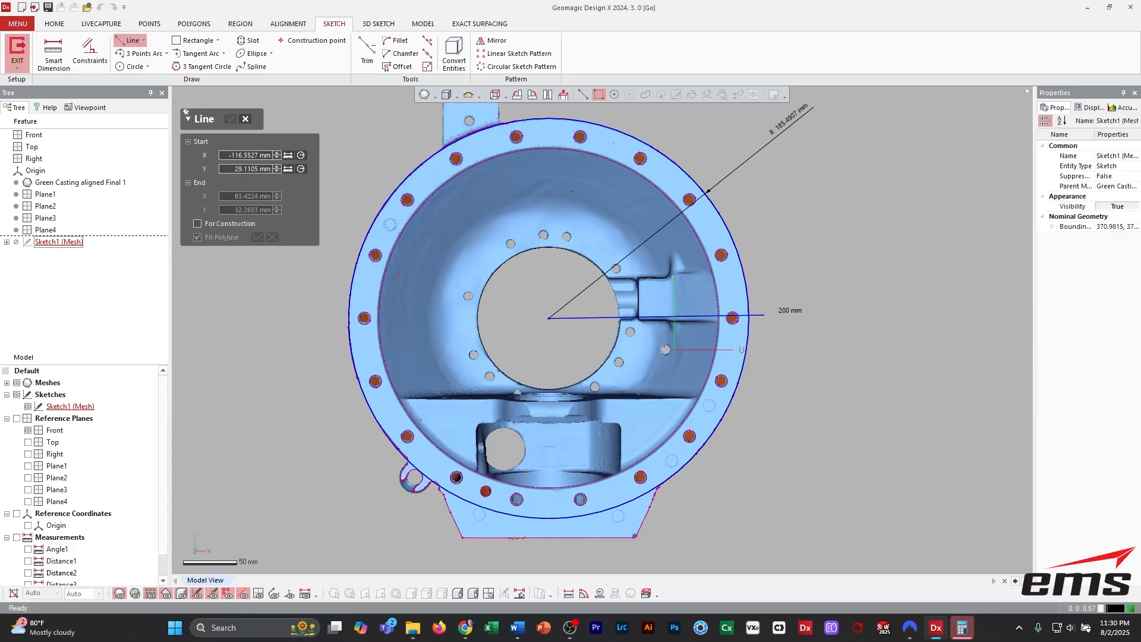
pyautogui.click(782, 325)
pyautogui.press('Escape')
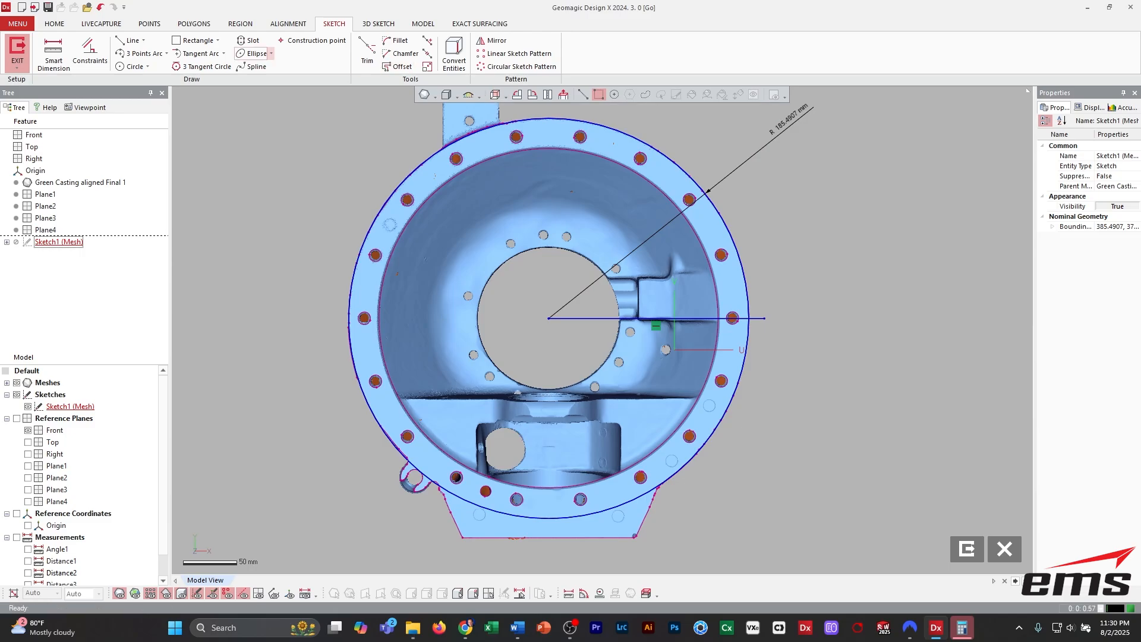
# Fit a circle about 5.7 mm in radius to the third bolt hole above the horizontal line, and connect its center to the flange center.
pyautogui.click(131, 66)
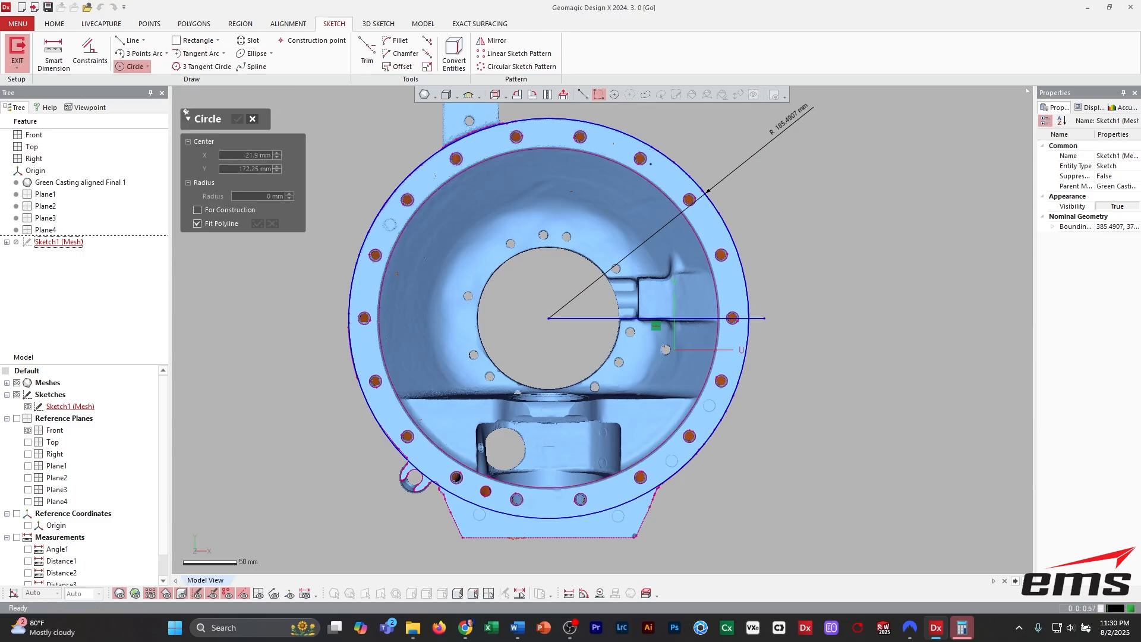
pyautogui.click(640, 158)
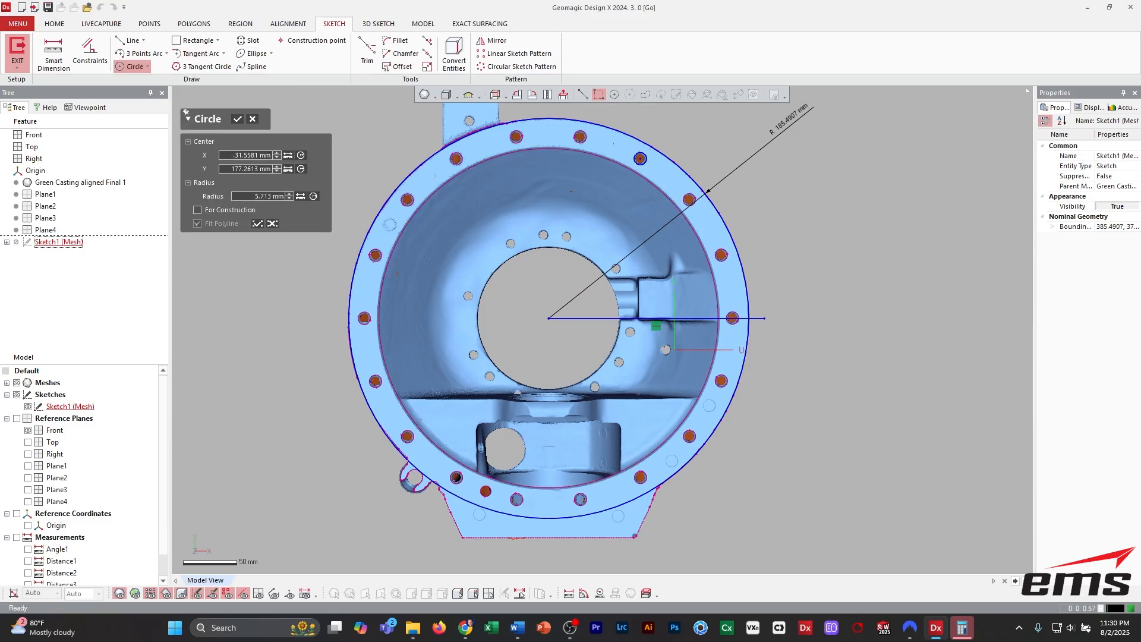
pyautogui.press('Escape')
pyautogui.click(131, 41)
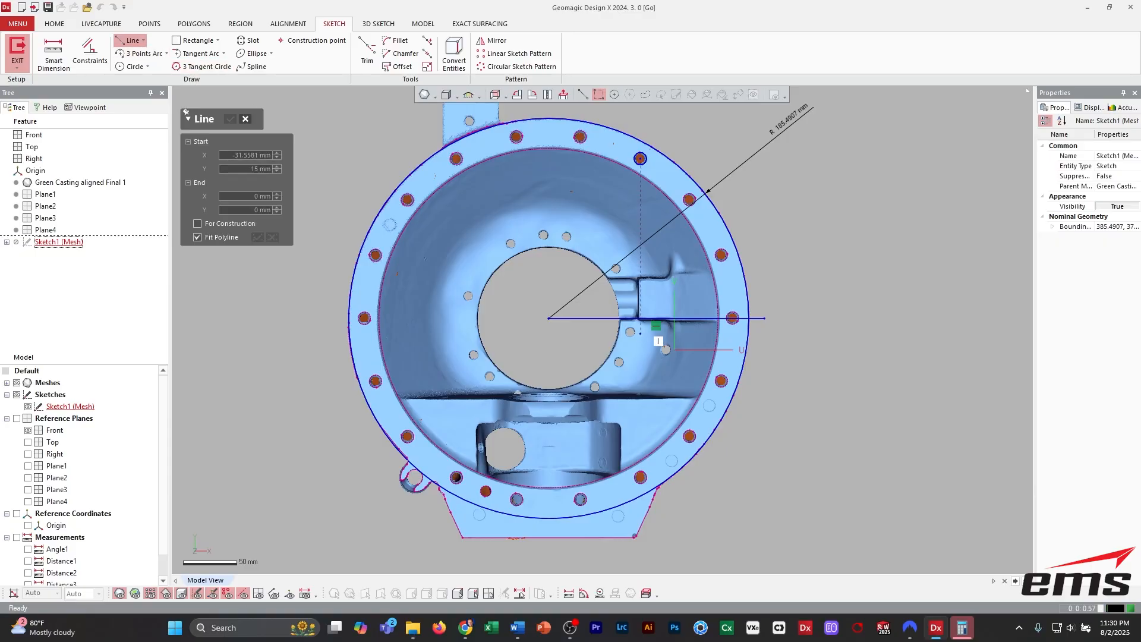
pyautogui.click(549, 318)
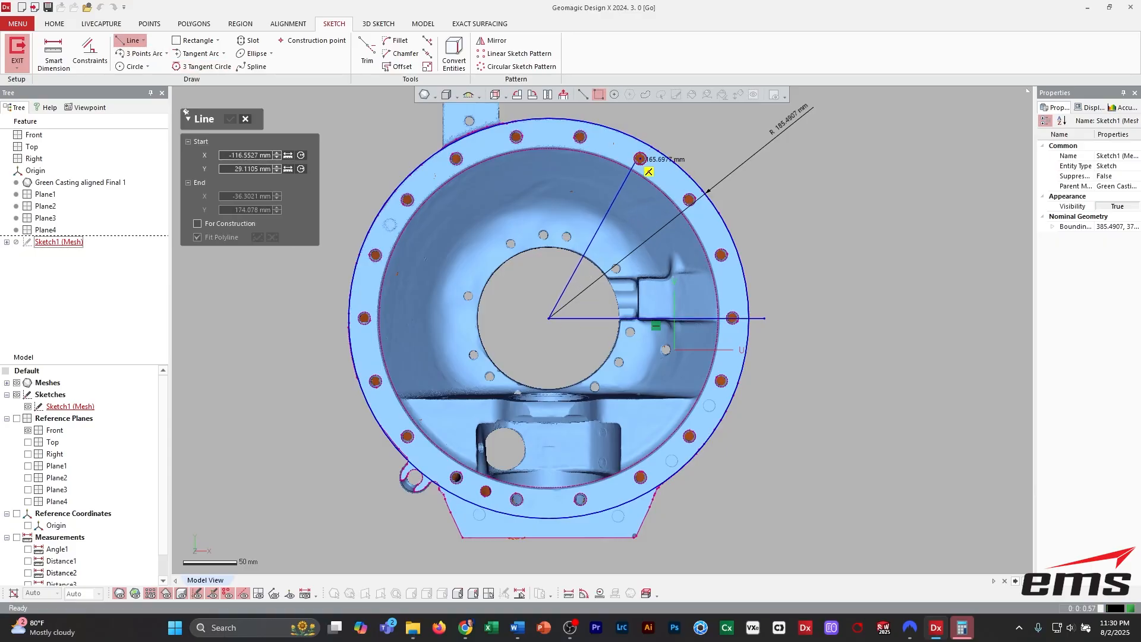
pyautogui.click(640, 159)
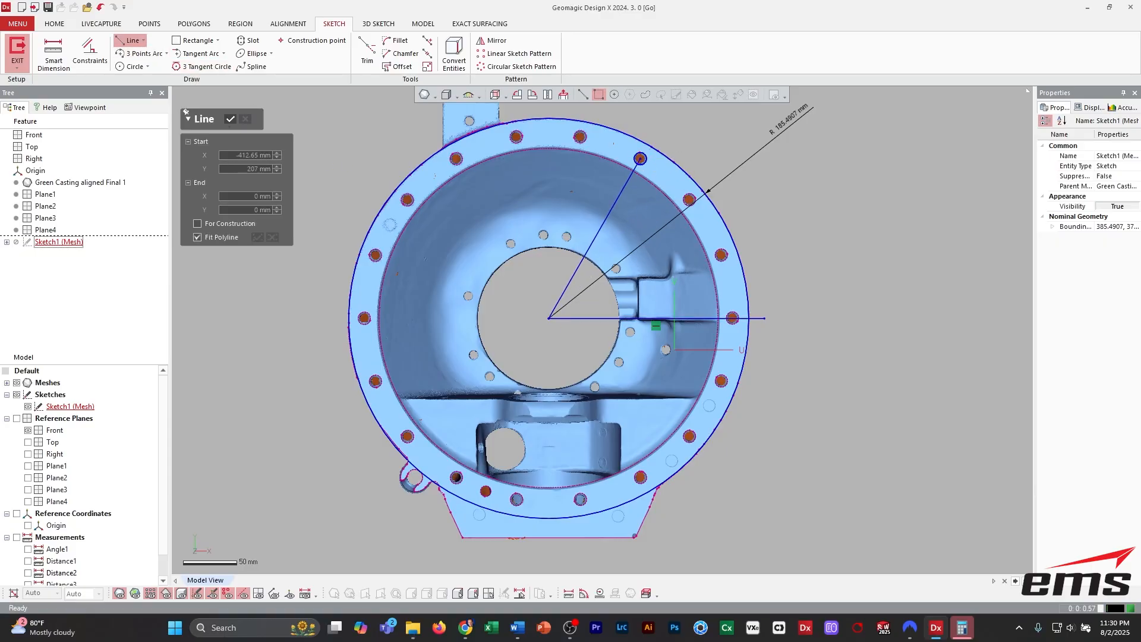
pyautogui.press('Escape')
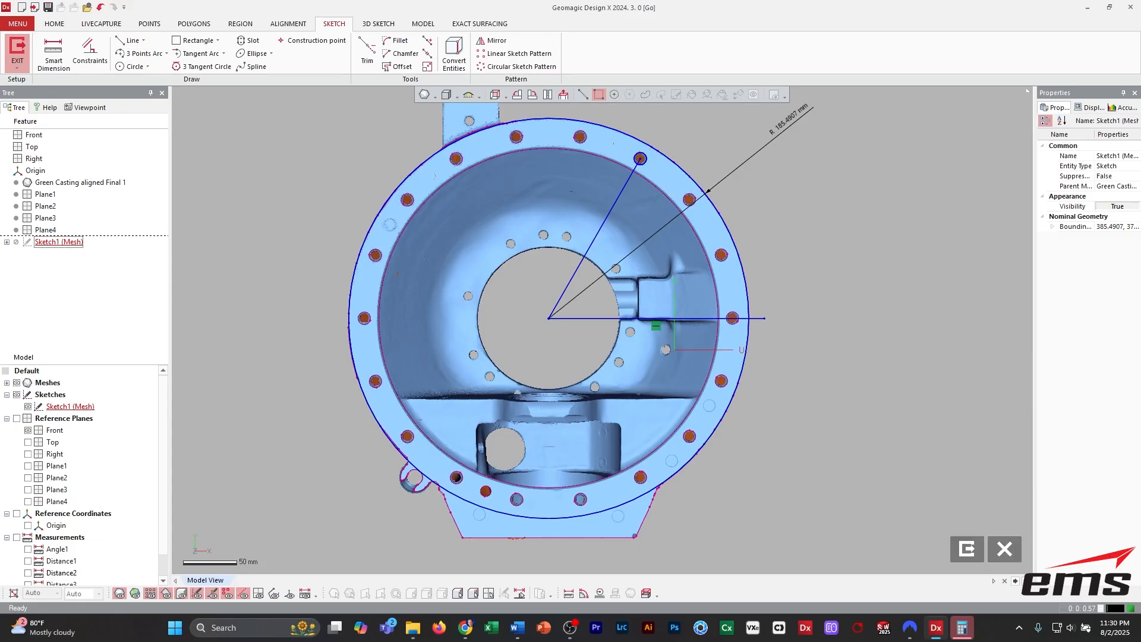
# Delete the flange's large outer circle and its radius dimension, keeping the two lines and the bolt-hole circle.
pyautogui.click(622, 131)
pyautogui.press('Escape')
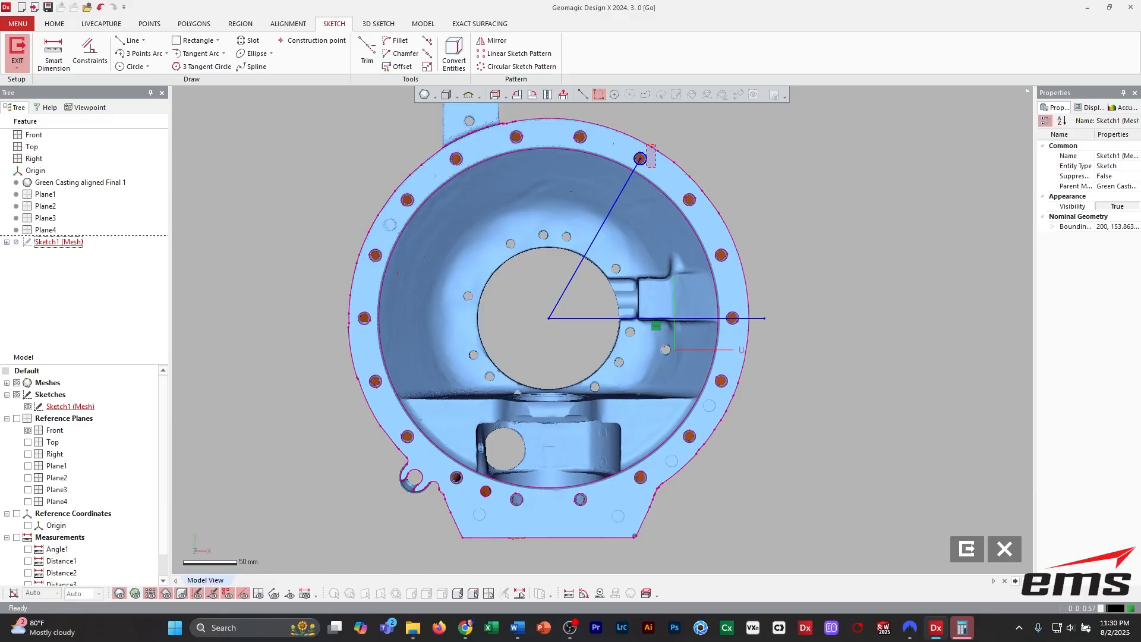
pyautogui.click(642, 158)
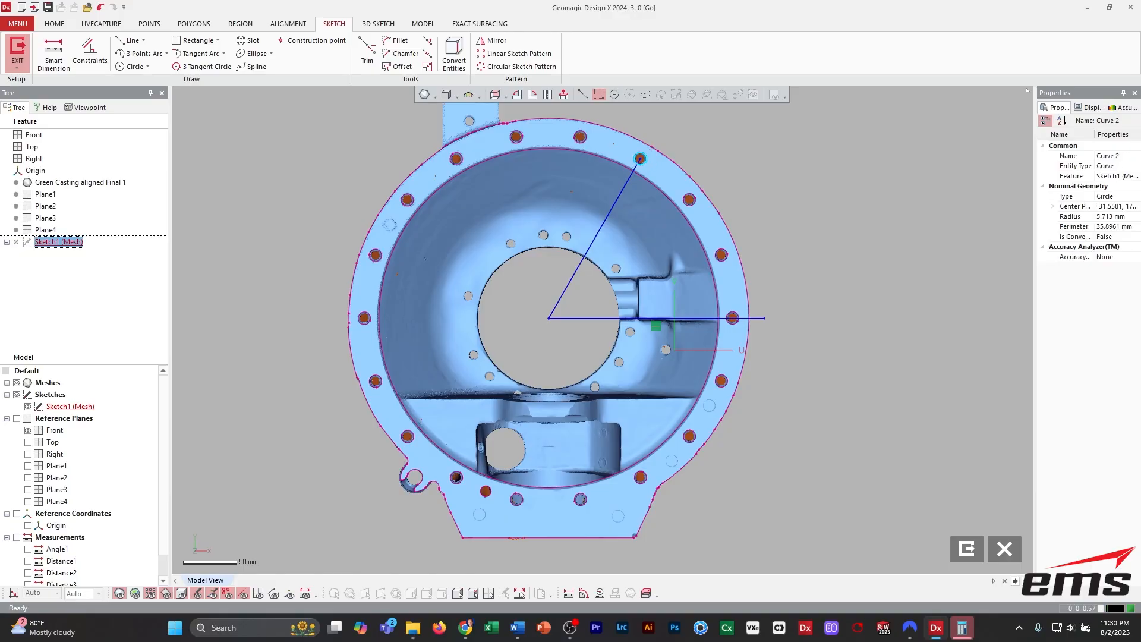
pyautogui.press('Escape')
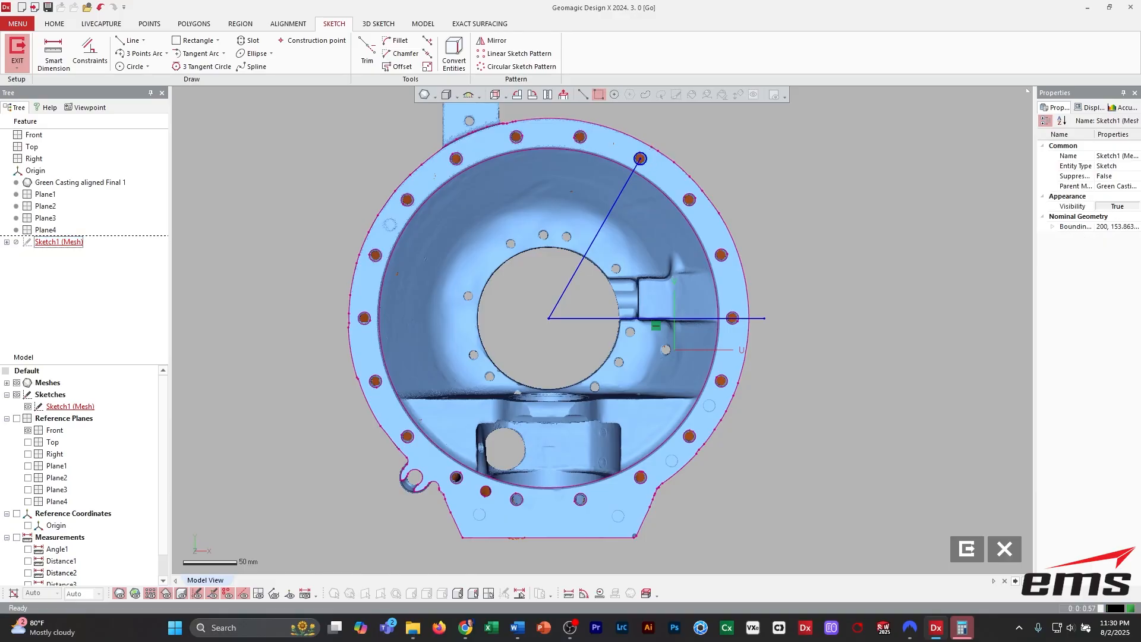
# Dimension the angle between the horizontal line and the bolt-hole line, placing the dimension outside the flange.
pyautogui.click(53, 52)
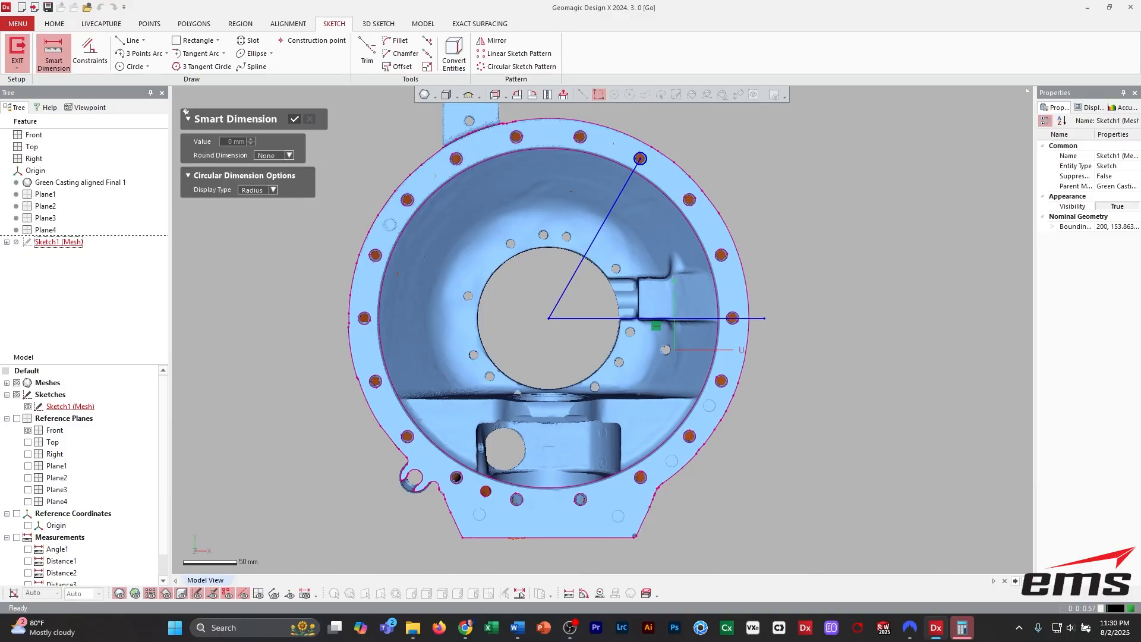
pyautogui.click(606, 218)
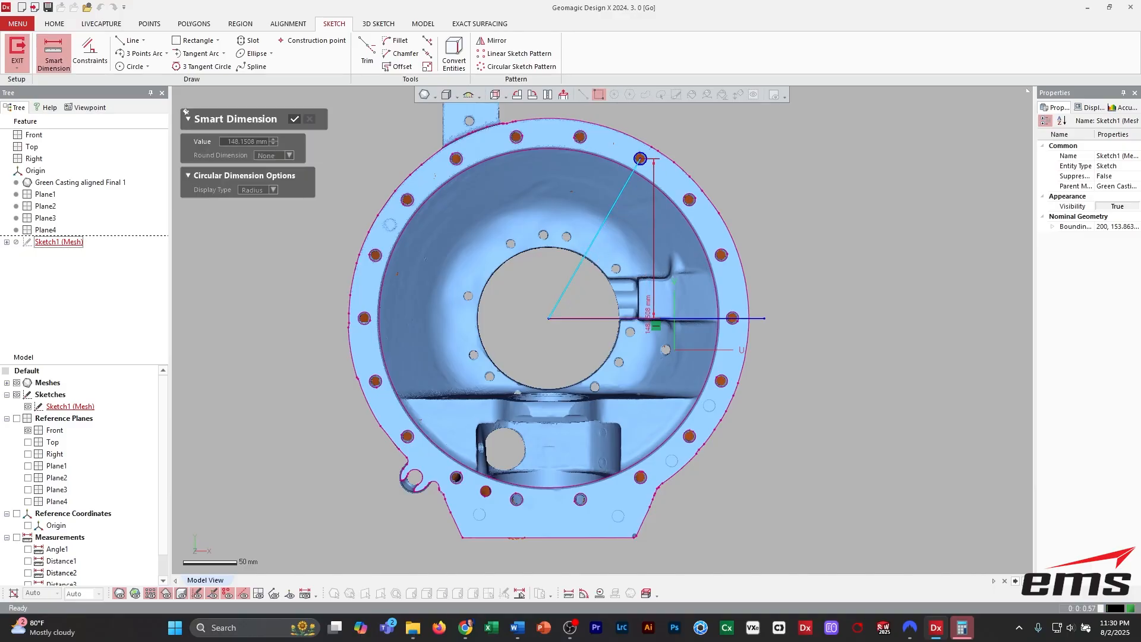
pyautogui.click(654, 318)
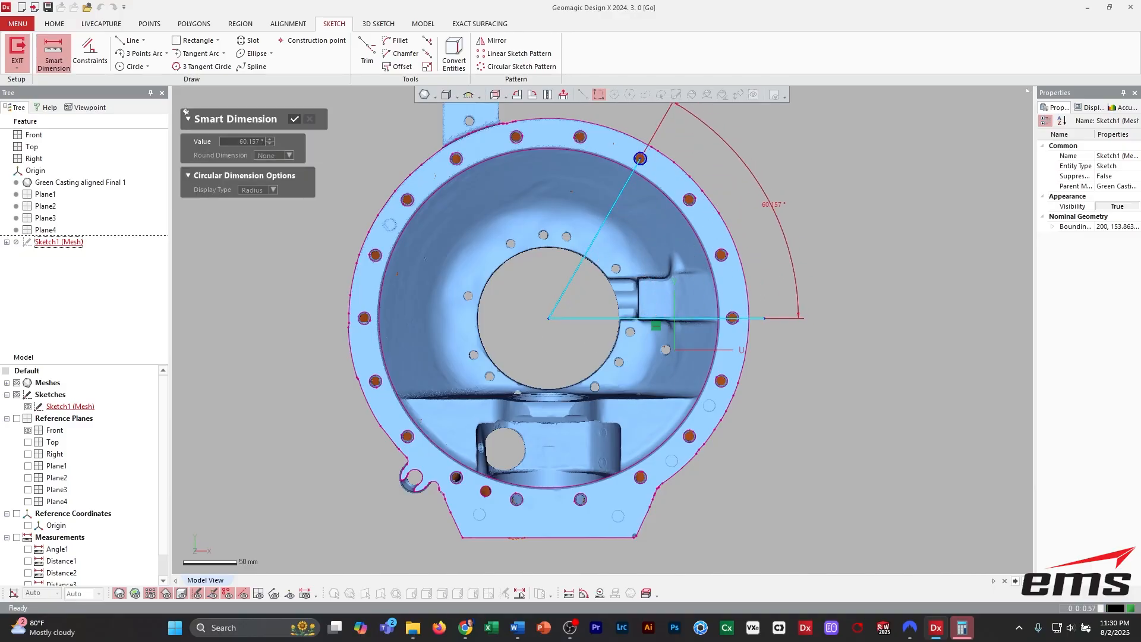
pyautogui.moveTo(774, 204)
pyautogui.mouseDown(button='middle')
pyautogui.moveTo(755, 254)
pyautogui.moveTo(759, 245)
pyautogui.mouseUp(button='middle')
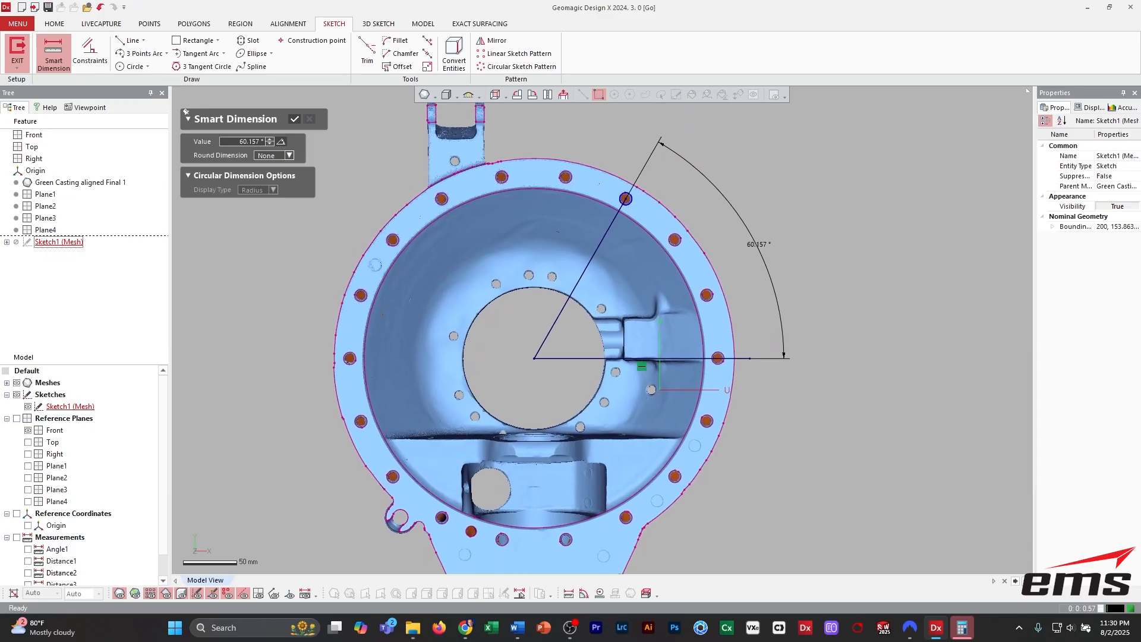
pyautogui.press('Escape')
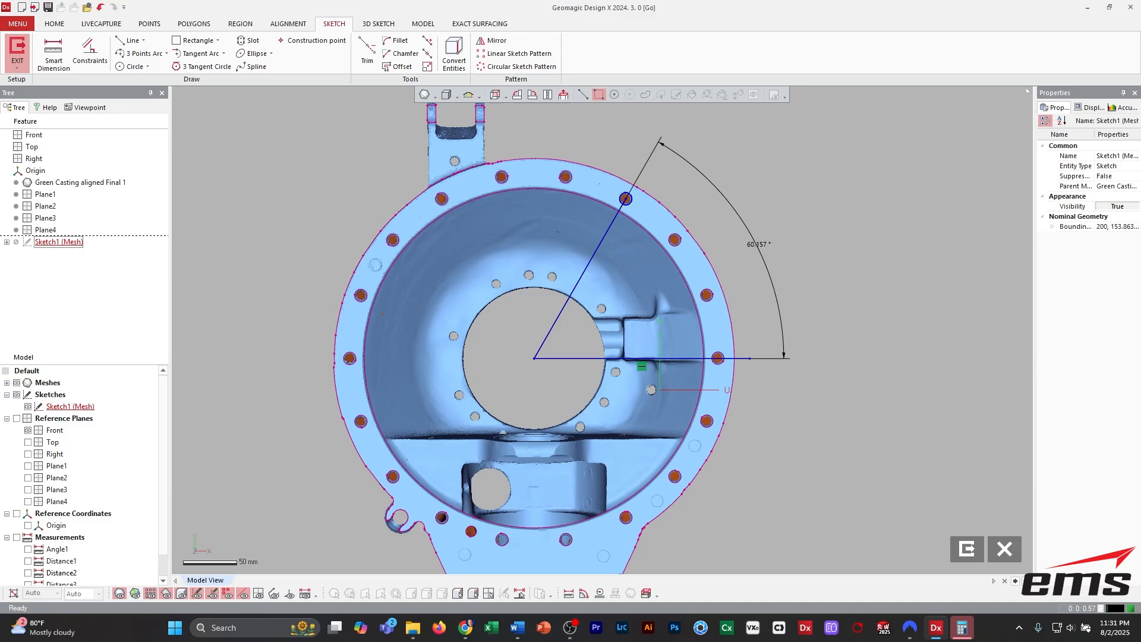
# Capture the model area showing the angle dimension and save the image as Radius Dimension 4.jpg in the Green Part folder.
pyautogui.scroll(-1, 605, 334)
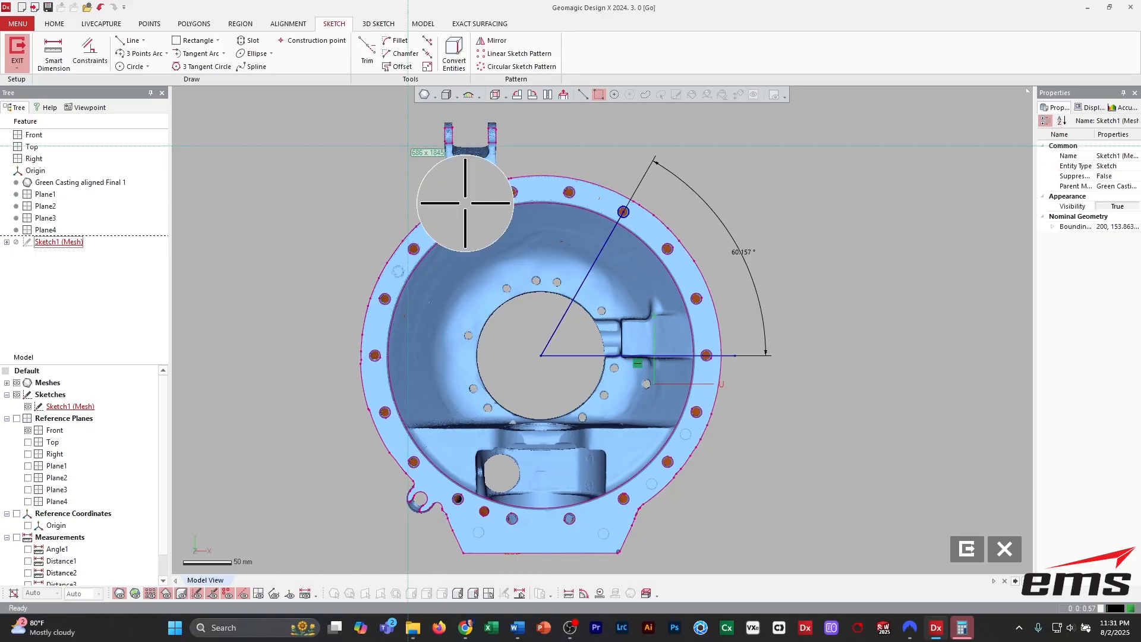
pyautogui.moveTo(392, 113); pyautogui.dragTo(849, 414)
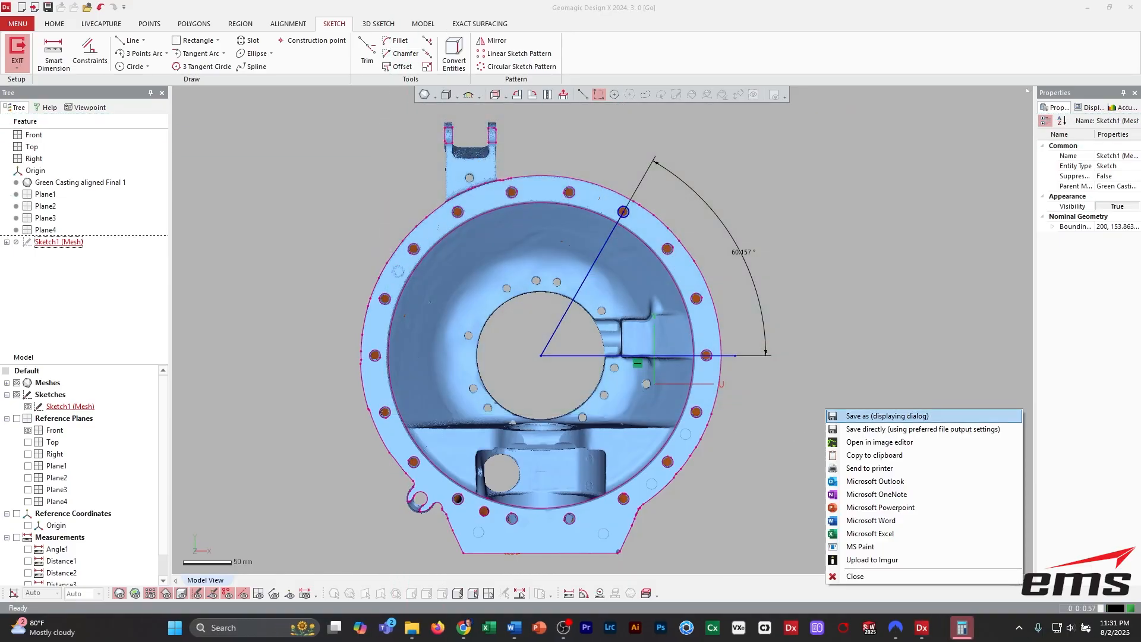
pyautogui.click(856, 416)
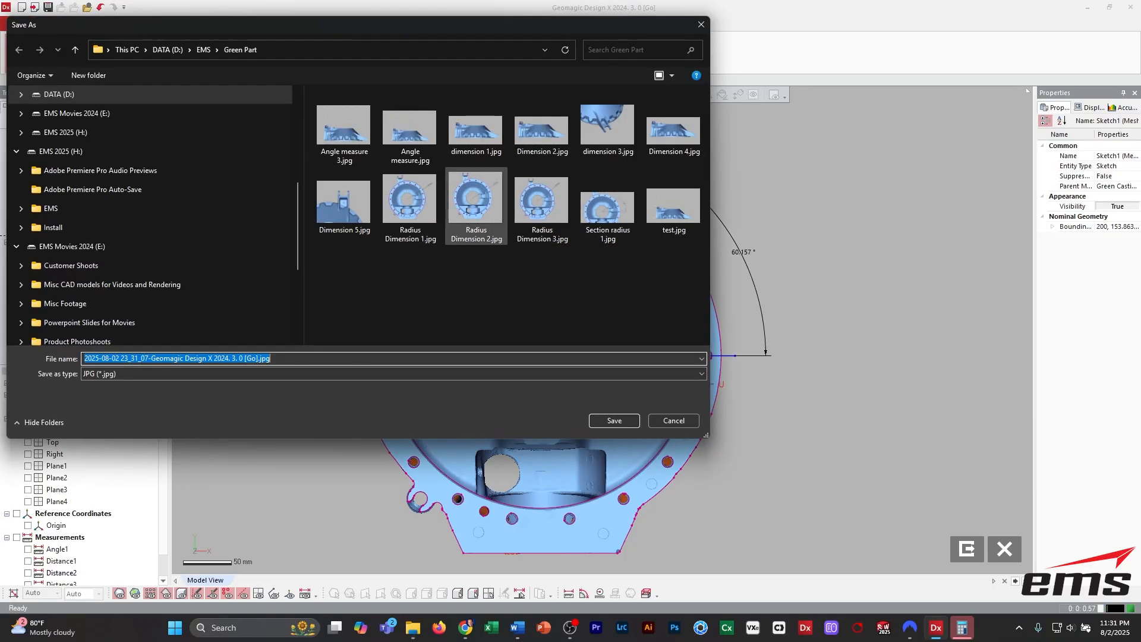
pyautogui.click(542, 206)
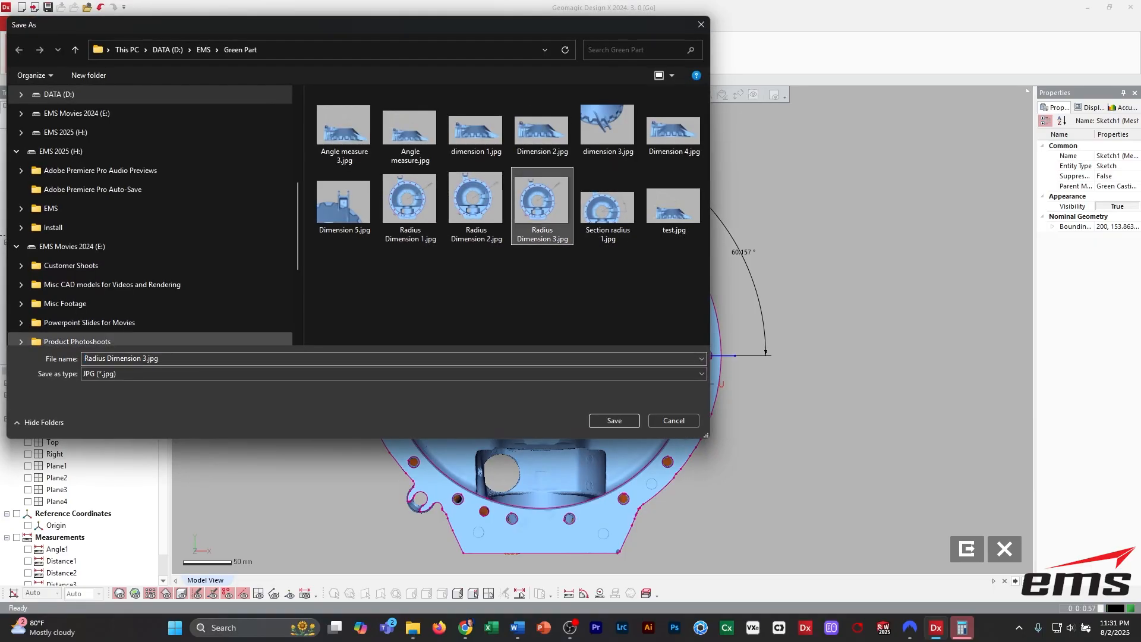
pyautogui.click(146, 358)
pyautogui.click(147, 359)
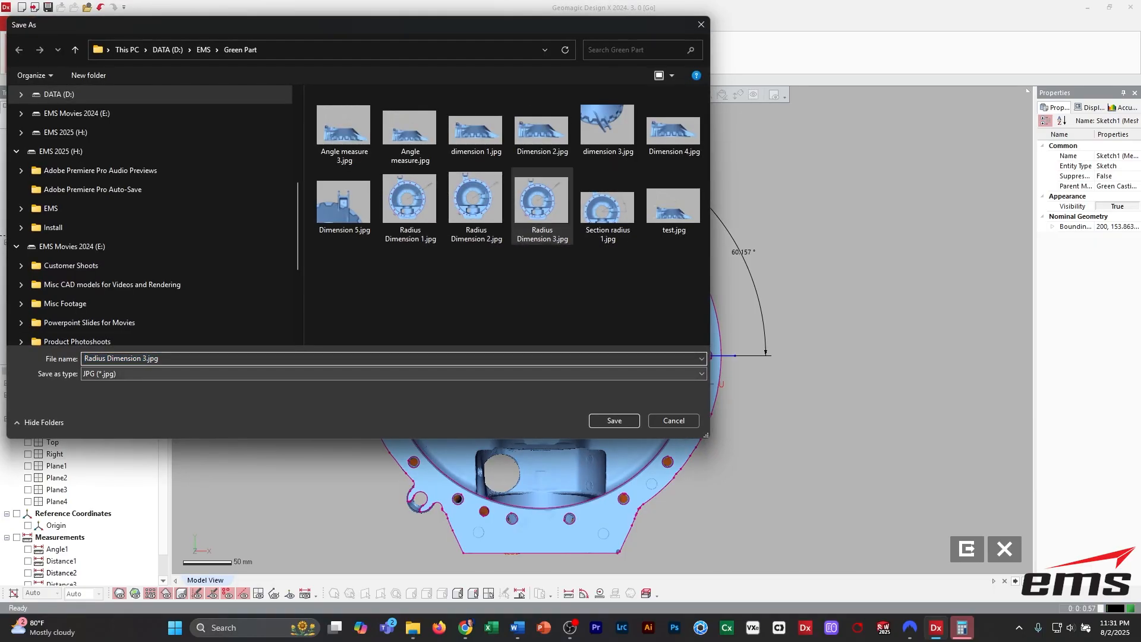
pyautogui.press('BackSpace')
pyautogui.write('4')
pyautogui.press('Return')
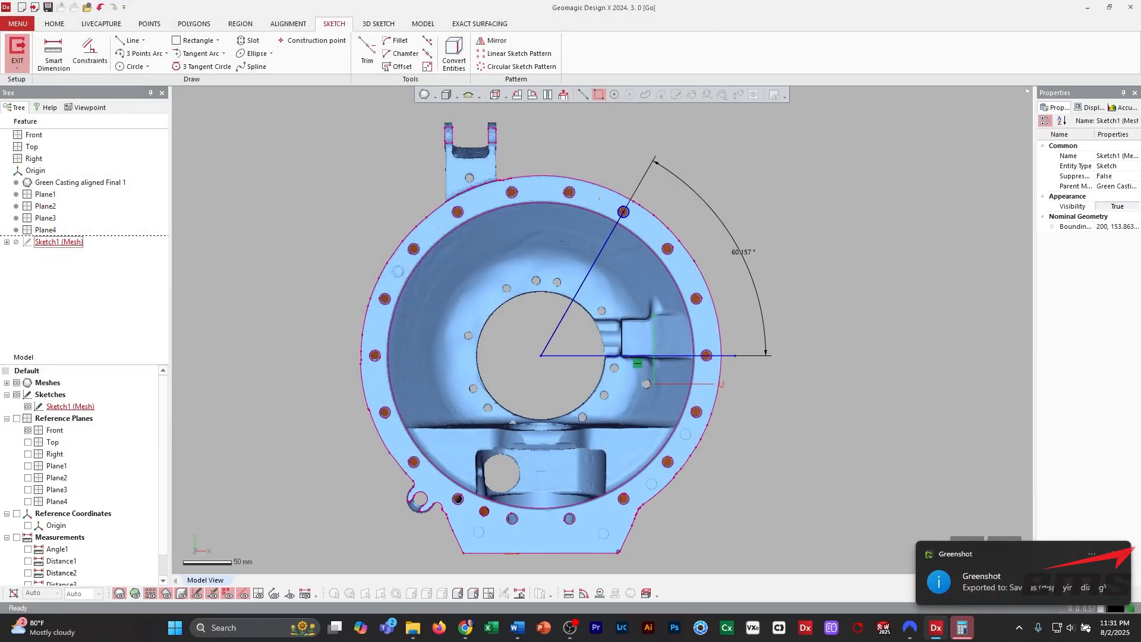
# Delete the bolt-hole circle, both lines and their angle dimension from the sketch.
pyautogui.moveTo(584, 149); pyautogui.dragTo(635, 263)
pyautogui.press('Delete')
pyautogui.moveTo(569, 328); pyautogui.dragTo(591, 386)
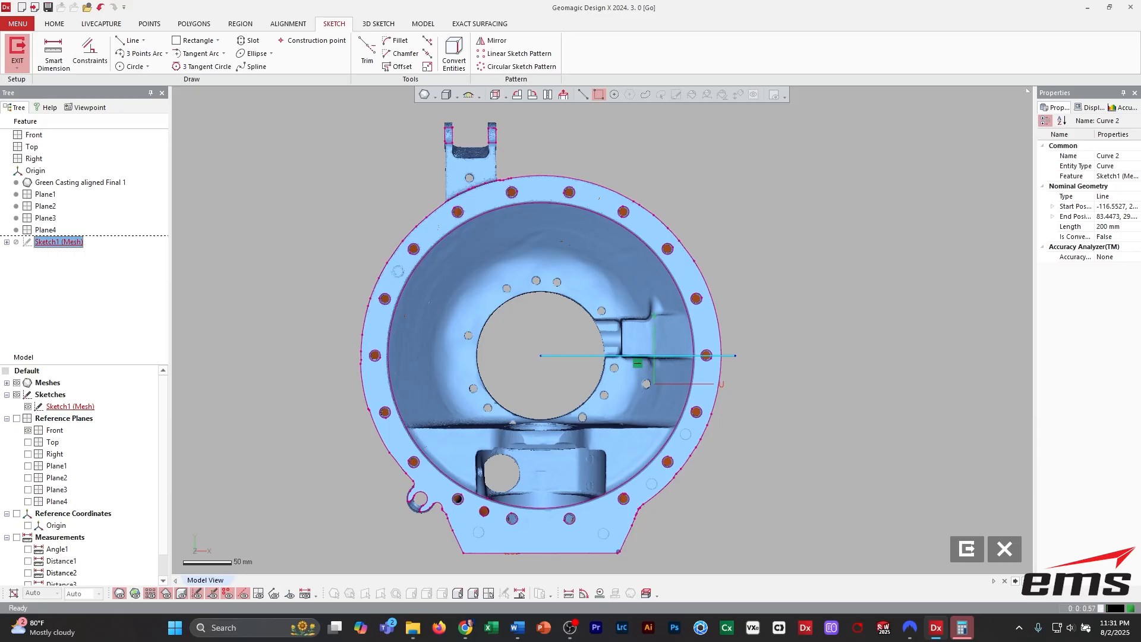
pyautogui.press('Delete')
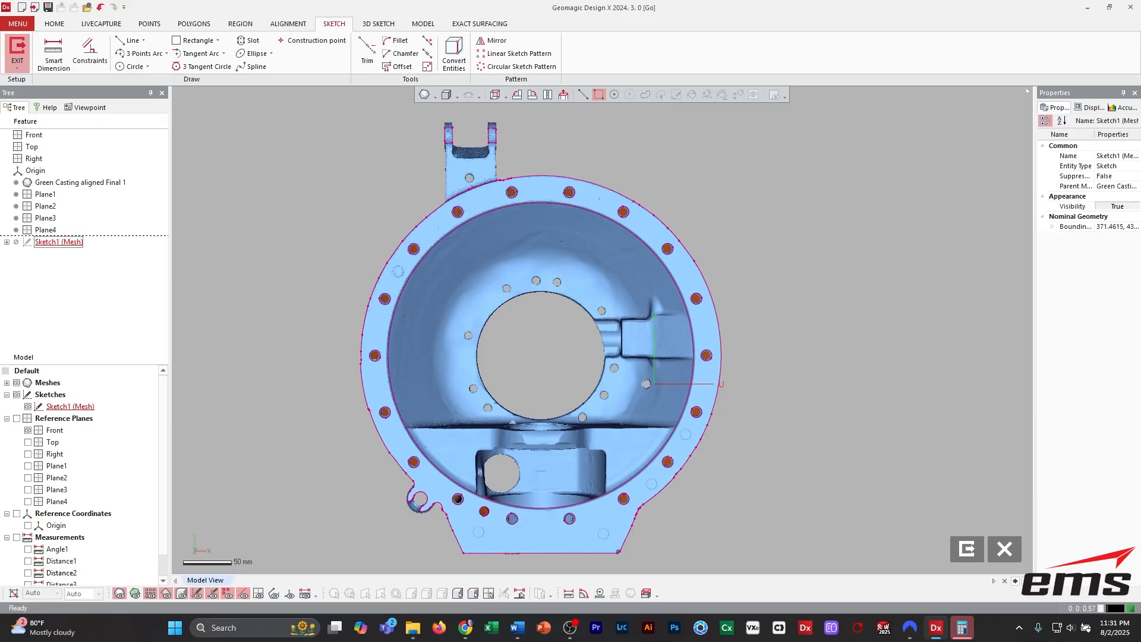
# Fit a circle about 157.2 mm in radius to the flange's inner edge and dimension its radius.
pyautogui.click(132, 67)
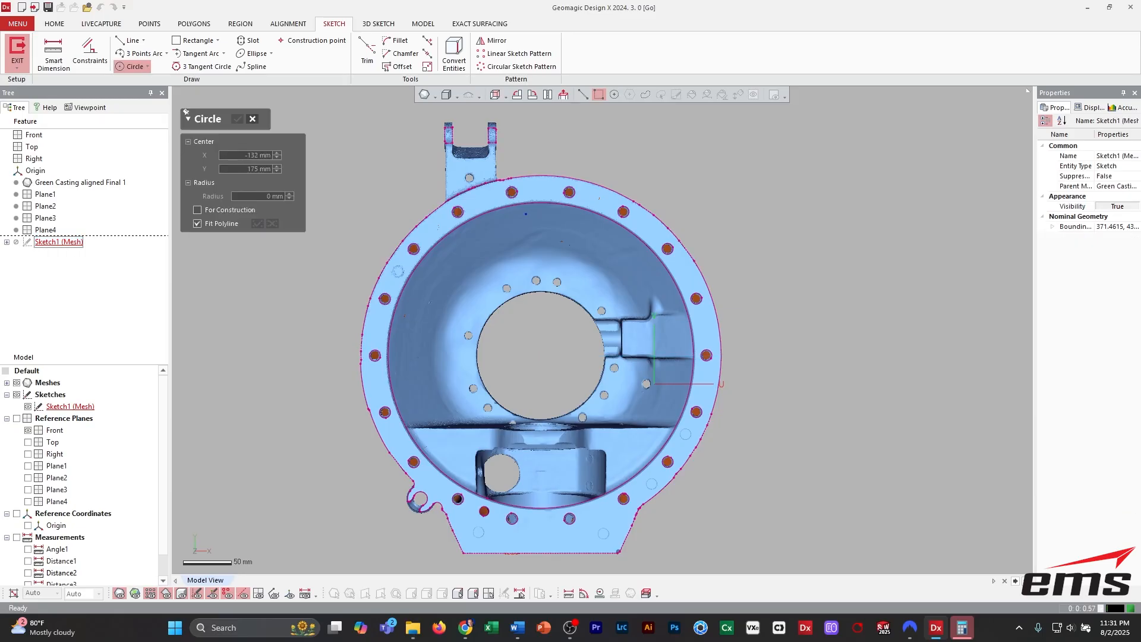
pyautogui.click(416, 267)
pyautogui.press('Return')
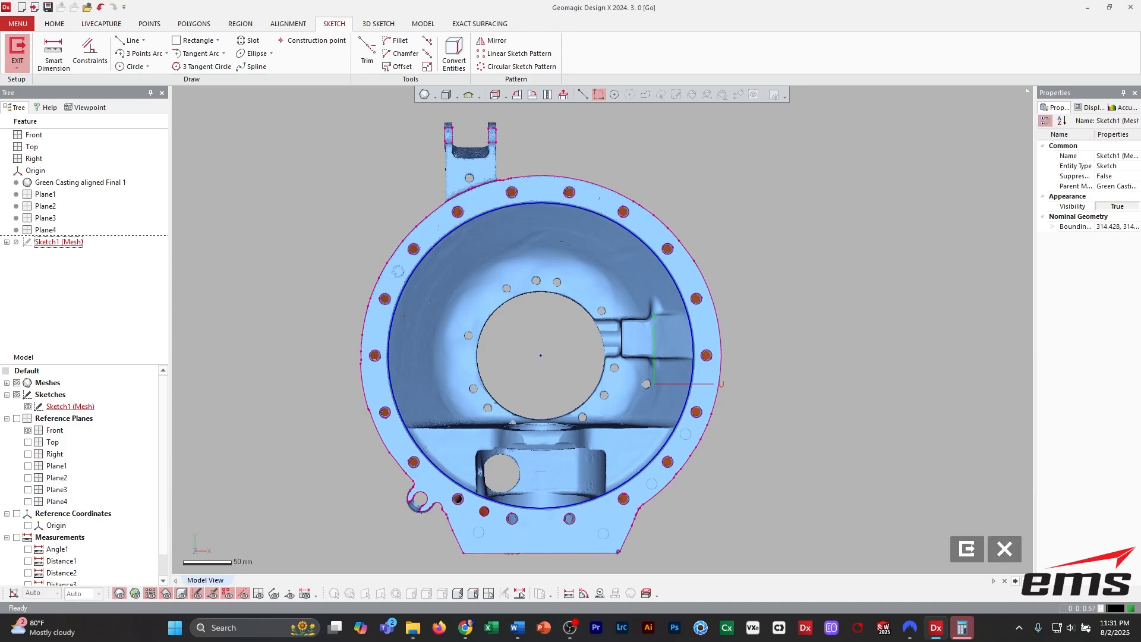
pyautogui.click(54, 53)
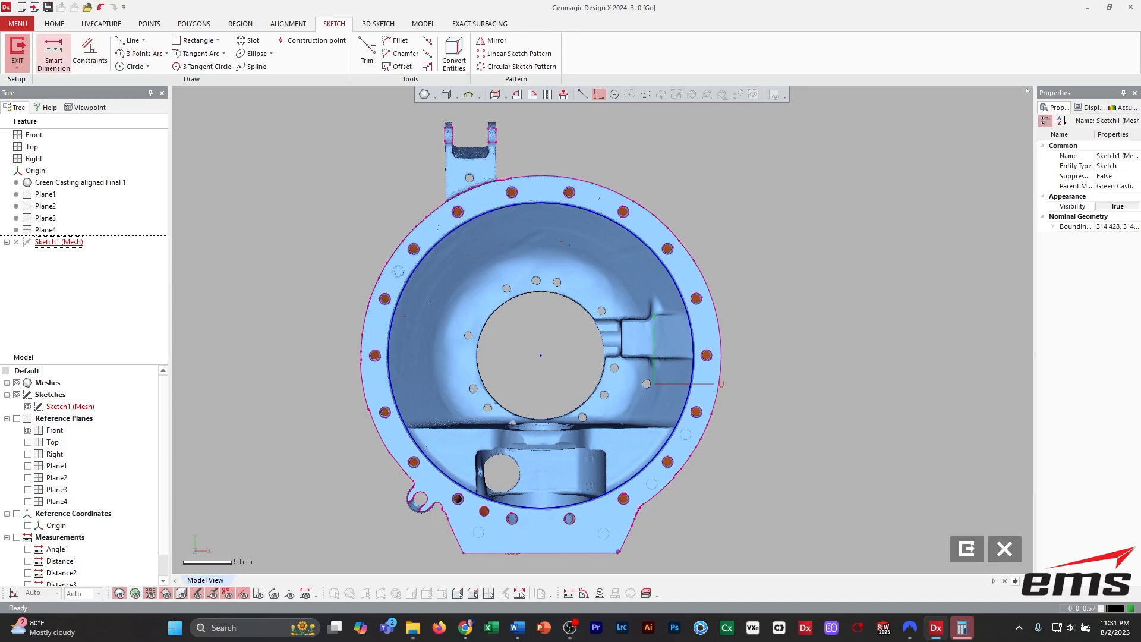
pyautogui.click(642, 241)
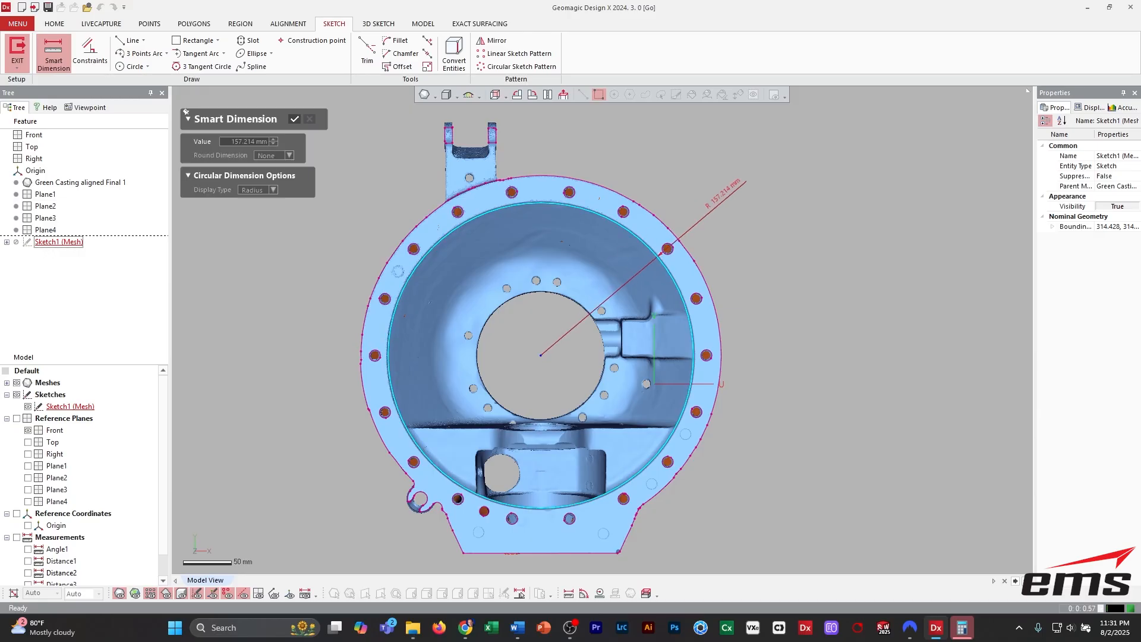
pyautogui.click(697, 170)
pyautogui.press('Escape')
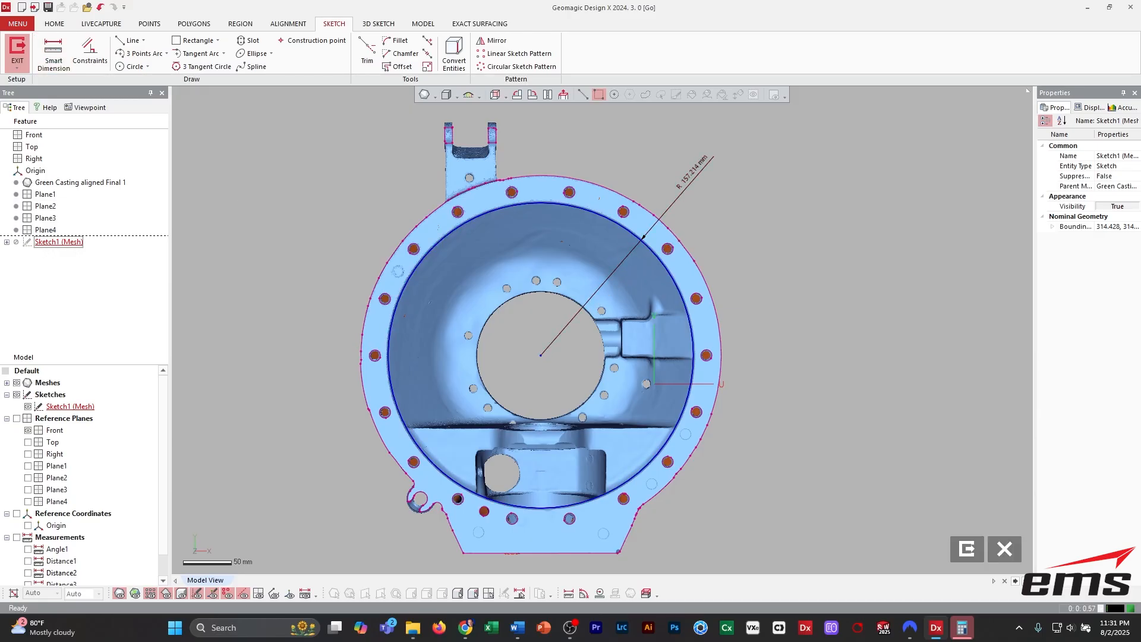
# Capture the view of the inner-edge radius dimension and save the image as Radius Dimension 5.jpg in the Green Part folder.
pyautogui.scroll(-2, 602, 330)
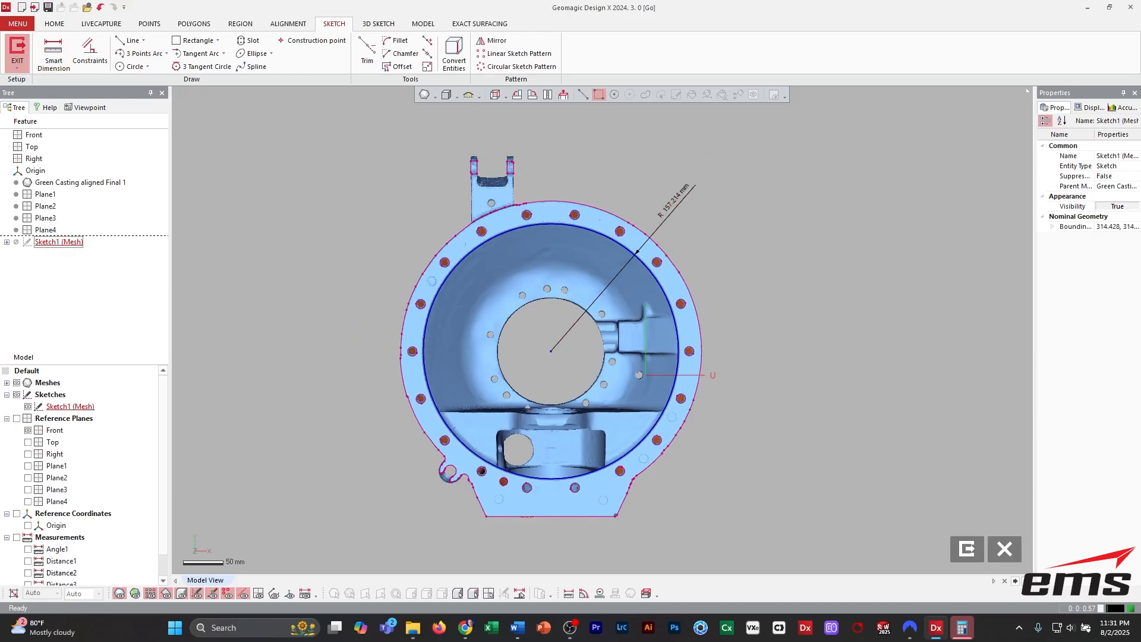
pyautogui.press('Print')
pyautogui.click(823, 476)
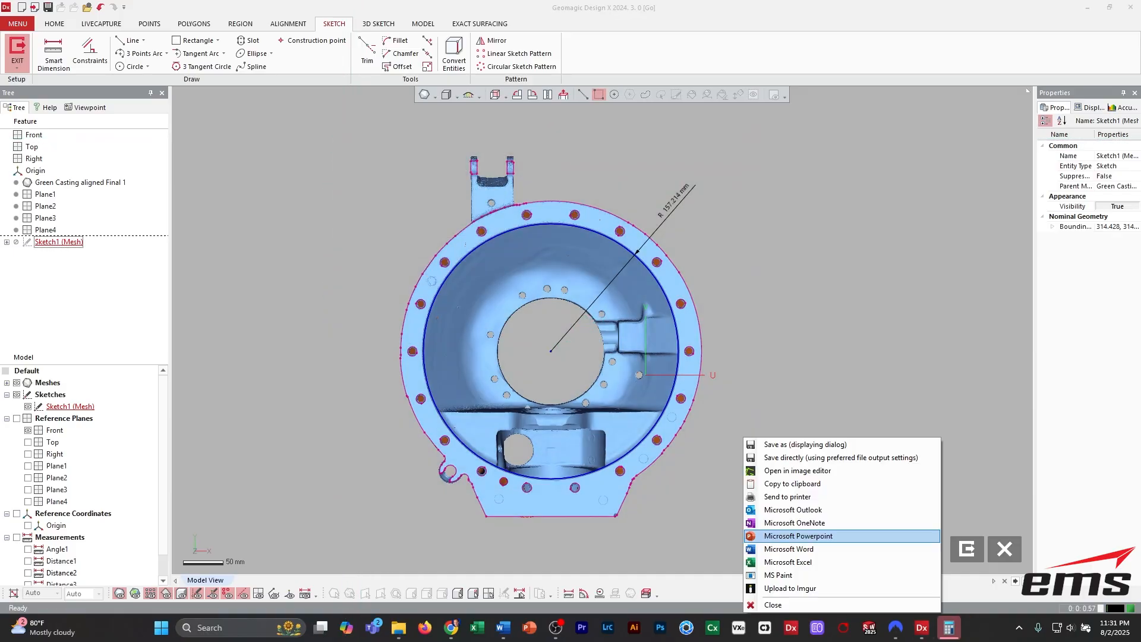
pyautogui.click(805, 444)
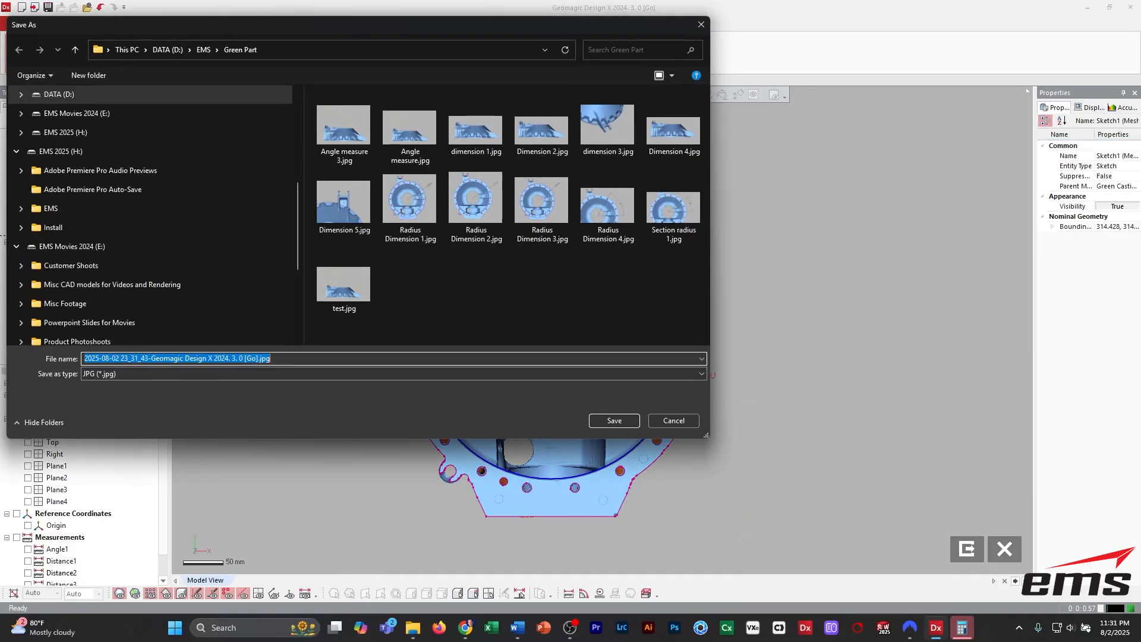
pyautogui.click(475, 199)
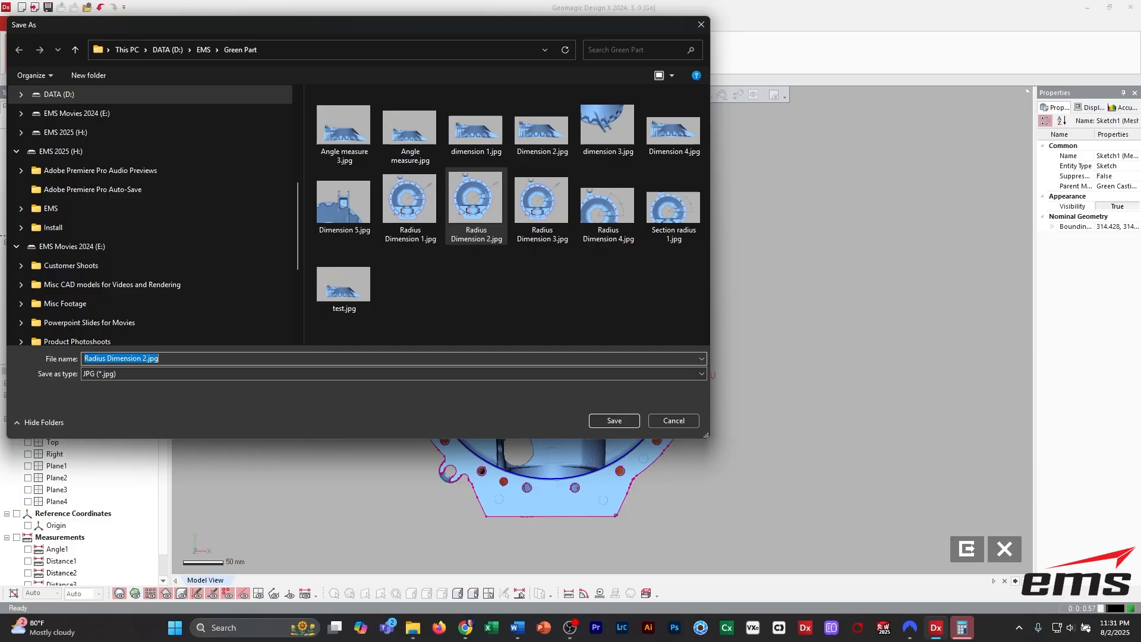
pyautogui.click(147, 359)
pyautogui.press('BackSpace')
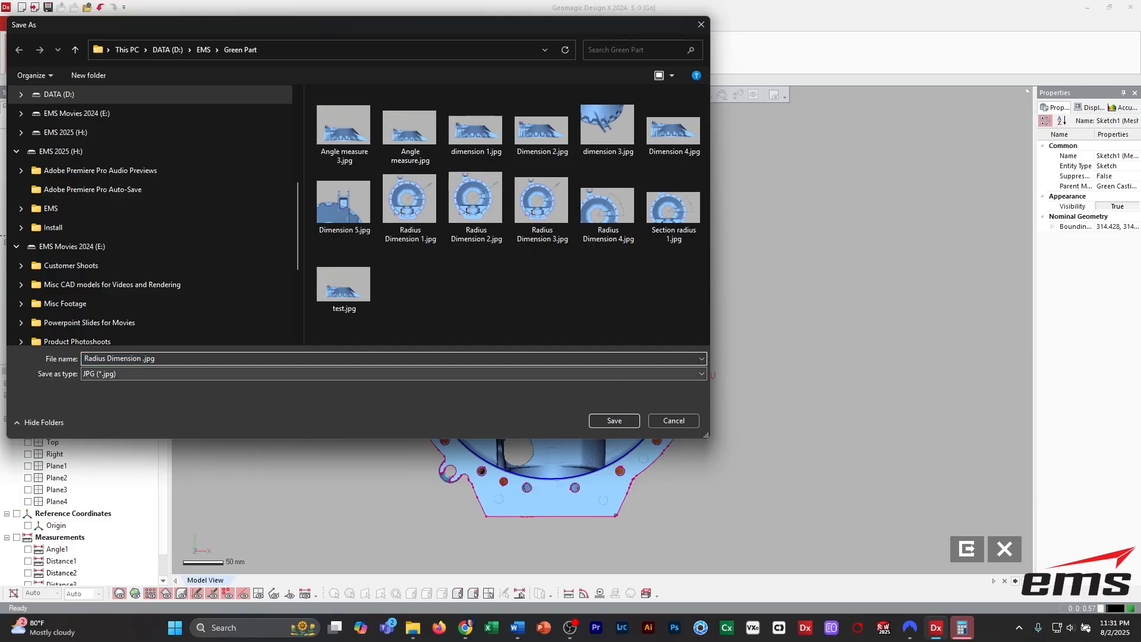
pyautogui.write('5')
pyautogui.press('Return')
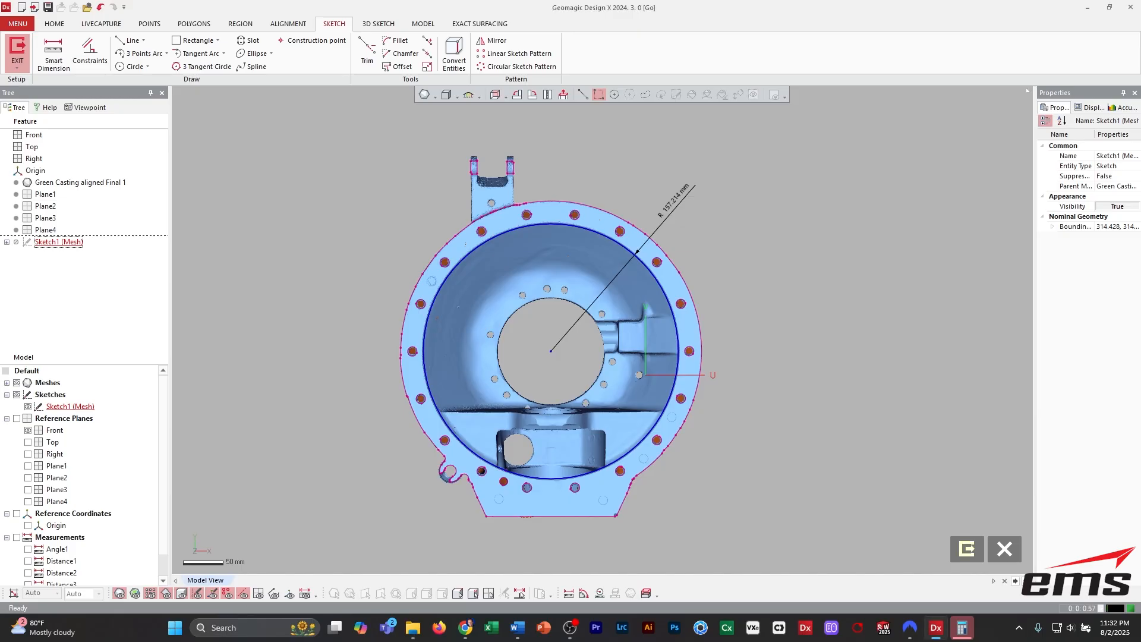
# Finish the mesh sketch with the inner flange circle and clear the selection.
pyautogui.moveTo(613, 270)
pyautogui.mouseDown(button='right')
pyautogui.moveTo(535, 368)
pyautogui.moveTo(544, 475)
pyautogui.moveTo(604, 279)
pyautogui.mouseUp(button='right')
pyautogui.click(967, 549)
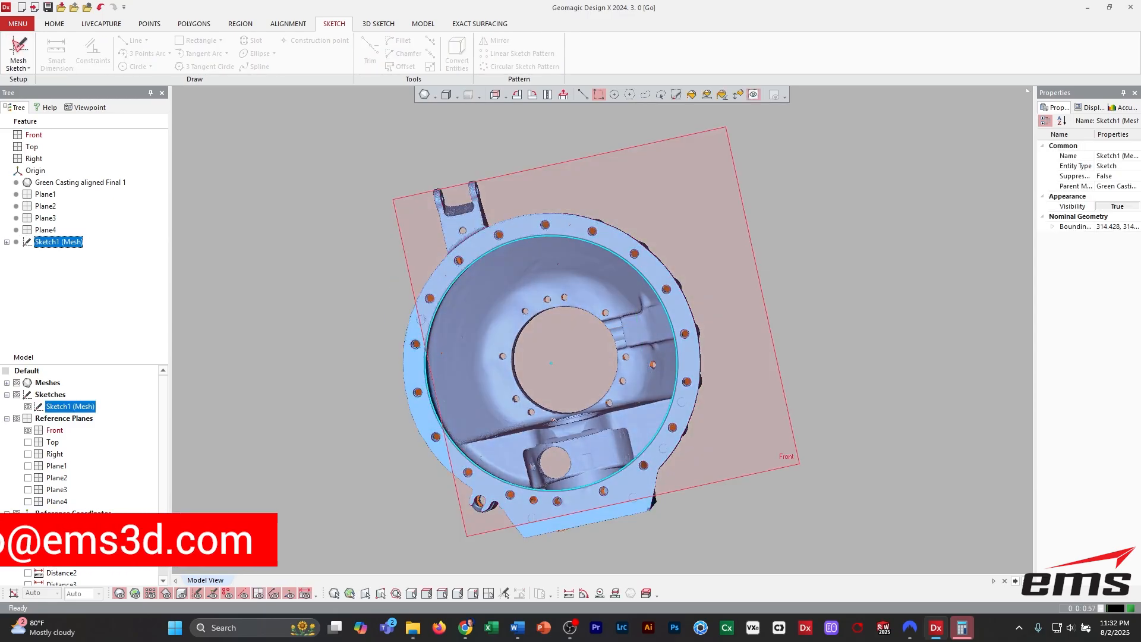
pyautogui.moveTo(660, 339)
pyautogui.mouseDown(button='right')
pyautogui.moveTo(559, 470)
pyautogui.moveTo(576, 419)
pyautogui.moveTo(550, 440)
pyautogui.moveTo(570, 393)
pyautogui.mouseUp(button='right')
pyautogui.press('Escape')
# Add a reference plane by position and normal, positioned on the small round flange's face with its normal from the Front plane.
pyautogui.scroll(2, 603, 330)
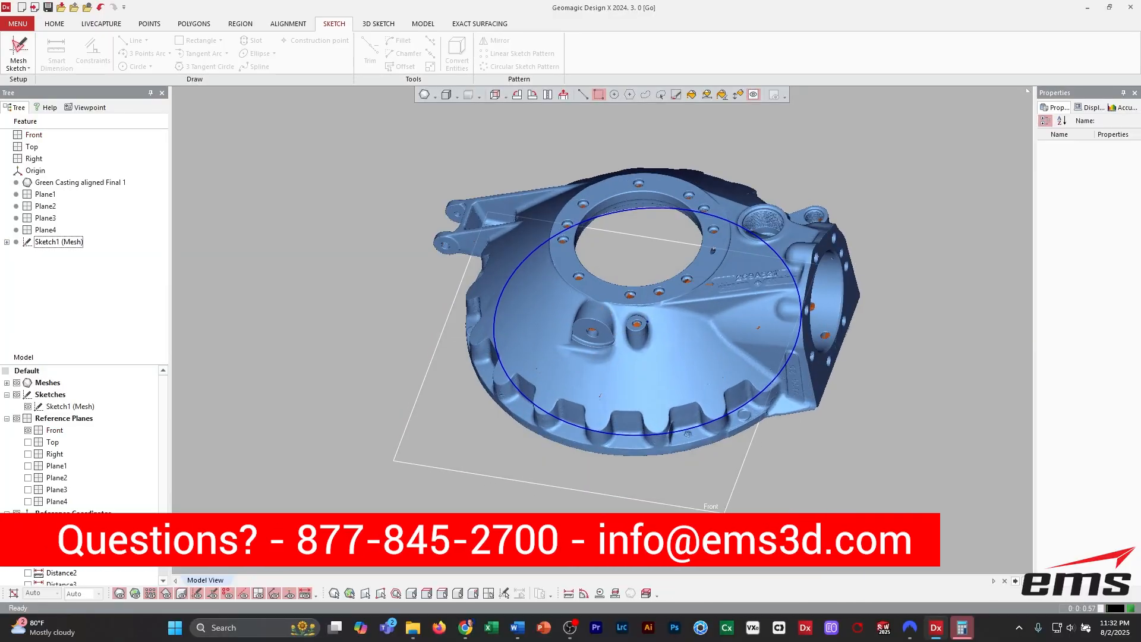
pyautogui.keyDown('ctrl'); pyautogui.moveTo(603, 330); pyautogui.dragTo(536, 360, button='right'); pyautogui.keyUp('ctrl')
pyautogui.moveTo(559, 315); pyautogui.dragTo(565, 293, button='right')
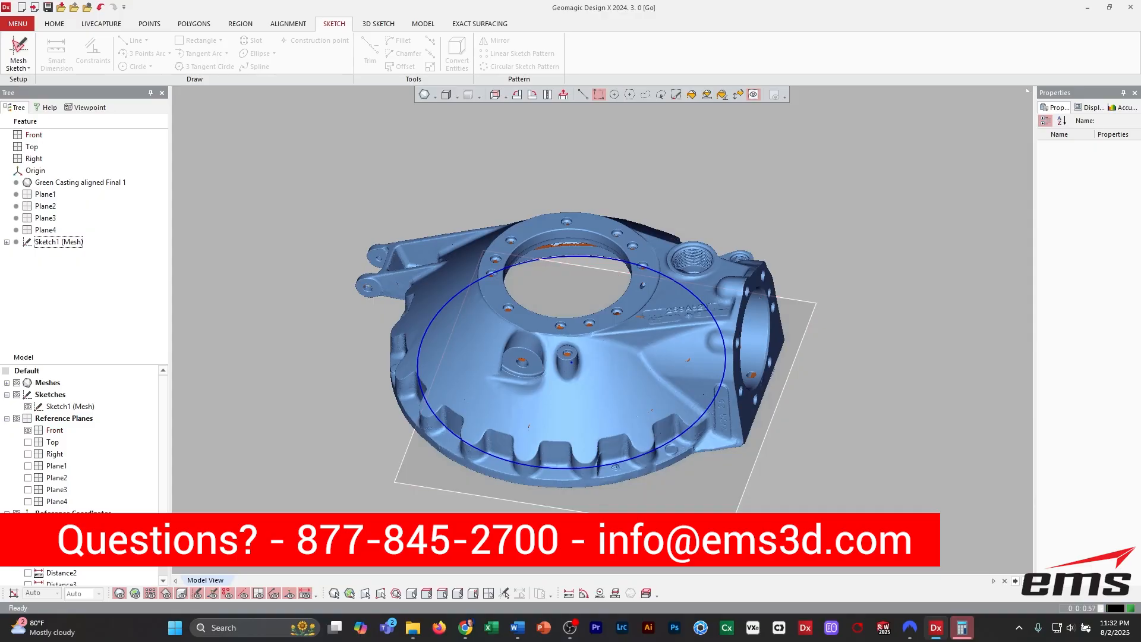
pyautogui.click(423, 23)
pyautogui.click(320, 52)
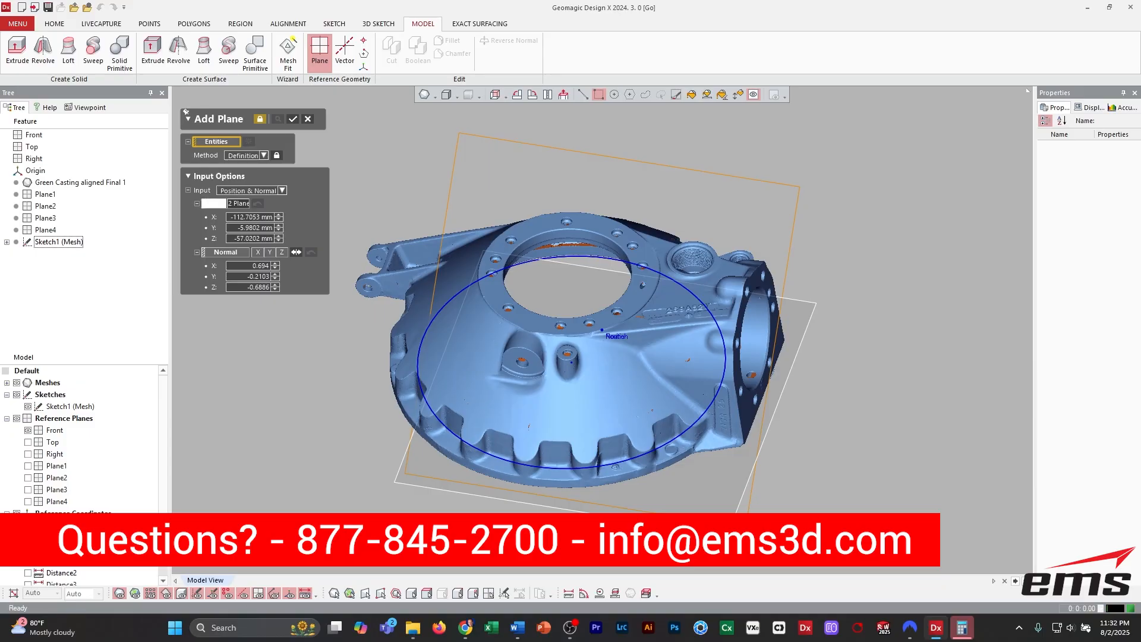
pyautogui.click(225, 203)
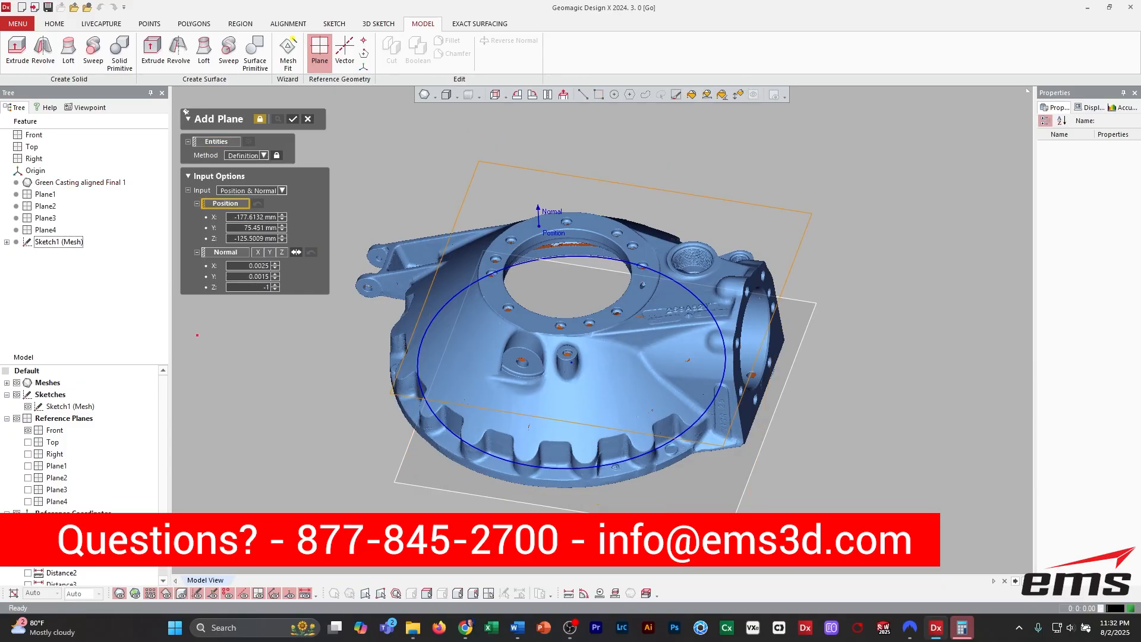
pyautogui.click(225, 252)
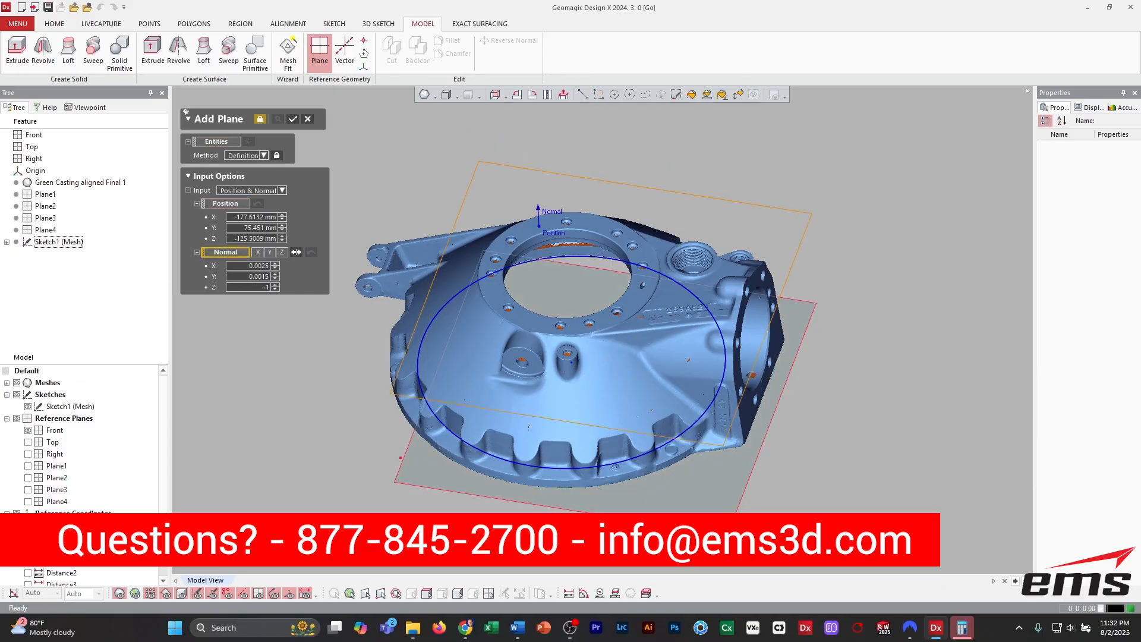
pyautogui.click(422, 463)
pyautogui.moveTo(422, 463)
pyautogui.mouseDown(button='right')
pyautogui.moveTo(434, 350)
pyautogui.moveTo(423, 443)
pyautogui.mouseUp(button='right')
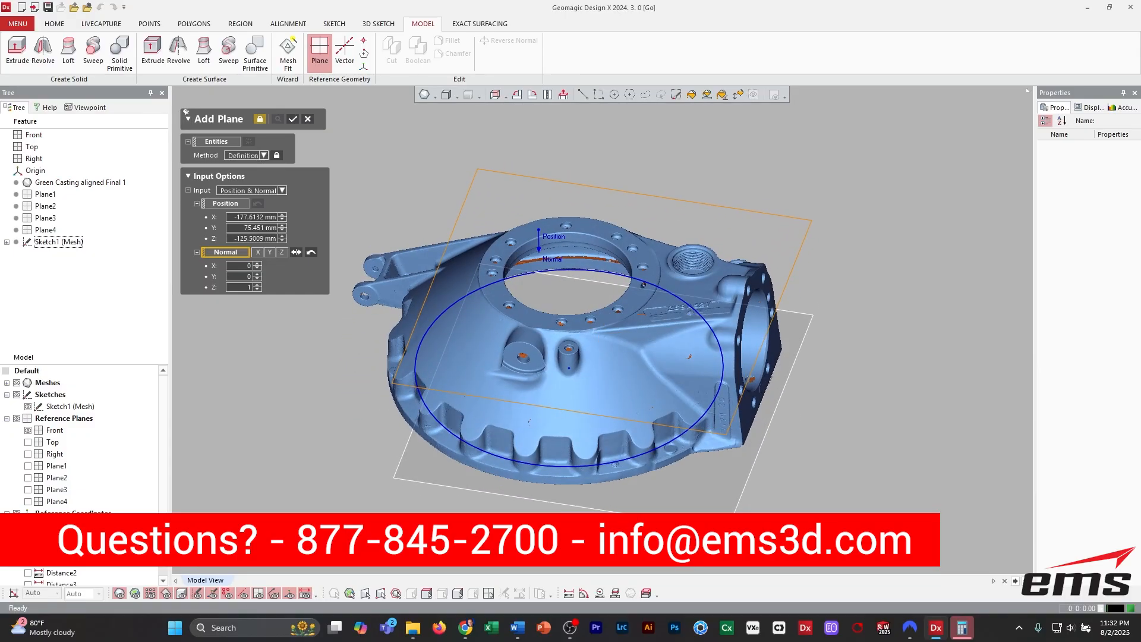
pyautogui.click(293, 119)
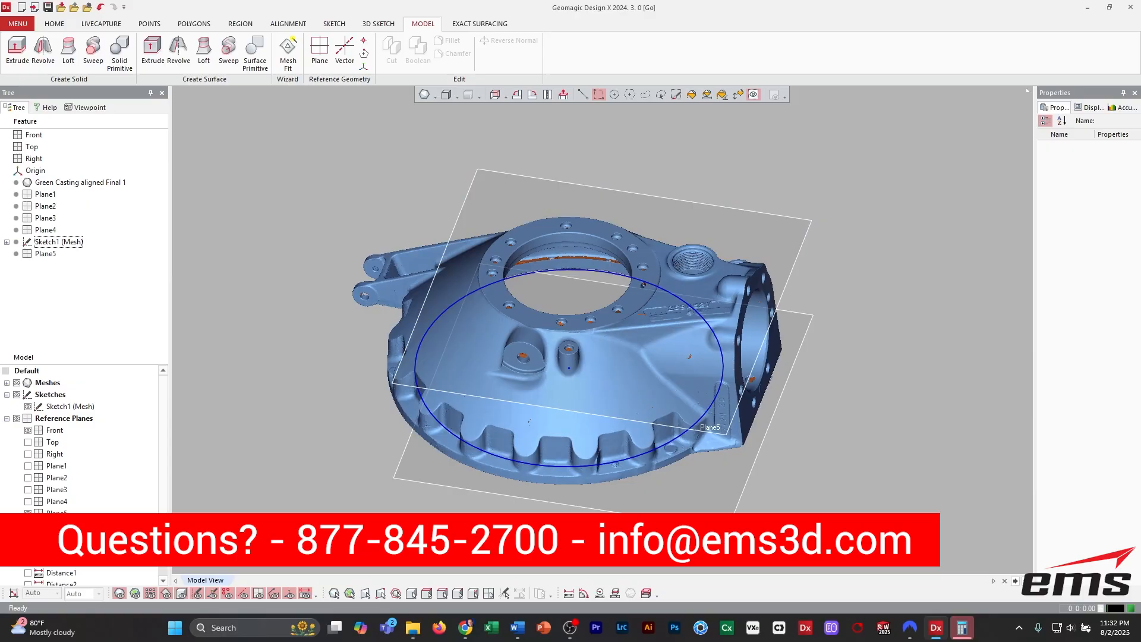
# Start a mesh sketch on the new plane at the small round flange's face, with the section offset 3.5 mm into the flange.
pyautogui.moveTo(535, 392); pyautogui.dragTo(514, 385, button='right')
pyautogui.click(334, 23)
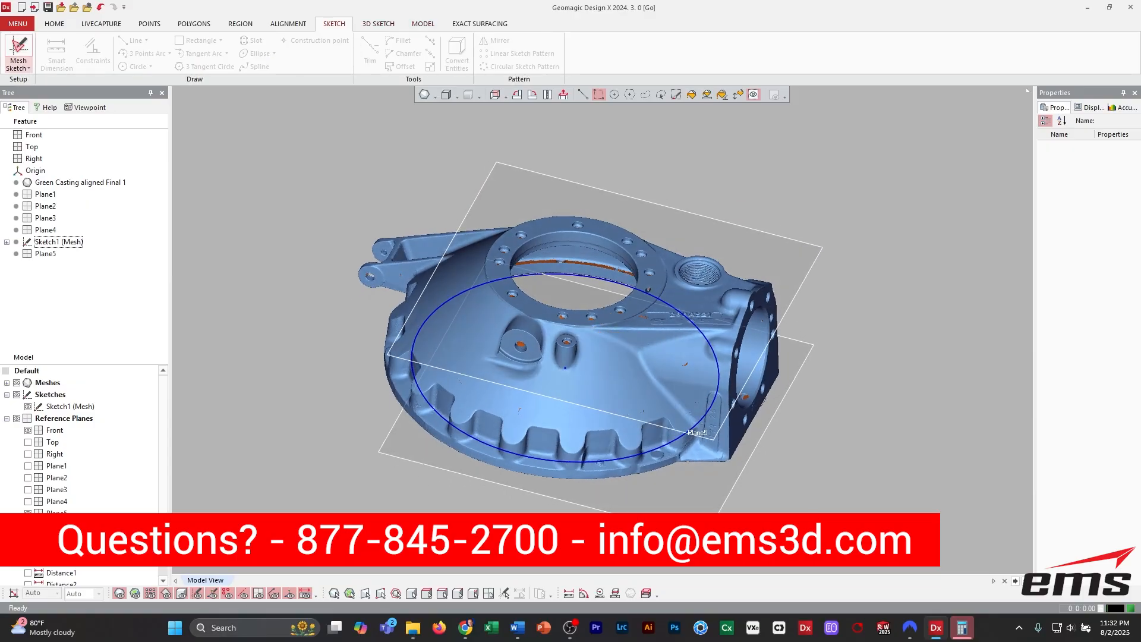
pyautogui.click(18, 64)
pyautogui.click(49, 88)
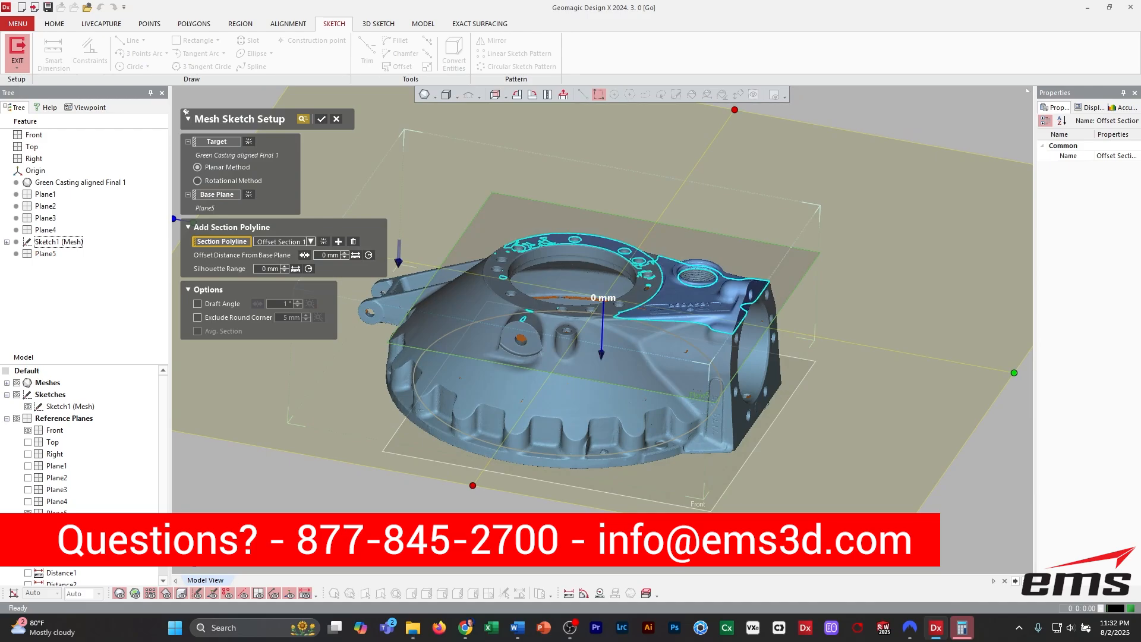
pyautogui.moveTo(601, 355); pyautogui.dragTo(601, 358)
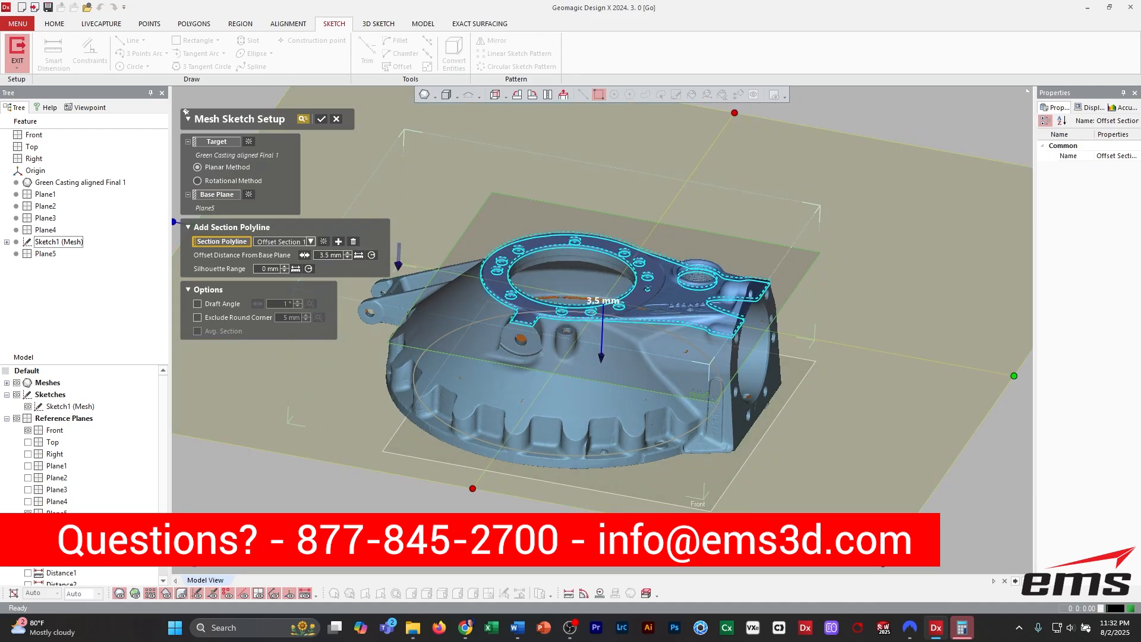
pyautogui.press('Return')
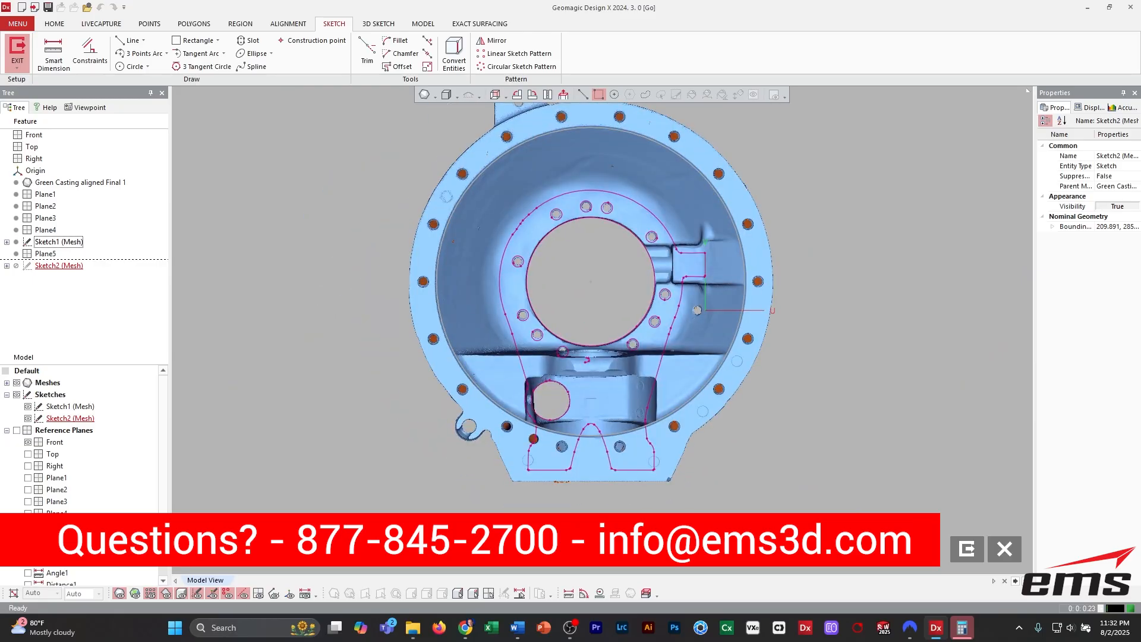
# Fit a circle about 131 mm in diameter to the section polyline of the small flange's central bore.
pyautogui.scroll(5, 627, 271)
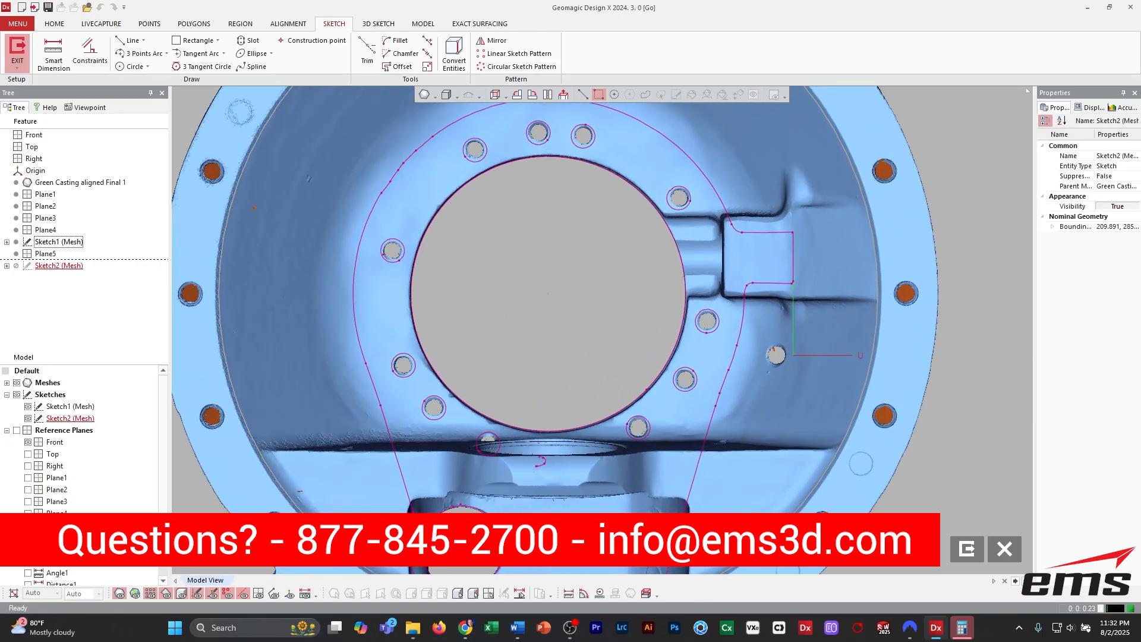
pyautogui.scroll(-2, 603, 332)
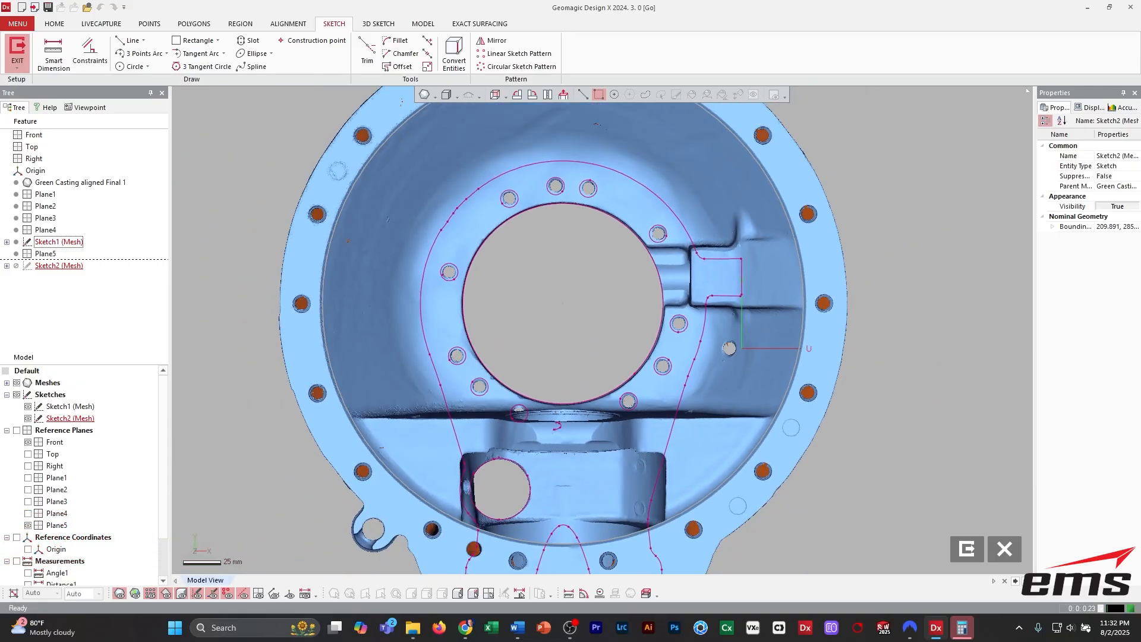
pyautogui.click(132, 66)
pyautogui.click(559, 203)
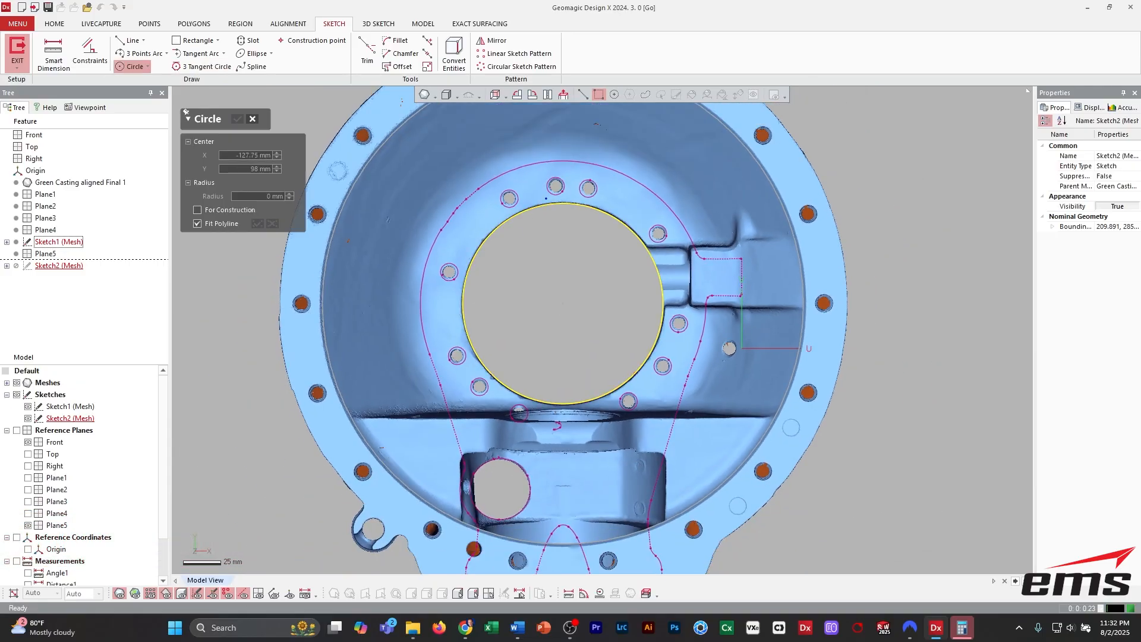
pyautogui.press('Escape')
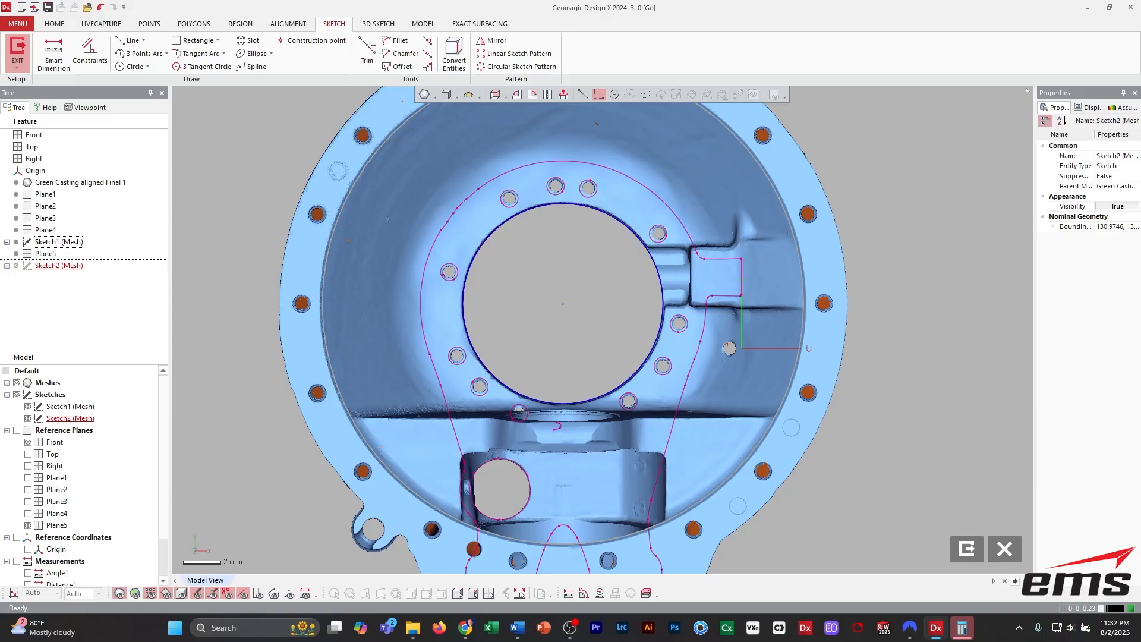
# Inspect the center point of the fitted bore circle and finish the mesh sketch.
pyautogui.scroll(8, 603, 333)
pyautogui.keyDown('ctrl'); pyautogui.moveTo(603, 333); pyautogui.dragTo(744, 407, button='right'); pyautogui.keyUp('ctrl')
pyautogui.scroll(8, 584, 337)
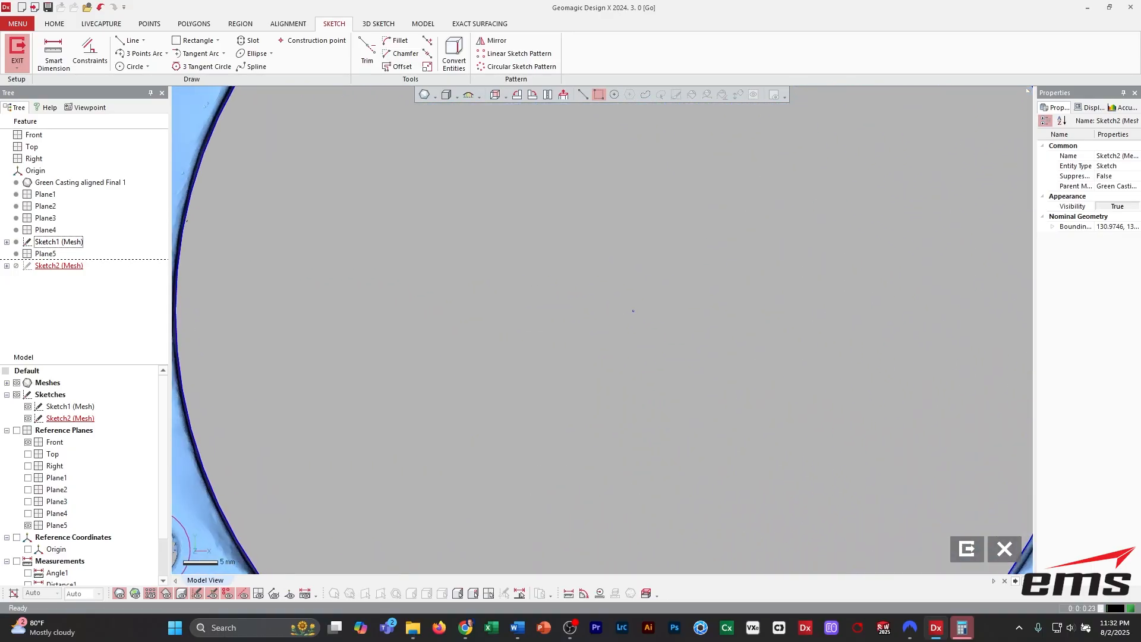
pyautogui.scroll(5, 604, 327)
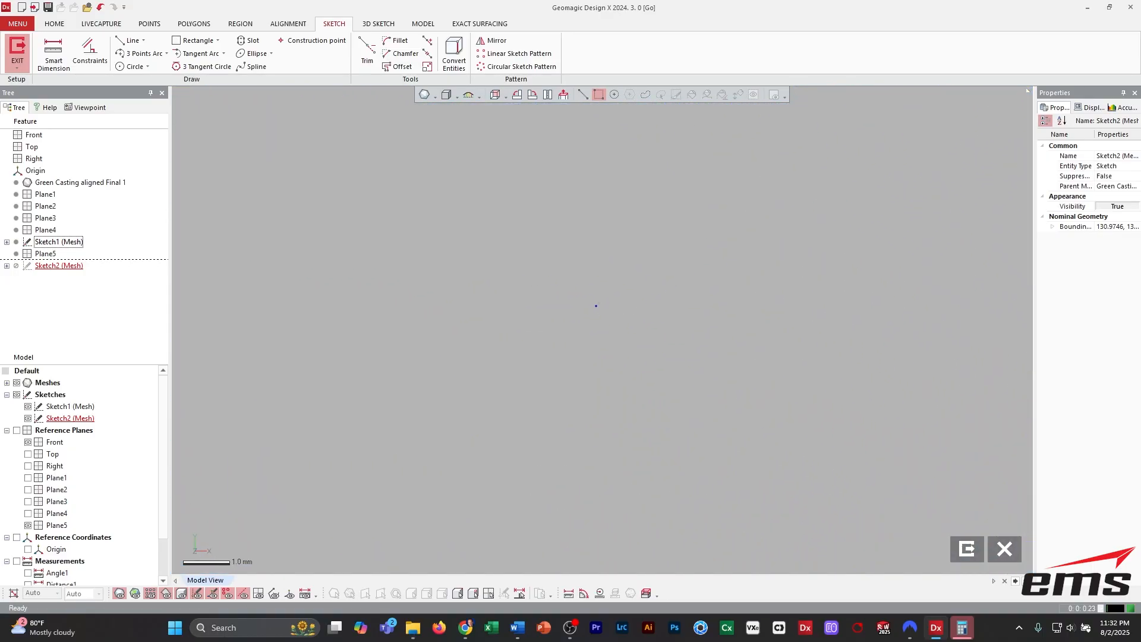
pyautogui.scroll(-8, 602, 331)
pyautogui.scroll(-6, 601, 328)
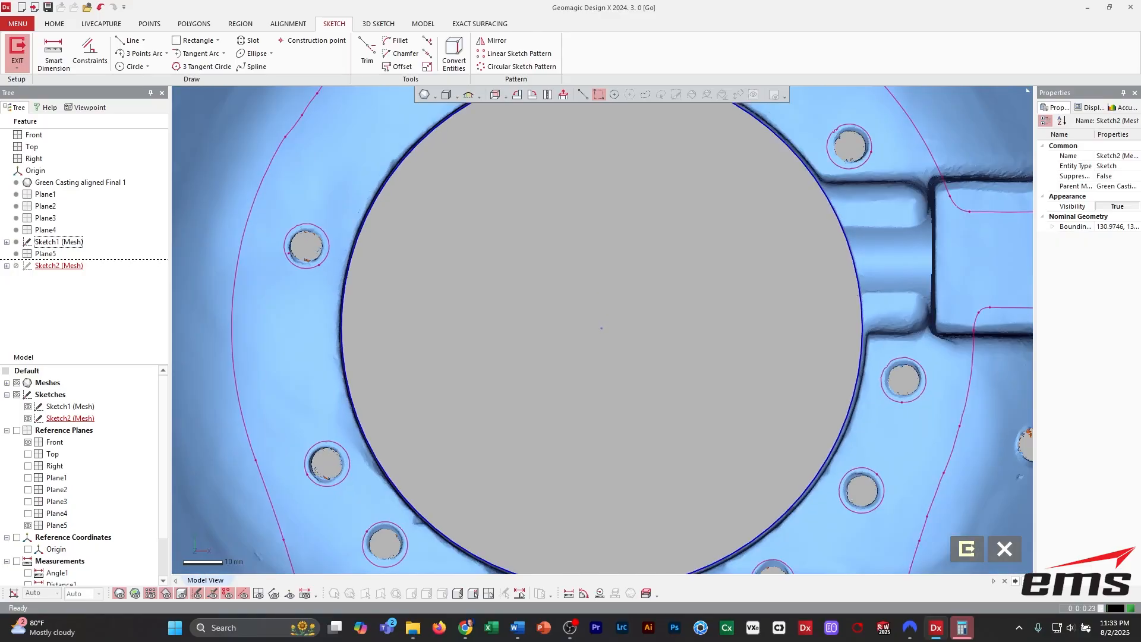
pyautogui.click(967, 549)
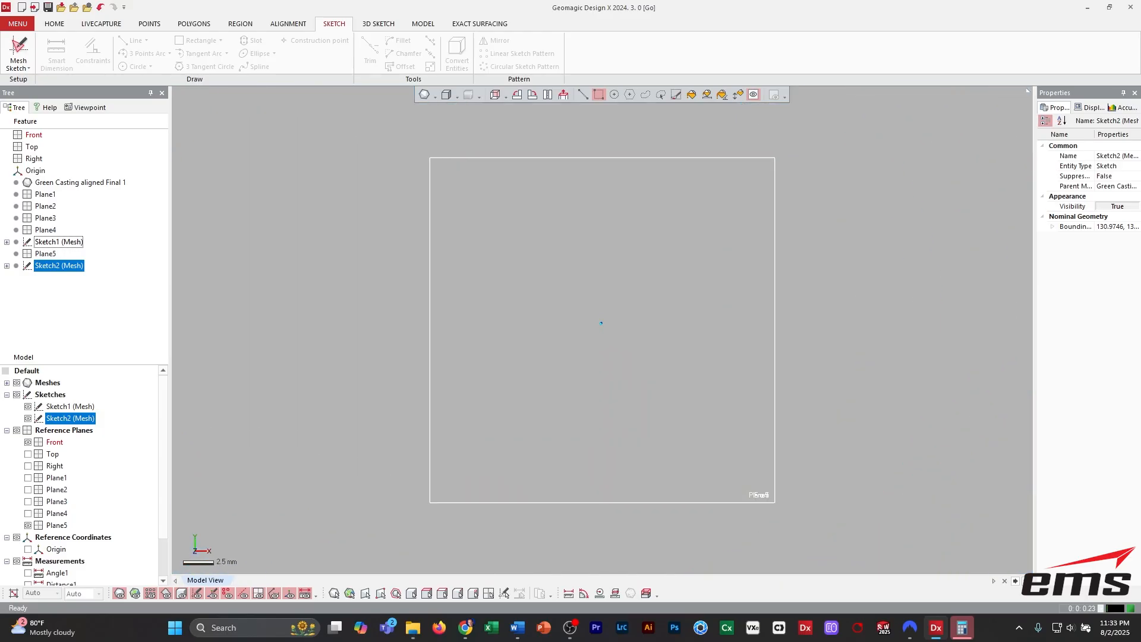
# Measure the direct distance between the two flange circles' center points with the 2 Points method and No Align.
pyautogui.scroll(7, 603, 331)
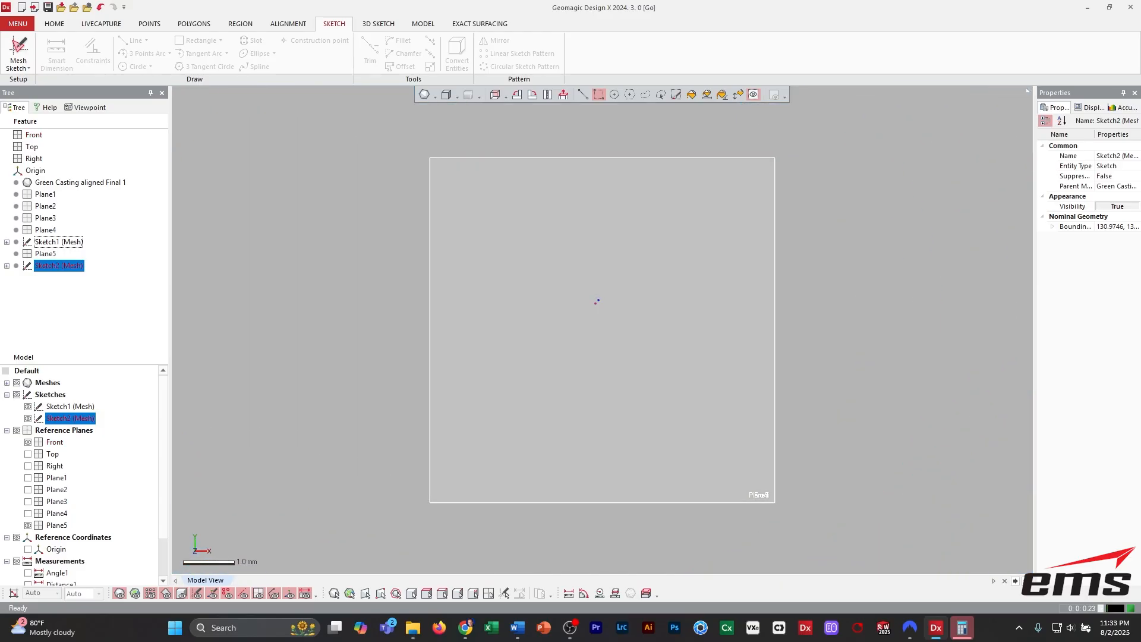
pyautogui.hotkey('ctrl', '0')
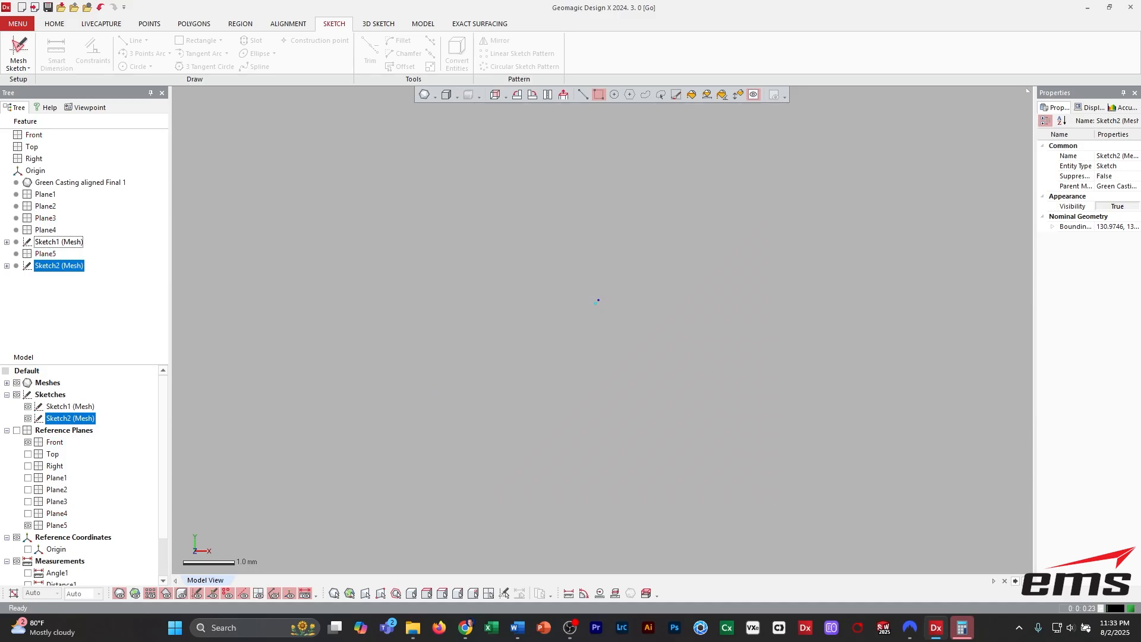
pyautogui.scroll(10, 600, 314)
pyautogui.click(18, 23)
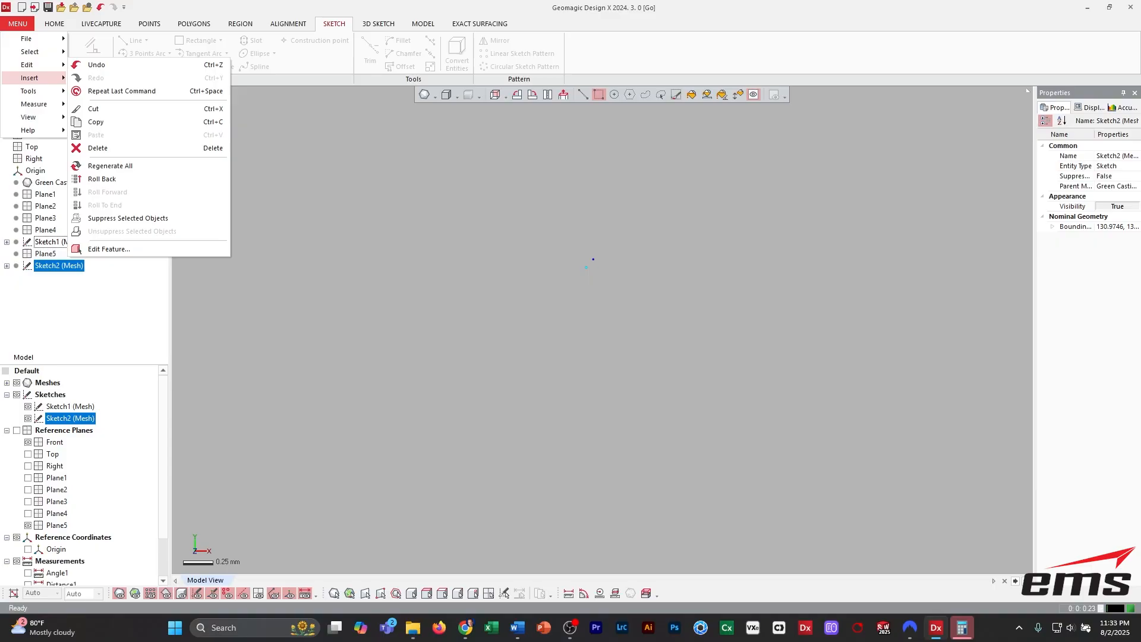
pyautogui.moveTo(34, 104)
pyautogui.click(104, 103)
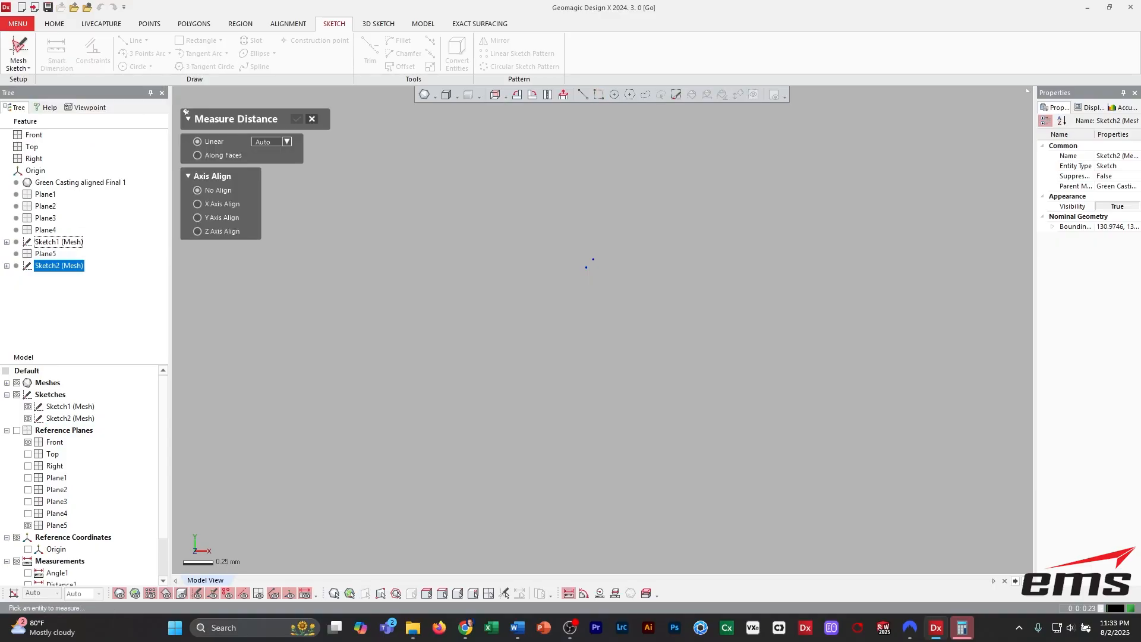
pyautogui.click(287, 141)
pyautogui.click(274, 193)
pyautogui.click(586, 267)
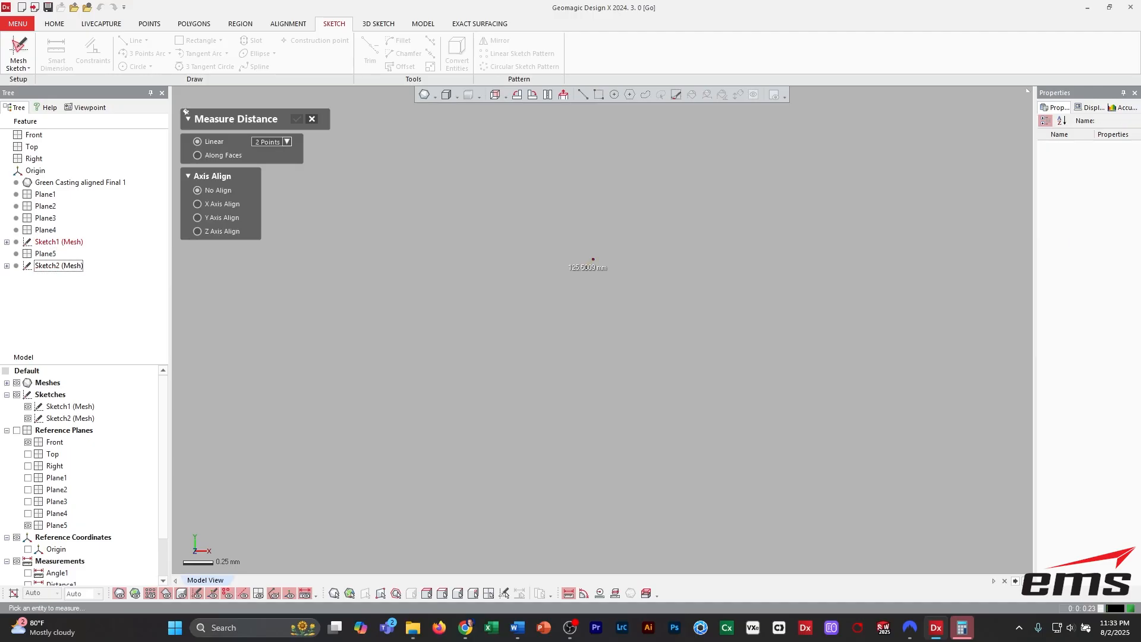
pyautogui.click(593, 259)
pyautogui.scroll(-10, 602, 330)
pyautogui.scroll(3, 602, 330)
pyautogui.click(312, 119)
# Measure the two flange circles' center-to-center distance along the X axis with the 2 Points method, and hide the resulting measurement.
pyautogui.click(551, 330)
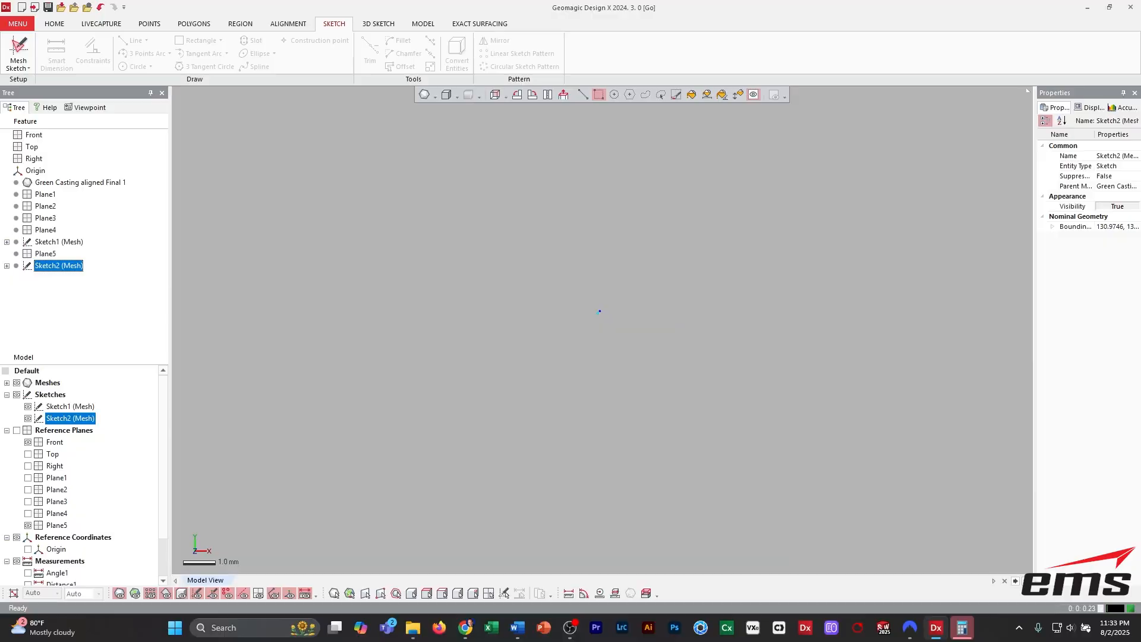
pyautogui.scroll(5, 599, 311)
pyautogui.click(569, 593)
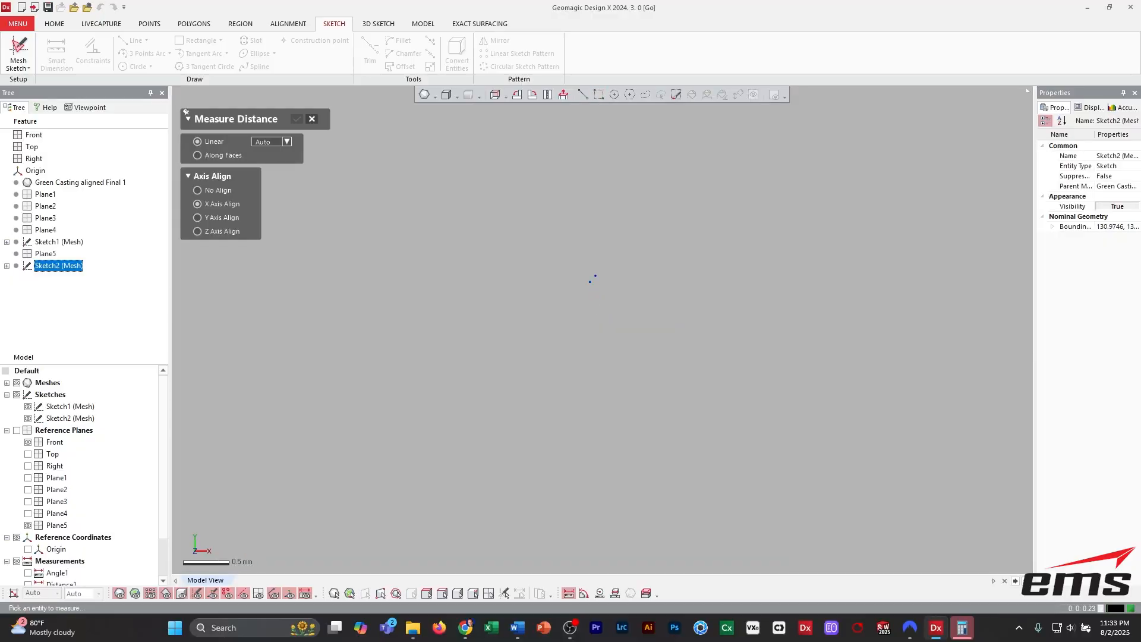
pyautogui.click(271, 141)
pyautogui.click(266, 193)
pyautogui.click(590, 282)
pyautogui.click(596, 276)
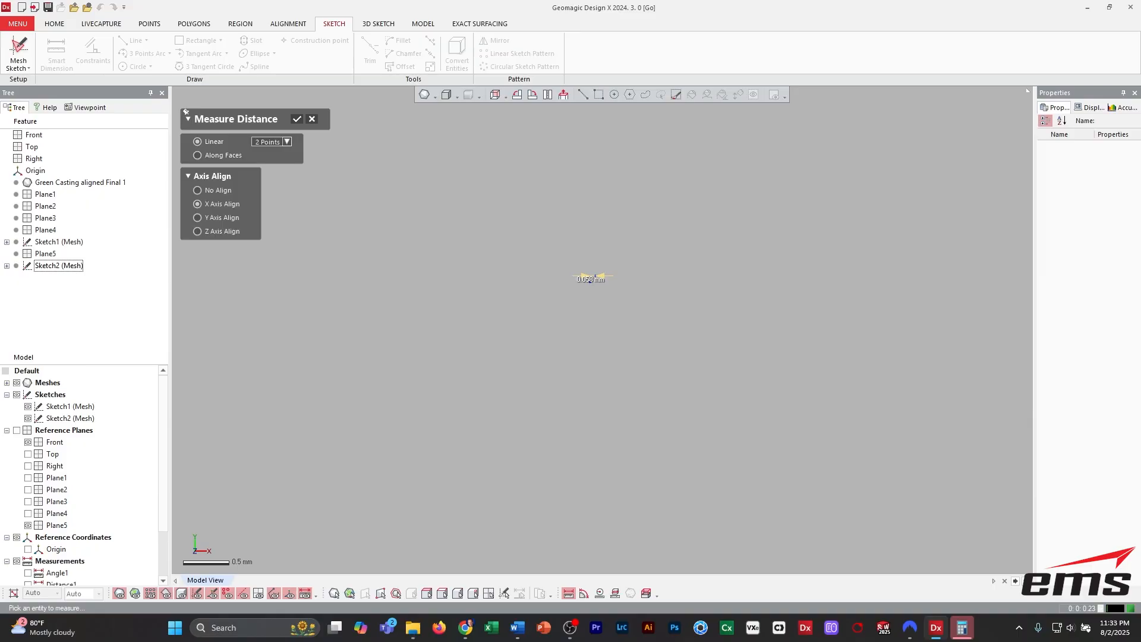
pyautogui.press('Escape')
pyautogui.press('Escape')
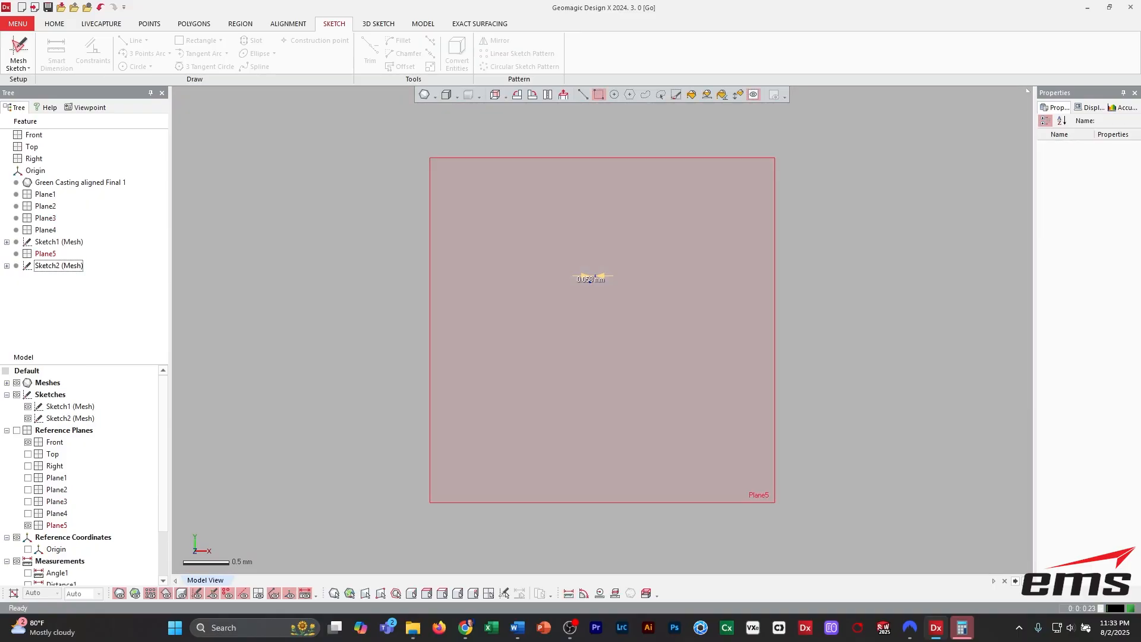
pyautogui.scroll(-2, 65, 533)
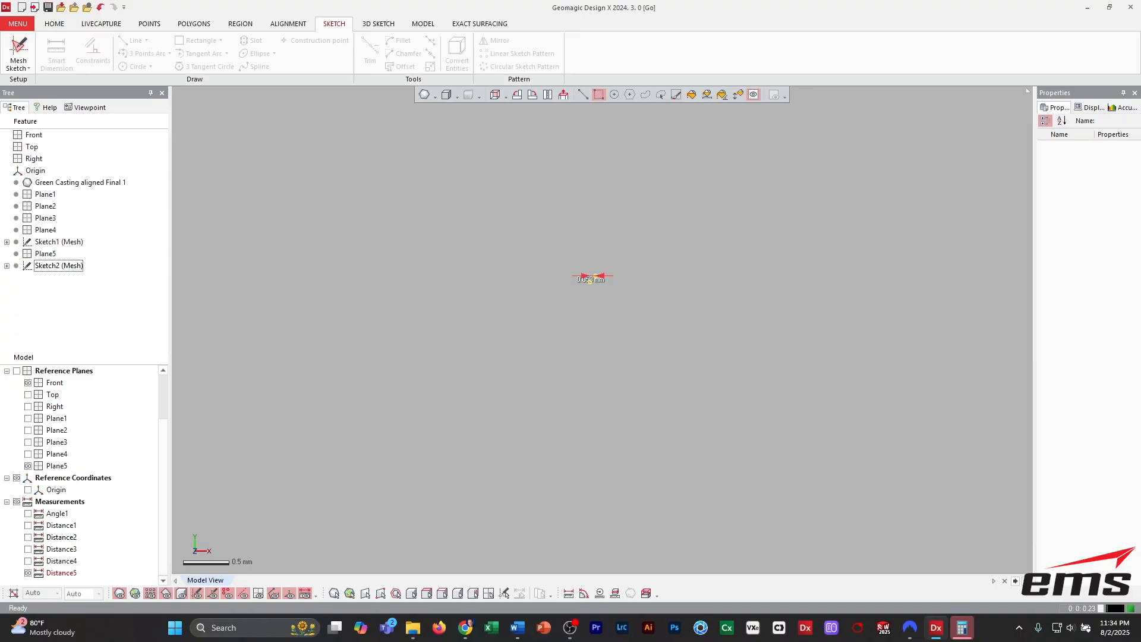
pyautogui.click(27, 572)
# Measure the distance between the two flange circles' center points aligned to the Y axis and keep the measurement.
pyautogui.click(569, 594)
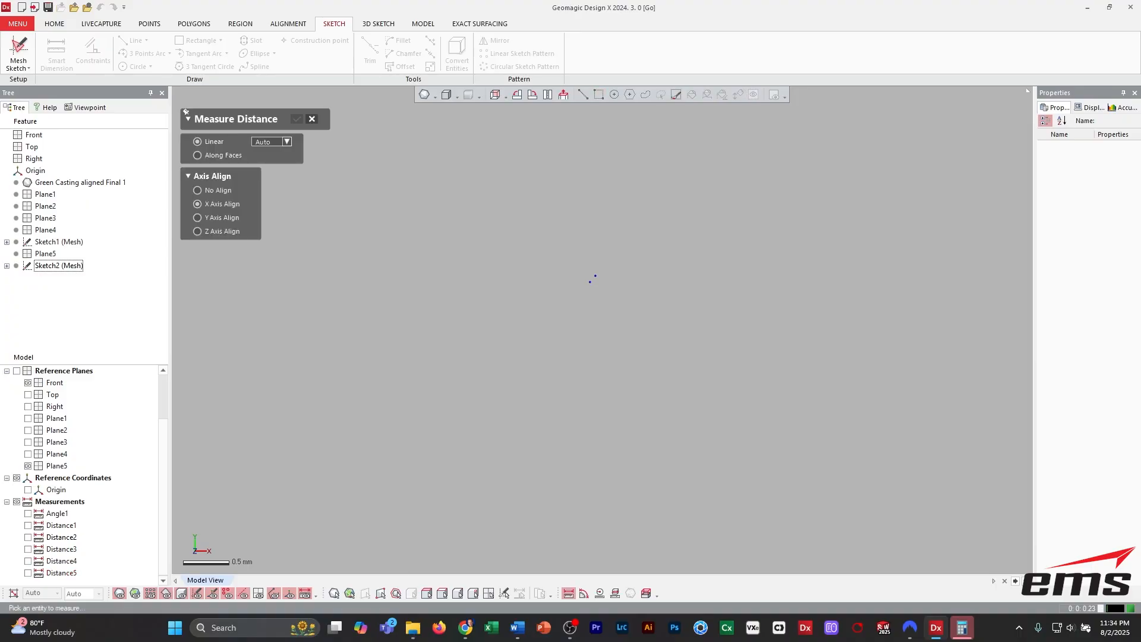
pyautogui.click(198, 218)
pyautogui.click(595, 276)
pyautogui.scroll(-3, 596, 275)
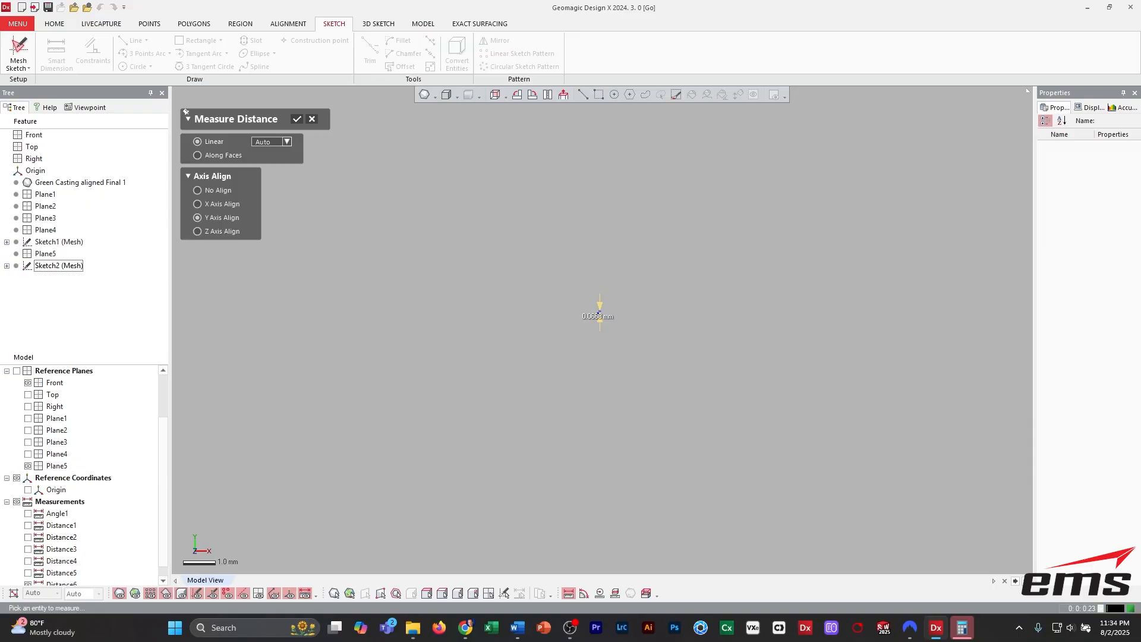
pyautogui.click(298, 119)
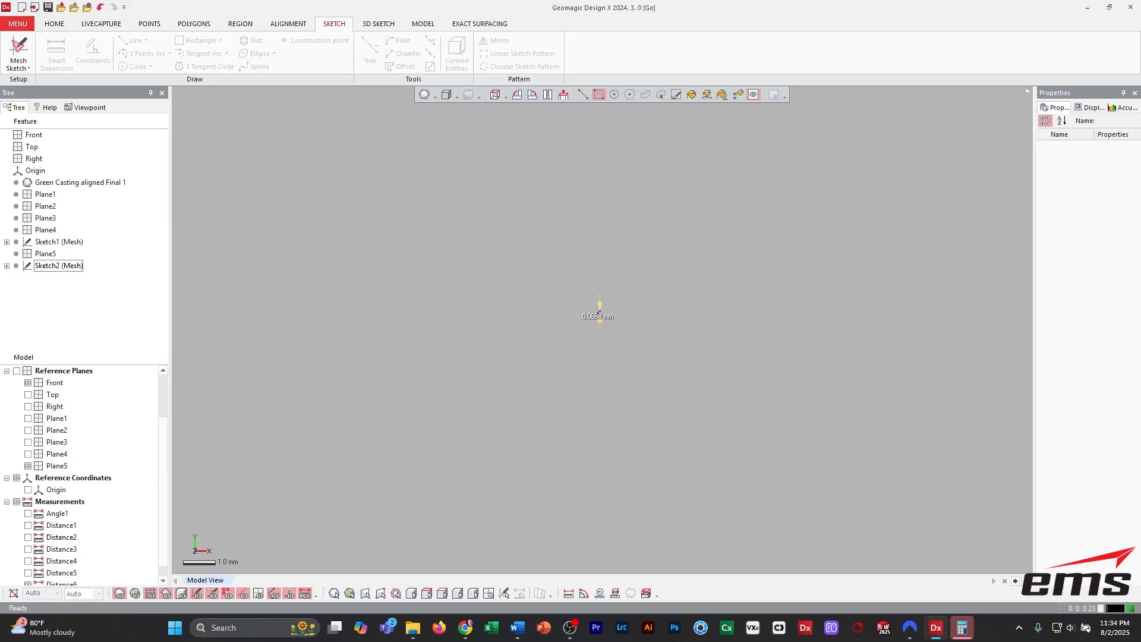
# Examine both fitted flange circles and the small flange's bolt holes on the casting from several angles.
pyautogui.scroll(-10, 602, 330)
pyautogui.scroll(-5, 602, 330)
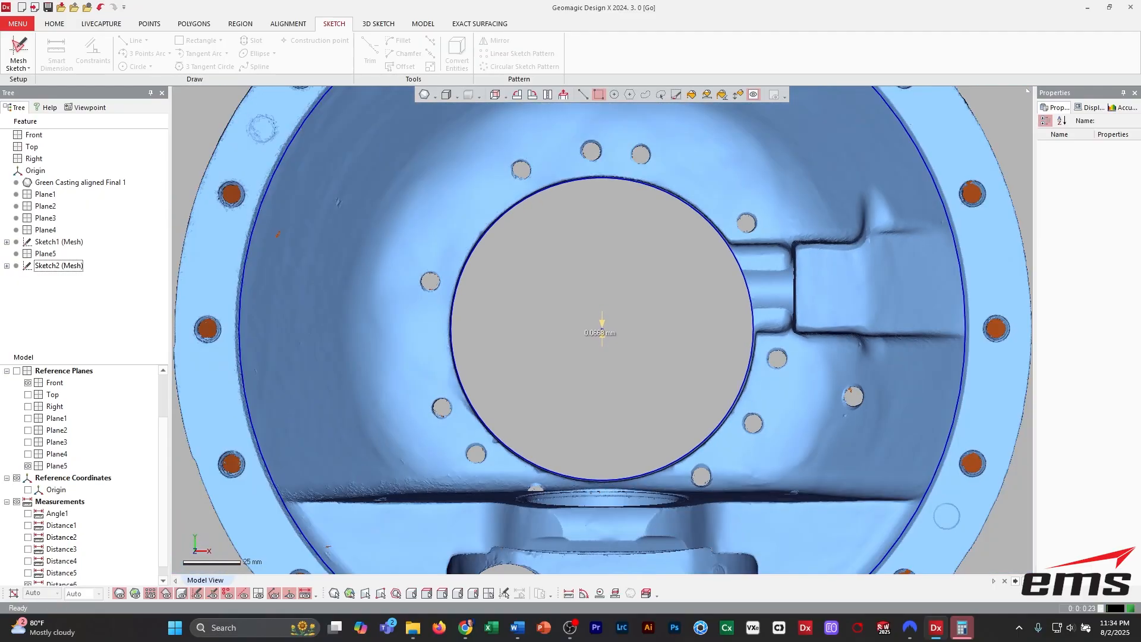
pyautogui.moveTo(602, 297); pyautogui.dragTo(618, 440, button='right')
pyautogui.scroll(-5, 603, 330)
pyautogui.moveTo(602, 297); pyautogui.dragTo(595, 439, button='right')
pyautogui.scroll(10, 602, 324)
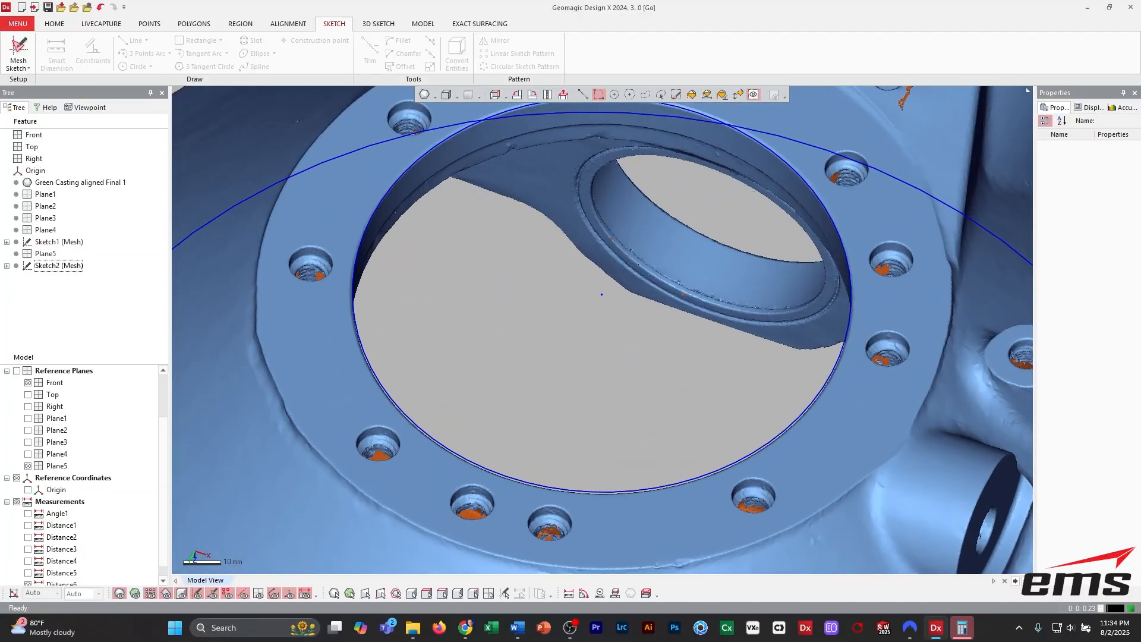
pyautogui.scroll(-5, 602, 324)
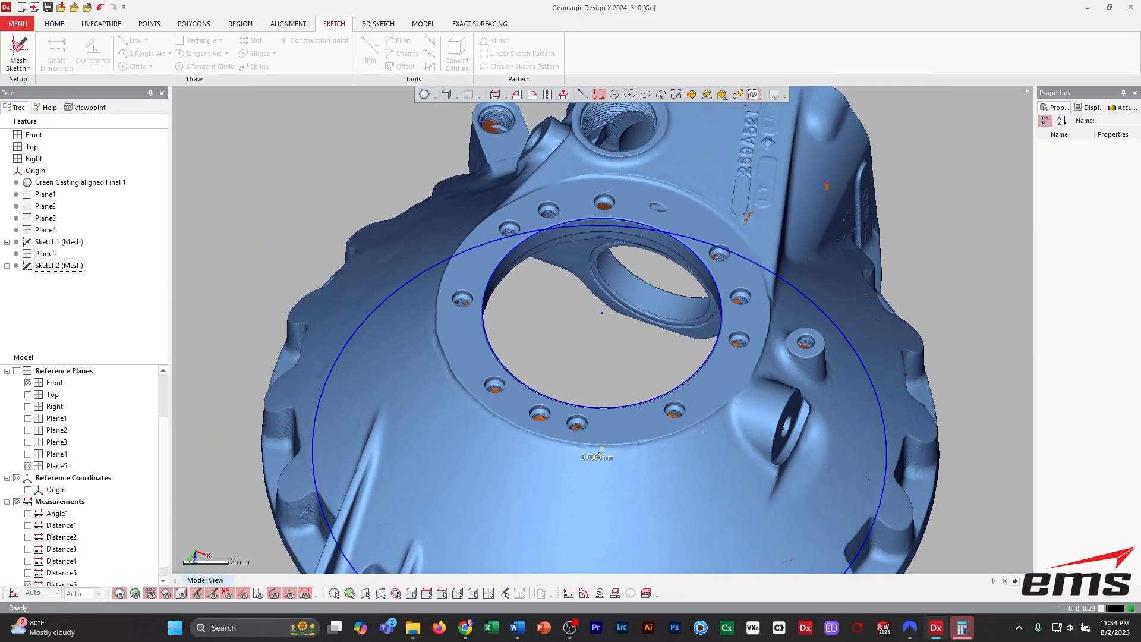
pyautogui.moveTo(602, 381); pyautogui.dragTo(601, 350, button='right')
pyautogui.scroll(-4, 602, 330)
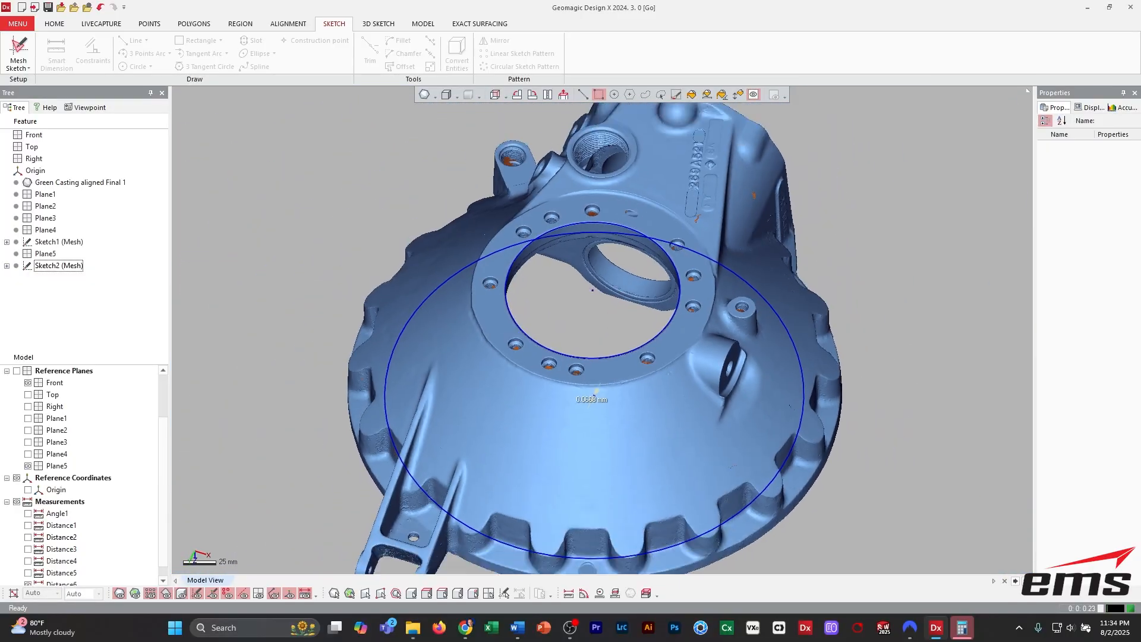
pyautogui.moveTo(602, 330); pyautogui.dragTo(599, 357, button='right')
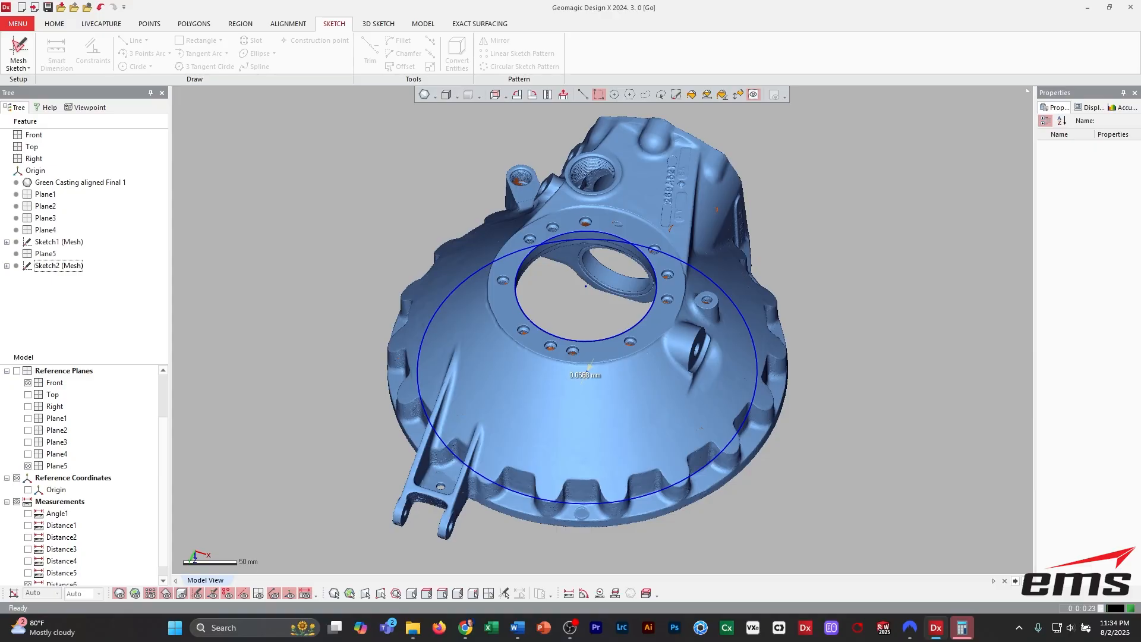
pyautogui.moveTo(589, 367); pyautogui.dragTo(572, 351, button='right')
pyautogui.scroll(3, 572, 351)
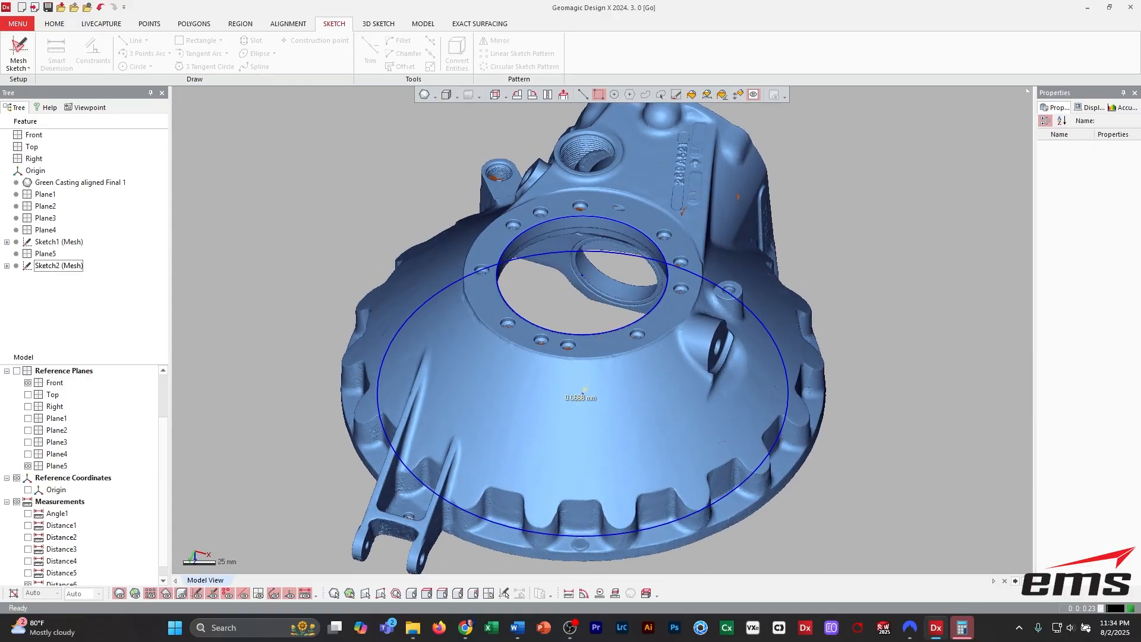
pyautogui.scroll(-3, 585, 390)
pyautogui.moveTo(585, 390); pyautogui.dragTo(592, 361, button='right')
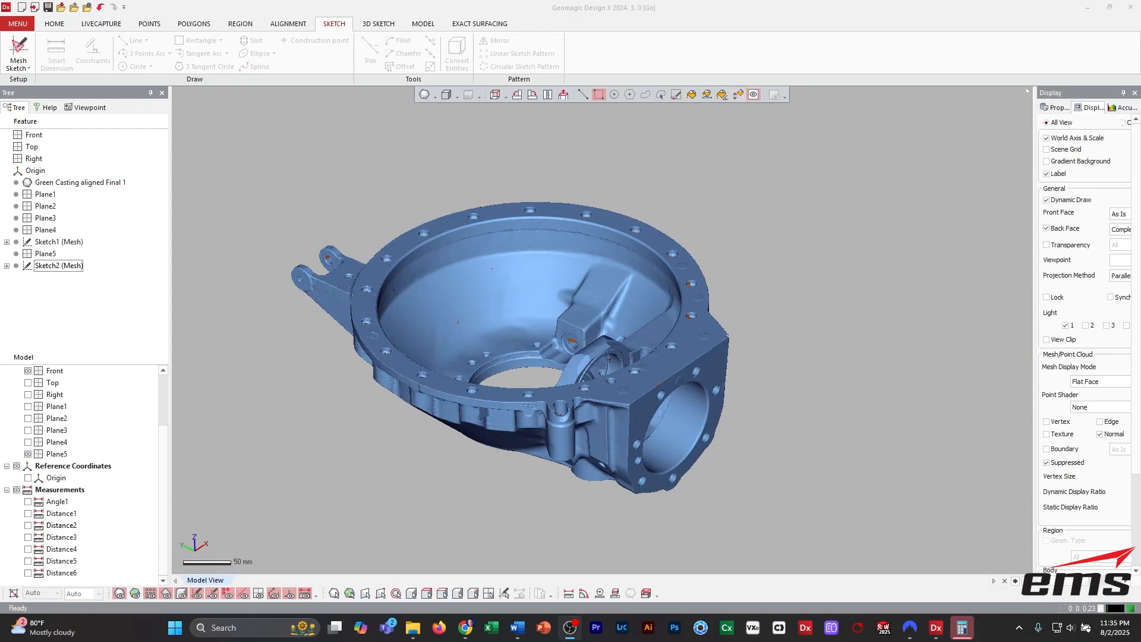
pyautogui.moveTo(595, 351); pyautogui.dragTo(599, 382, button='right')
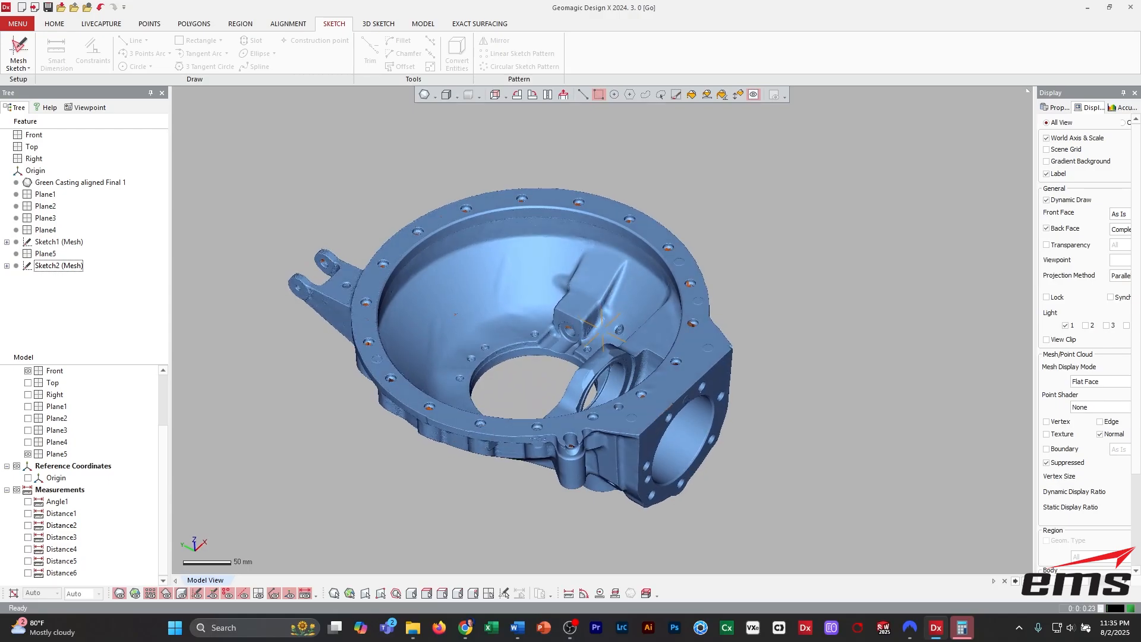
pyautogui.moveTo(602, 340); pyautogui.dragTo(603, 329, button='right')
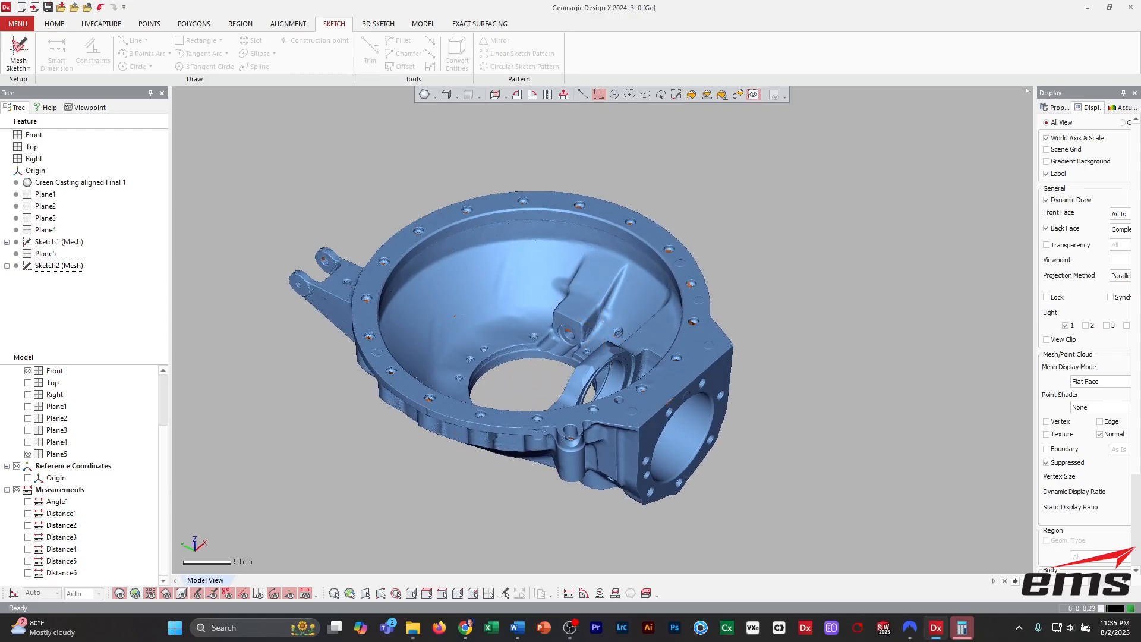
pyautogui.keyDown('ctrl'); pyautogui.moveTo(518, 292); pyautogui.dragTo(528, 290, button='right'); pyautogui.keyUp('ctrl')
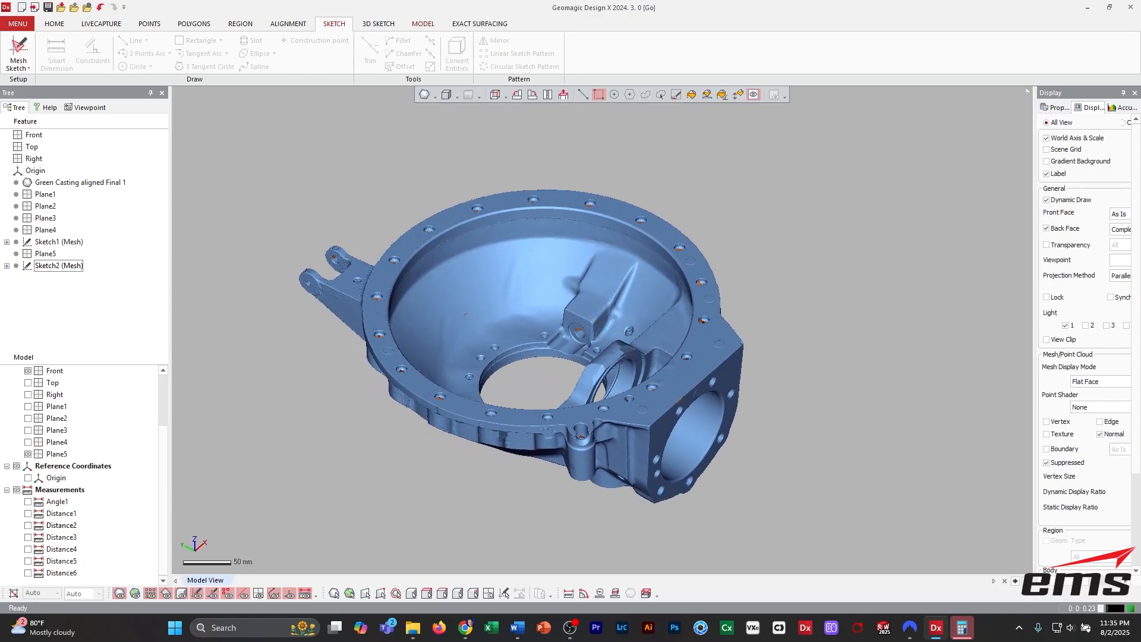
# Show the reference planes and start a new regular sketch on the Front plane.
pyautogui.click(423, 24)
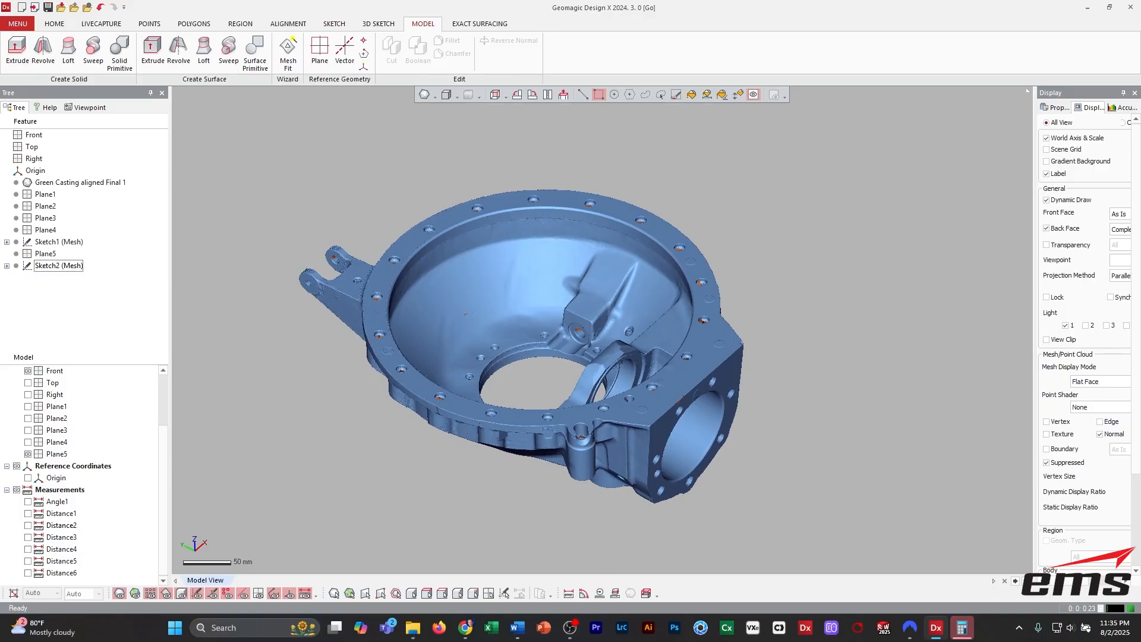
pyautogui.scroll(2, 65, 406)
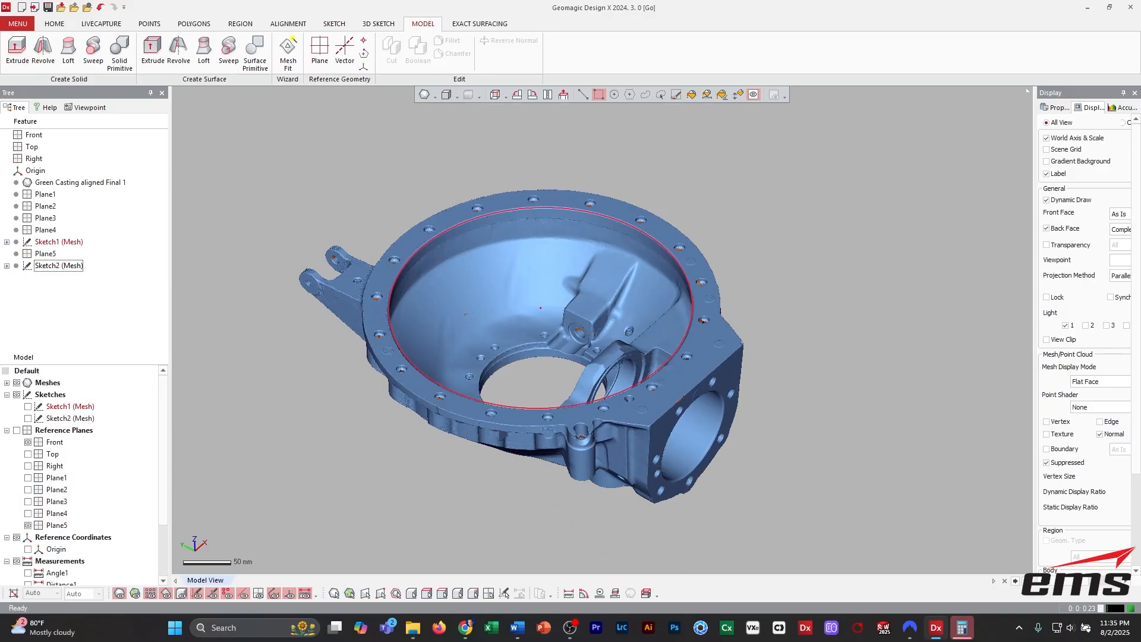
pyautogui.click(16, 430)
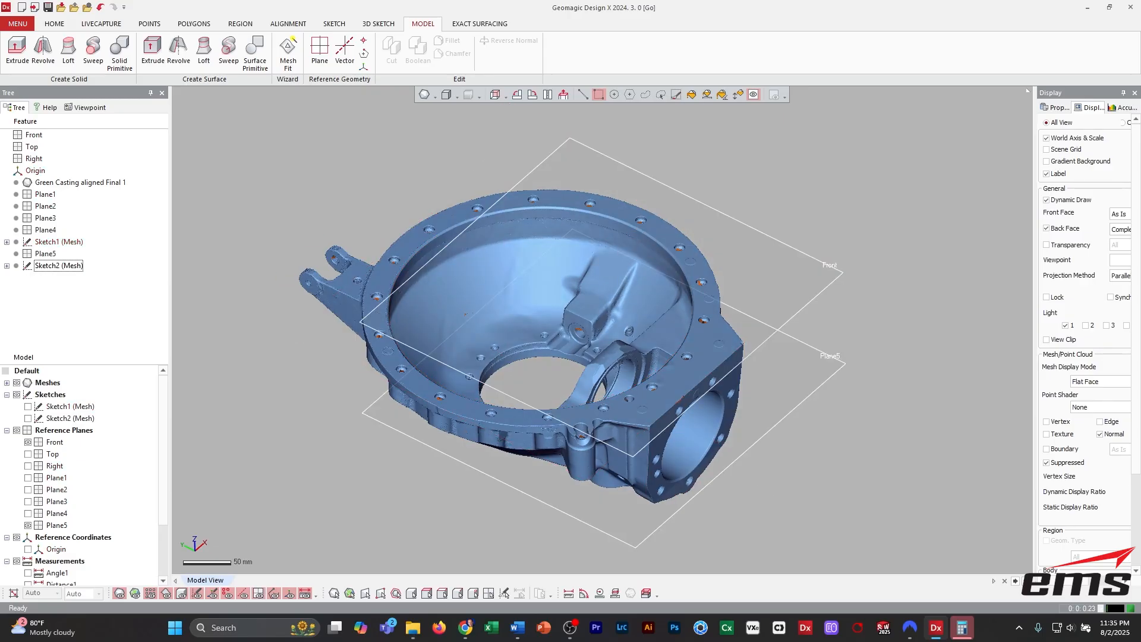
pyautogui.moveTo(571, 357)
pyautogui.mouseDown(button='right')
pyautogui.moveTo(566, 277)
pyautogui.moveTo(575, 358)
pyautogui.mouseUp(button='right')
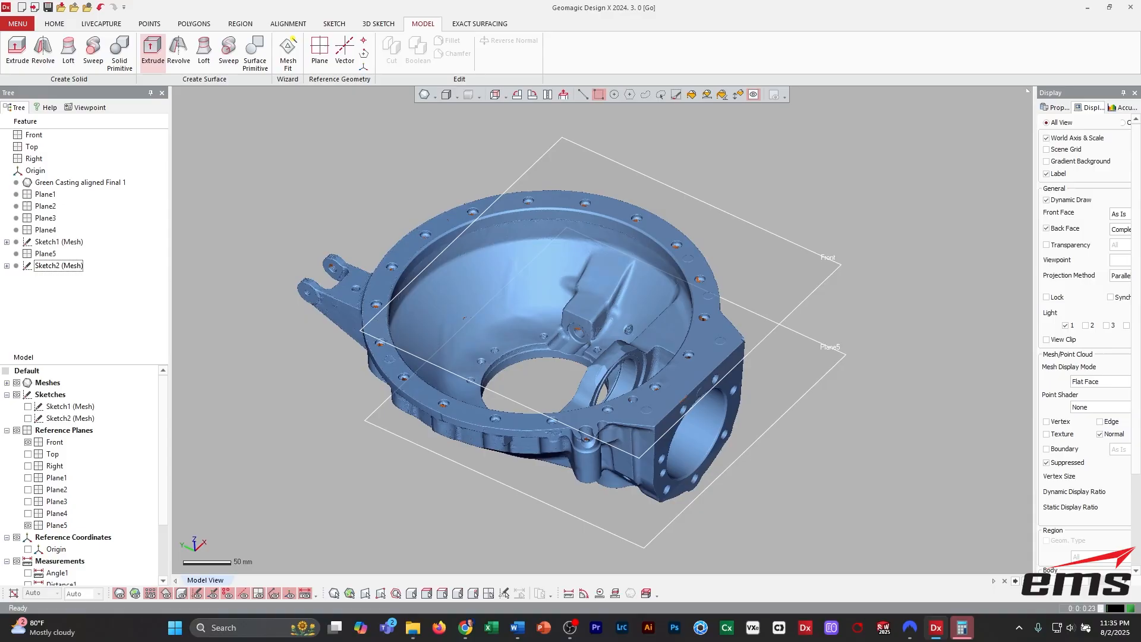
pyautogui.click(334, 24)
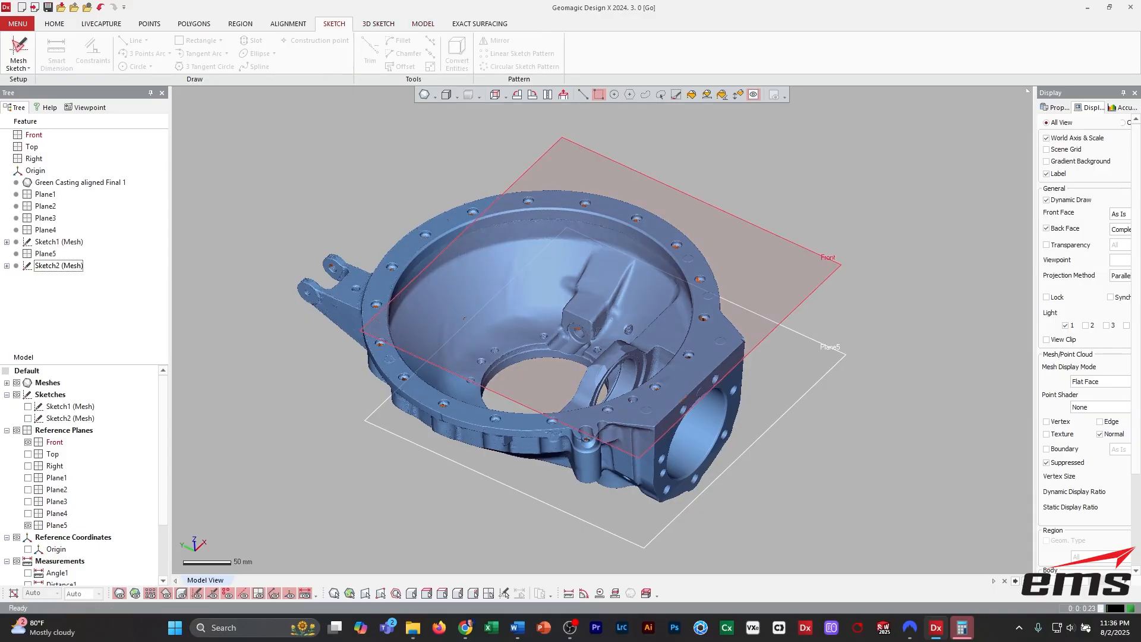
pyautogui.click(18, 52)
pyautogui.click(30, 84)
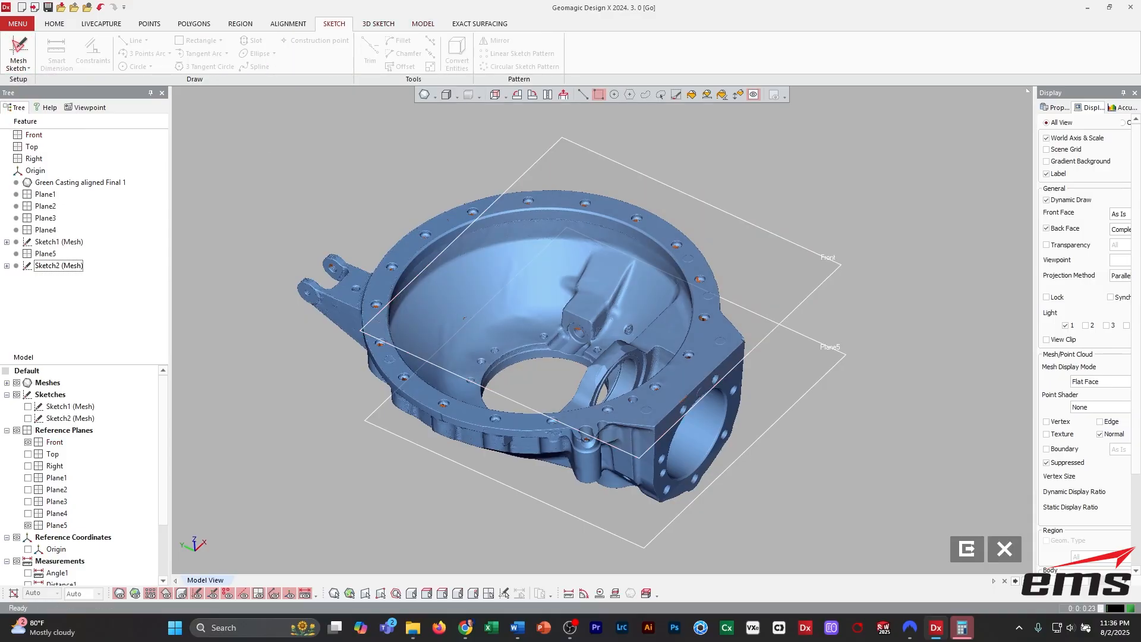
pyautogui.click(469, 226)
pyautogui.scroll(-3, 603, 329)
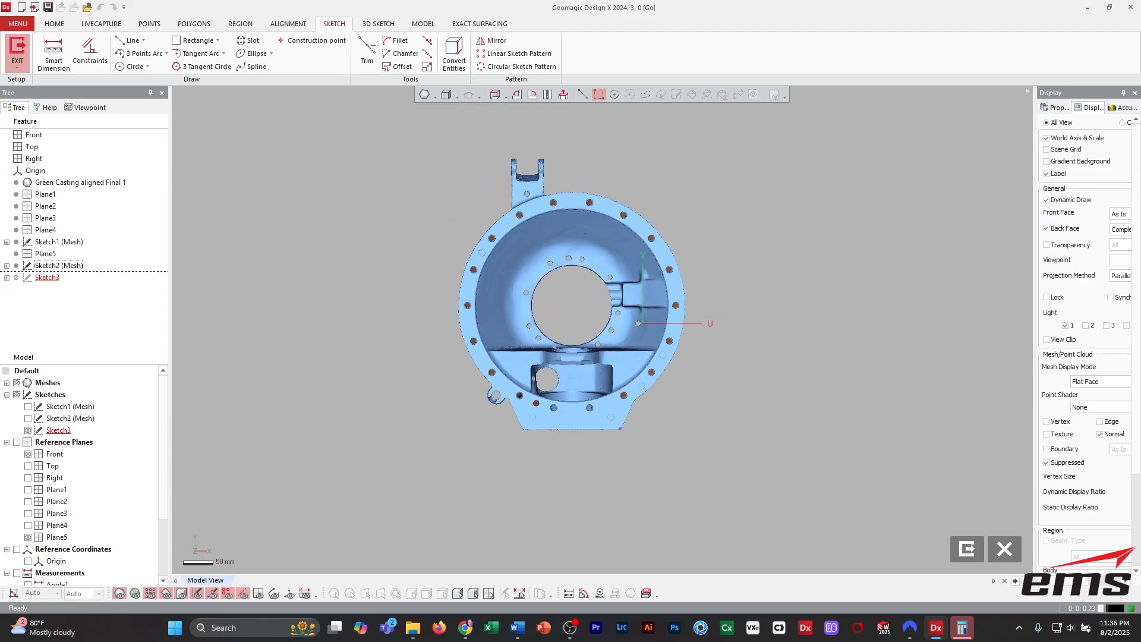
# Sketch a rectangle about 450 by 440 mm around the casting's large flange.
pyautogui.click(196, 40)
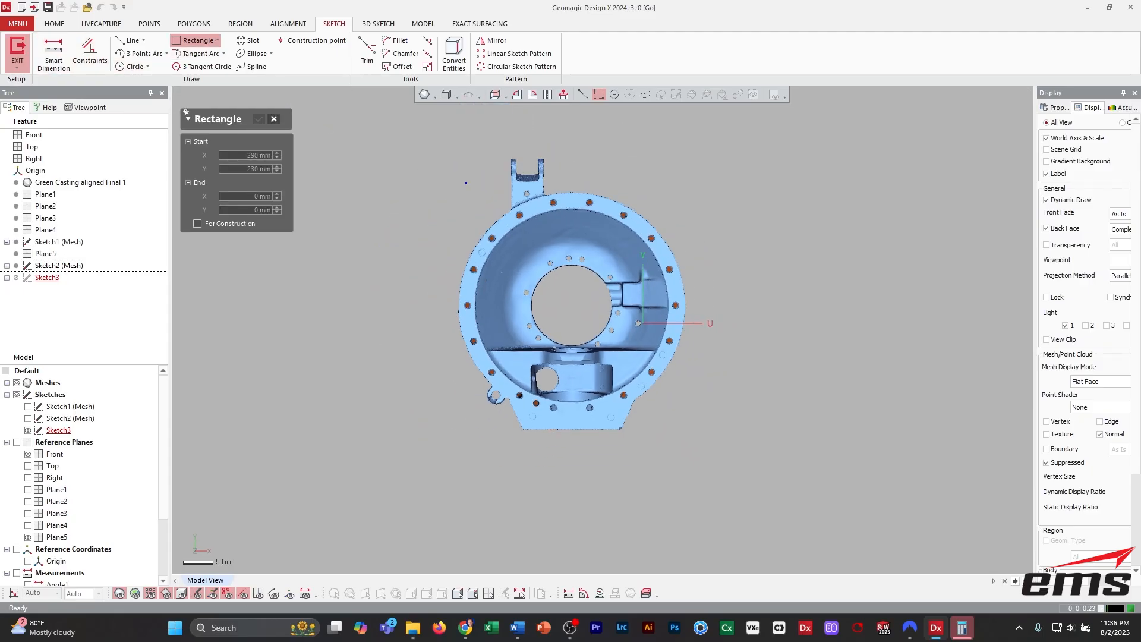
pyautogui.click(435, 186)
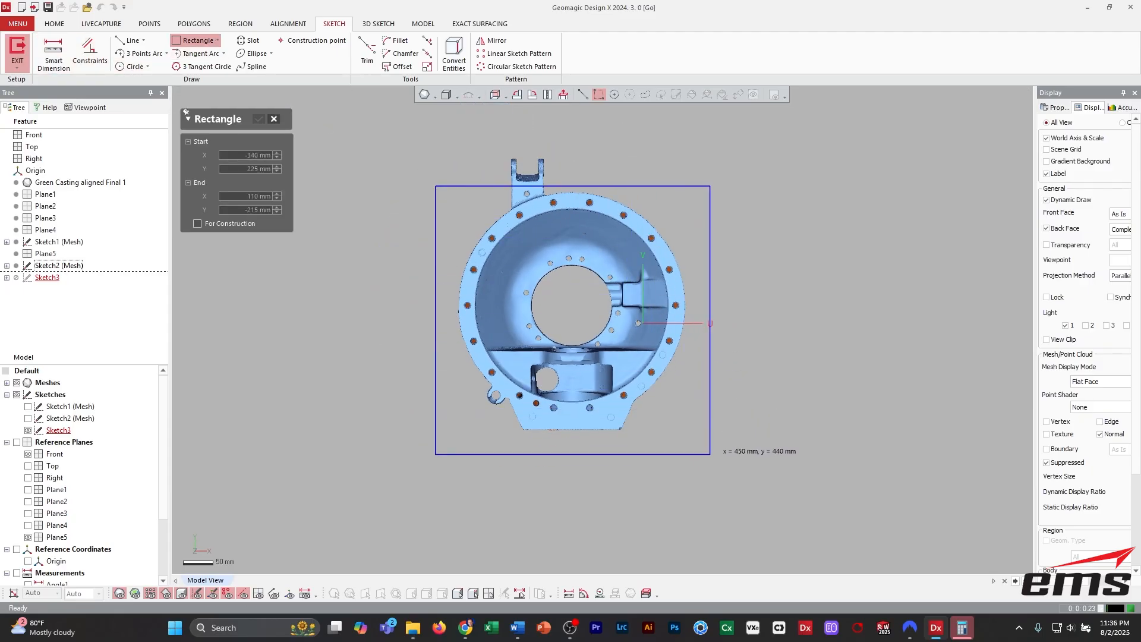
pyautogui.click(710, 455)
pyautogui.press('Escape')
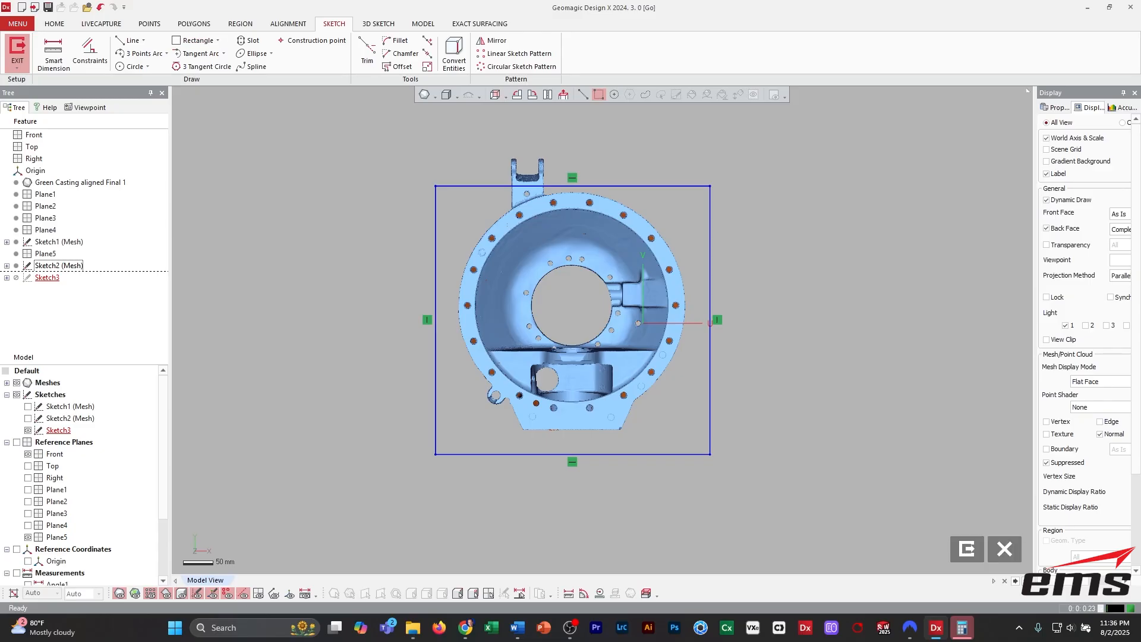
# Delete the rectangle's two horizontal lines, keeping the vertical ones, and exit the sketch.
pyautogui.moveTo(460, 152); pyautogui.dragTo(501, 503)
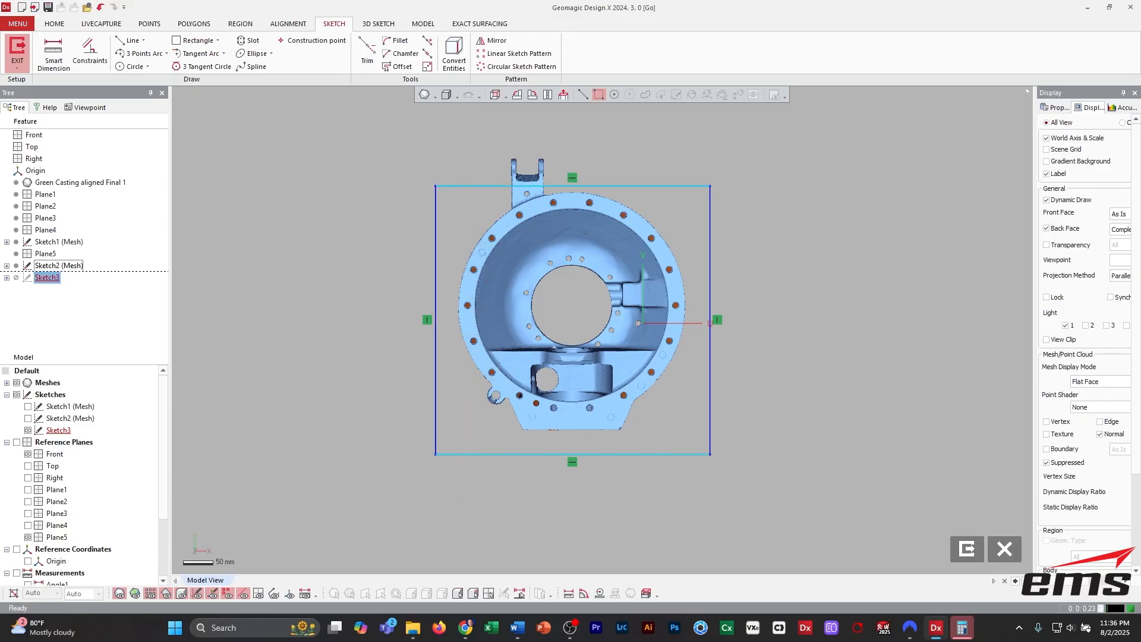
pyautogui.press('Delete')
pyautogui.click(968, 549)
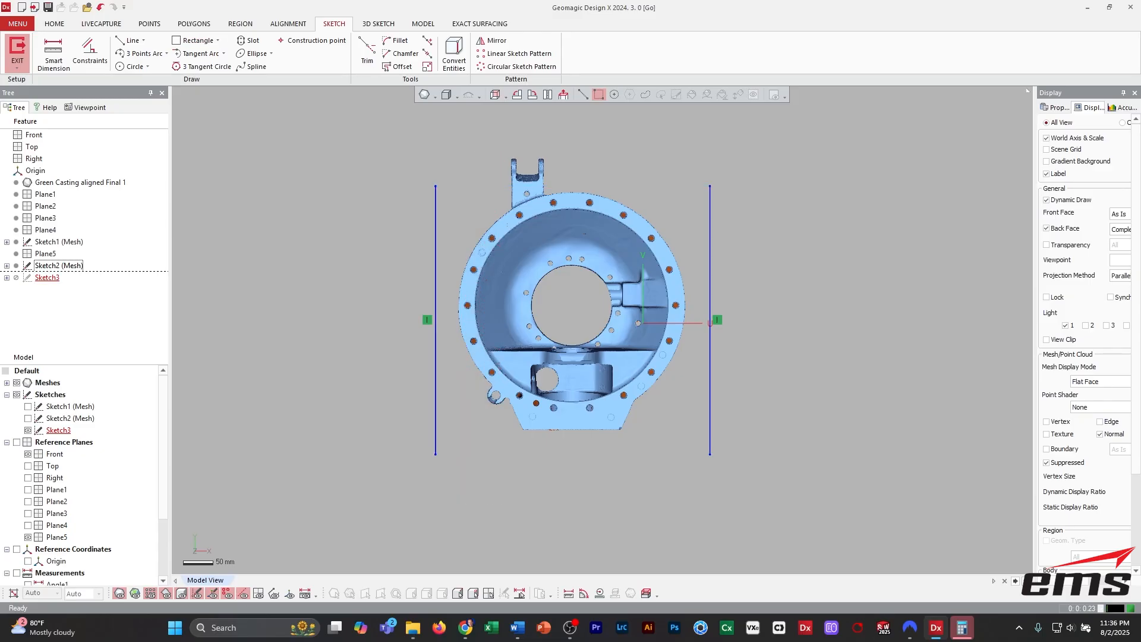
pyautogui.moveTo(600, 416); pyautogui.dragTo(612, 294, button='right')
pyautogui.press('Escape')
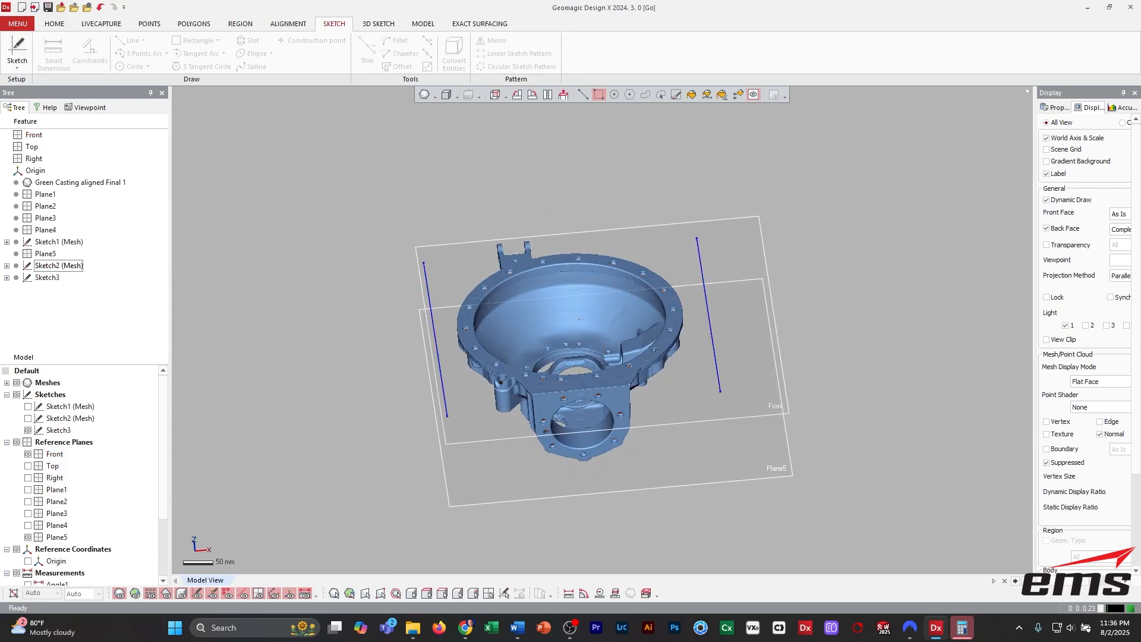
# Loft a flat surface between the two sketched vertical lines across the large flange.
pyautogui.click(422, 23)
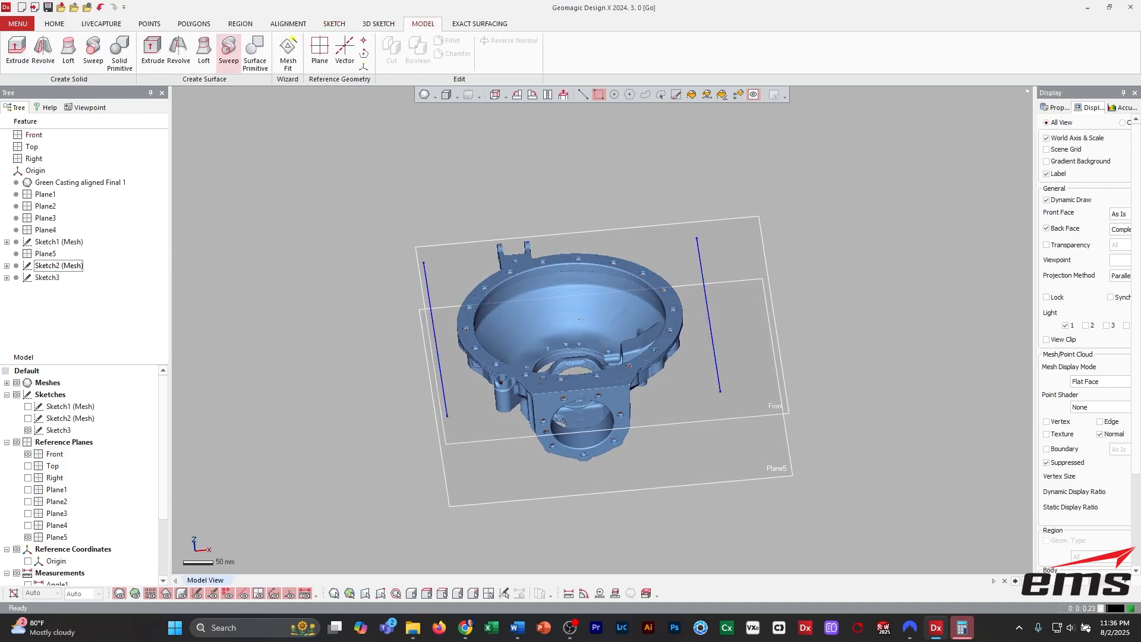
pyautogui.click(204, 48)
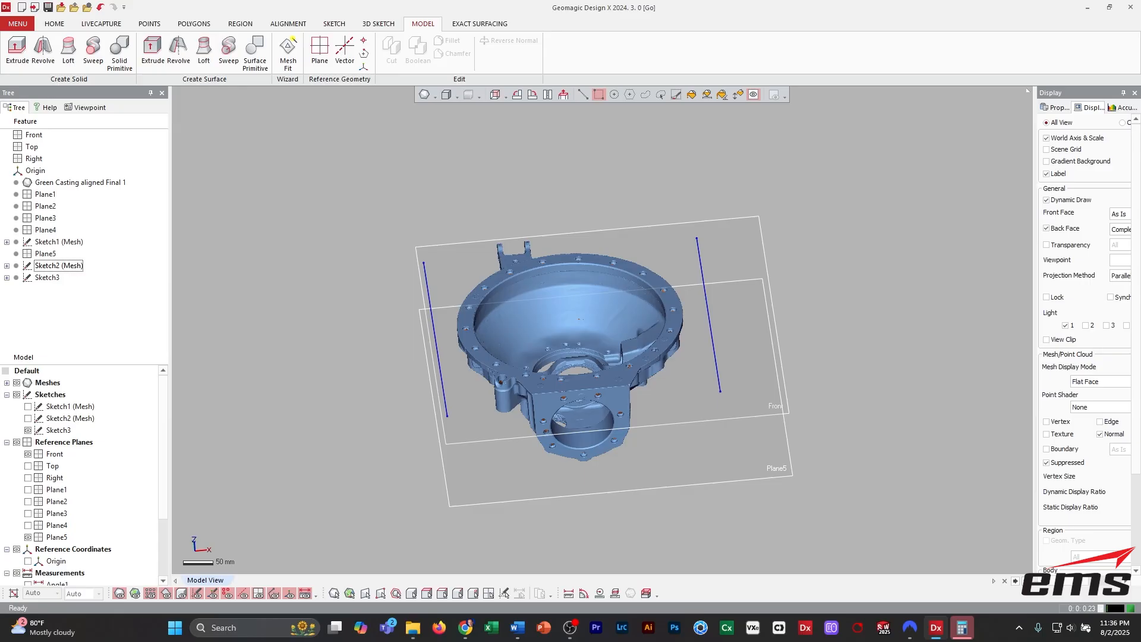
pyautogui.click(428, 290)
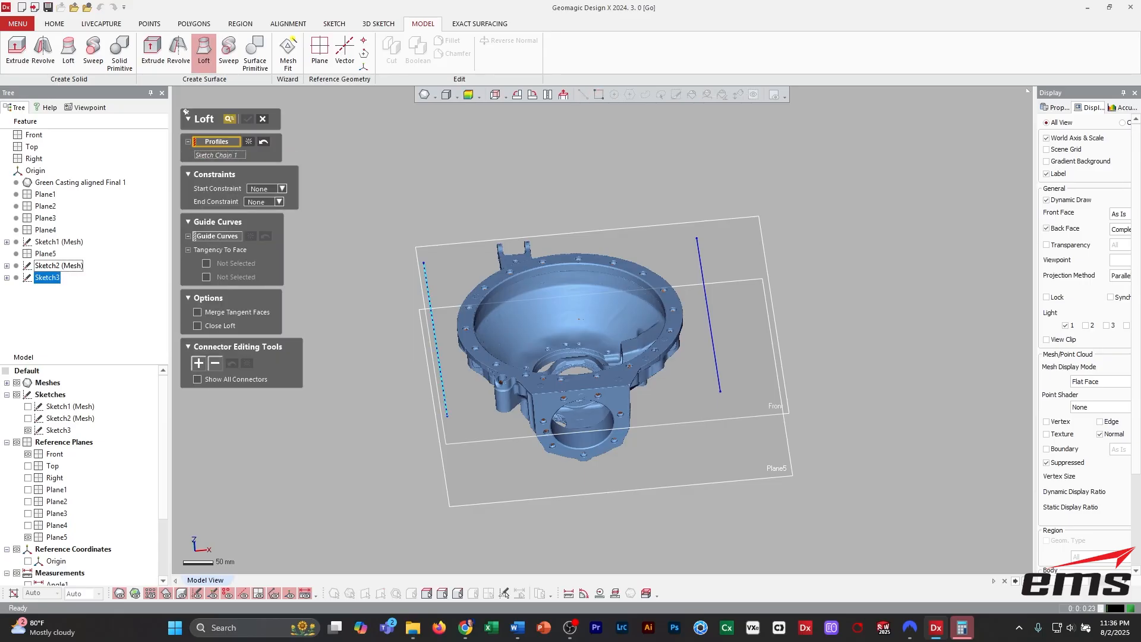
pyautogui.click(704, 289)
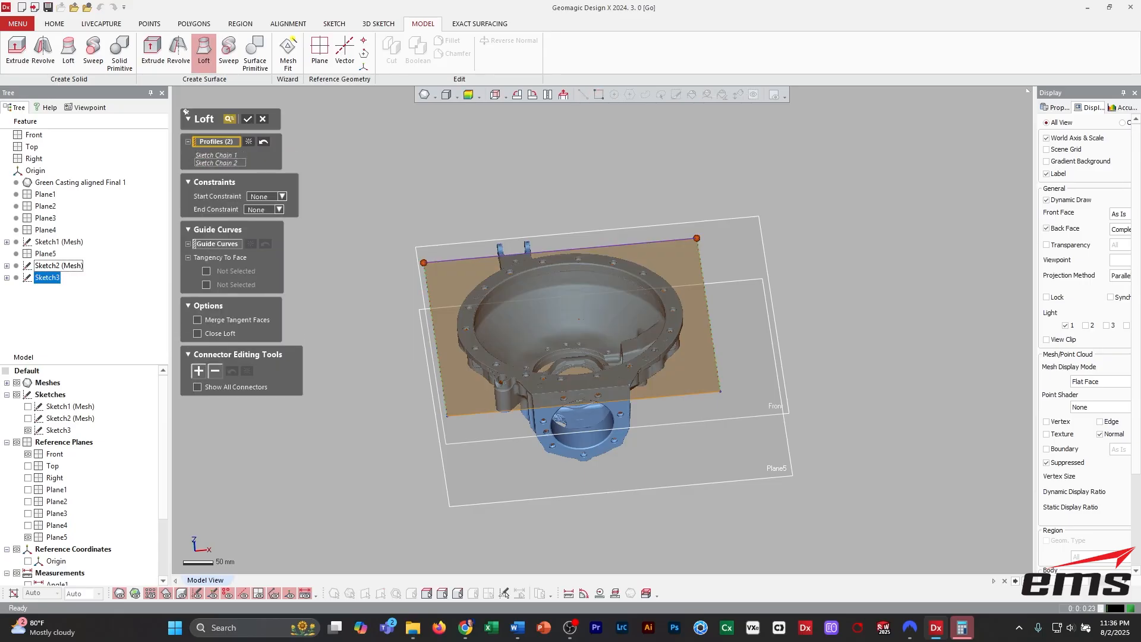
pyautogui.click(248, 119)
pyautogui.moveTo(740, 351)
pyautogui.mouseDown(button='right')
pyautogui.moveTo(762, 374)
pyautogui.moveTo(722, 361)
pyautogui.mouseUp(button='right')
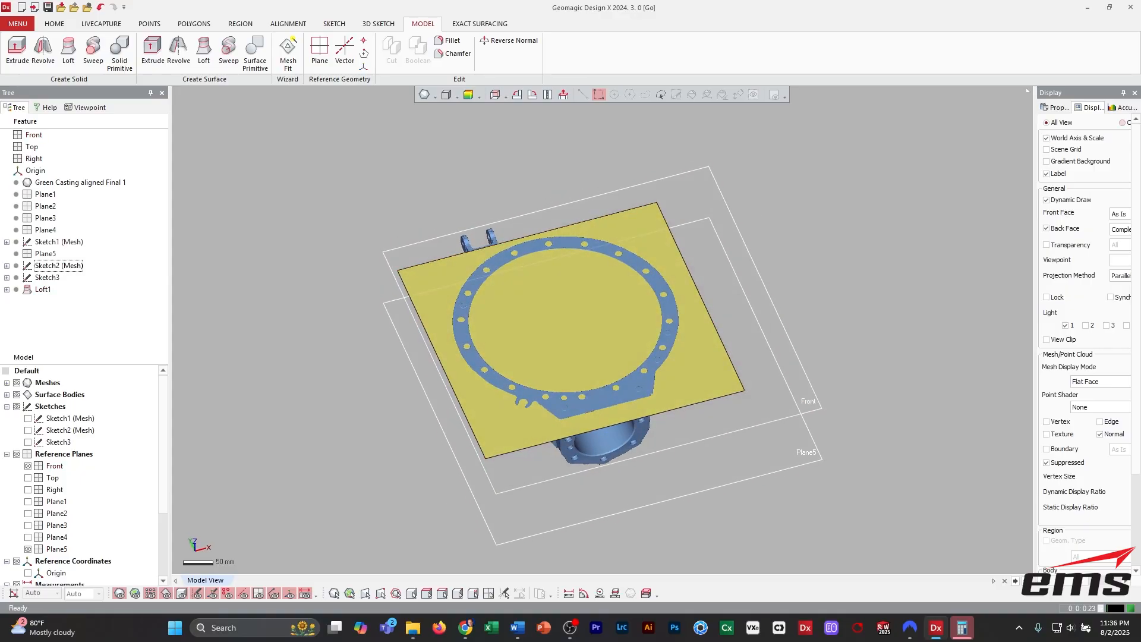
# Turn on the Deviation for Body analysis for the lofted surface against the scan.
pyautogui.click(1122, 108)
pyautogui.click(1048, 146)
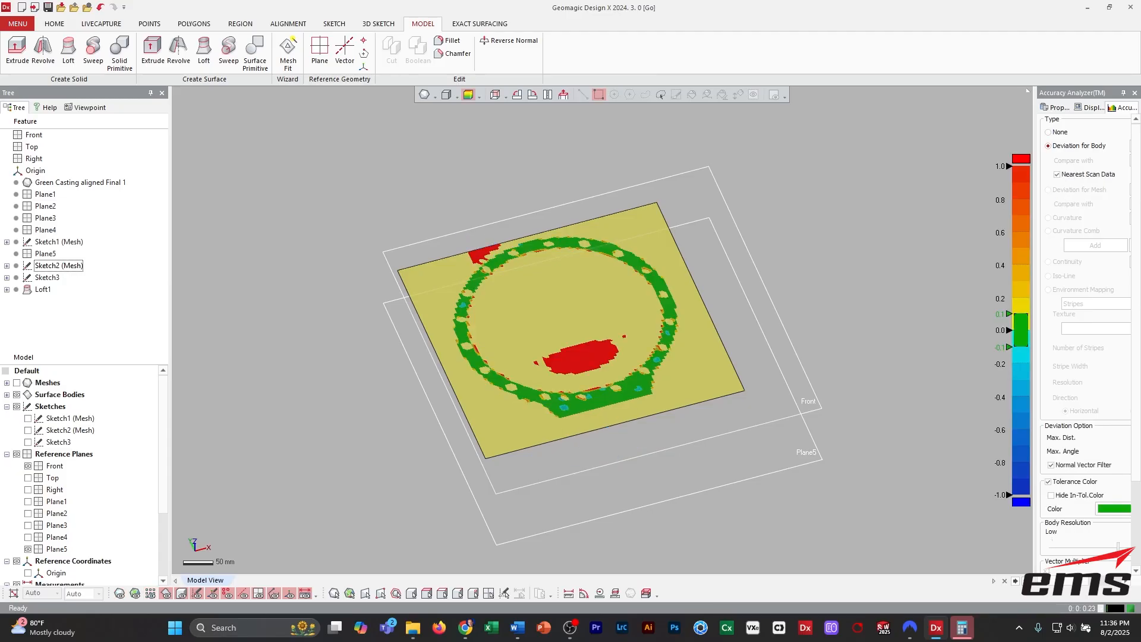
pyautogui.scroll(1, 603, 330)
pyautogui.scroll(2, 604, 330)
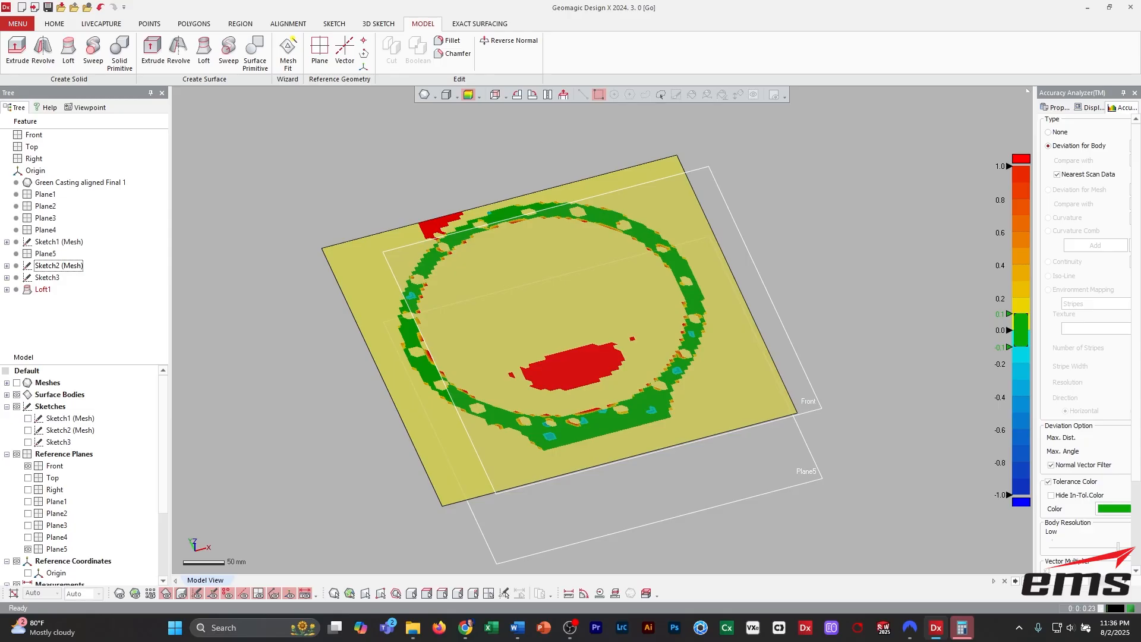
# Set the deviation tolerance to 0.02 and raise the body resolution to its highest level.
pyautogui.click(1000, 314)
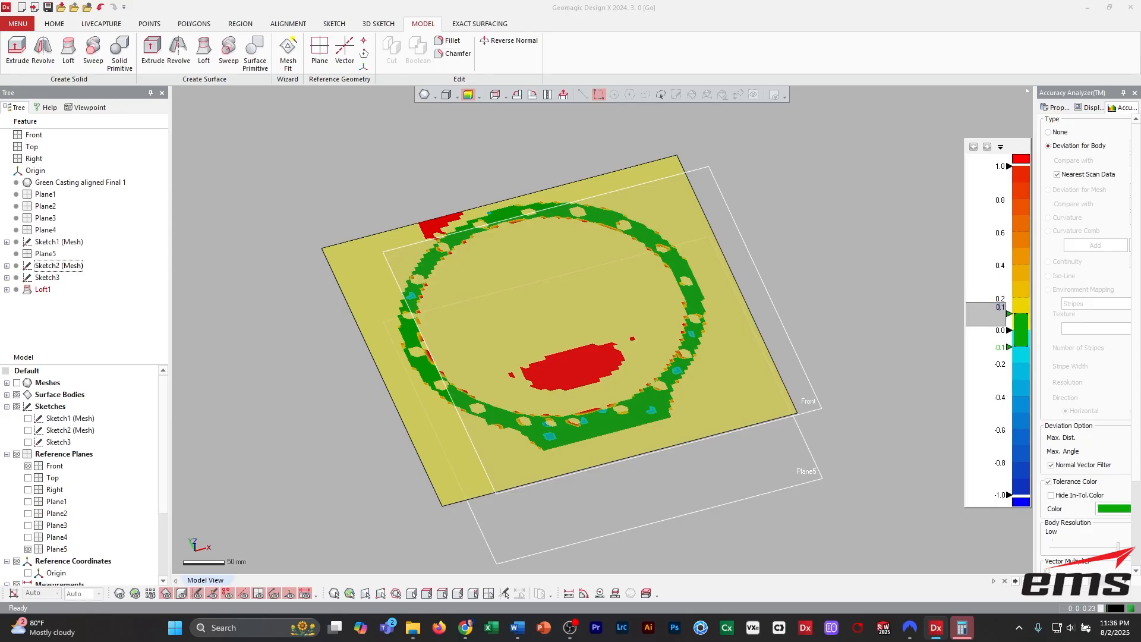
pyautogui.doubleClick(1000, 306)
pyautogui.write('0.02')
pyautogui.press('Return')
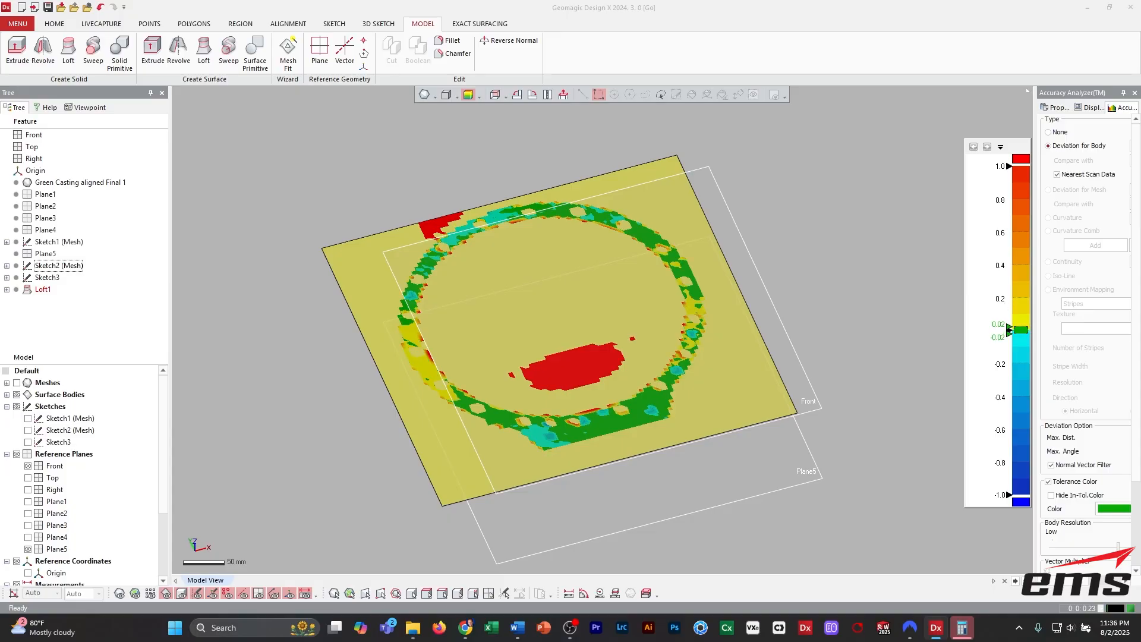
pyautogui.moveTo(1118, 547); pyautogui.dragTo(1132, 547)
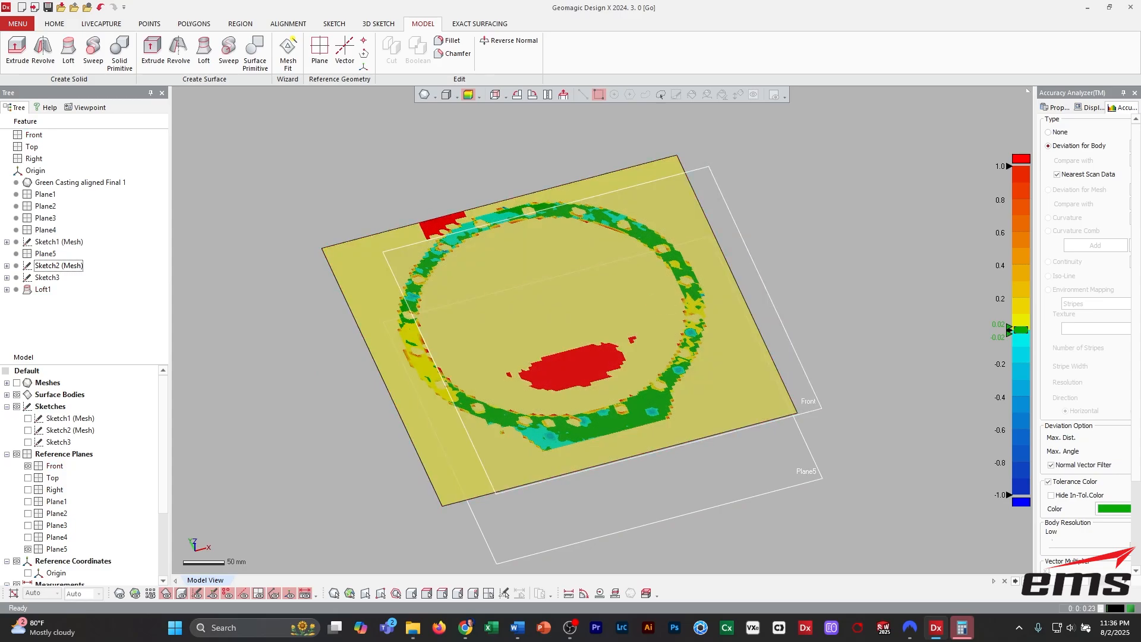
# Hide the reference planes to leave the large flange's deviation map unobstructed.
pyautogui.moveTo(765, 441); pyautogui.dragTo(792, 366, button='right')
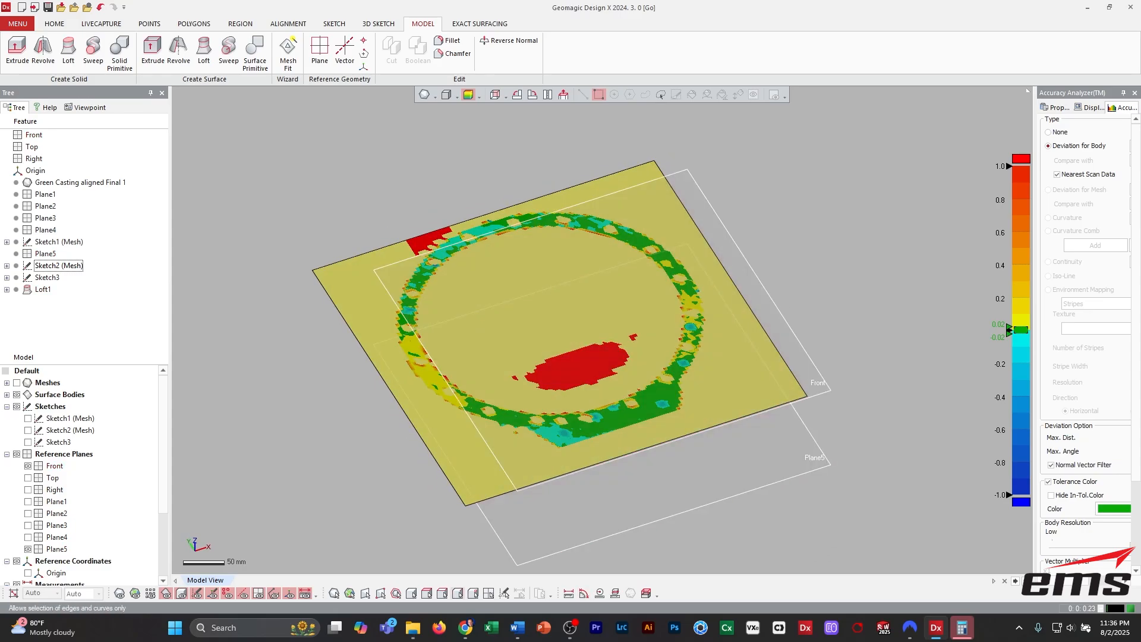
pyautogui.click(258, 593)
pyautogui.moveTo(476, 434); pyautogui.dragTo(494, 445, button='right')
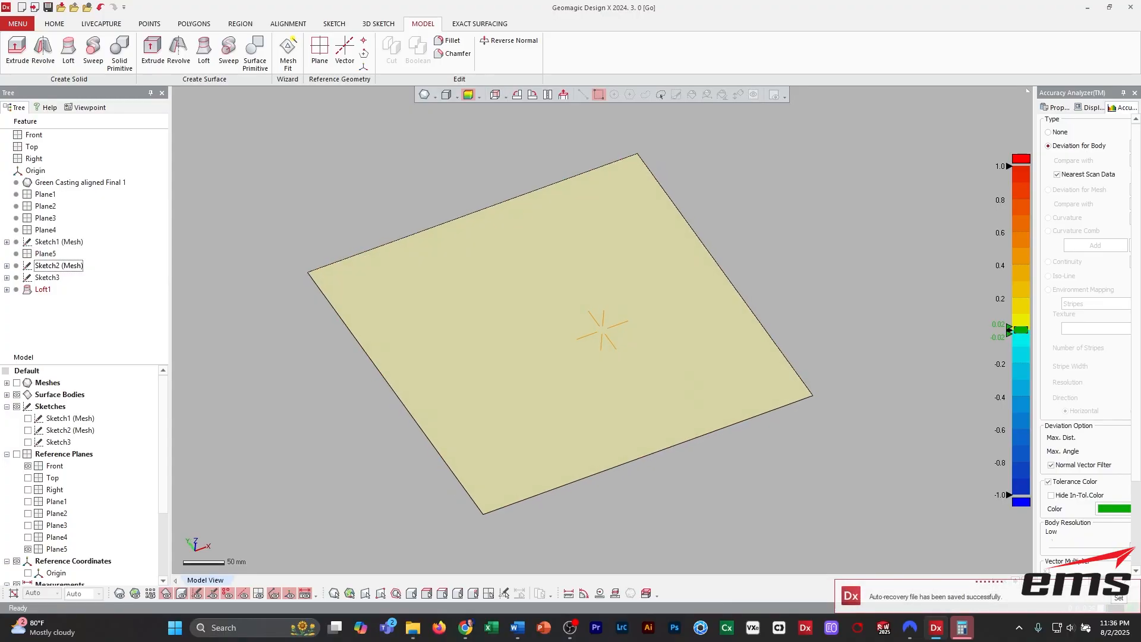
pyautogui.scroll(2, 602, 330)
pyautogui.moveTo(603, 331); pyautogui.dragTo(585, 332, button='right')
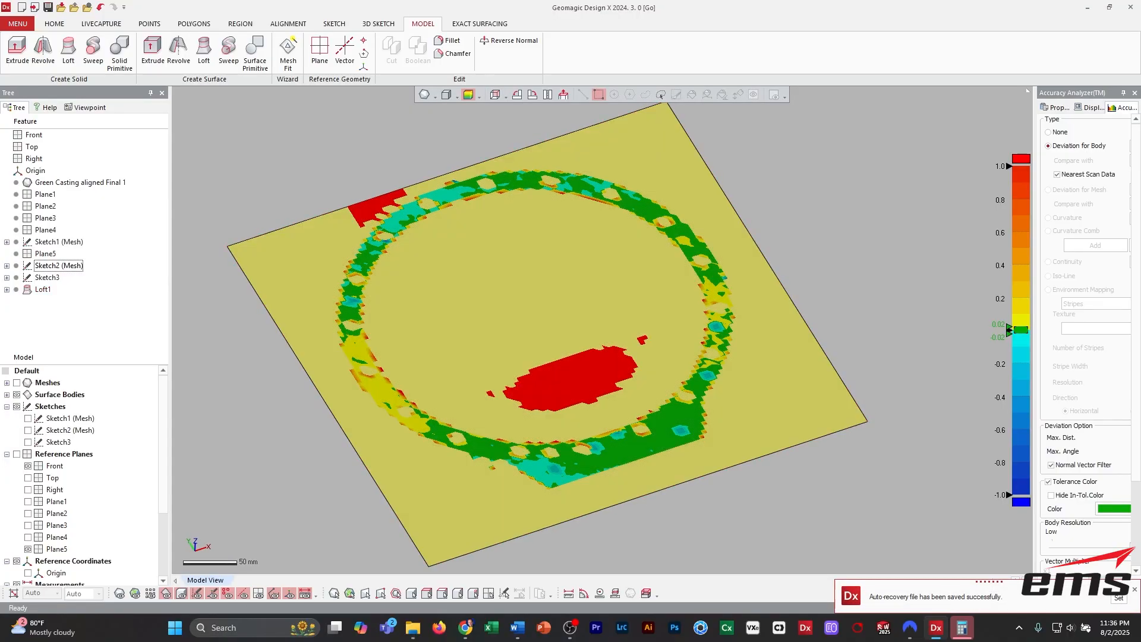
# Narrow the deviation colour scale's maximum first to 0.25 and finally to 0.06.
pyautogui.moveTo(998, 166)
pyautogui.click(997, 147)
pyautogui.click(1053, 150)
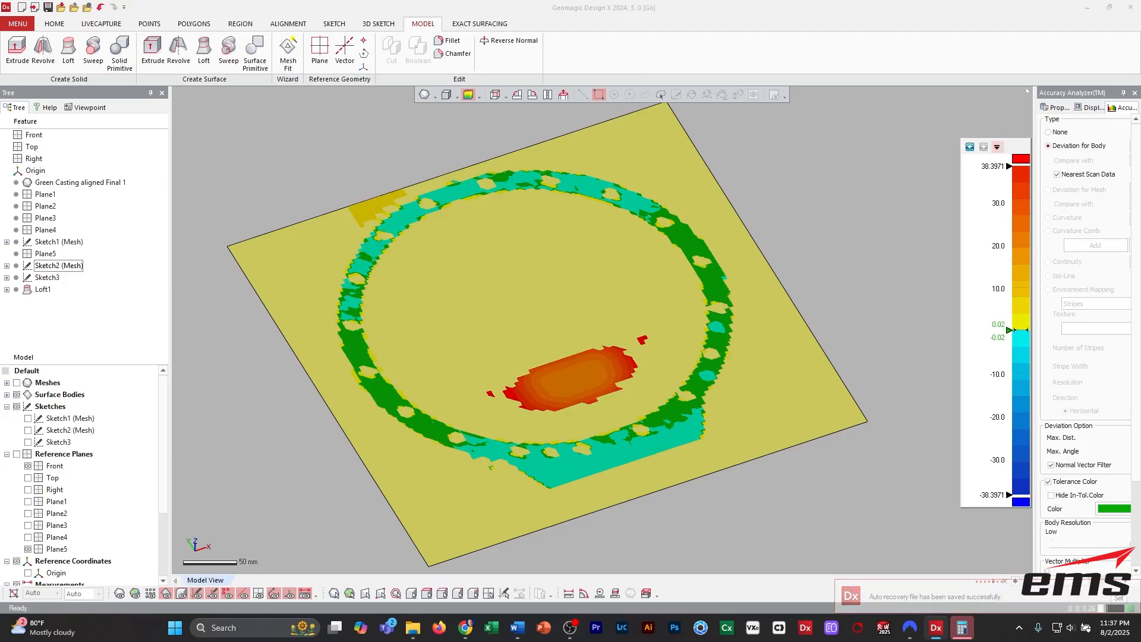
pyautogui.doubleClick(993, 167)
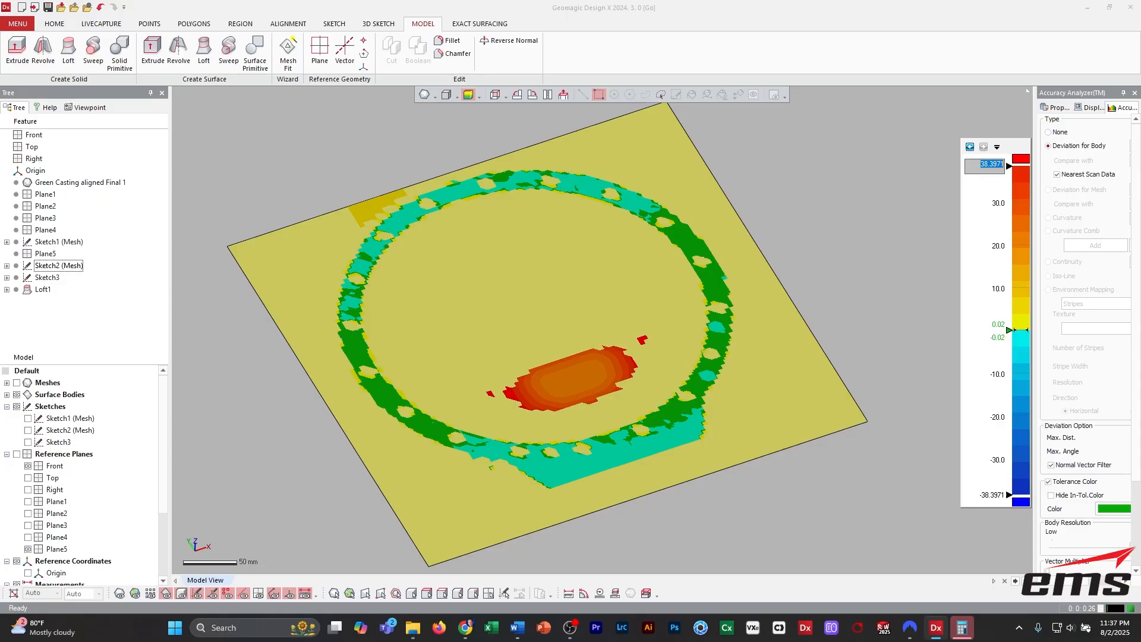
pyautogui.press('BackSpace')
pyautogui.write('25')
pyautogui.press('Return')
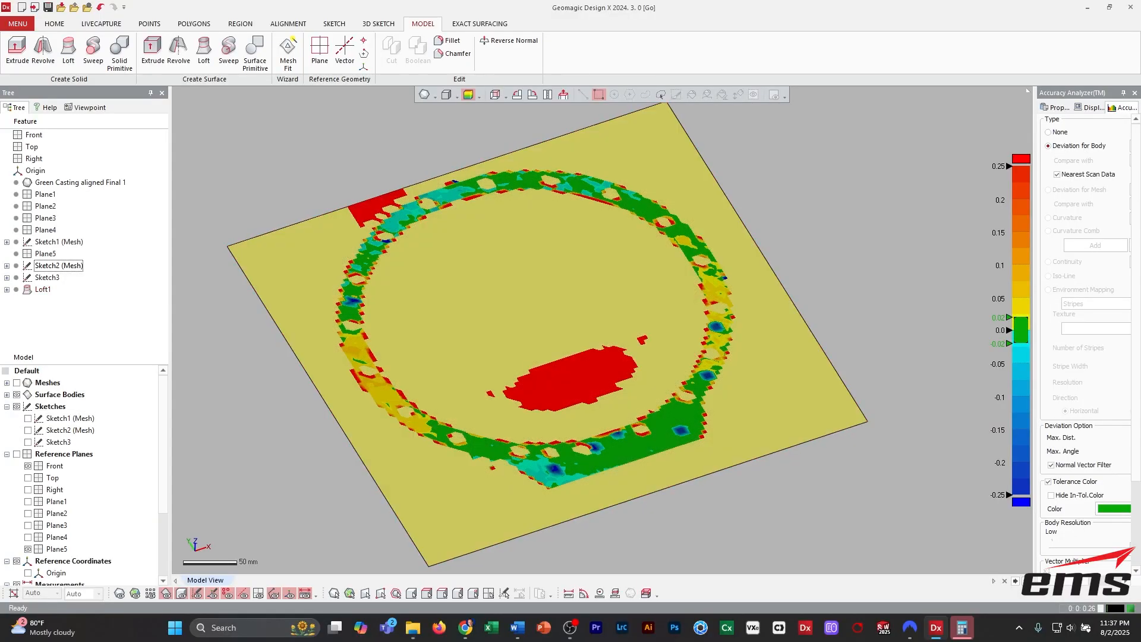
pyautogui.moveTo(604, 334); pyautogui.dragTo(613, 333, button='right')
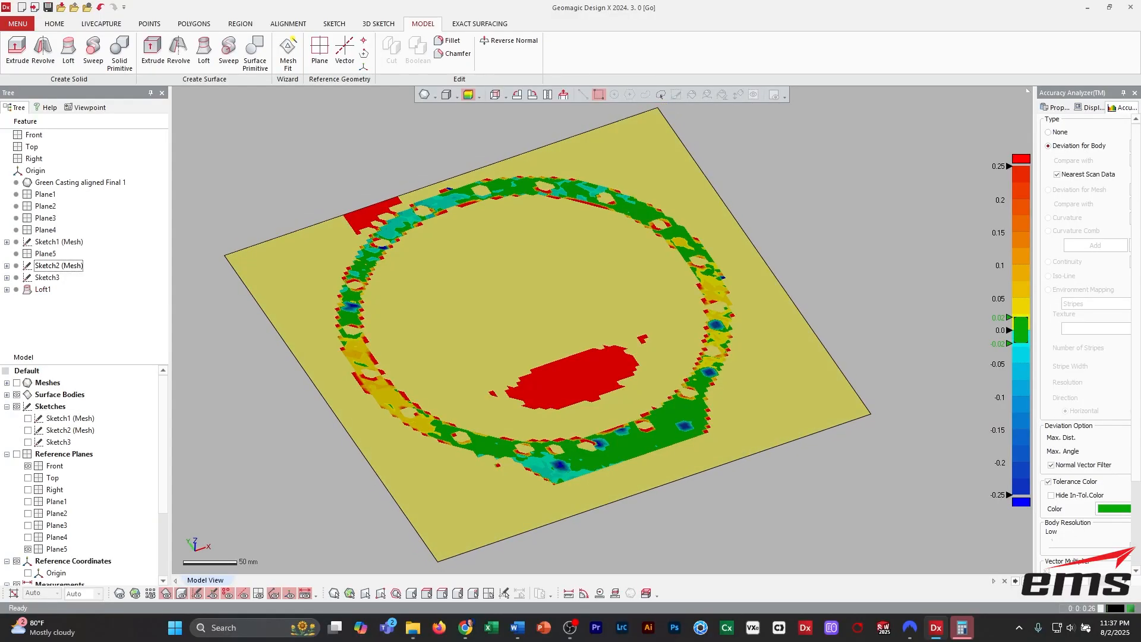
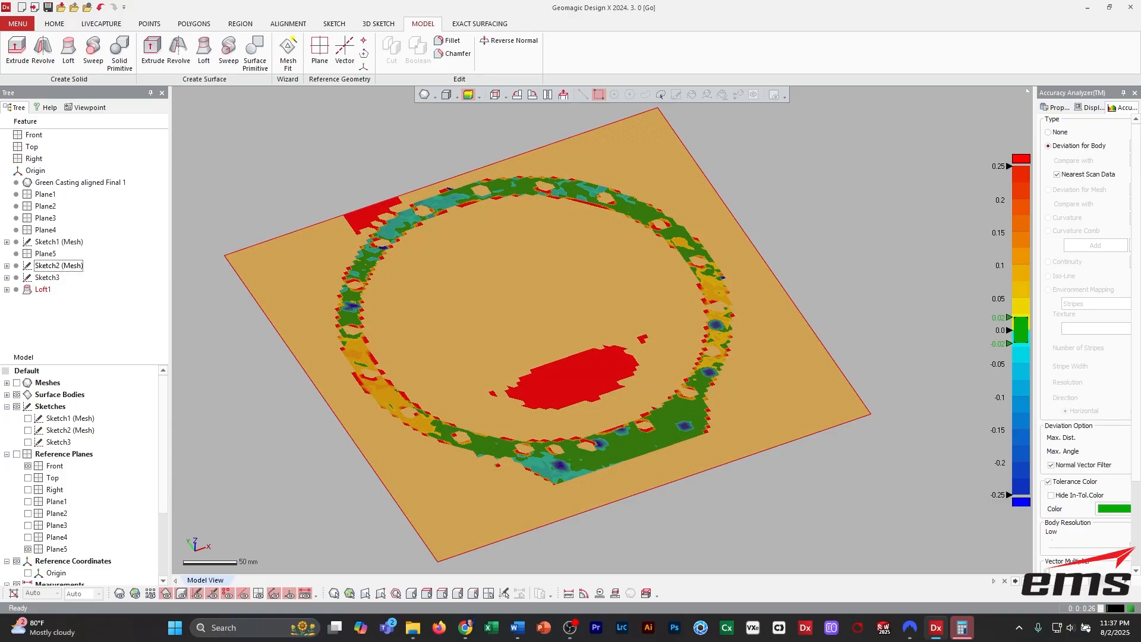
pyautogui.press('Return')
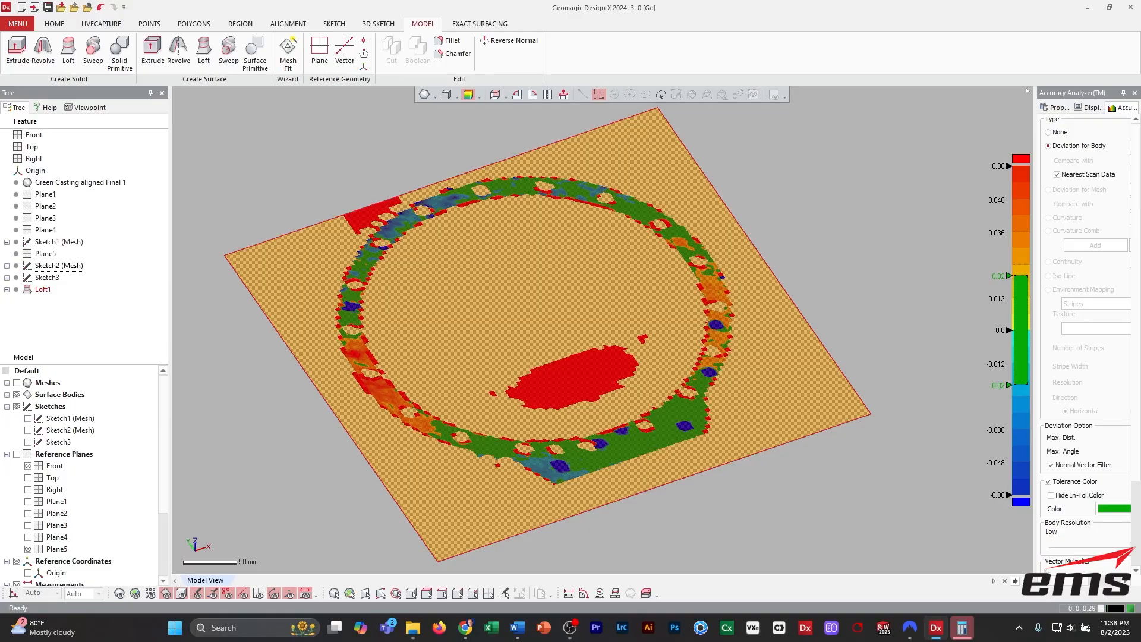
# Capture the large flange's deviation map as a screenshot and save it as the JPG Flatness in the Green Part folder.
pyautogui.scroll(-3, 603, 331)
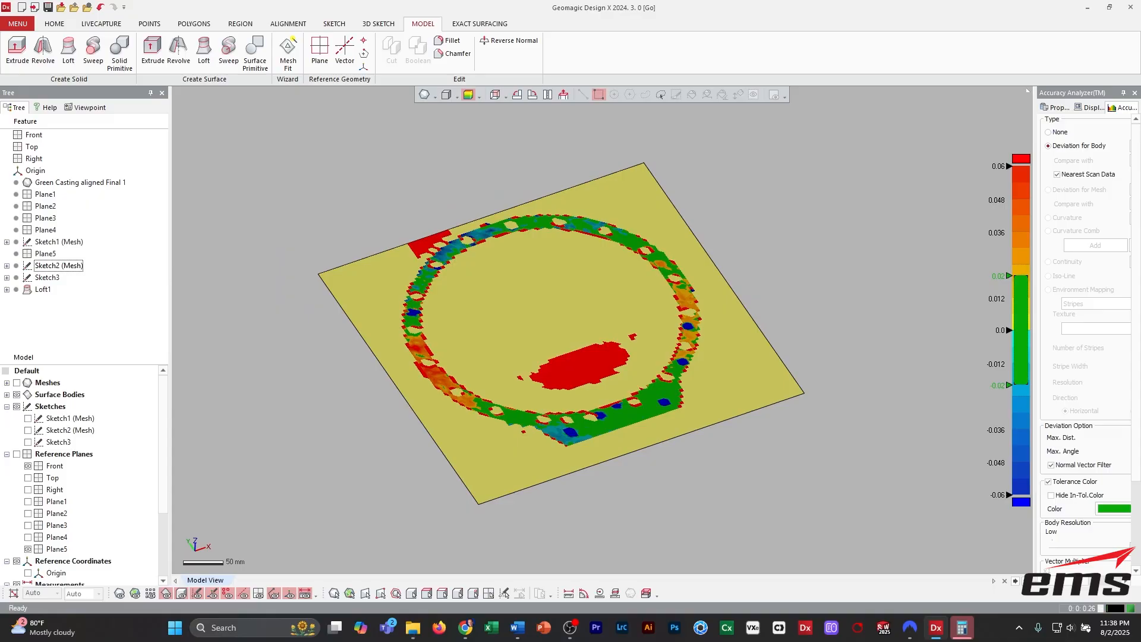
pyautogui.press('Print')
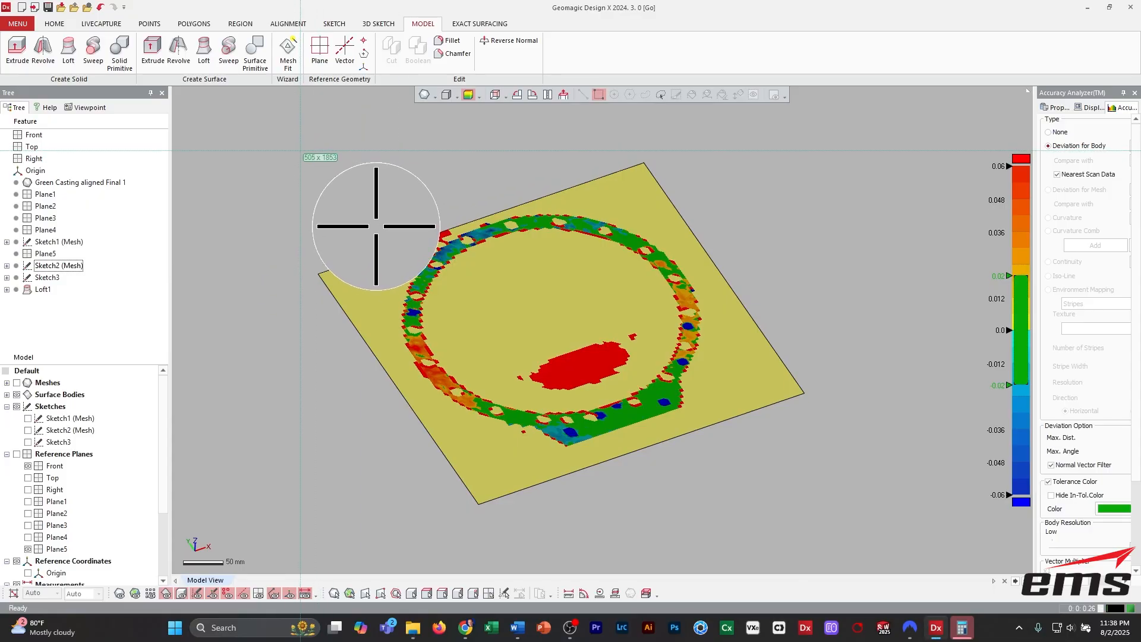
pyautogui.moveTo(300, 150); pyautogui.dragTo(789, 518)
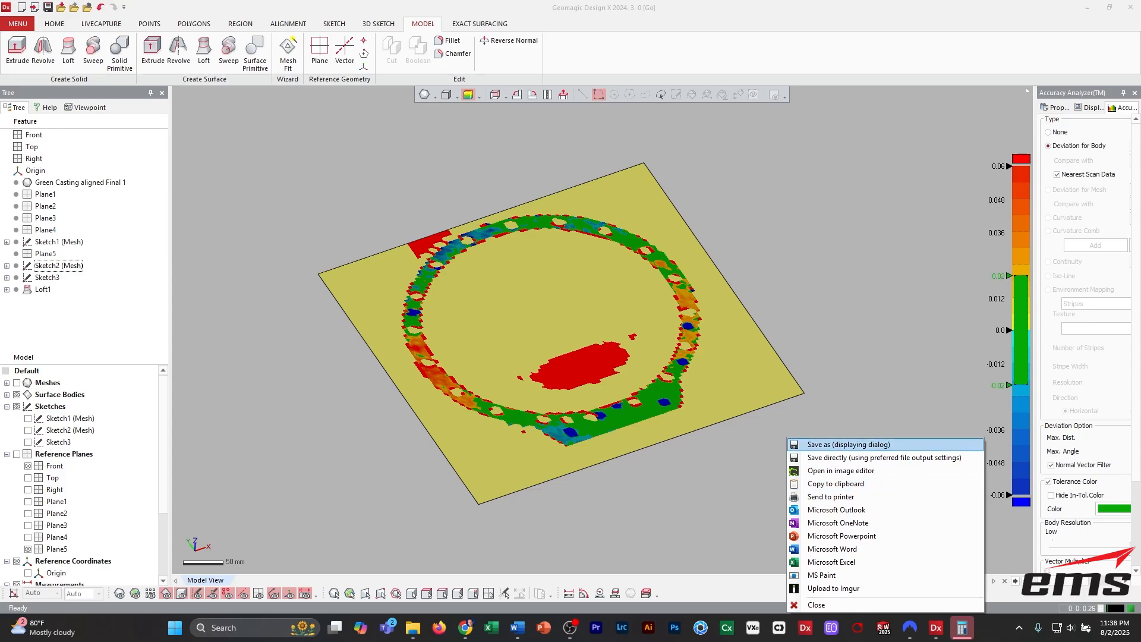
pyautogui.click(848, 444)
pyautogui.write('F')
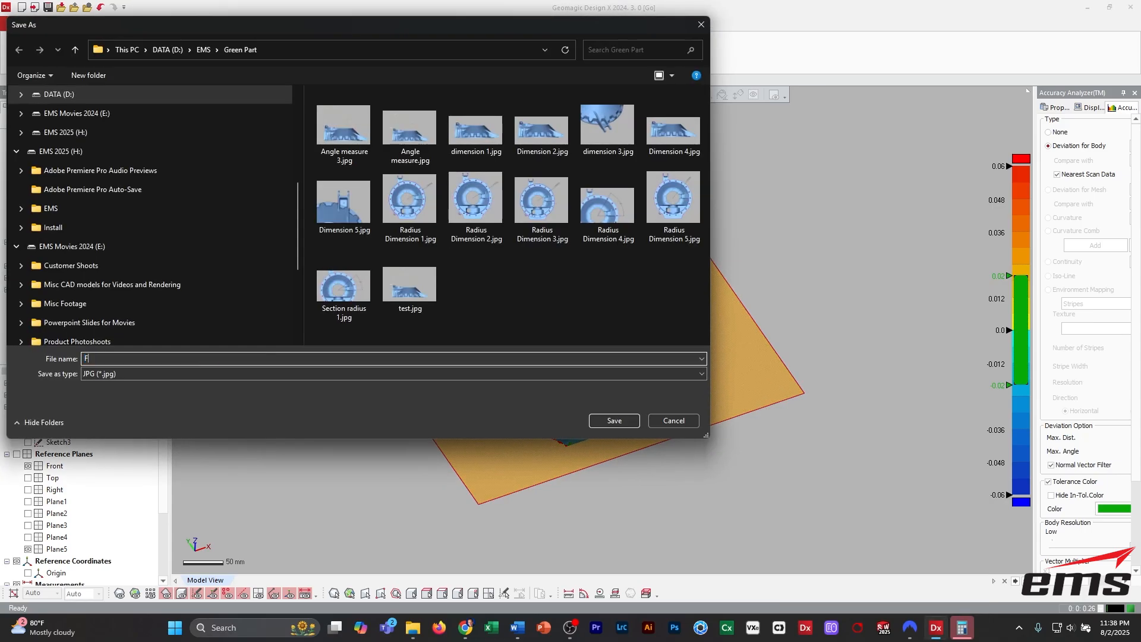
pyautogui.write('latness')
pyautogui.press('Return')
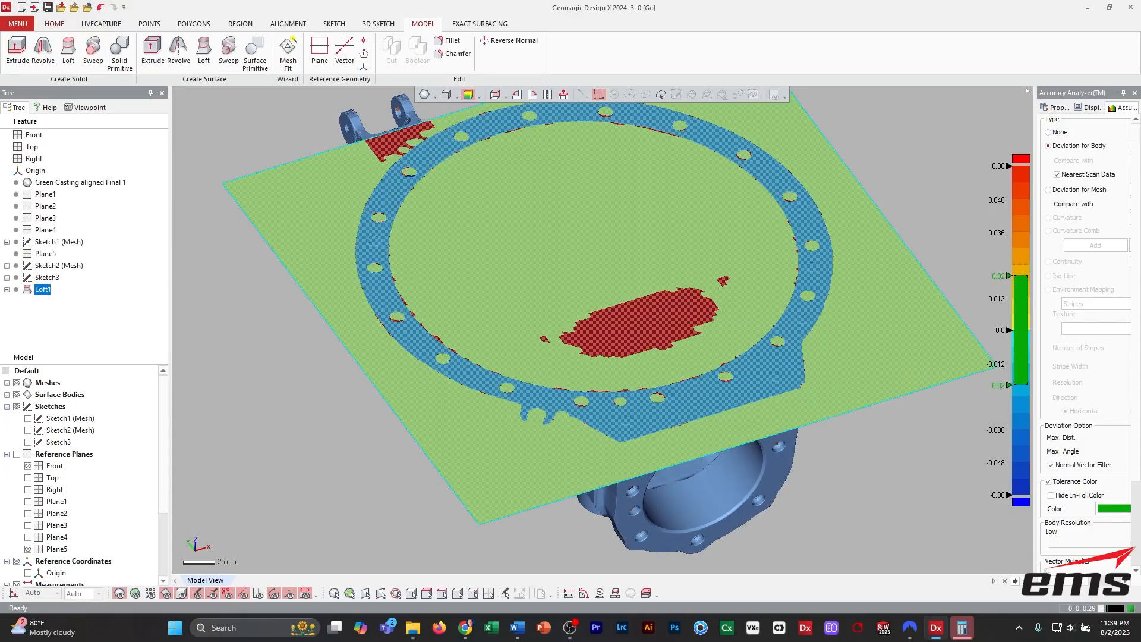
# Measure the Plane - Point distance between the lofted surface and the large flange's face, aligned to the Z axis.
pyautogui.click(18, 23)
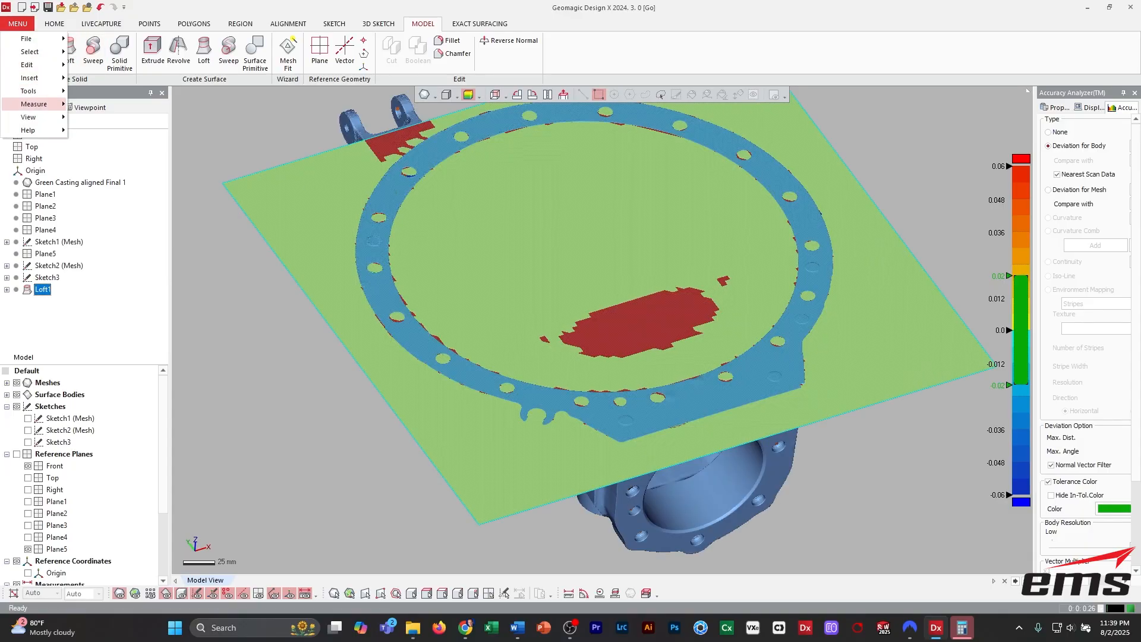
pyautogui.moveTo(36, 104)
pyautogui.click(115, 104)
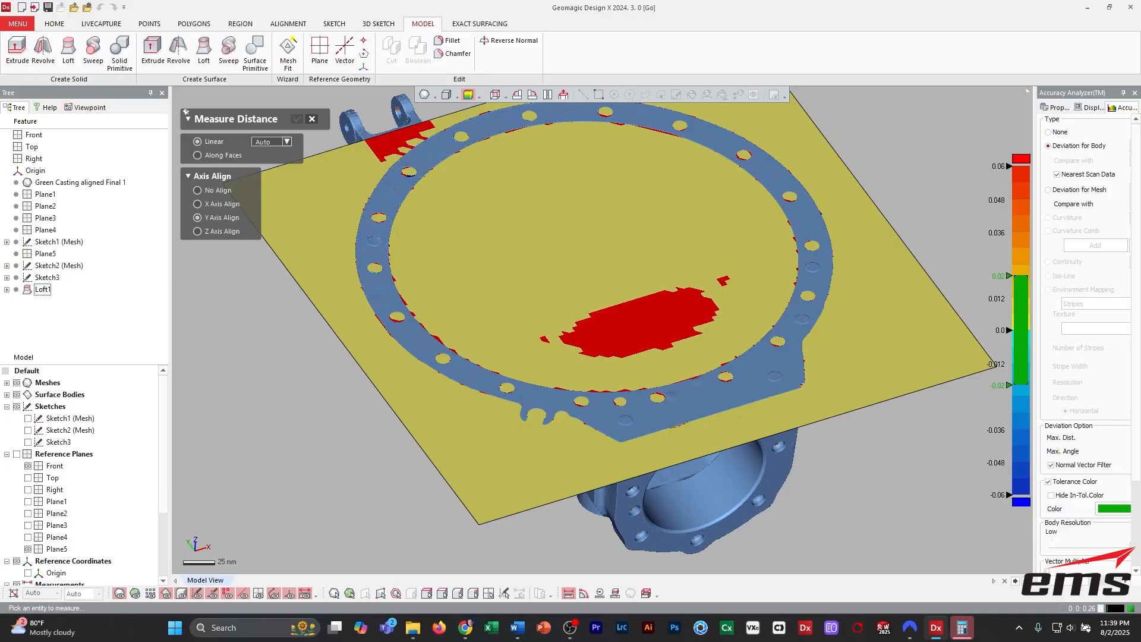
pyautogui.click(287, 141)
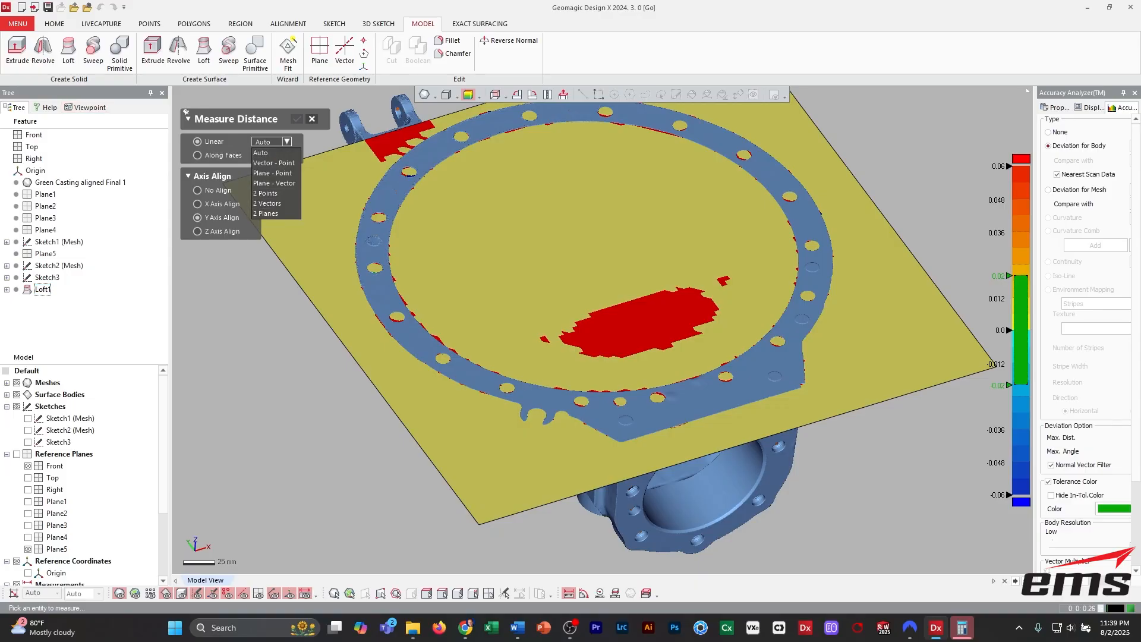
pyautogui.click(273, 173)
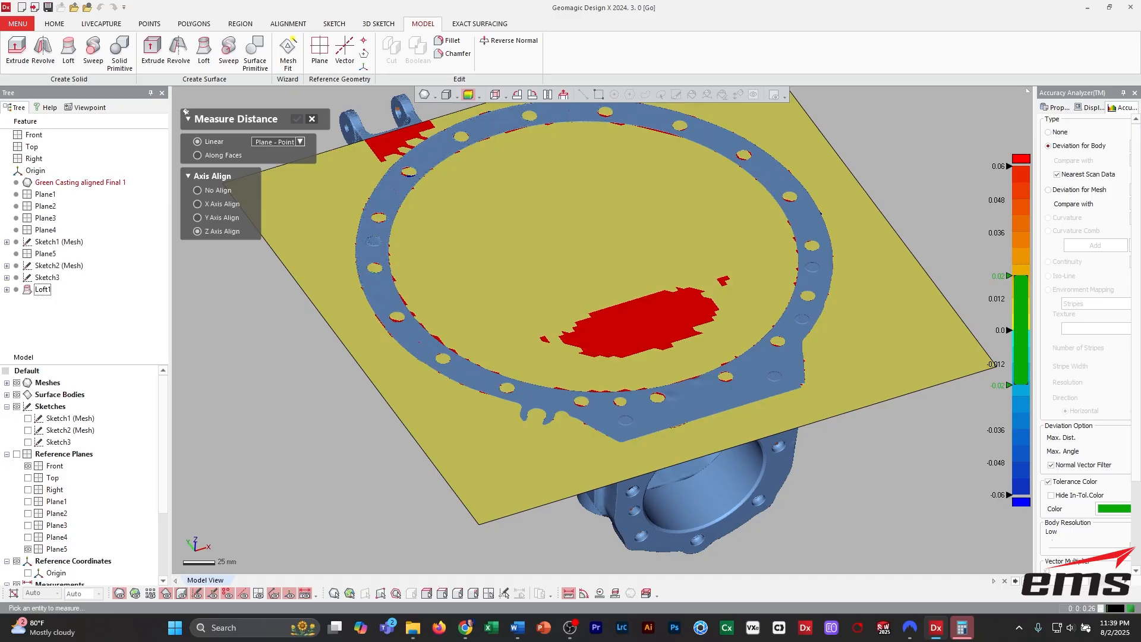
pyautogui.click(419, 341)
pyautogui.click(419, 339)
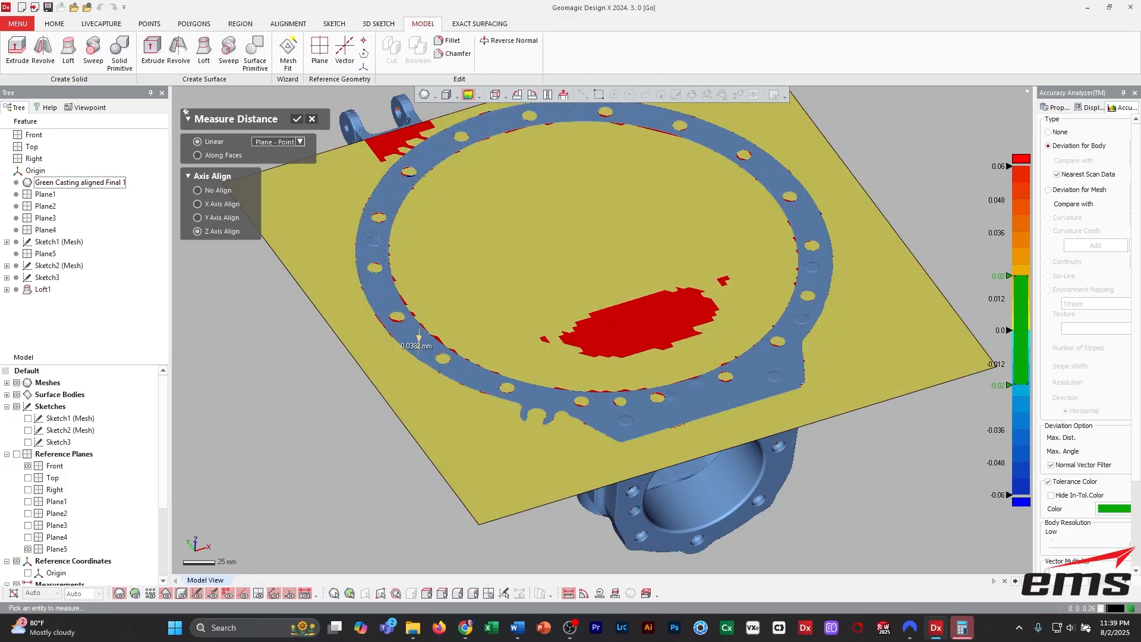
pyautogui.press('Return')
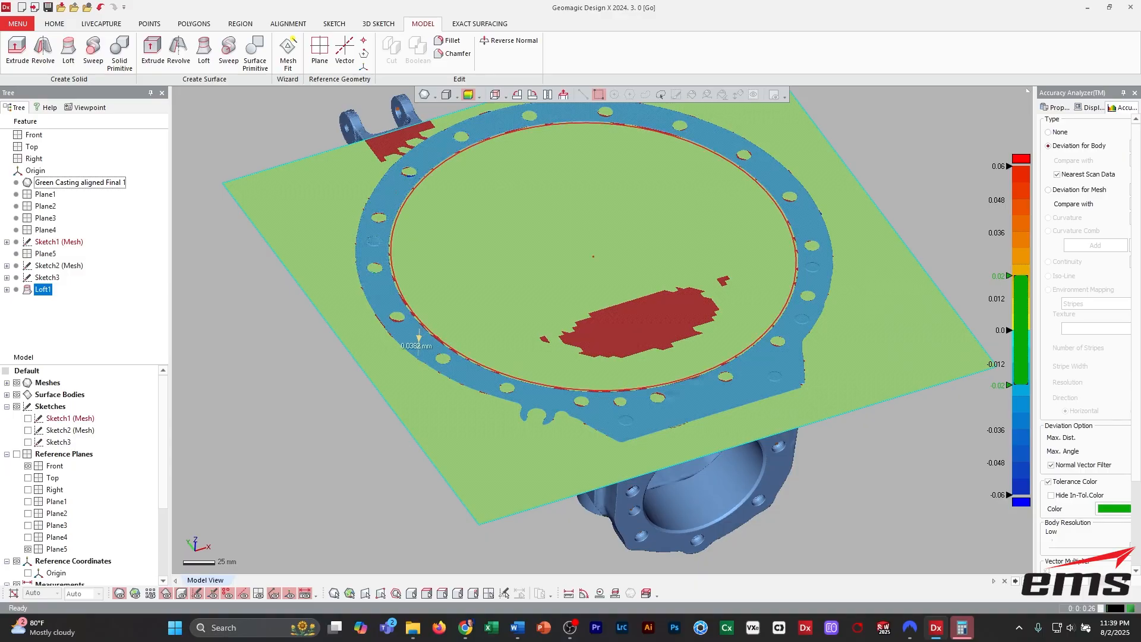
# Hide the scan mesh, capture the deviation map with its distance measurement, and save the screenshot as Flatness 2.
pyautogui.hotkey('ctrl', '1')
pyautogui.keyDown('ctrl'); pyautogui.moveTo(595, 262); pyautogui.dragTo(610, 289, button='right'); pyautogui.keyUp('ctrl')
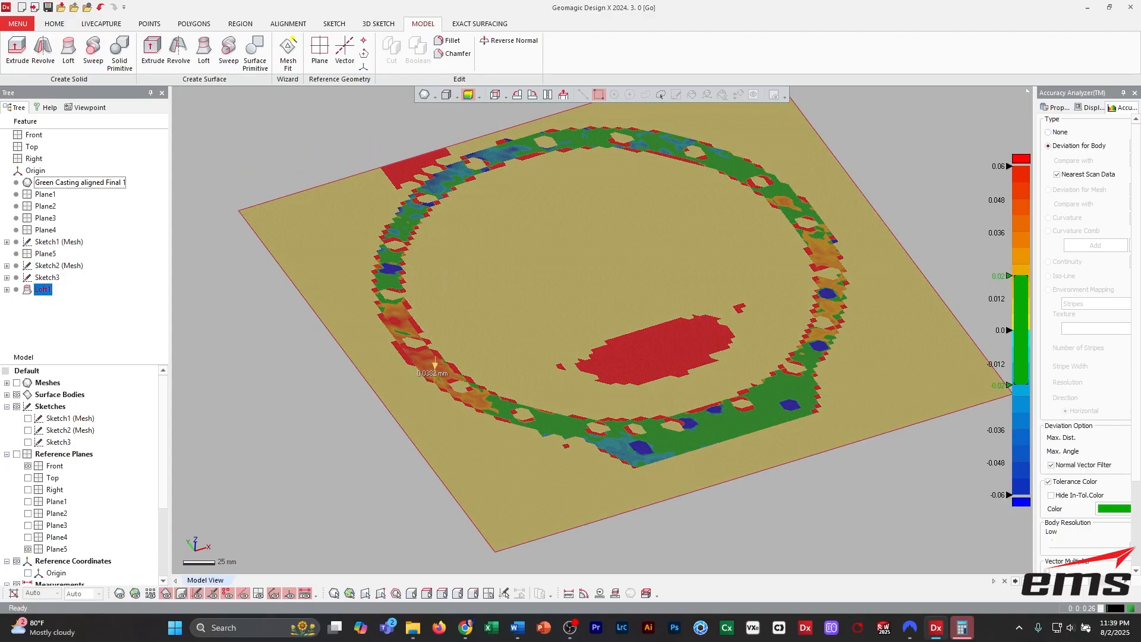
pyautogui.press('Print')
pyautogui.moveTo(293, 119); pyautogui.dragTo(884, 488)
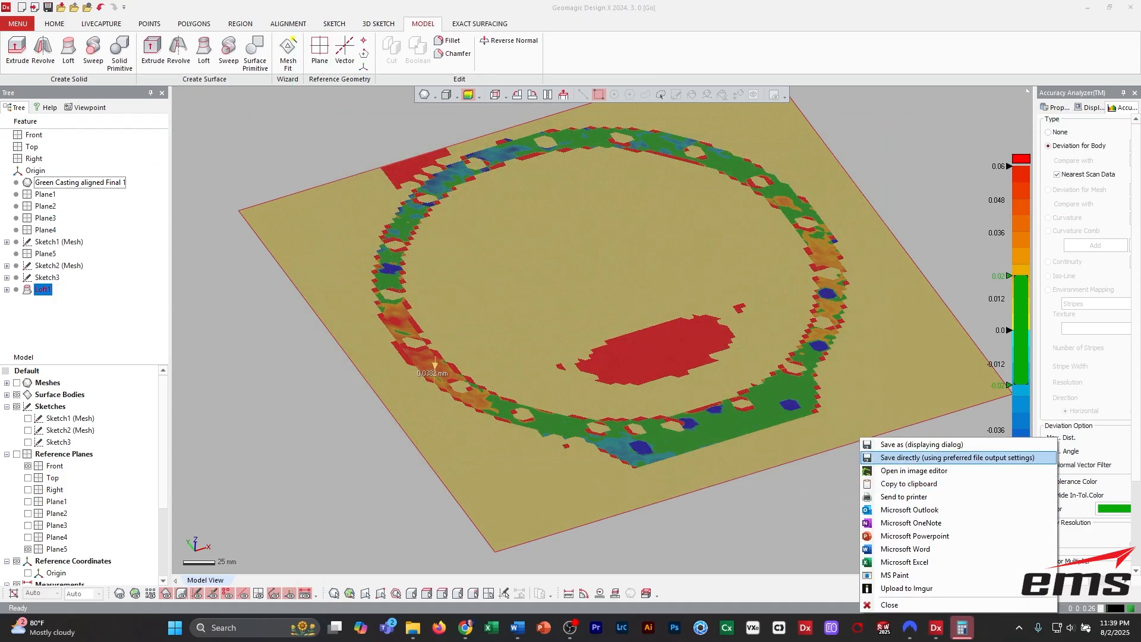
pyautogui.click(922, 445)
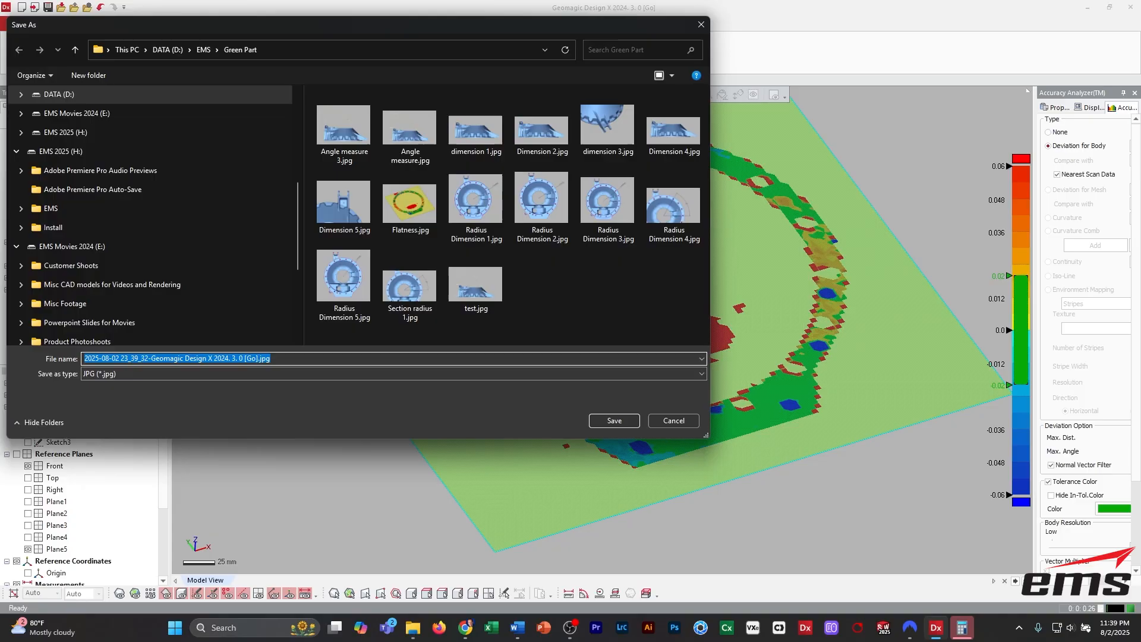
pyautogui.write('Flatn')
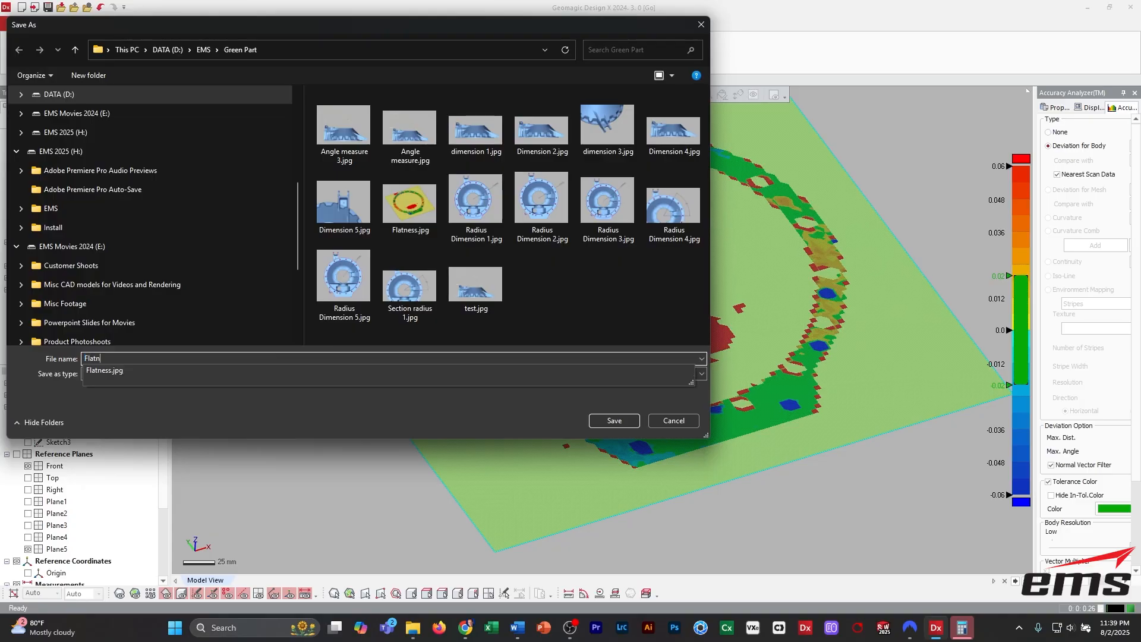
pyautogui.write('ess 2')
pyautogui.press('Return')
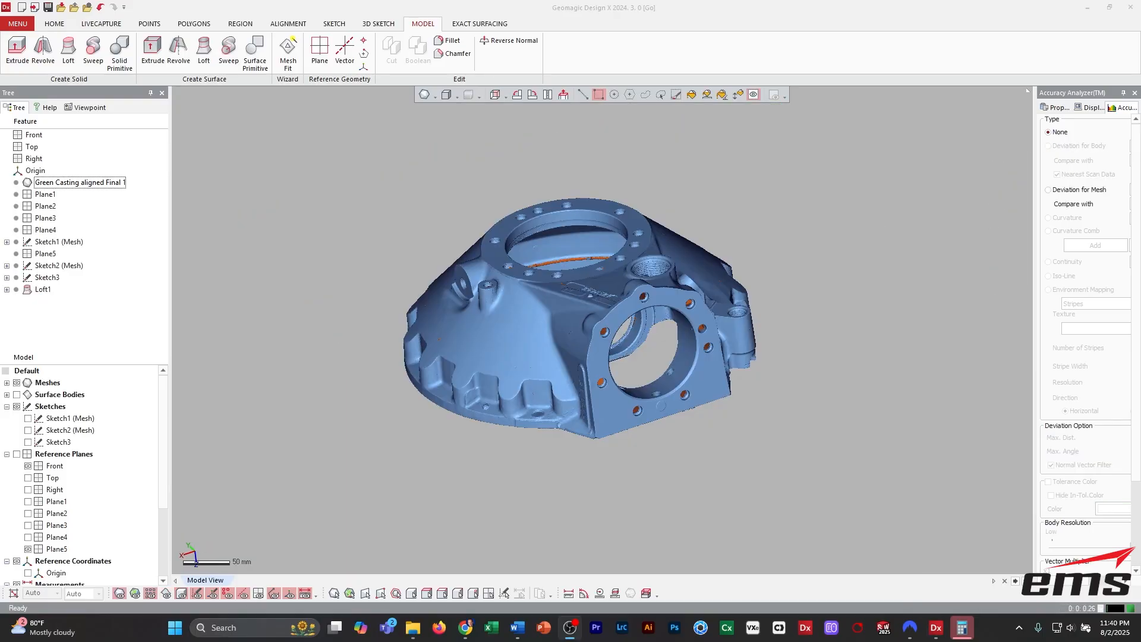
# Start the Surface Primitive command for the scanned casting with the smaller side flange in view.
pyautogui.moveTo(600, 329); pyautogui.dragTo(553, 350, button='right')
pyautogui.scroll(2, 570, 321)
pyautogui.moveTo(600, 321)
pyautogui.mouseDown(button='right')
pyautogui.moveTo(605, 360)
pyautogui.moveTo(616, 357)
pyautogui.moveTo(612, 327)
pyautogui.mouseUp(button='right')
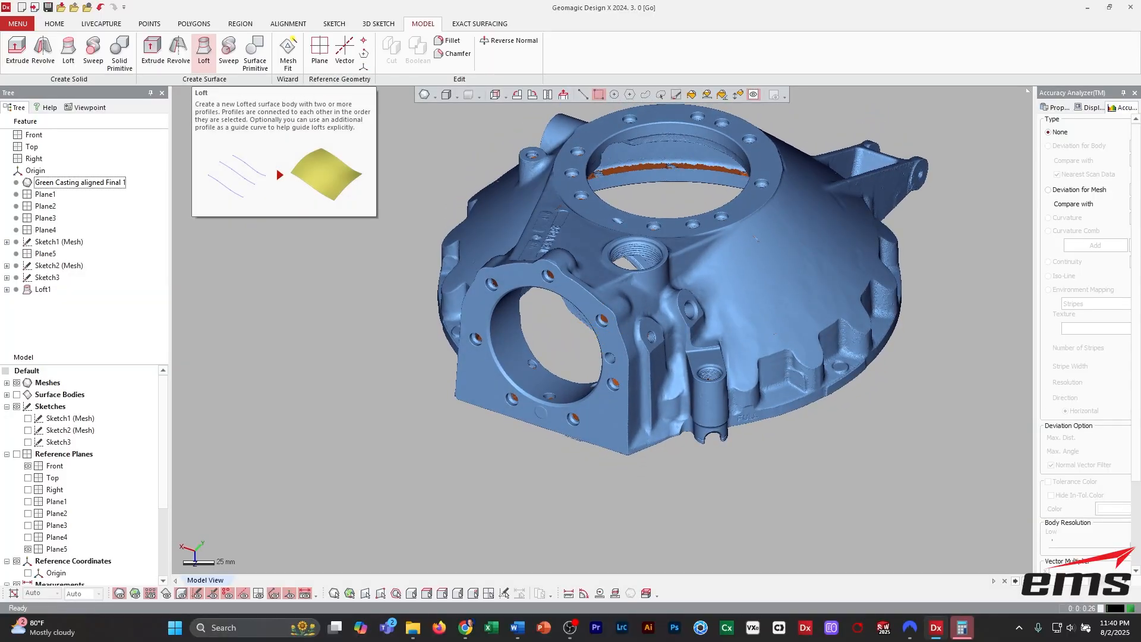
pyautogui.moveTo(762, 334); pyautogui.dragTo(764, 319, button='right')
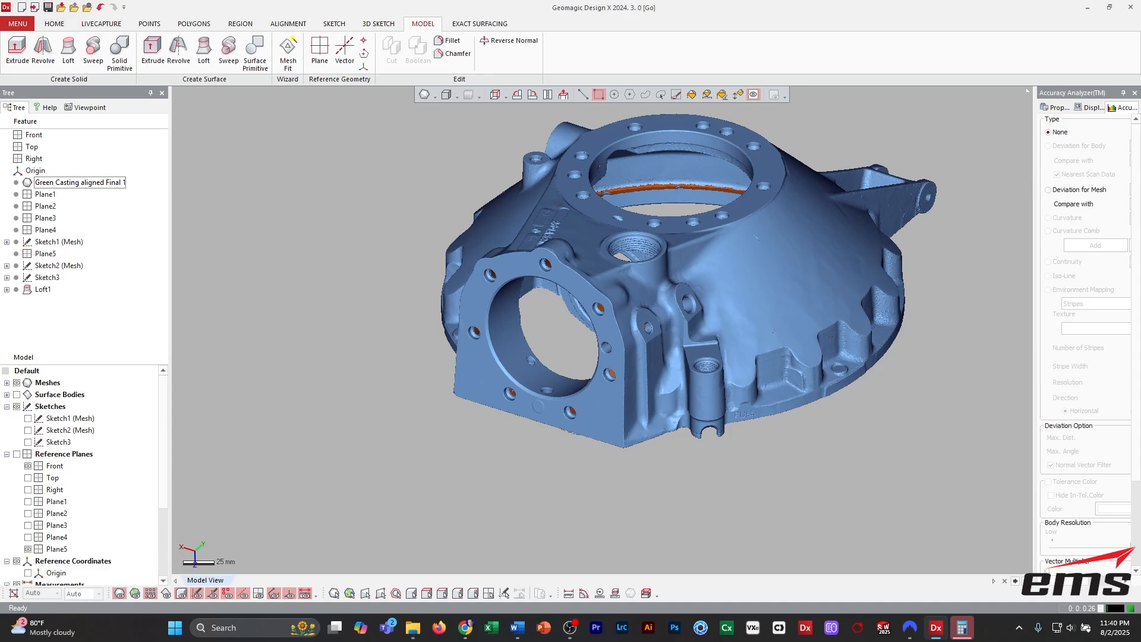
pyautogui.moveTo(604, 334); pyautogui.dragTo(608, 330, button='right')
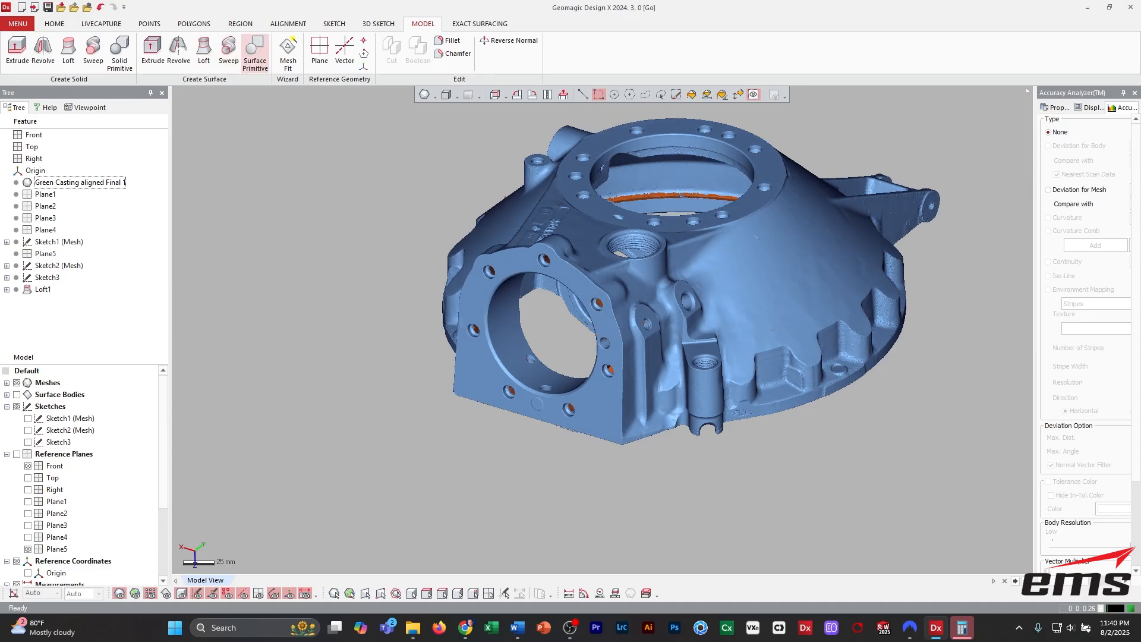
pyautogui.click(255, 54)
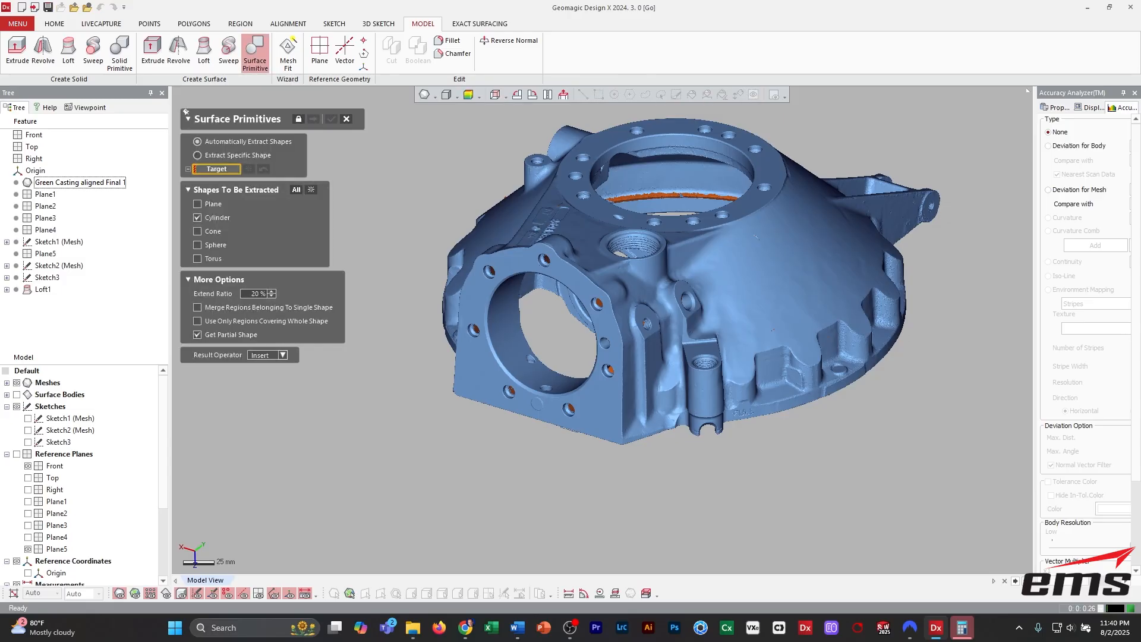
# Discard the open Surface Primitives command and insert a region on the inner wall of the large flange bore.
pyautogui.click(347, 119)
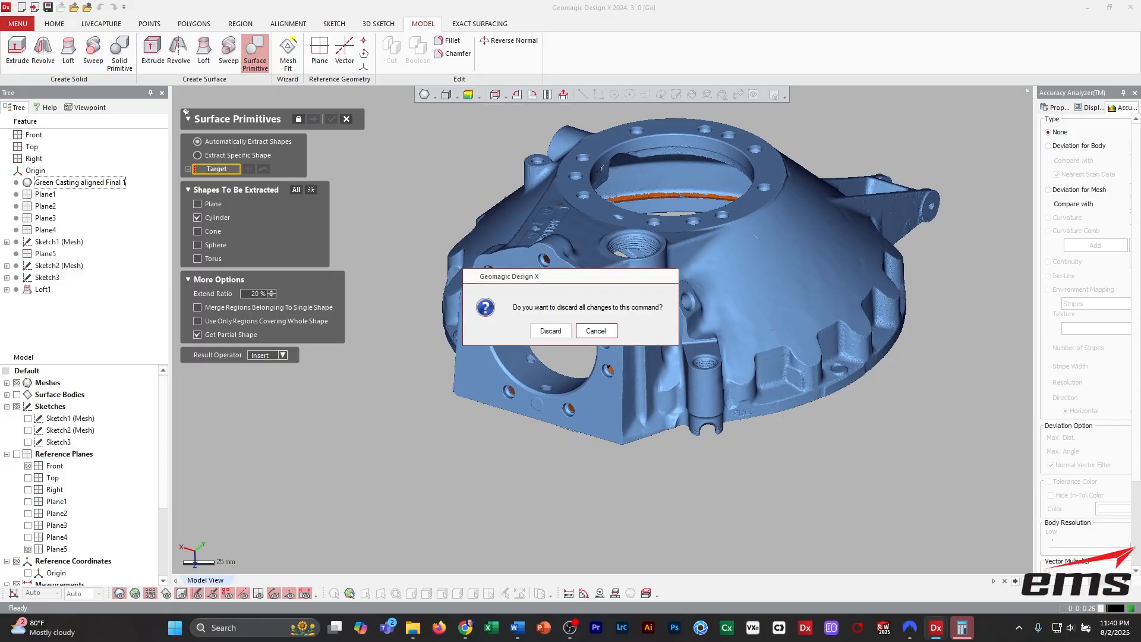
pyautogui.click(550, 331)
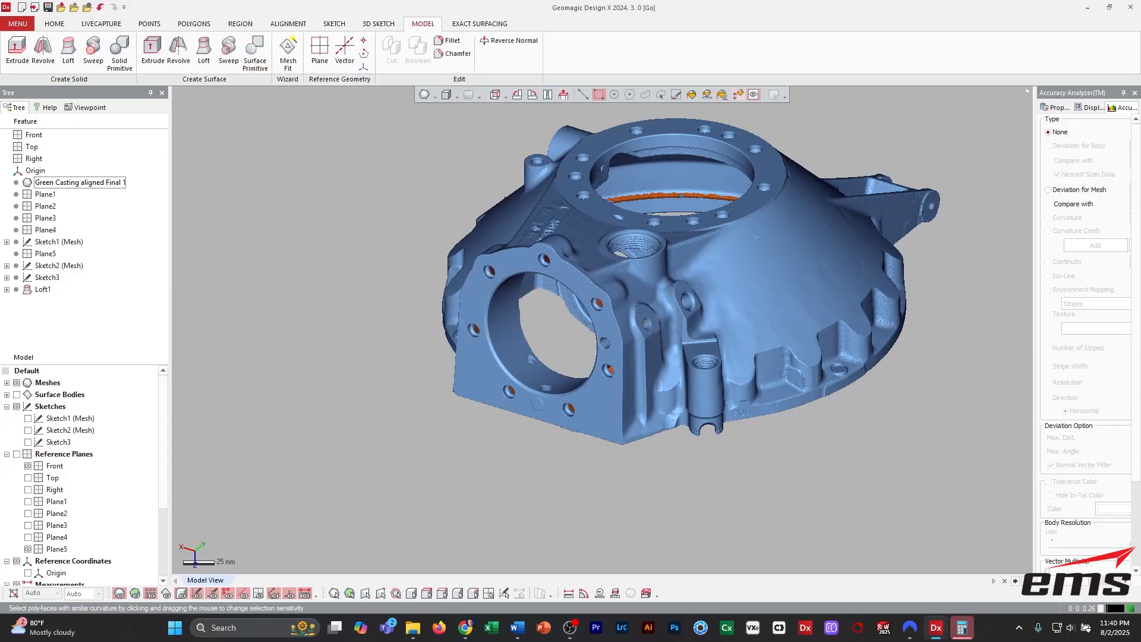
pyautogui.click(512, 349)
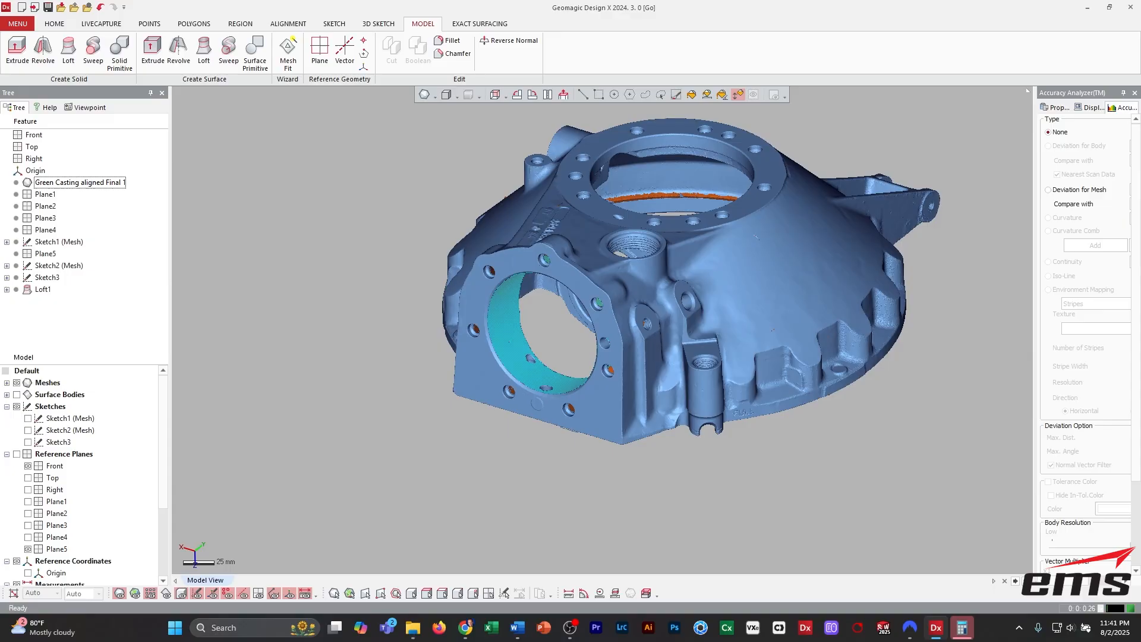
pyautogui.moveTo(512, 349)
pyautogui.mouseDown(button='right')
pyautogui.moveTo(527, 351)
pyautogui.moveTo(553, 206)
pyautogui.moveTo(574, 273)
pyautogui.moveTo(538, 347)
pyautogui.moveTo(522, 355)
pyautogui.mouseUp(button='right')
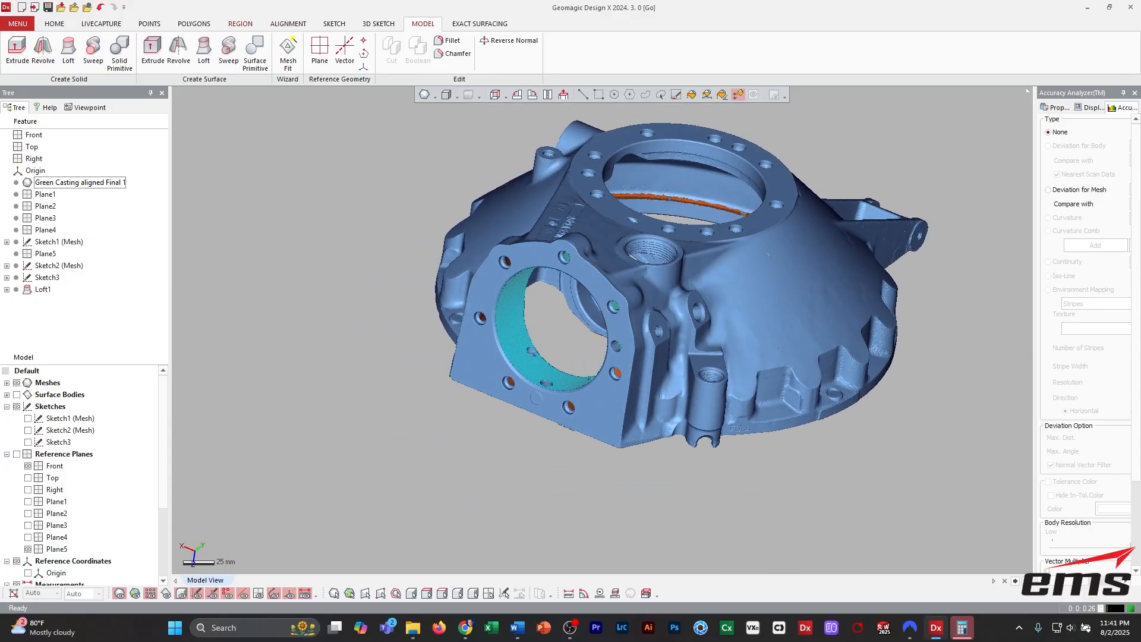
pyautogui.click(240, 24)
pyautogui.click(67, 48)
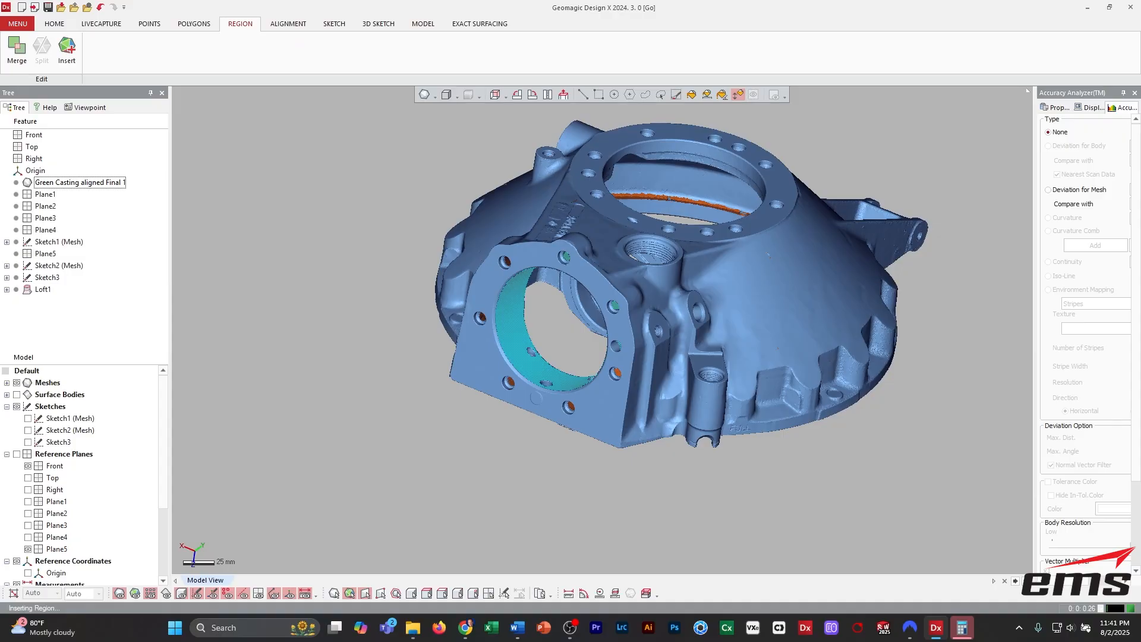
pyautogui.moveTo(617, 343)
pyautogui.mouseDown(button='right')
pyautogui.moveTo(615, 329)
pyautogui.moveTo(603, 333)
pyautogui.mouseUp(button='right')
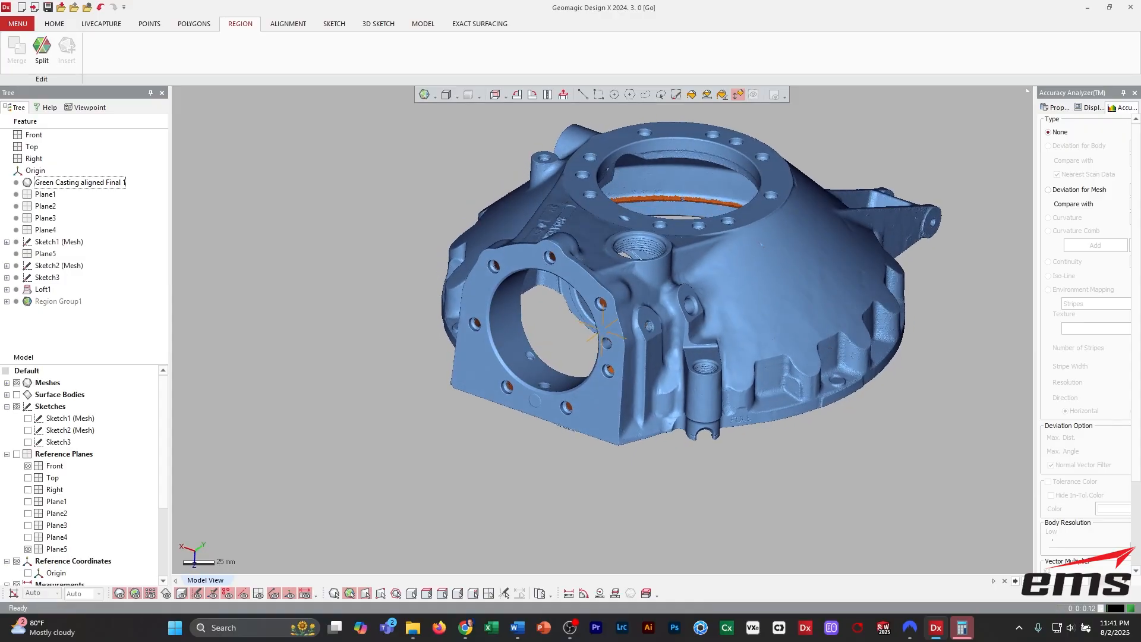
pyautogui.click(583, 95)
pyautogui.moveTo(585, 262); pyautogui.dragTo(580, 248, button='right')
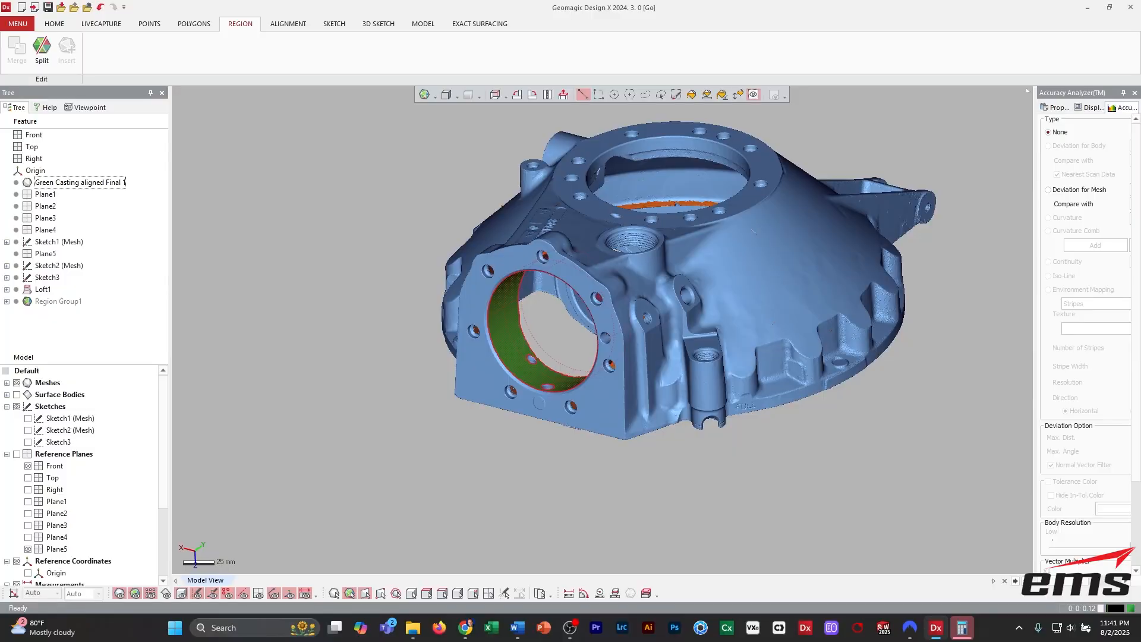
pyautogui.rightClick(670, 363)
pyautogui.press('Escape')
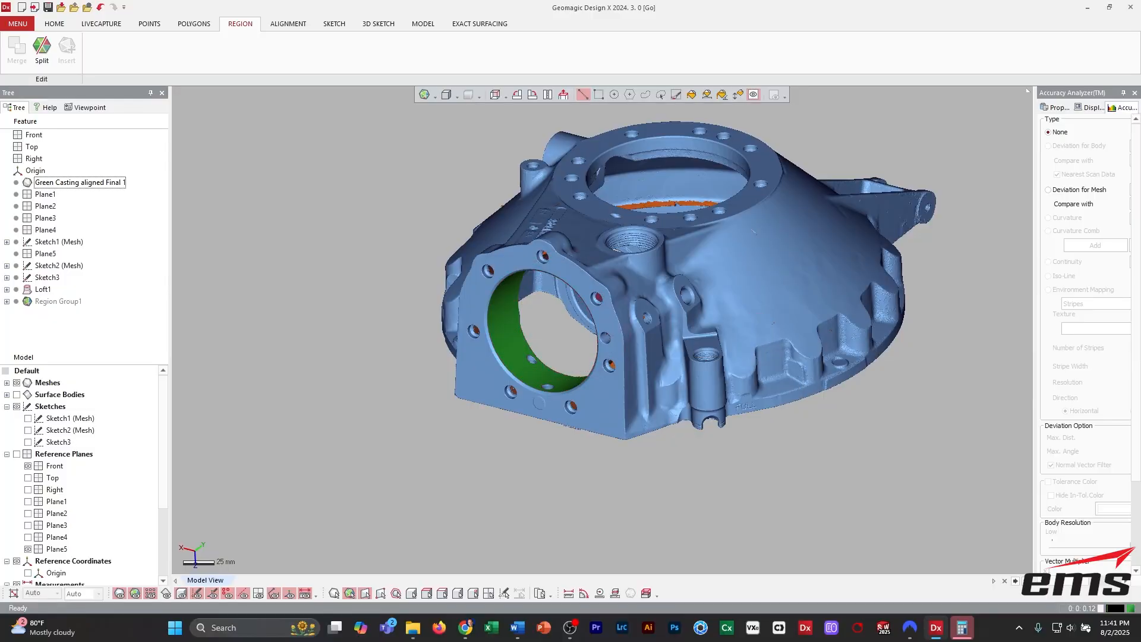
# Extract a cylinder surface from the bore region with Surface Primitives, using an extend ratio of 0%.
pyautogui.click(423, 23)
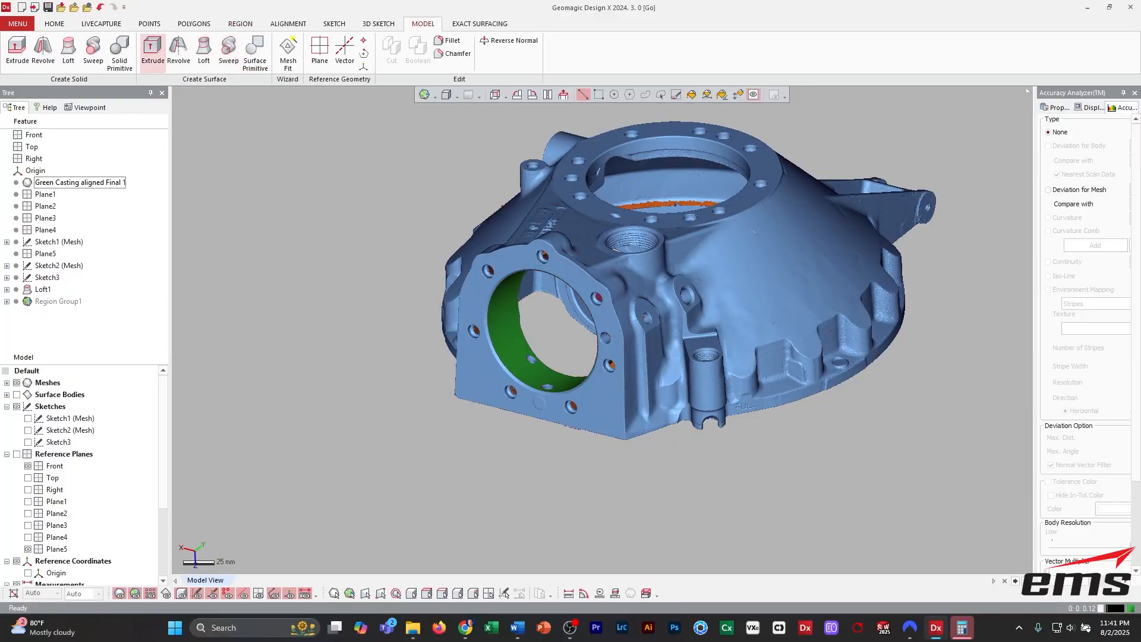
pyautogui.click(255, 52)
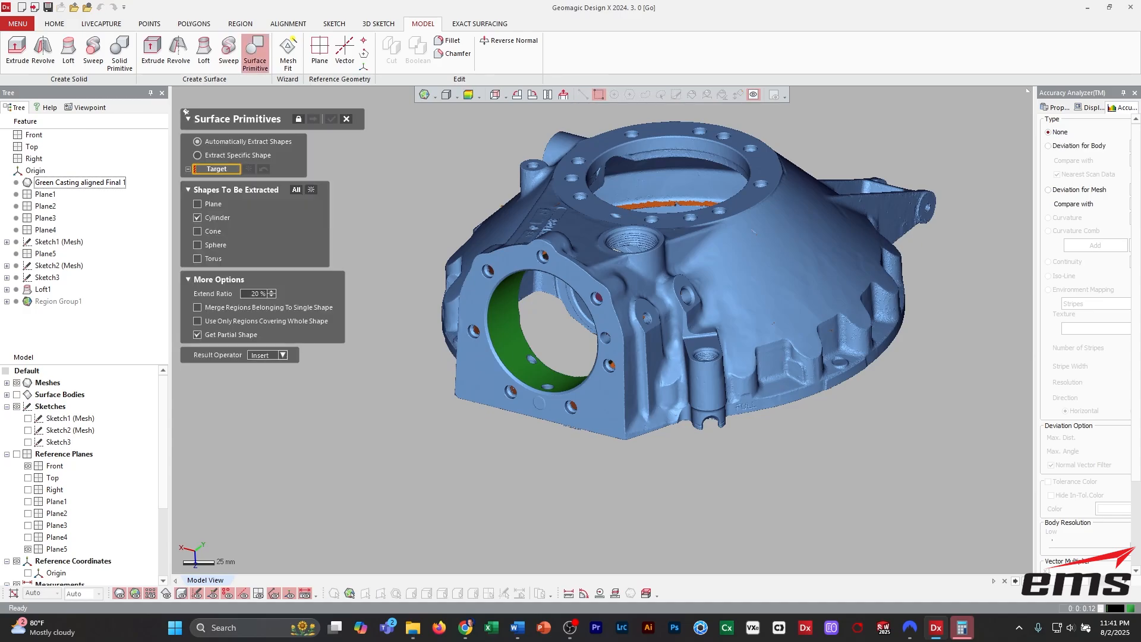
pyautogui.click(512, 340)
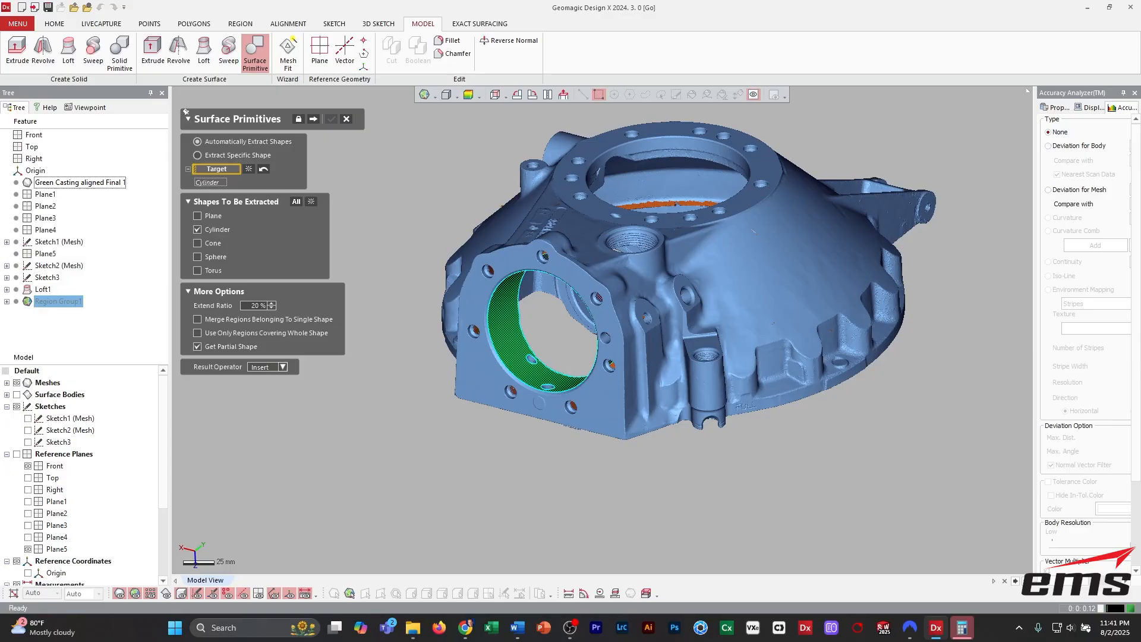
pyautogui.doubleClick(262, 305)
pyautogui.write('0')
pyautogui.press('Return')
pyautogui.press('Return')
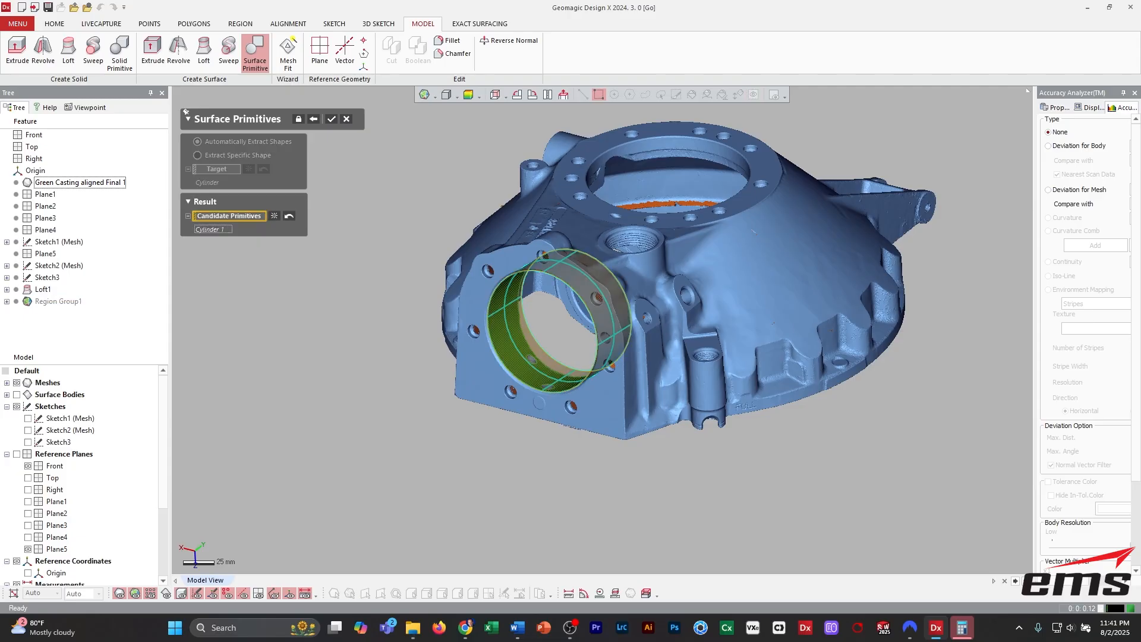
pyautogui.click(331, 118)
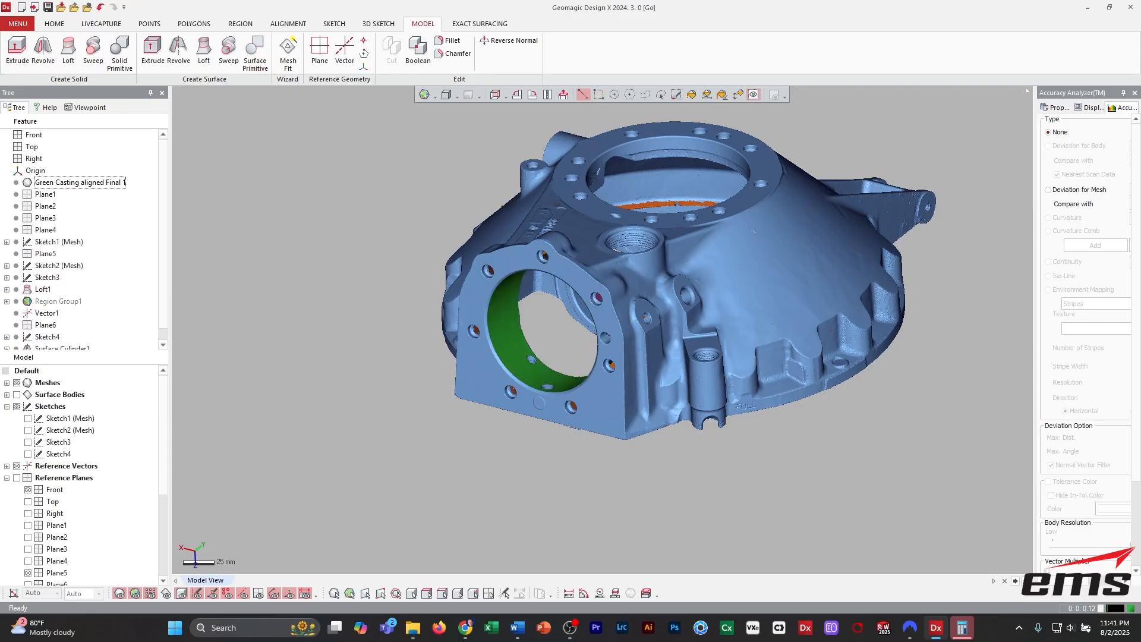
# Show only the extracted cylinder surface, with Loft1 and the mesh hidden, and display its Deviation for Body colour map.
pyautogui.click(17, 395)
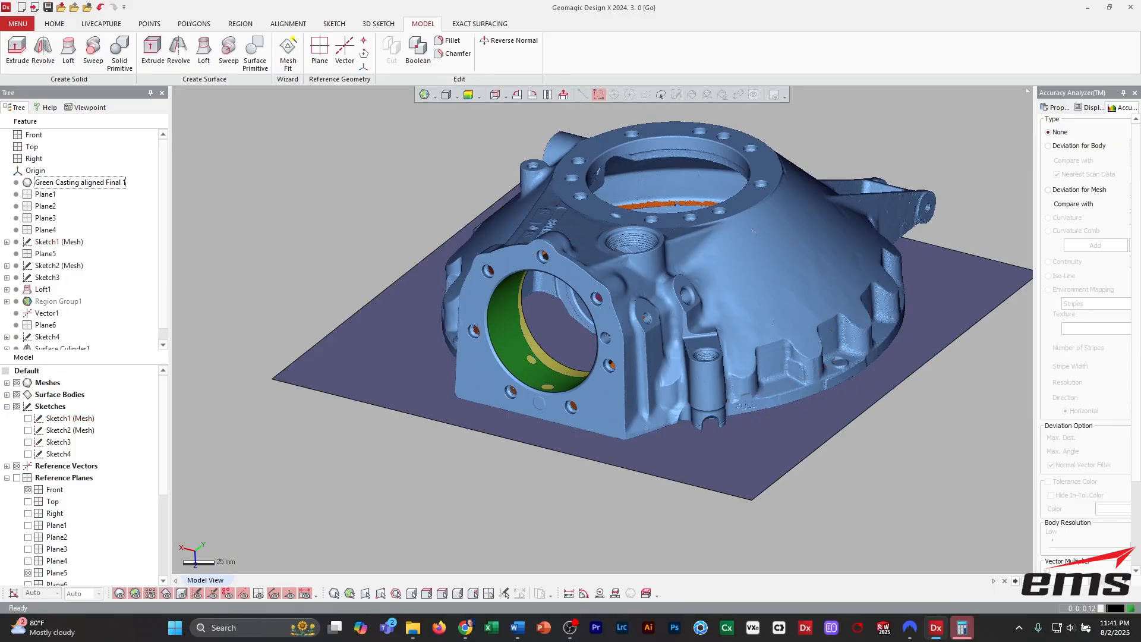
pyautogui.click(7, 394)
pyautogui.click(28, 407)
pyautogui.moveTo(607, 324); pyautogui.dragTo(589, 344, button='right')
pyautogui.click(1049, 146)
pyautogui.scroll(1, 620, 333)
pyautogui.scroll(3, 620, 333)
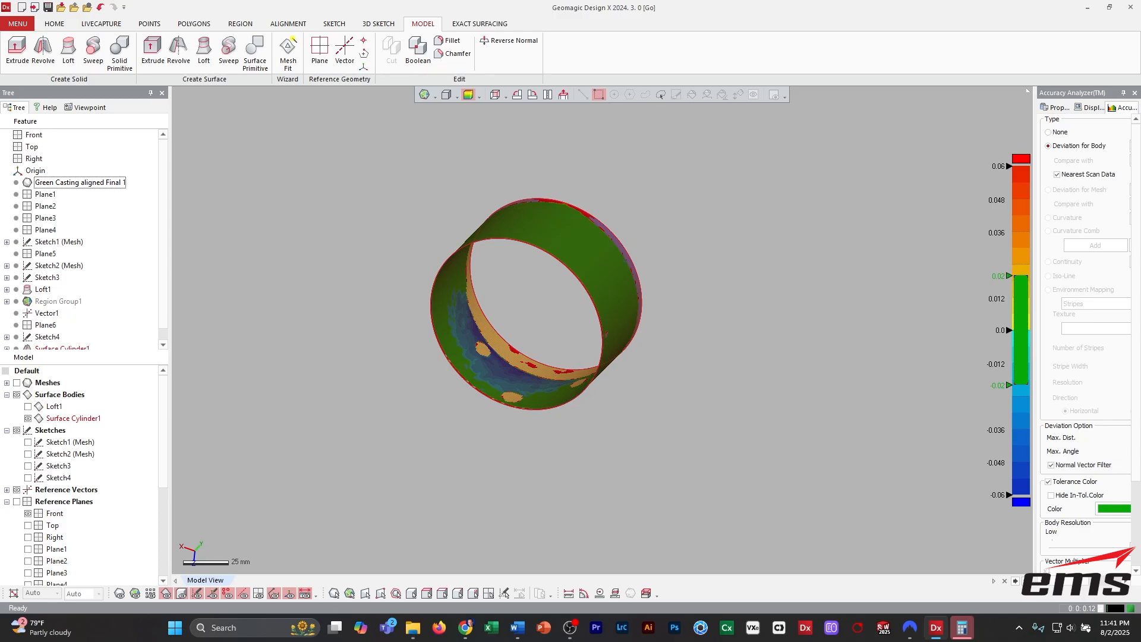
pyautogui.moveTo(590, 344); pyautogui.dragTo(557, 345, button='right')
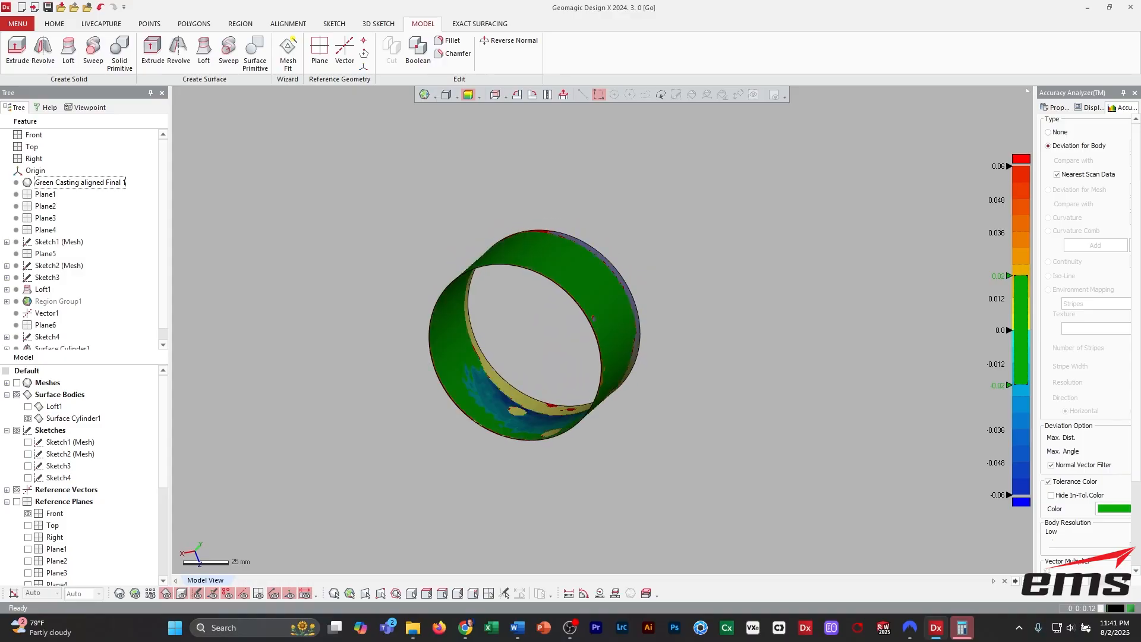
# Compare the cylinder's deviation map against the bore by toggling the casting mesh on and off.
pyautogui.click(17, 382)
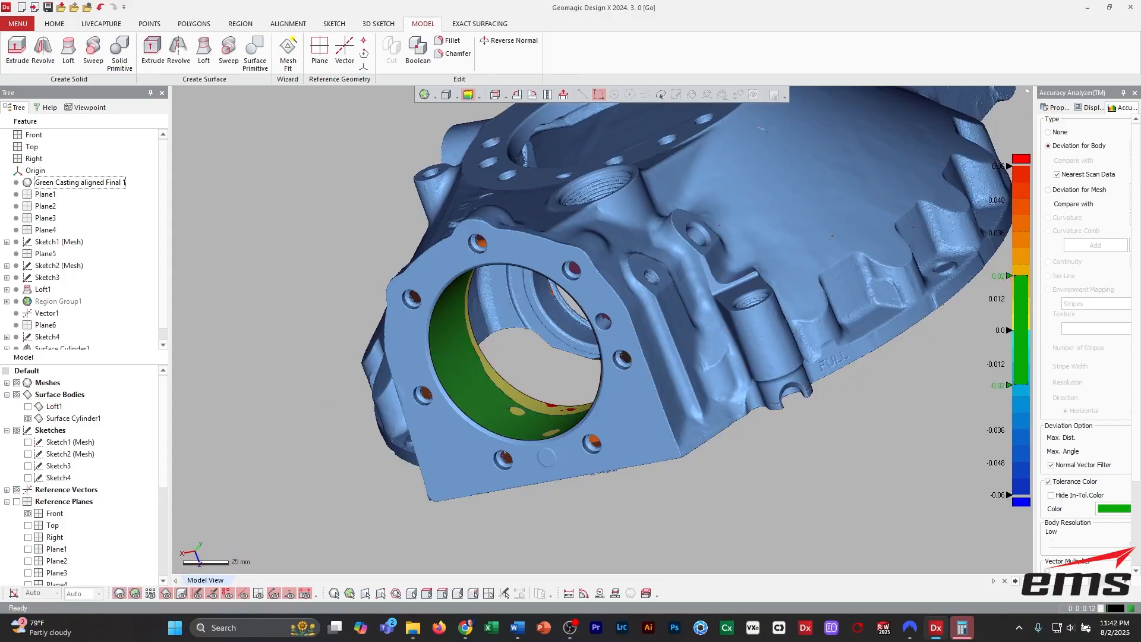
pyautogui.moveTo(624, 321); pyautogui.dragTo(645, 377, button='right')
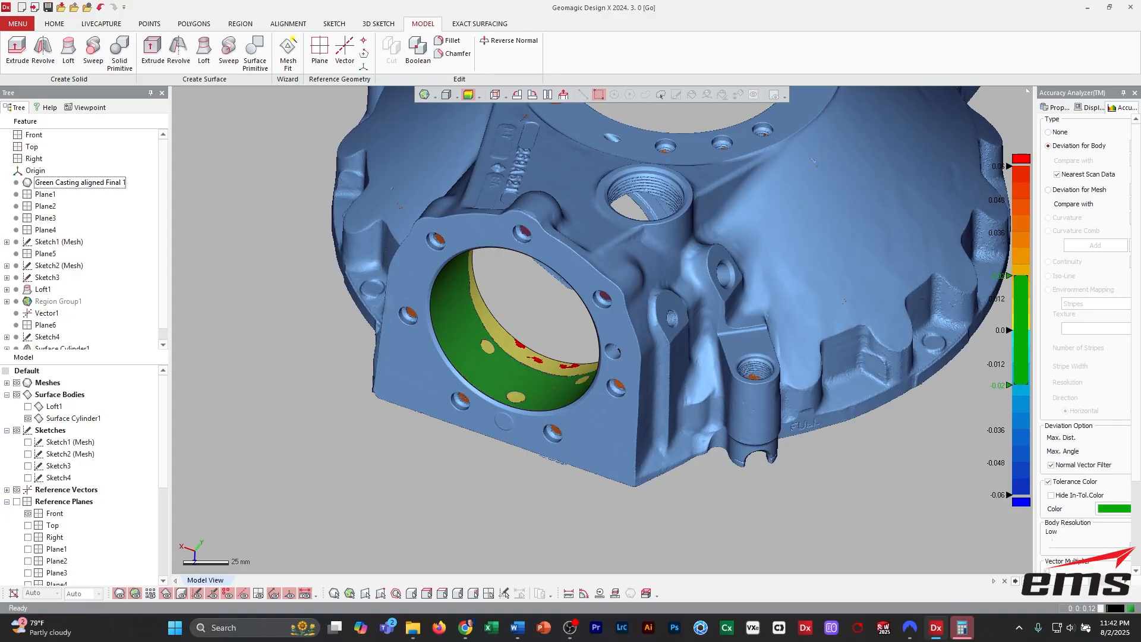
pyautogui.moveTo(523, 357); pyautogui.dragTo(672, 404, button='right')
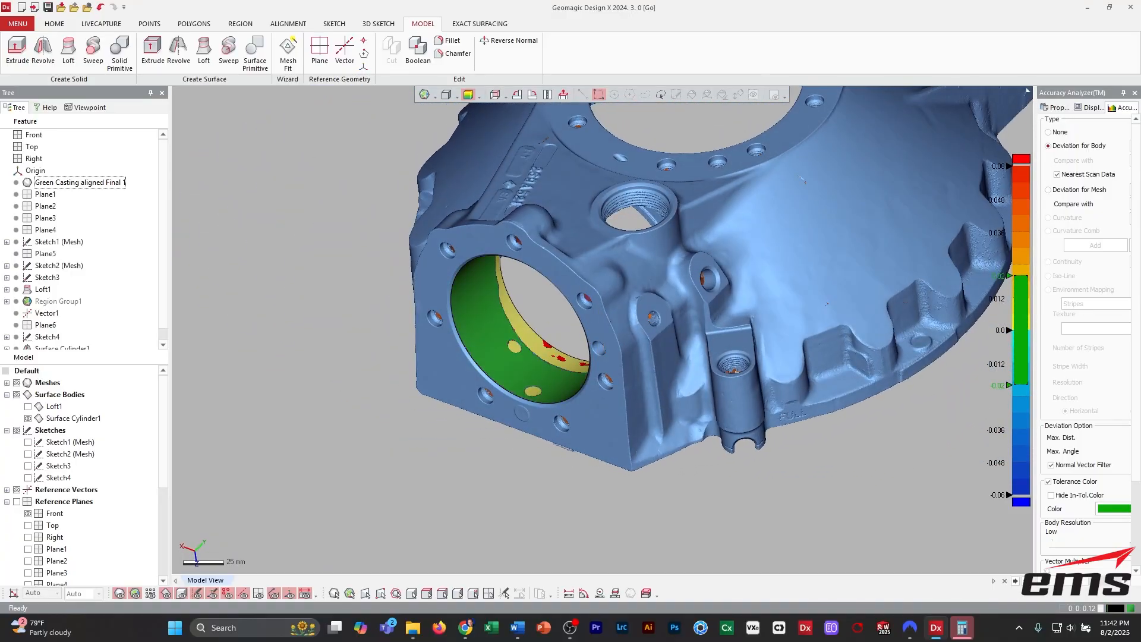
pyautogui.hotkey('ctrl', '1')
pyautogui.scroll(1, 618, 333)
pyautogui.moveTo(618, 333); pyautogui.dragTo(660, 333, button='right')
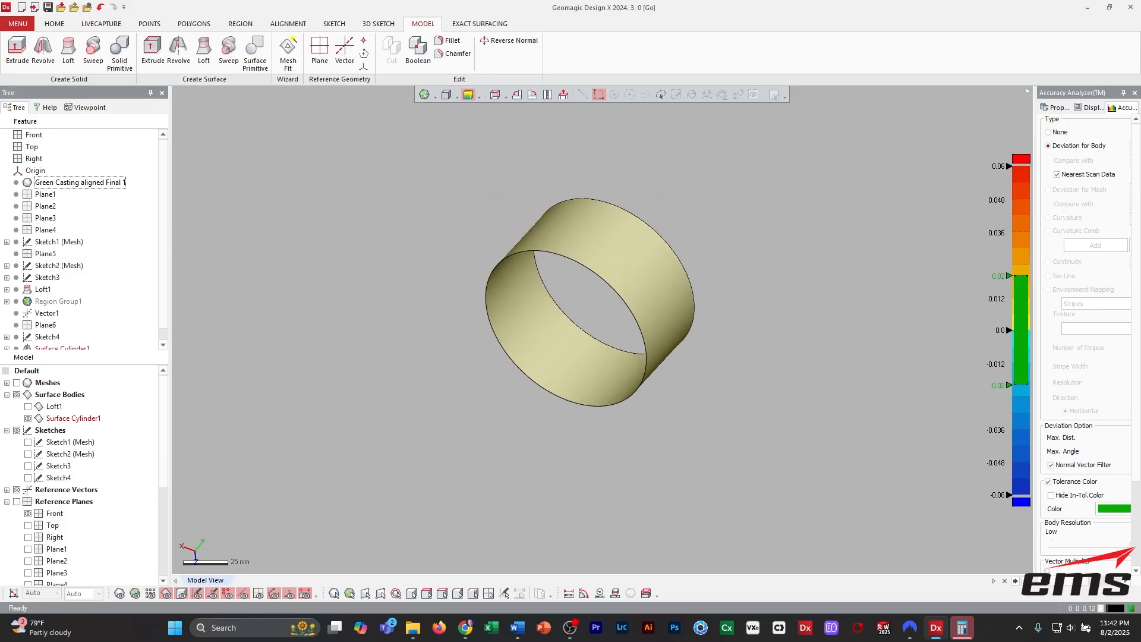
pyautogui.hotkey('ctrl', '1')
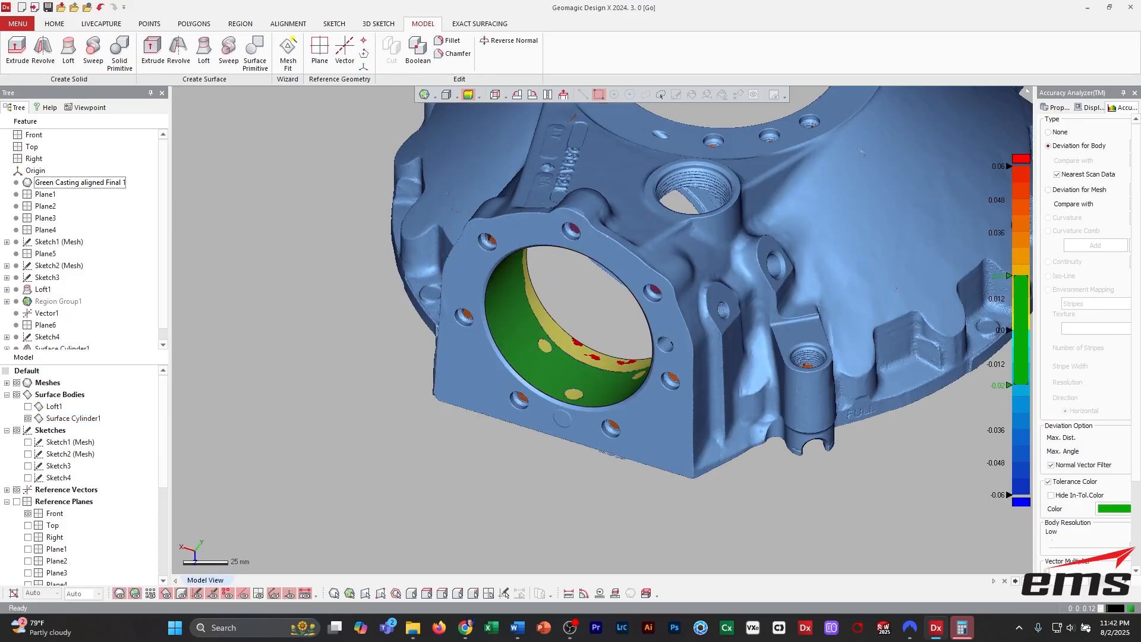
pyautogui.hotkey('ctrl', '1')
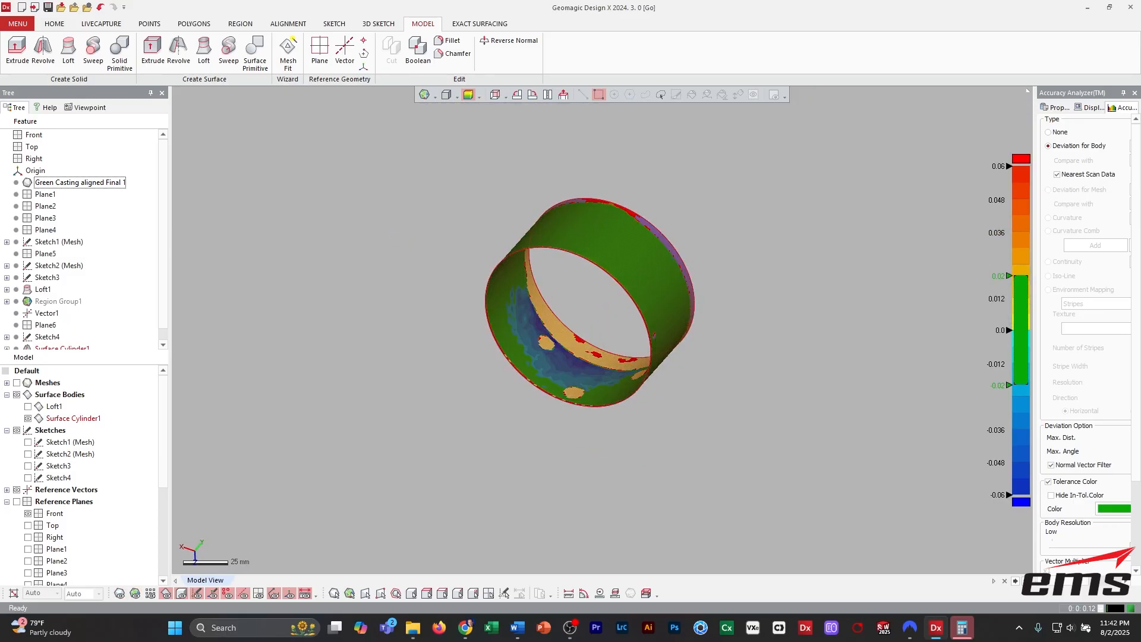
# Capture a screenshot of the cylinder's deviation map and save it as a JPG named Cylinder.
pyautogui.click(1089, 107)
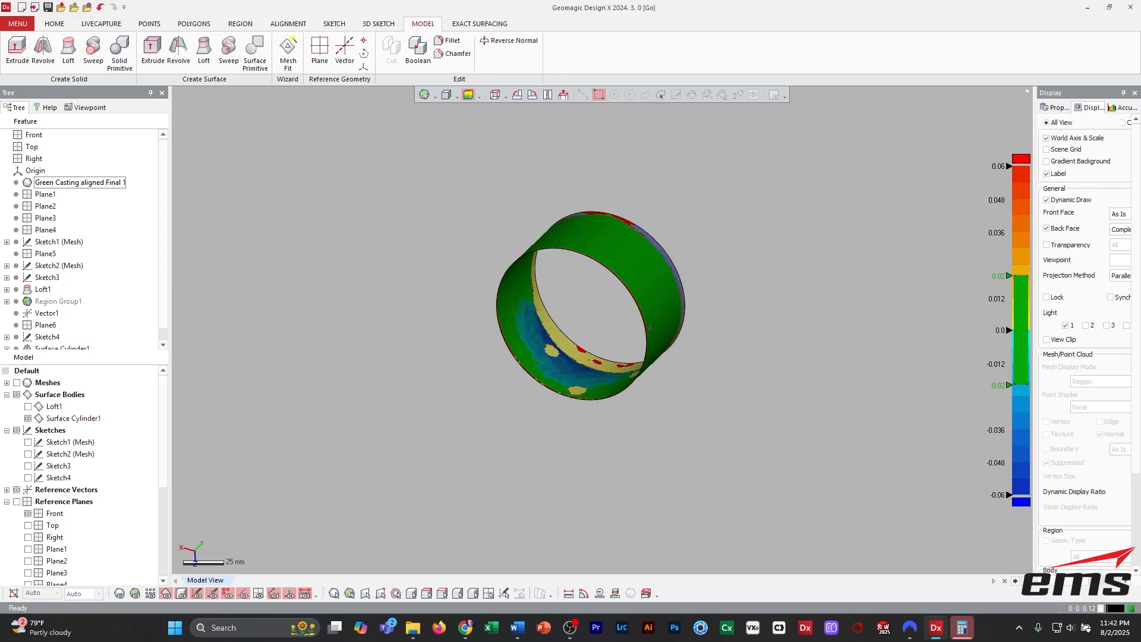
pyautogui.press('Print')
pyautogui.moveTo(400, 153); pyautogui.dragTo(800, 483)
pyautogui.click(862, 445)
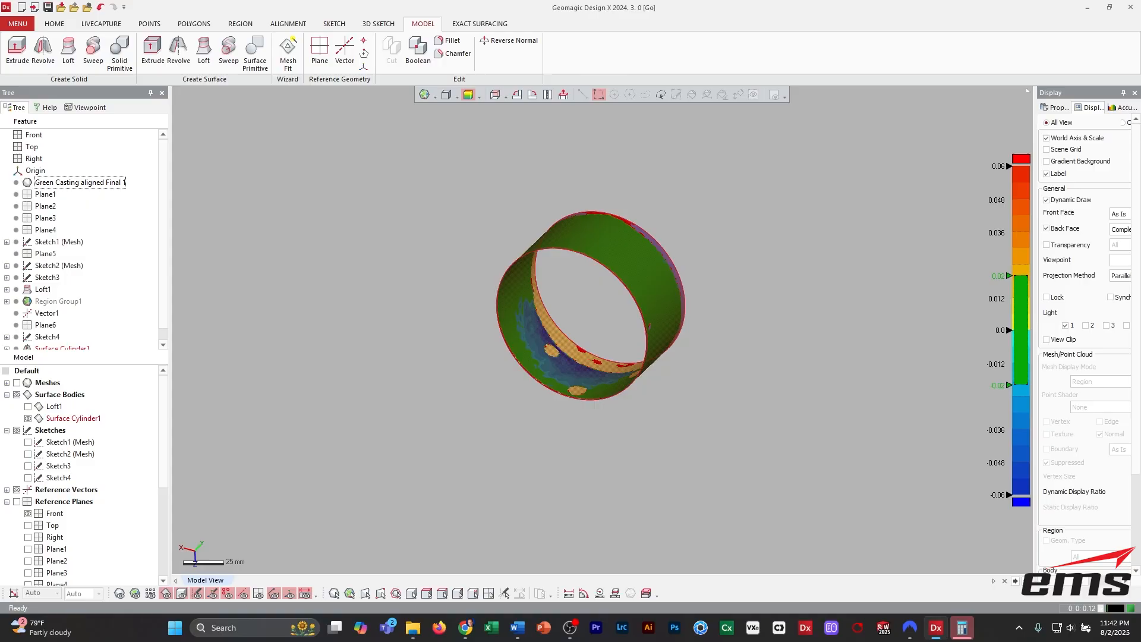
pyautogui.write('Cylinder')
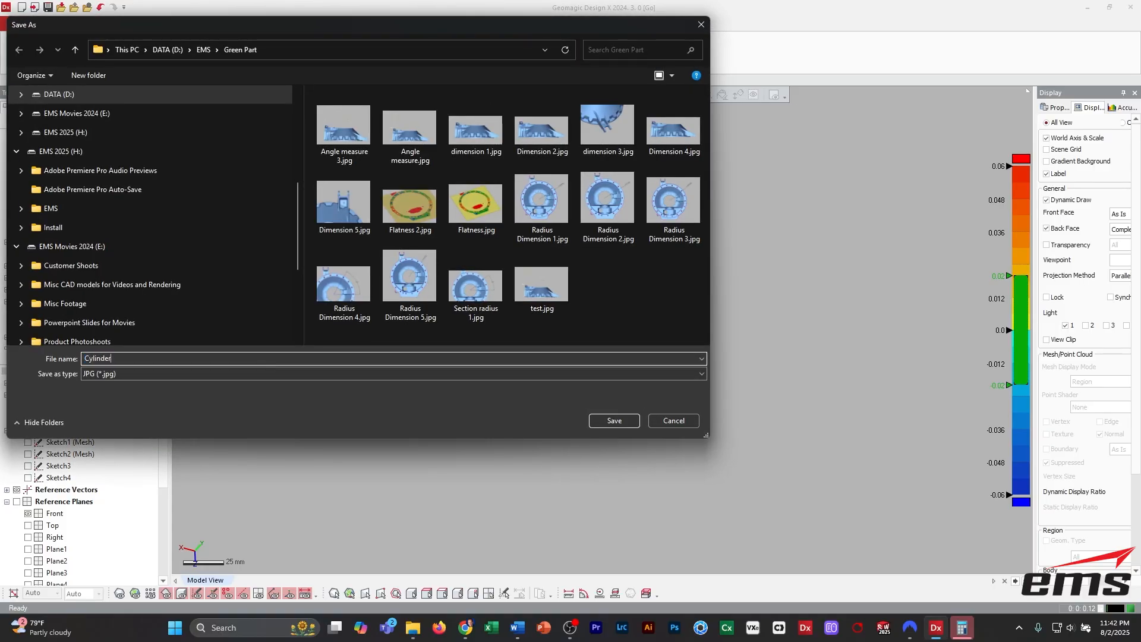
pyautogui.press('Return')
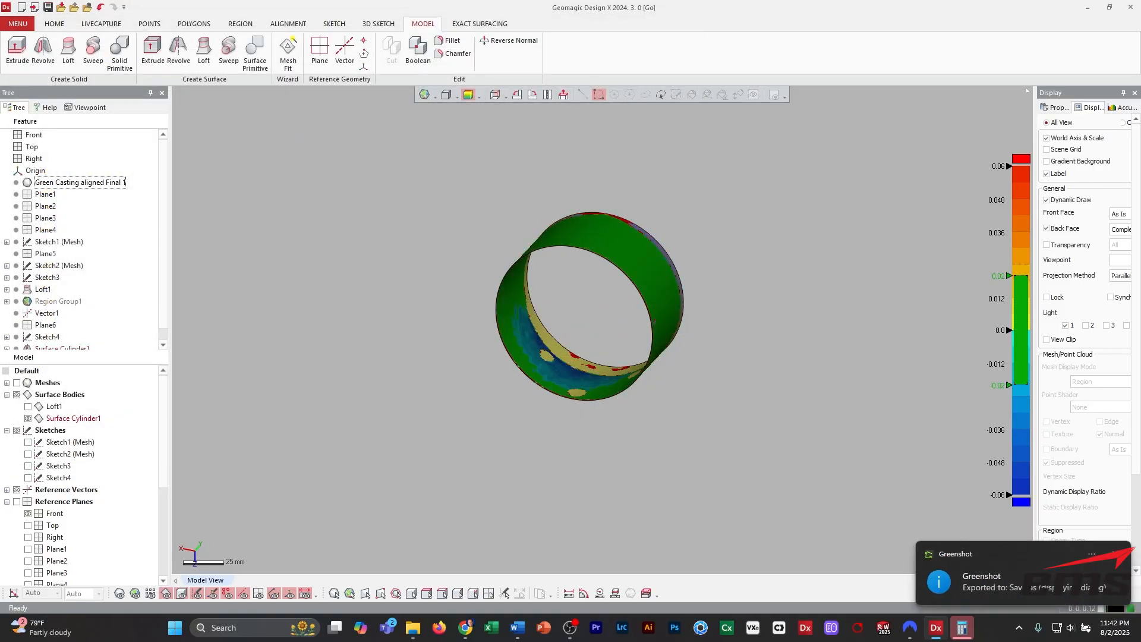
# Hide the extracted cylinder surface and show the casting mesh with its bore region again.
pyautogui.moveTo(612, 315); pyautogui.dragTo(585, 305, button='right')
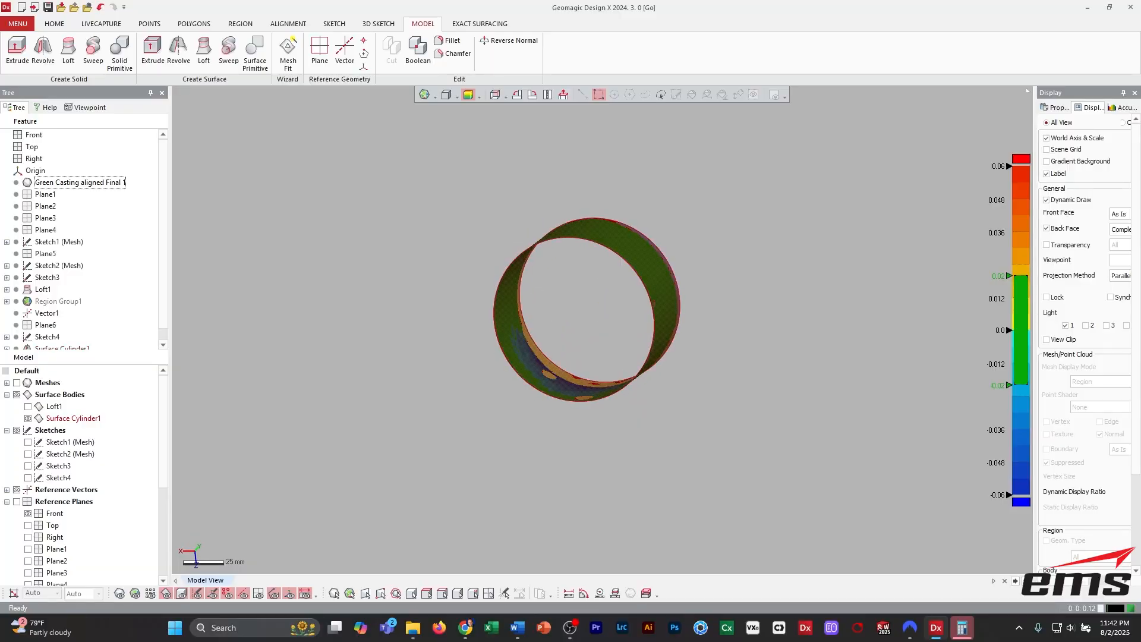
pyautogui.click(28, 418)
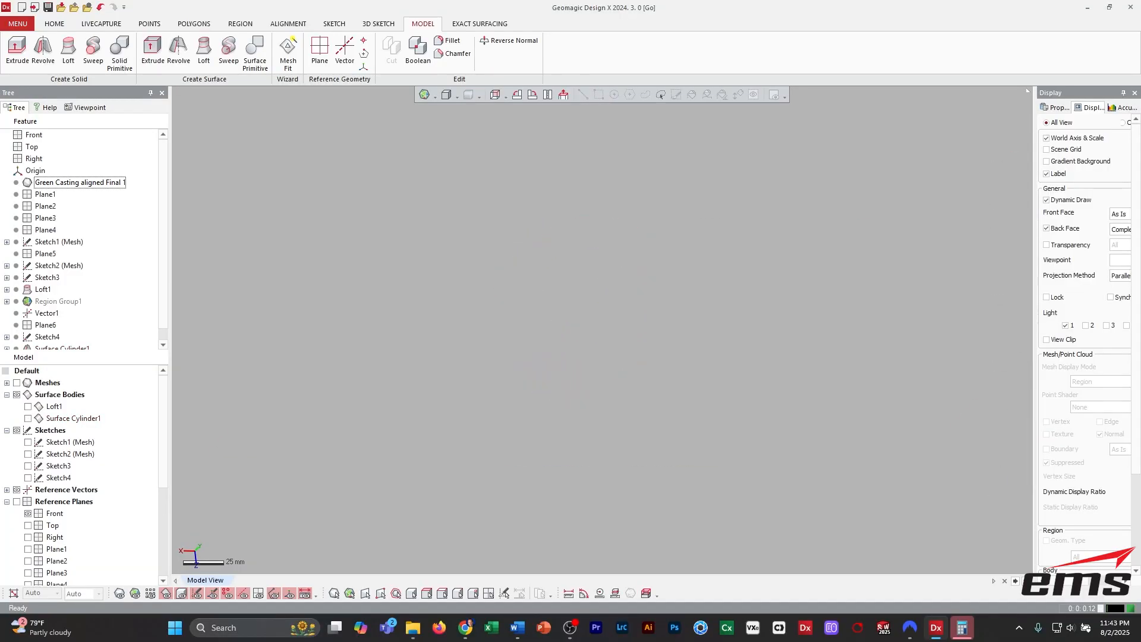
pyautogui.hotkey('ctrl', '1')
pyautogui.moveTo(606, 309); pyautogui.dragTo(531, 346, button='right')
pyautogui.click(135, 594)
pyautogui.scroll(-1, 595, 297)
pyautogui.click(135, 594)
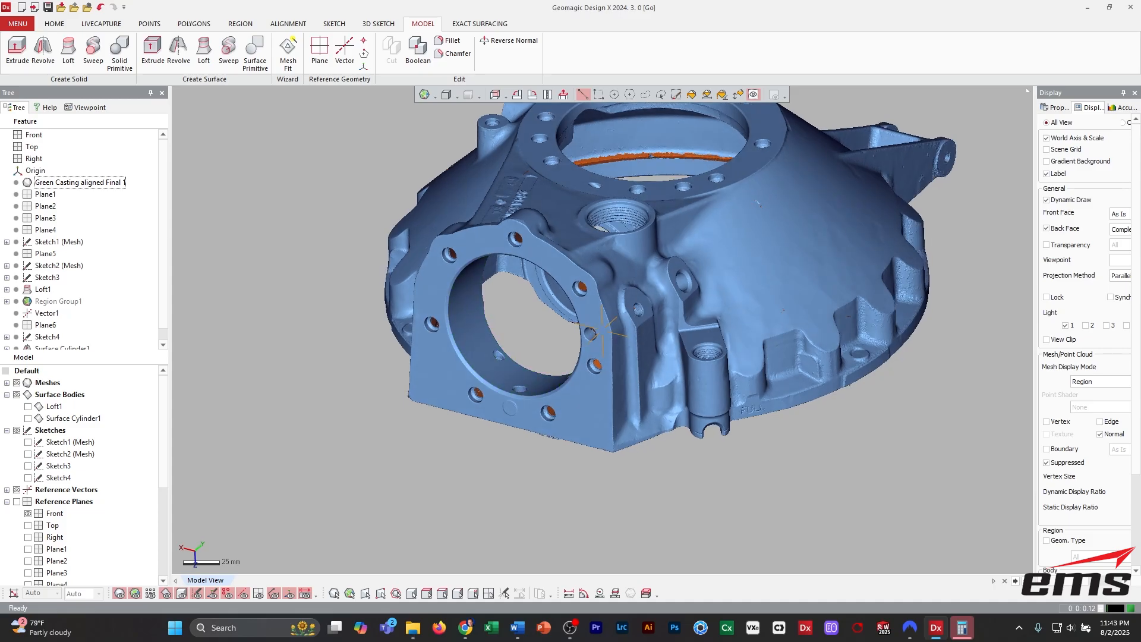
# Add a vector along the flange bore's axis from its region using Find Cylinder Axis with Axis Constraint turned off.
pyautogui.click(345, 51)
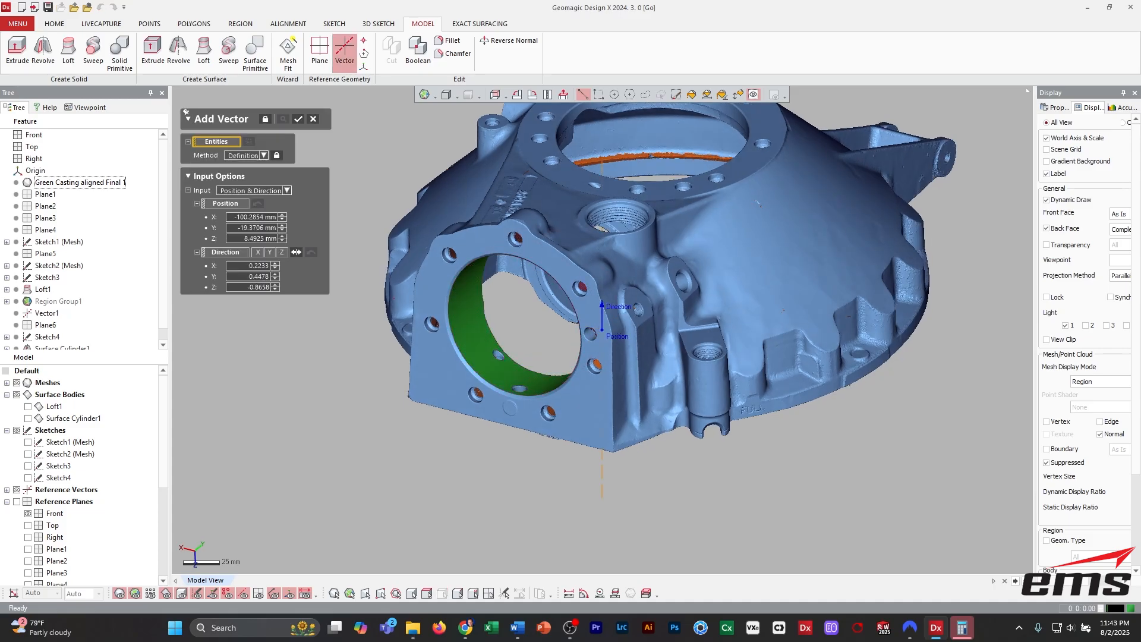
pyautogui.click(247, 155)
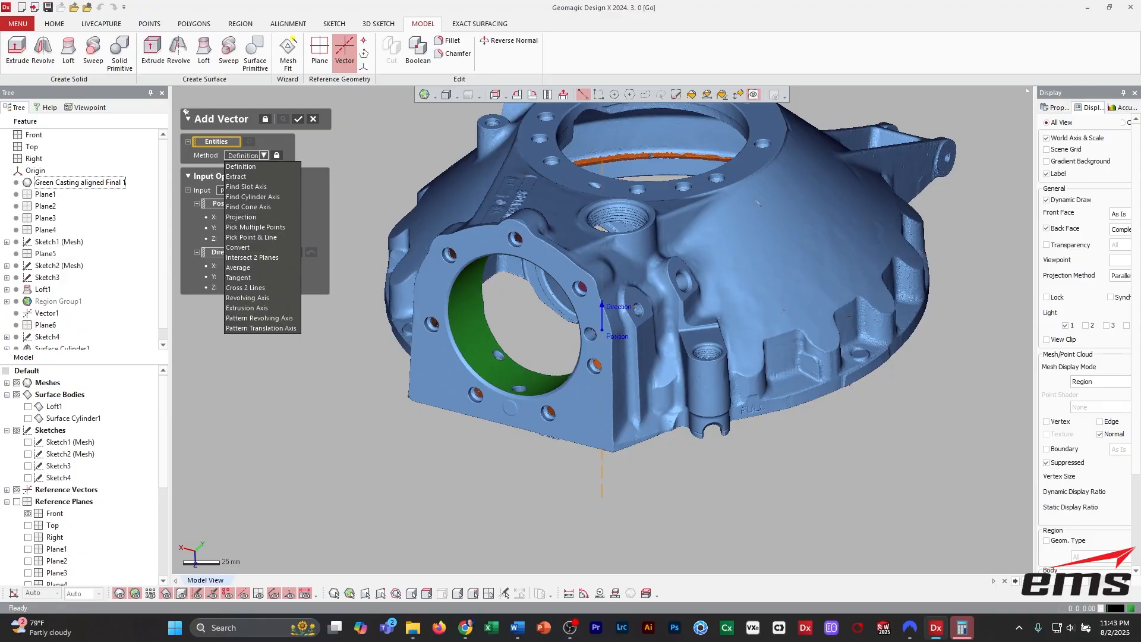
pyautogui.click(262, 197)
pyautogui.click(473, 270)
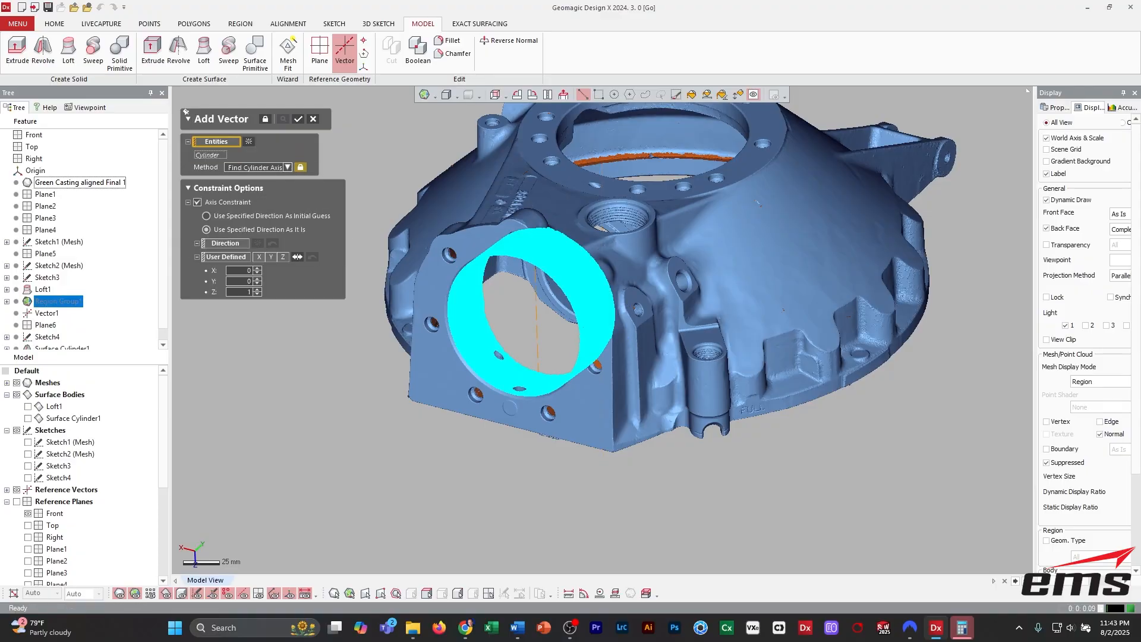
pyautogui.click(197, 202)
pyautogui.moveTo(594, 356)
pyautogui.mouseDown(button='right')
pyautogui.moveTo(619, 249)
pyautogui.moveTo(608, 330)
pyautogui.moveTo(572, 346)
pyautogui.mouseUp(button='right')
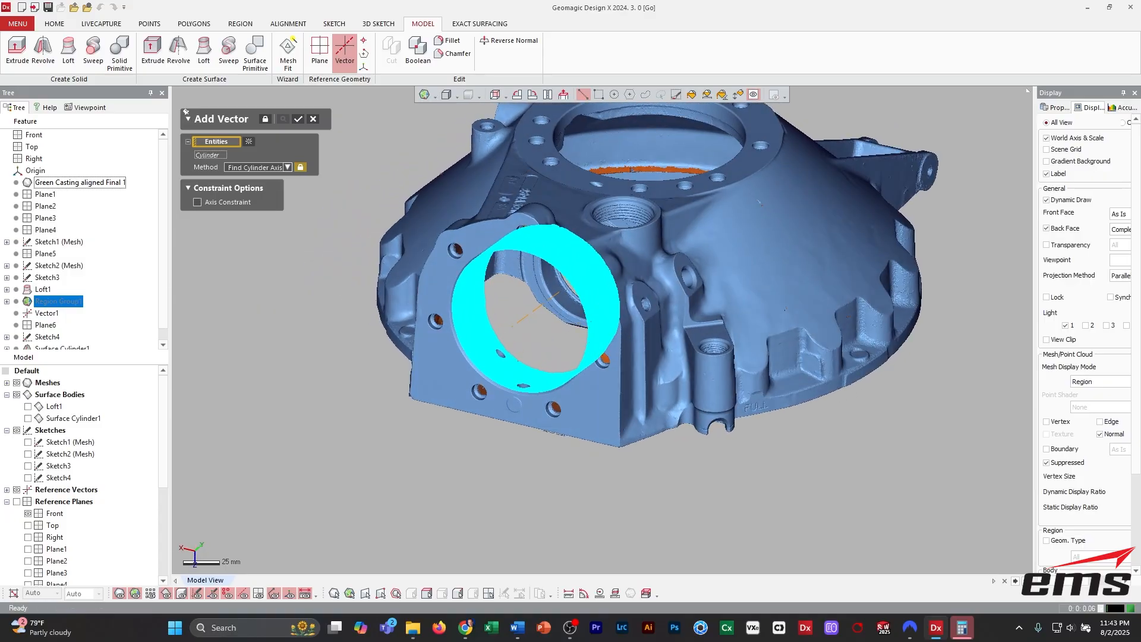
pyautogui.click(299, 119)
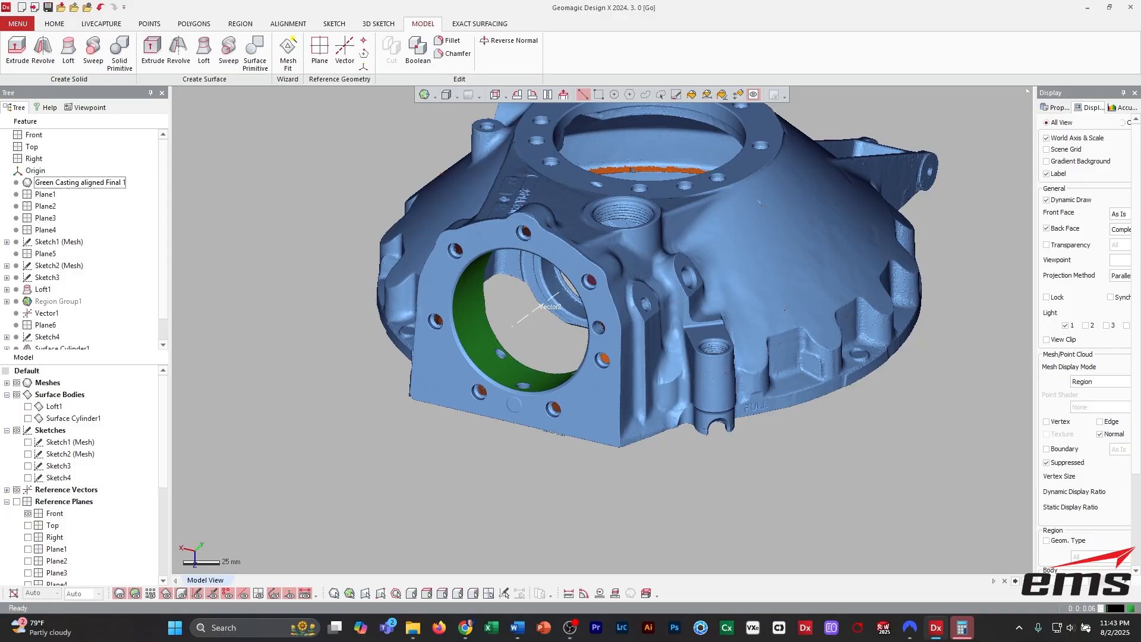
pyautogui.moveTo(630, 362); pyautogui.dragTo(557, 305, button='right')
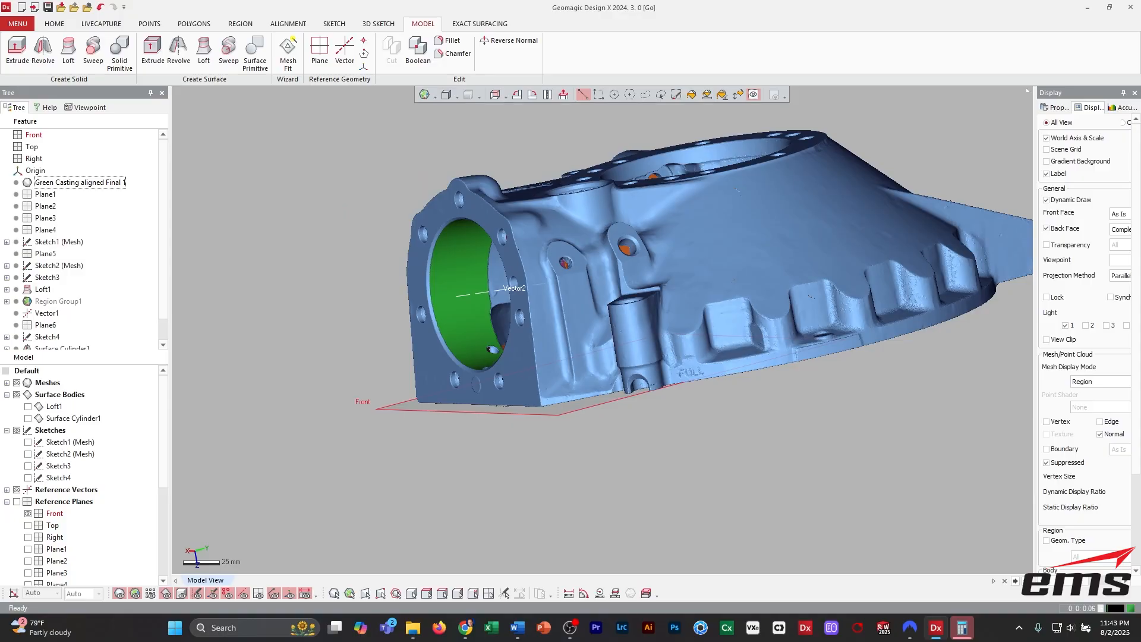
# Turn on the reference planes and hide Plane5, keeping the Front plane displayed with the casting.
pyautogui.click(16, 502)
pyautogui.scroll(-3, 54, 536)
pyautogui.scroll(1, 54, 528)
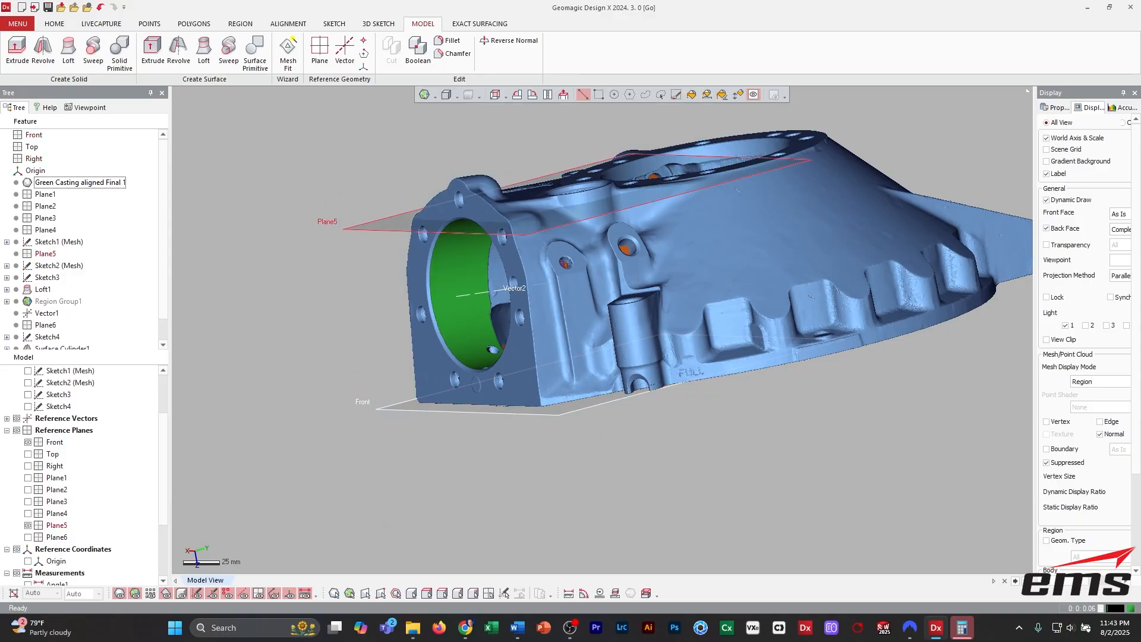
pyautogui.click(28, 526)
pyautogui.moveTo(630, 309); pyautogui.dragTo(559, 327, button='right')
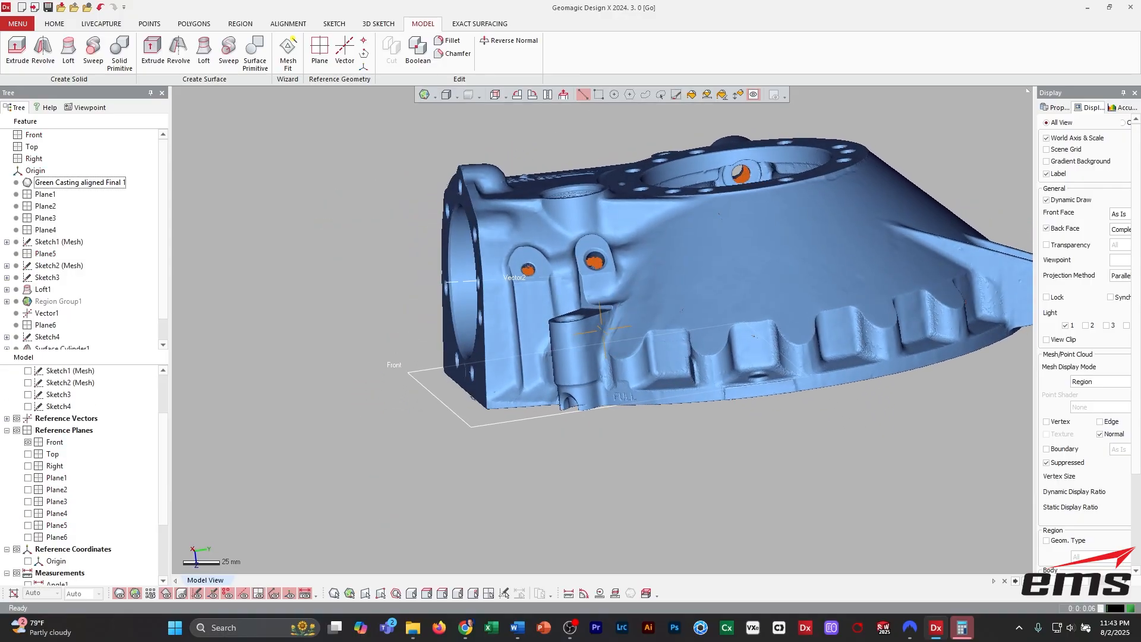
# Measure the angle between the flange bore's axis vector and the Front plane using the Plane - Vector method.
pyautogui.click(18, 24)
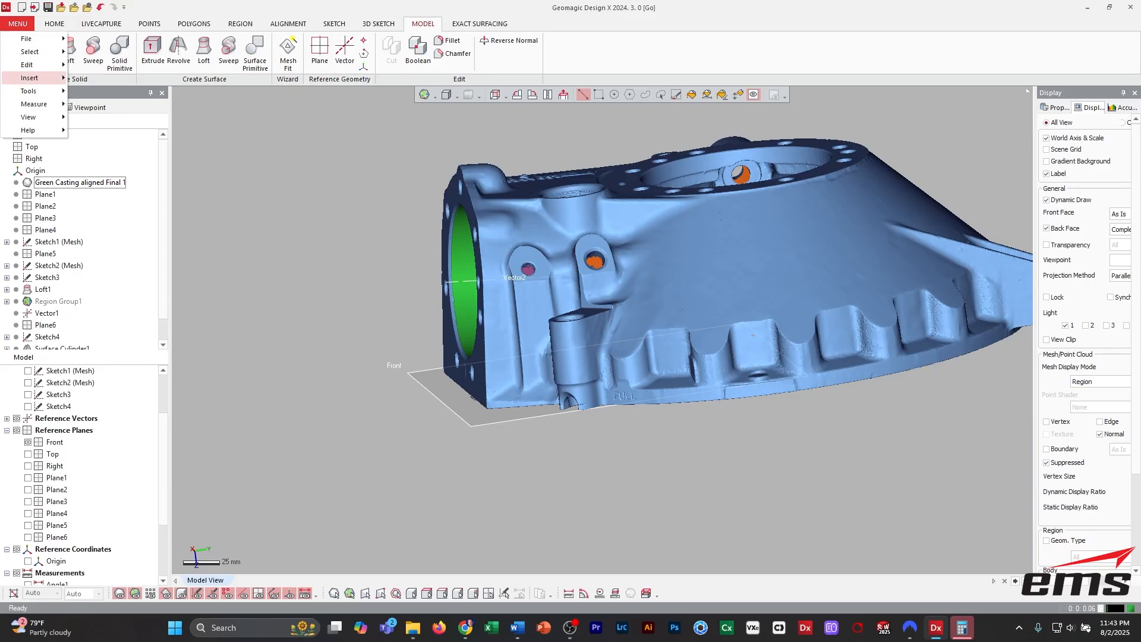
pyautogui.moveTo(34, 104)
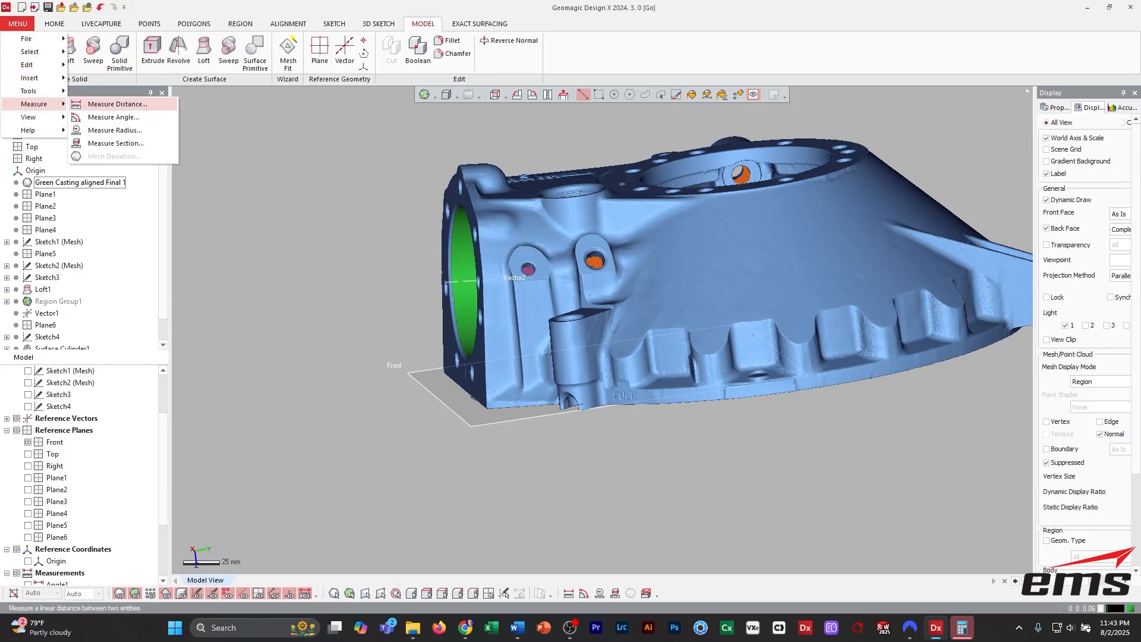
pyautogui.click(113, 117)
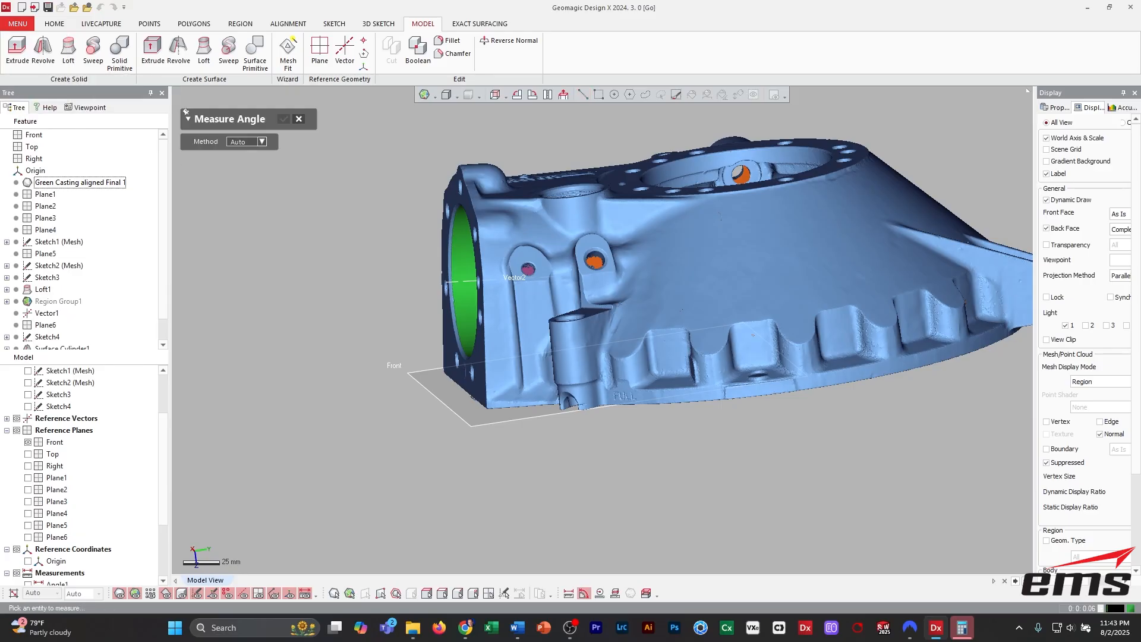
pyautogui.click(262, 141)
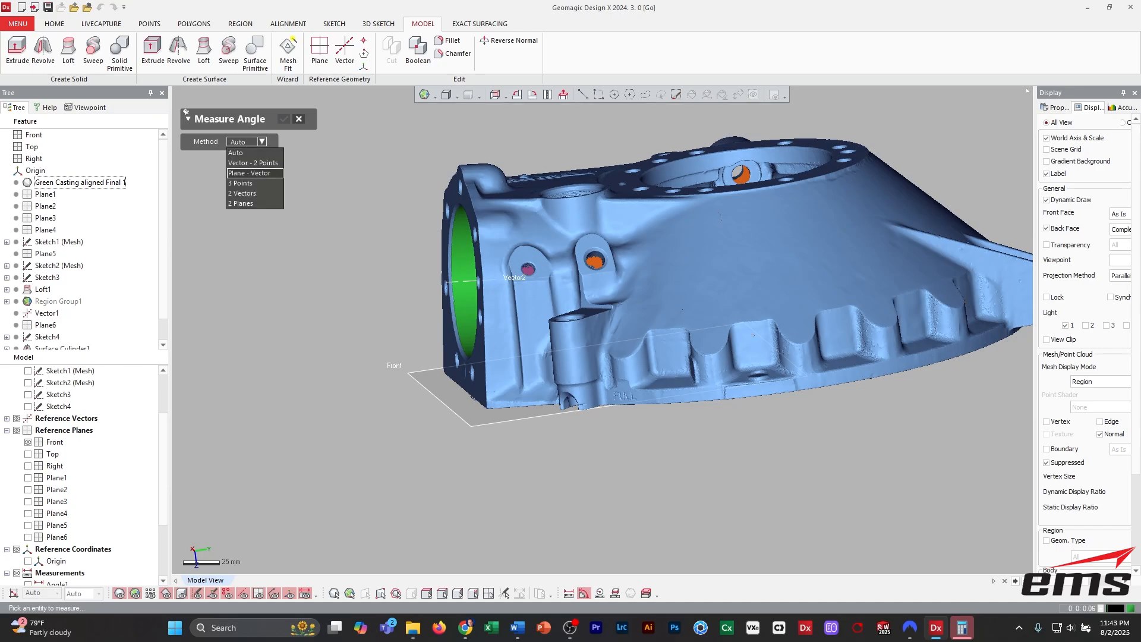
pyautogui.click(253, 173)
pyautogui.click(468, 282)
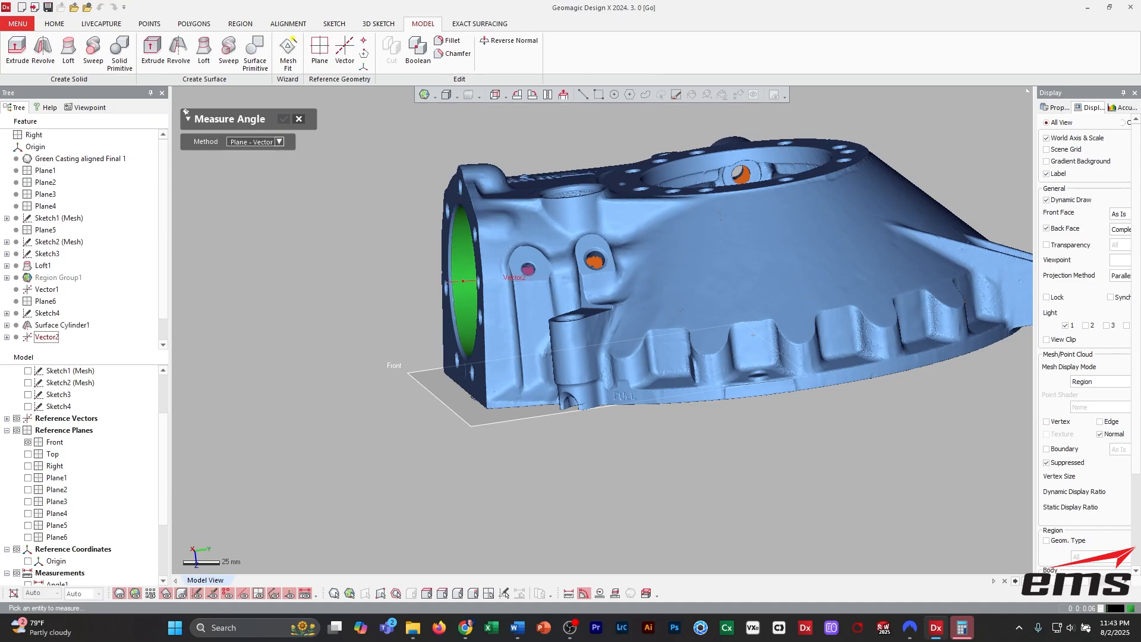
pyautogui.click(421, 387)
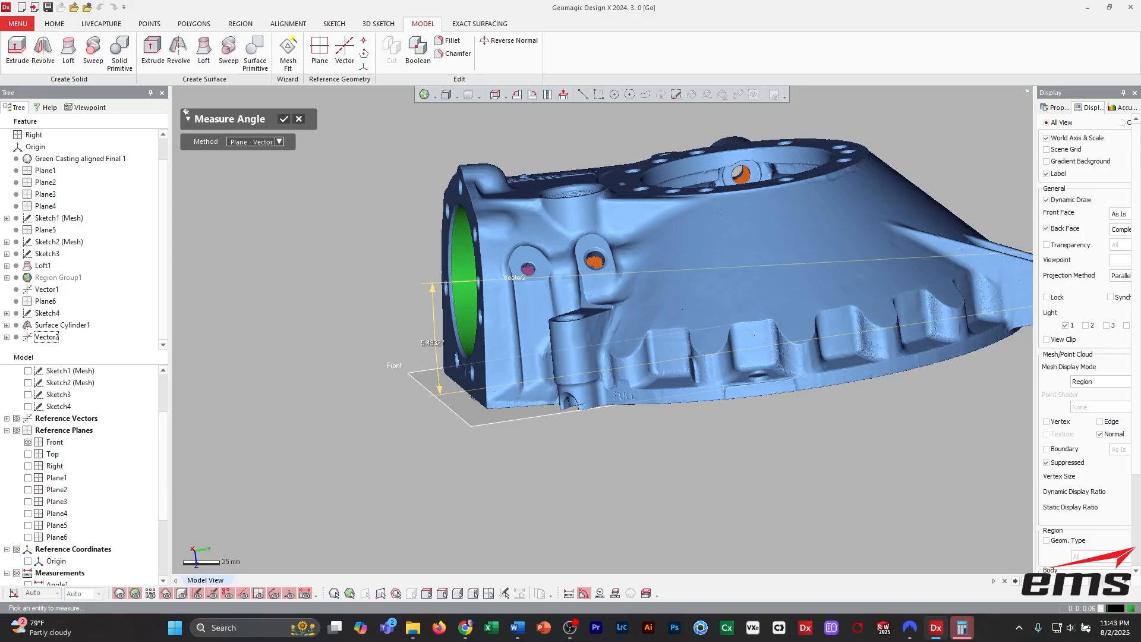
pyautogui.moveTo(535, 357); pyautogui.dragTo(598, 416, button='right')
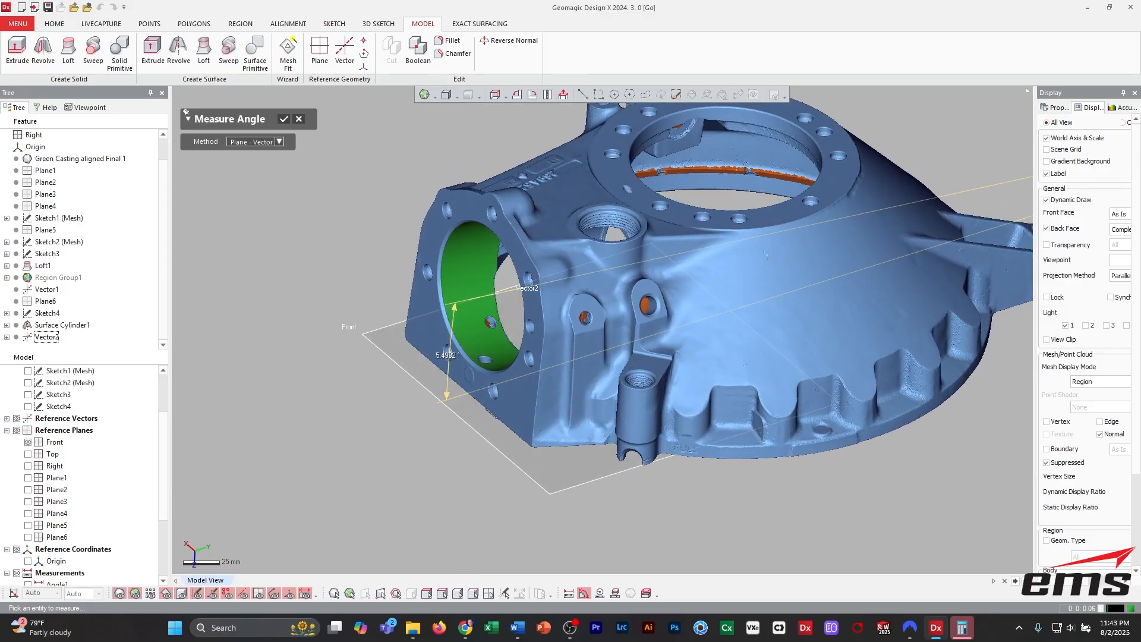
pyautogui.click(283, 118)
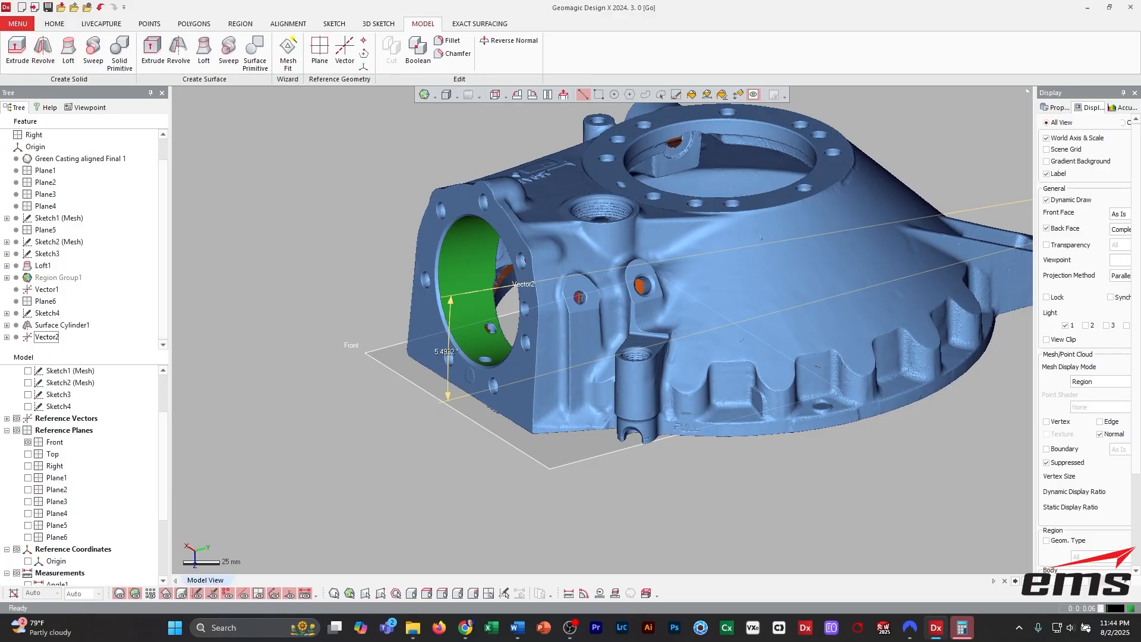
# Clip the view of the casting below a plane with its normal along X, flipped to -1.
pyautogui.click(18, 24)
pyautogui.moveTo(30, 117)
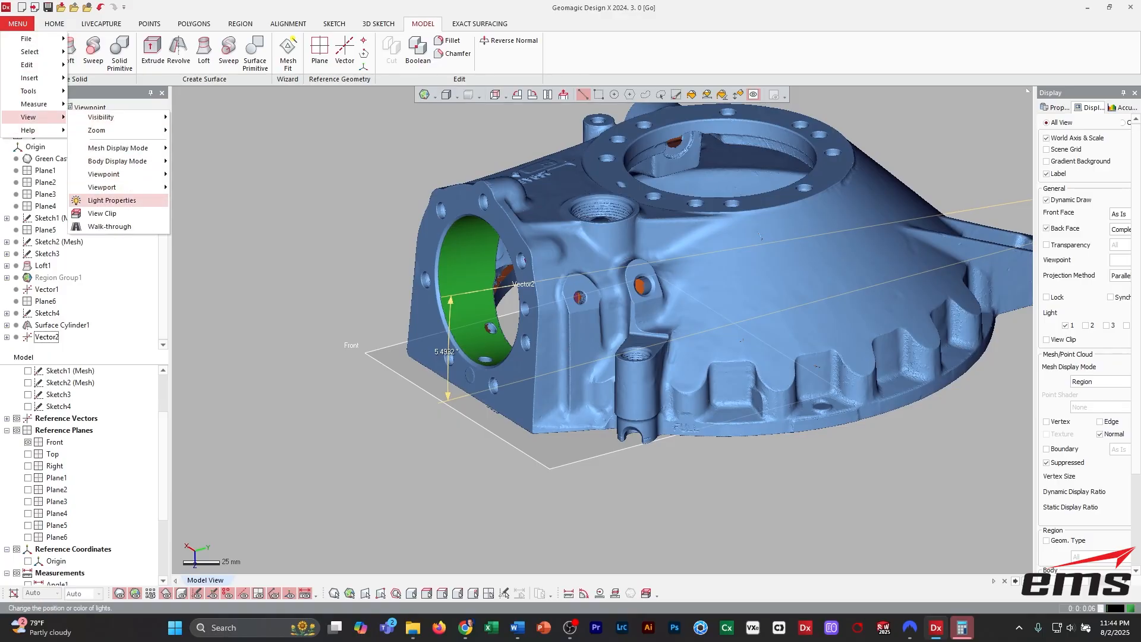
pyautogui.click(102, 214)
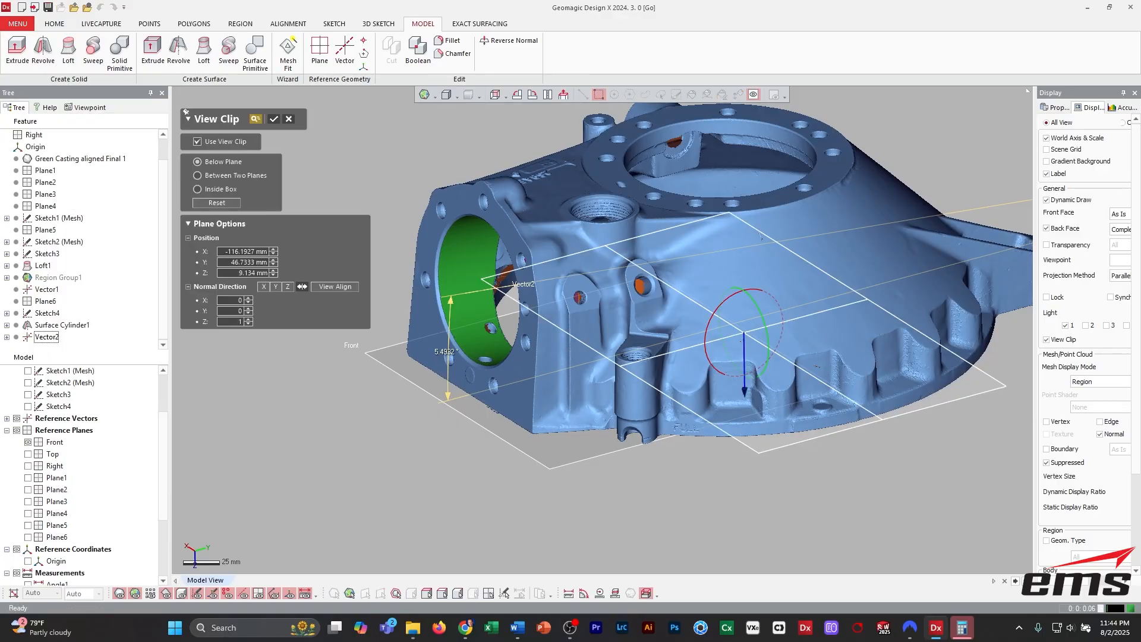
pyautogui.click(276, 287)
pyautogui.click(264, 286)
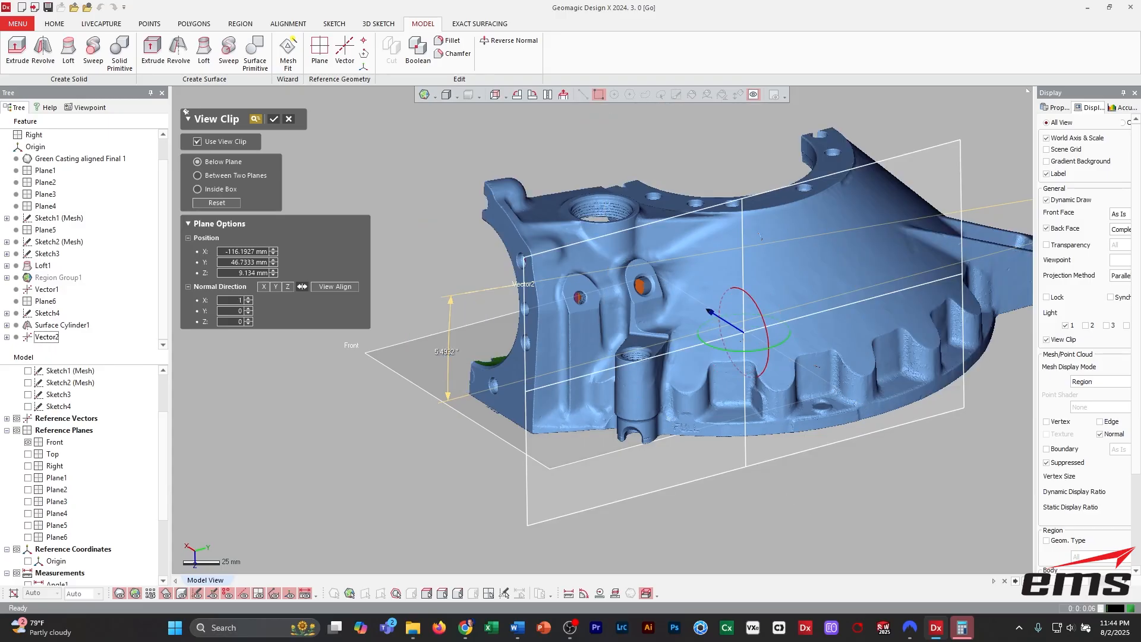
pyautogui.click(302, 286)
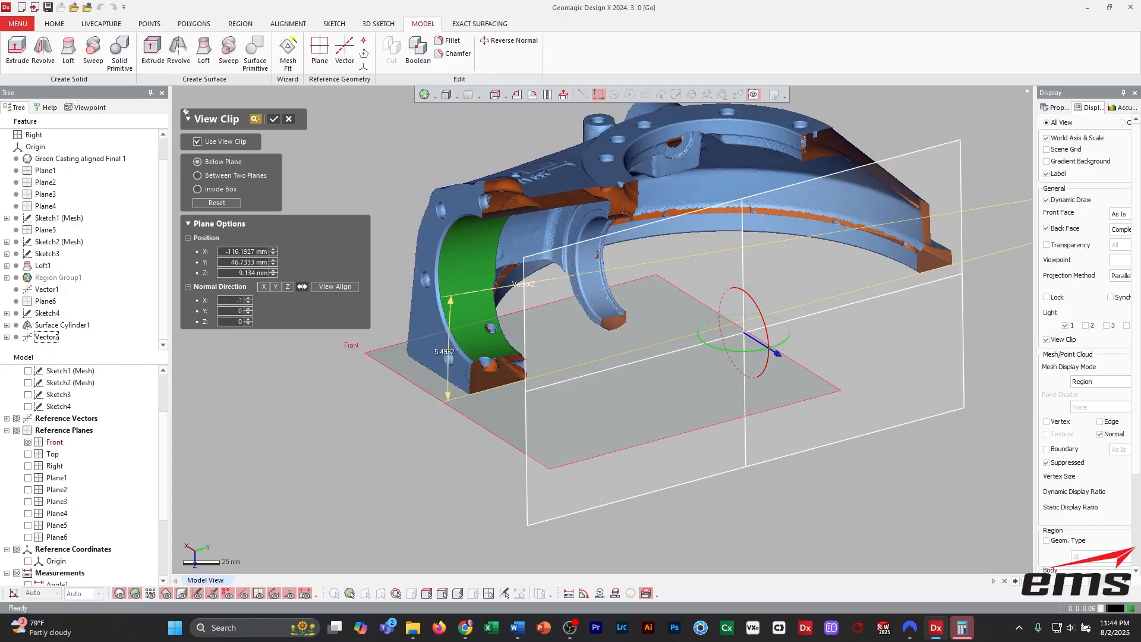
pyautogui.moveTo(774, 350)
pyautogui.mouseDown()
pyautogui.moveTo(783, 357)
pyautogui.moveTo(758, 341)
pyautogui.moveTo(775, 351)
pyautogui.mouseUp()
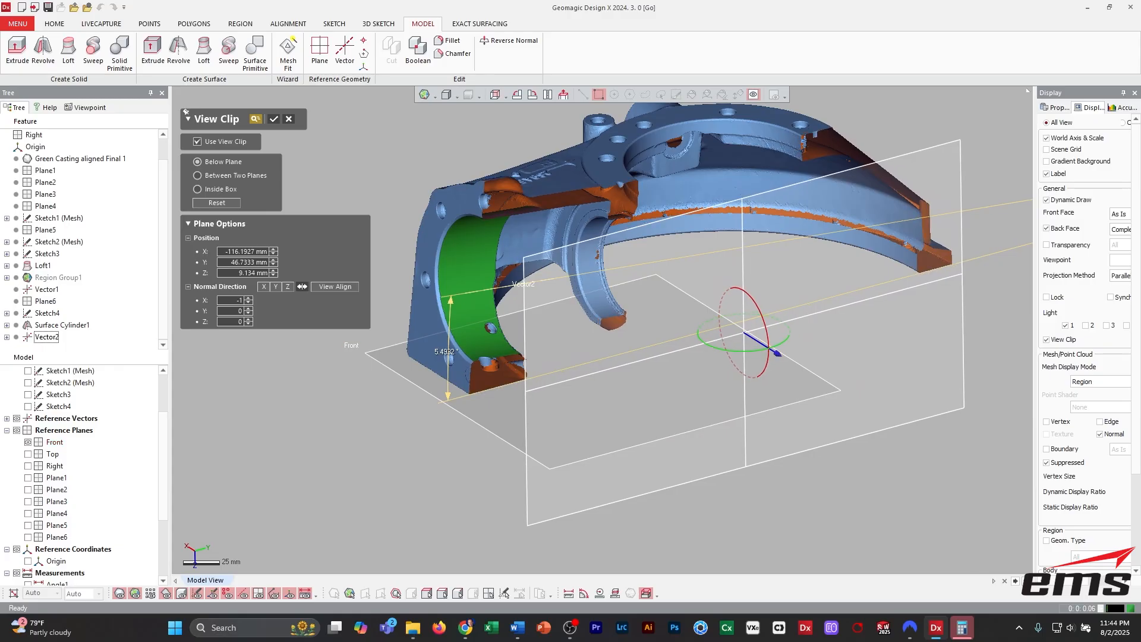
pyautogui.press('Return')
# Orient the clipped casting to a side view rotated a quarter turn so its base lies horizontal, and hide the region colours.
pyautogui.moveTo(631, 351); pyautogui.dragTo(570, 315, button='right')
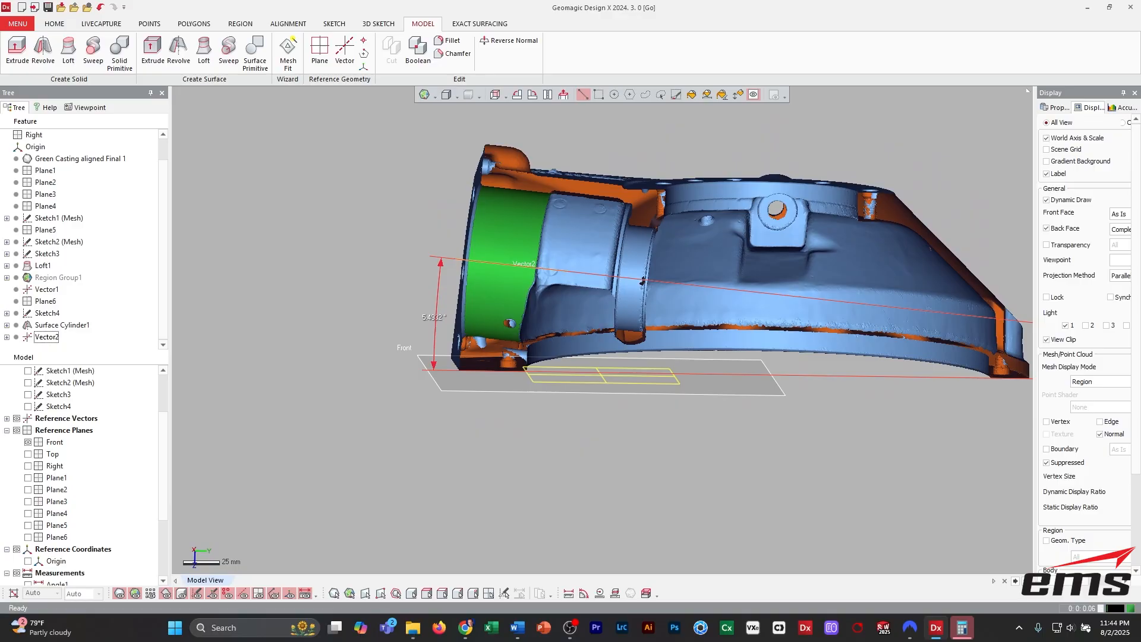
pyautogui.hotkey('alt', '1')
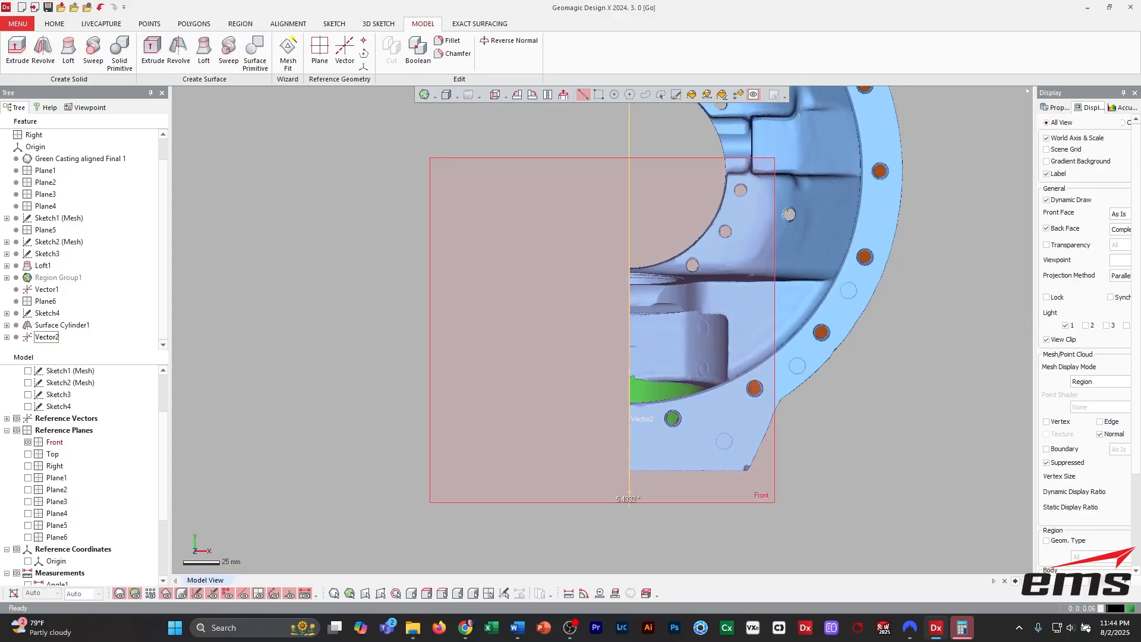
pyautogui.hotkey('alt', '3')
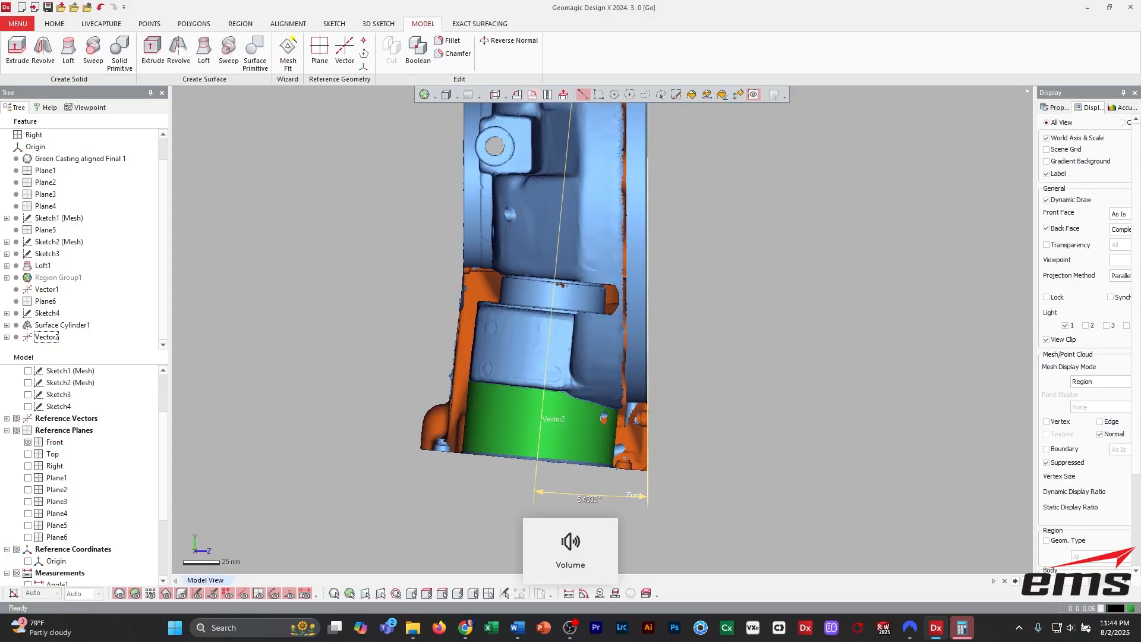
pyautogui.click(533, 95)
pyautogui.keyDown('ctrl'); pyautogui.moveTo(684, 309); pyautogui.dragTo(622, 345, button='right'); pyautogui.keyUp('ctrl')
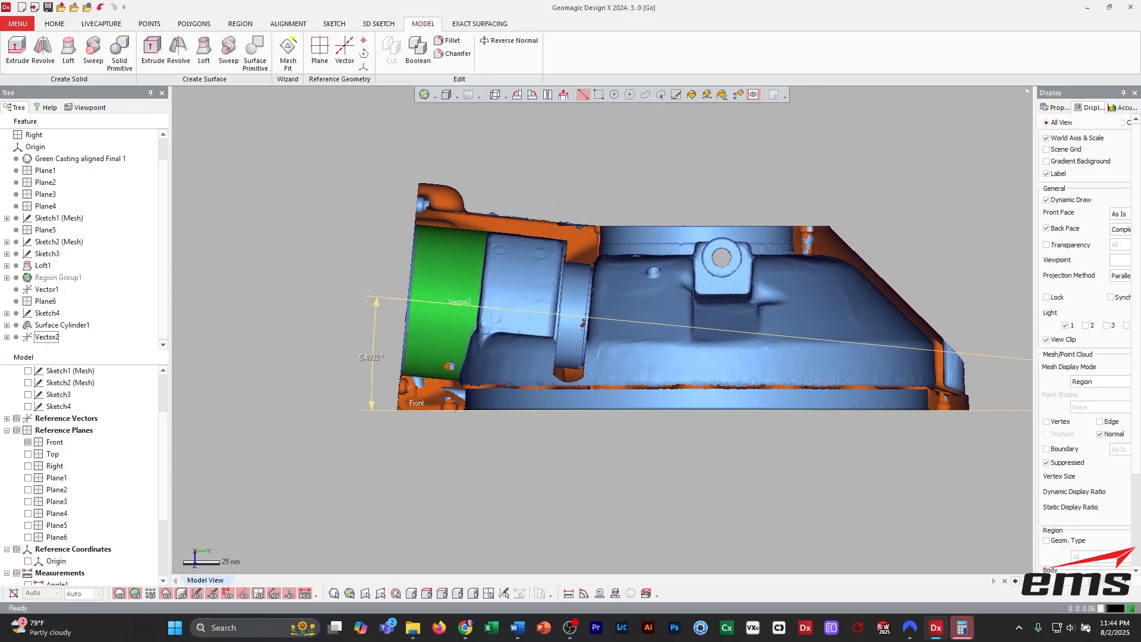
pyautogui.click(135, 593)
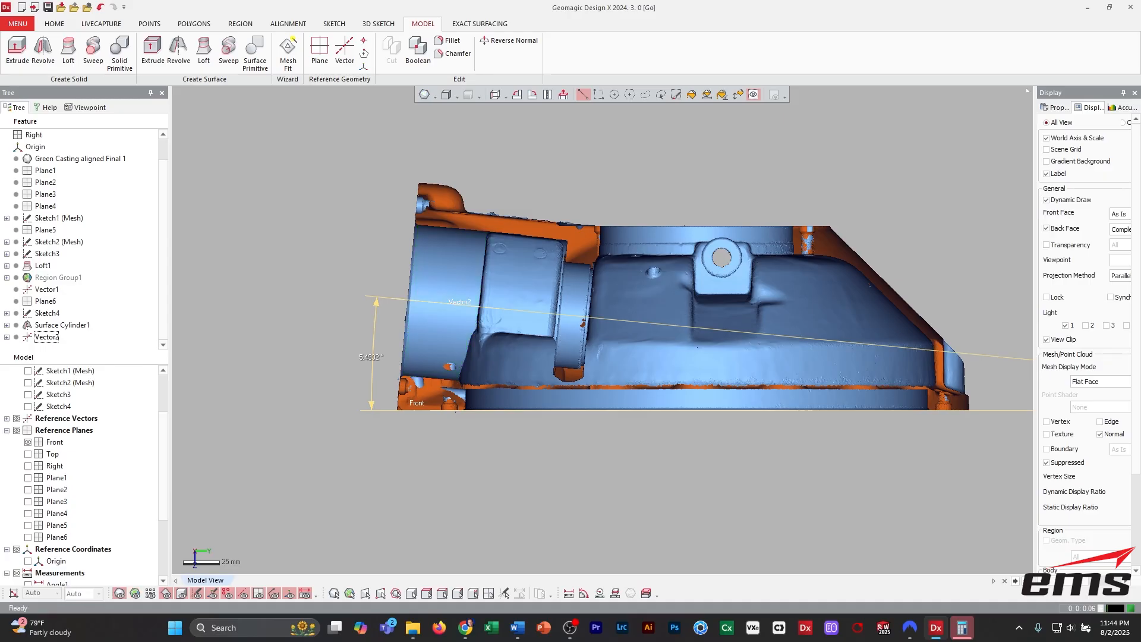
# Capture the clipped side view with the angle measurement and save it as a JPG named hole angle 1.
pyautogui.moveTo(290, 121); pyautogui.dragTo(995, 483)
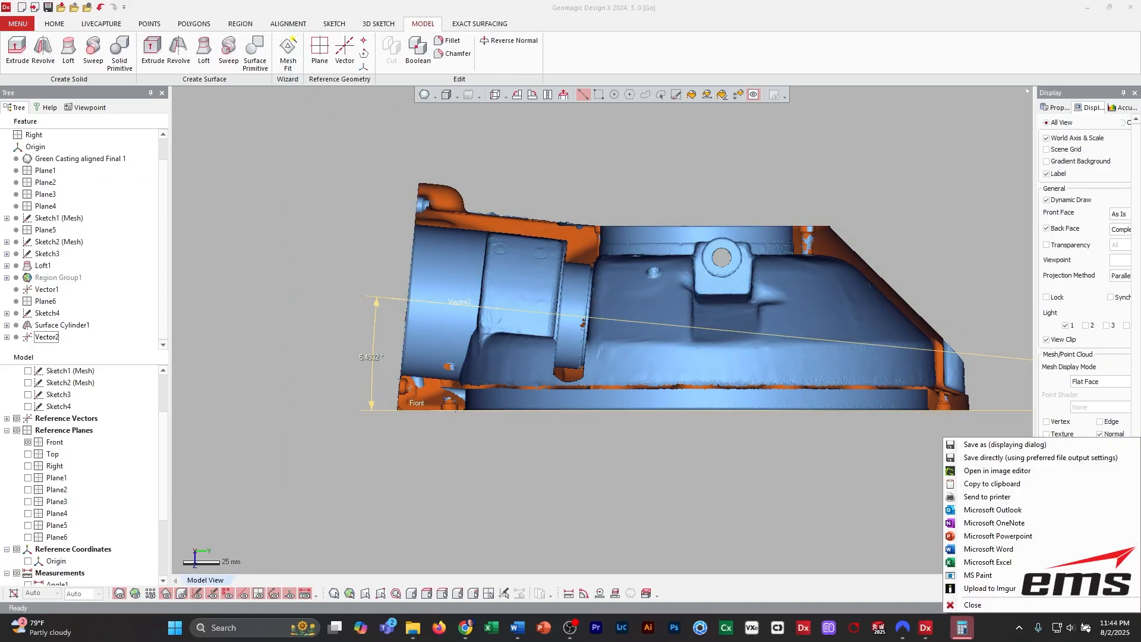
pyautogui.click(1005, 444)
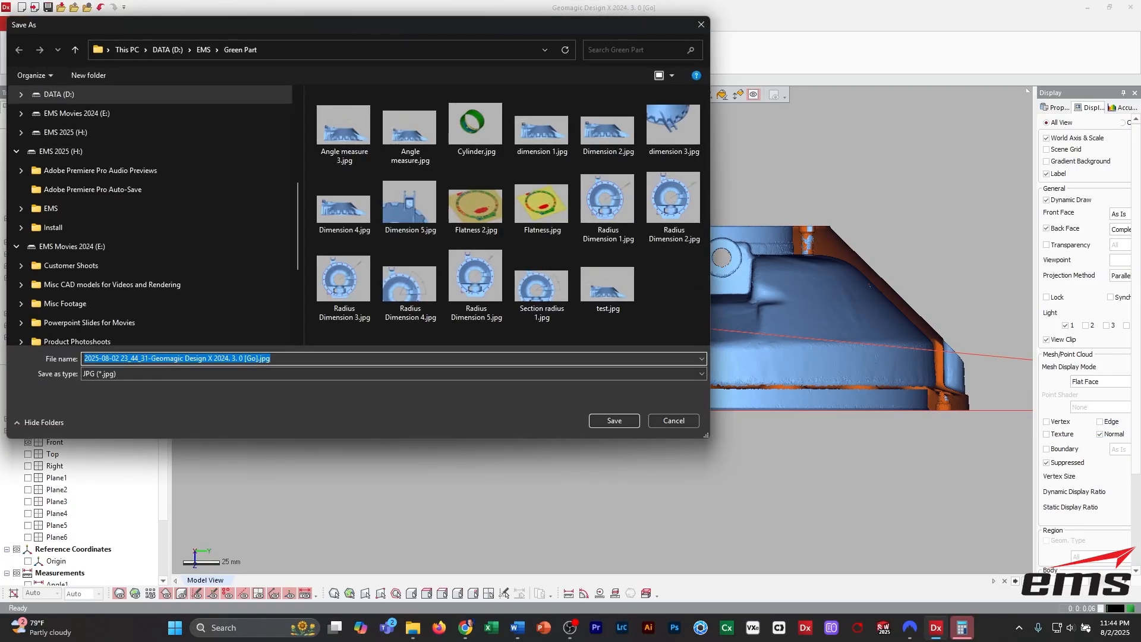
pyautogui.write('hole angle ')
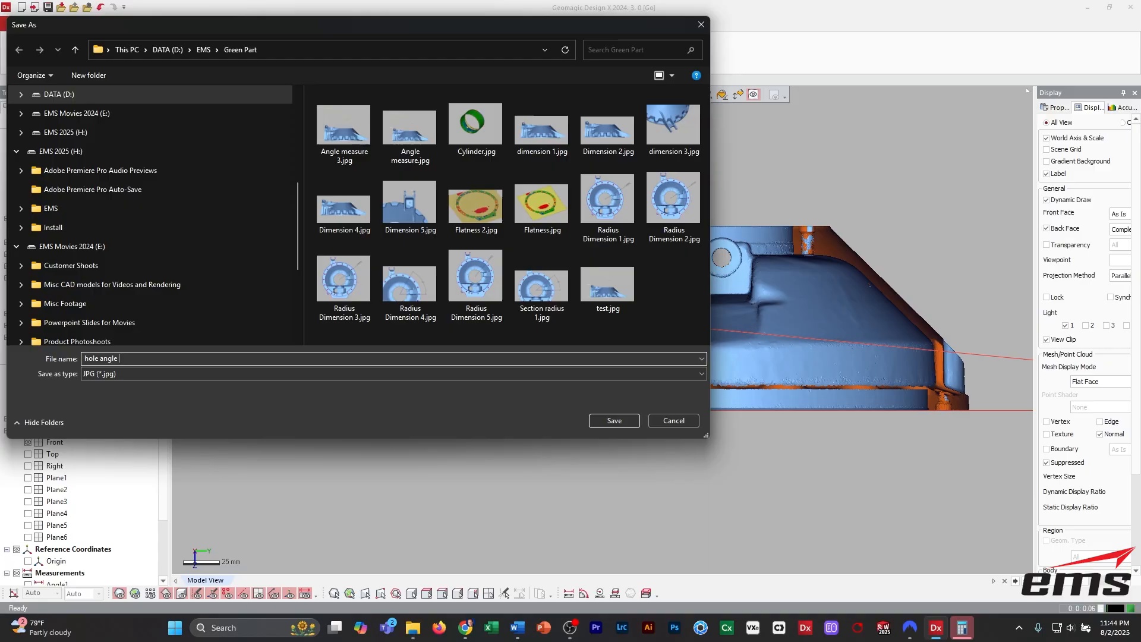
pyautogui.write('1')
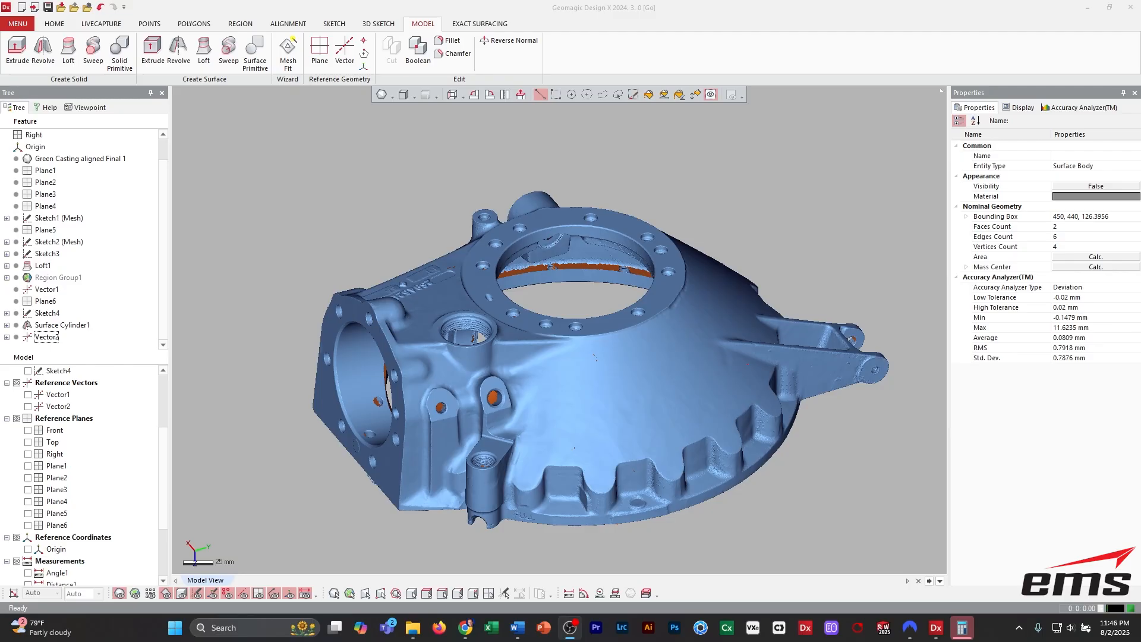
# Display the Front, Top and Right planes to examine the casting's alignment from several angles, and hide them again.
pyautogui.moveTo(595, 333); pyautogui.dragTo(595, 356, button='right')
pyautogui.scroll(-1, 594, 365)
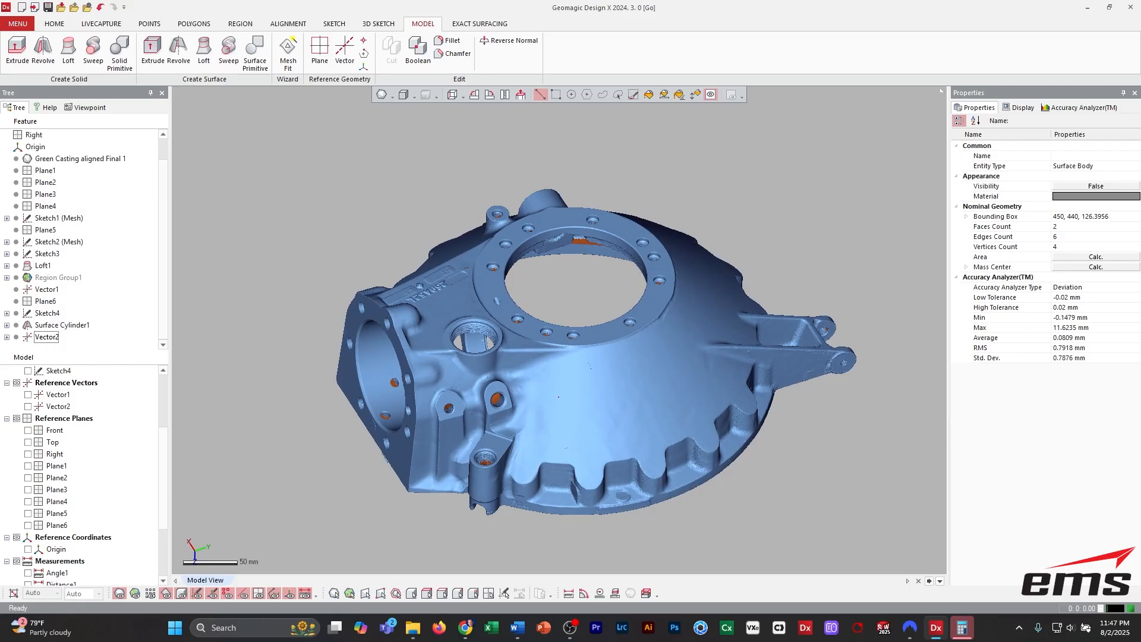
pyautogui.click(28, 430)
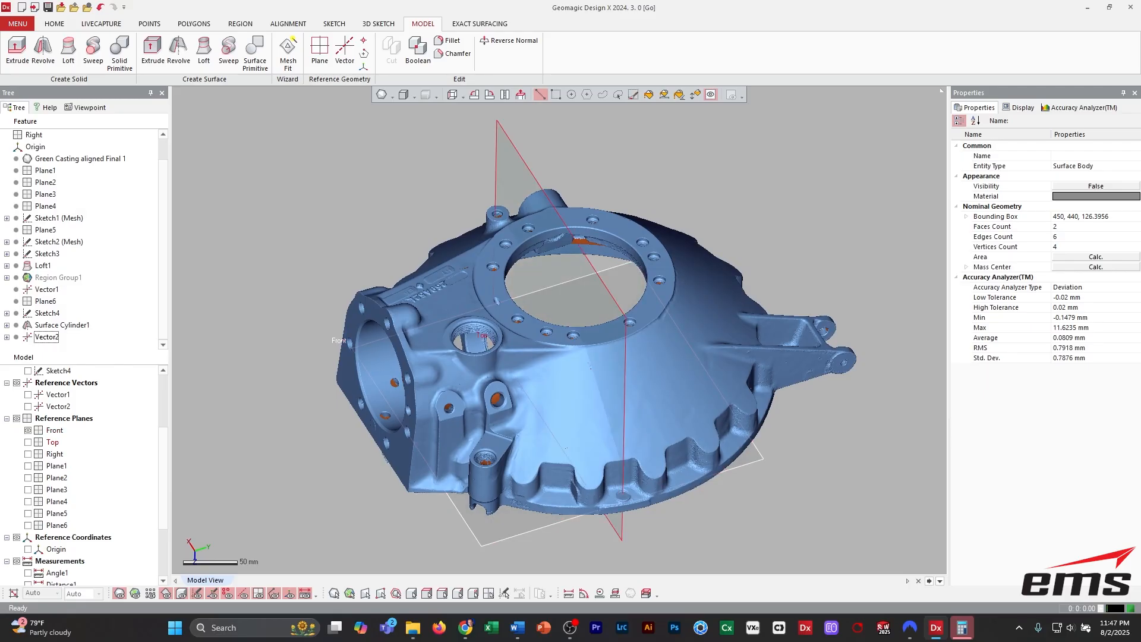
pyautogui.click(28, 442)
pyautogui.click(28, 454)
pyautogui.moveTo(595, 357); pyautogui.dragTo(701, 190, button='right')
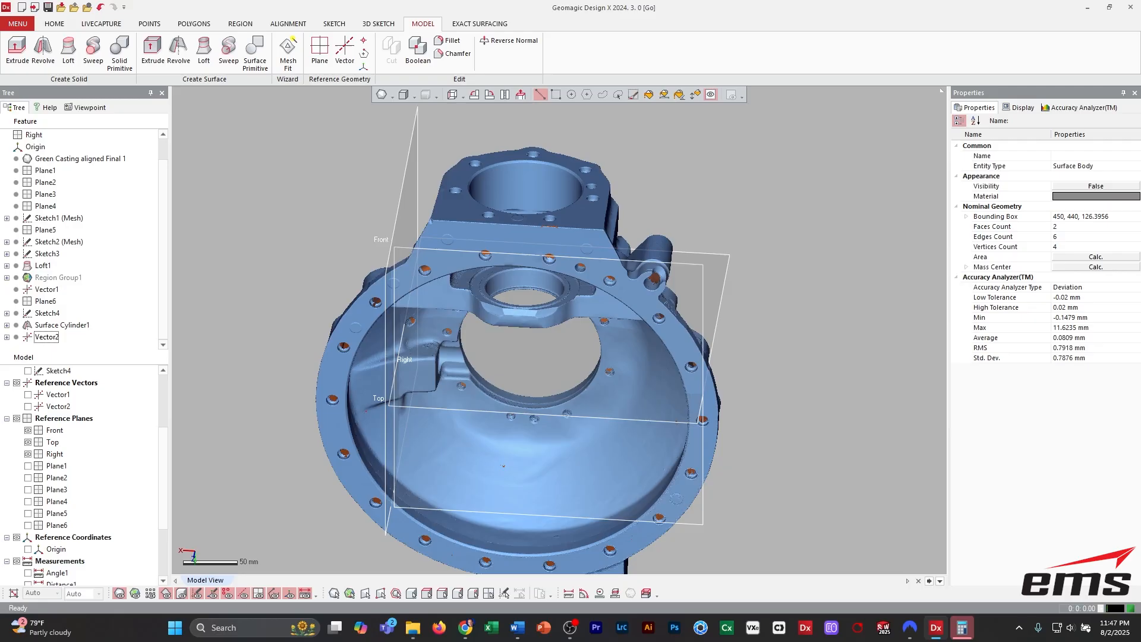
pyautogui.moveTo(671, 202); pyautogui.dragTo(571, 303, button='right')
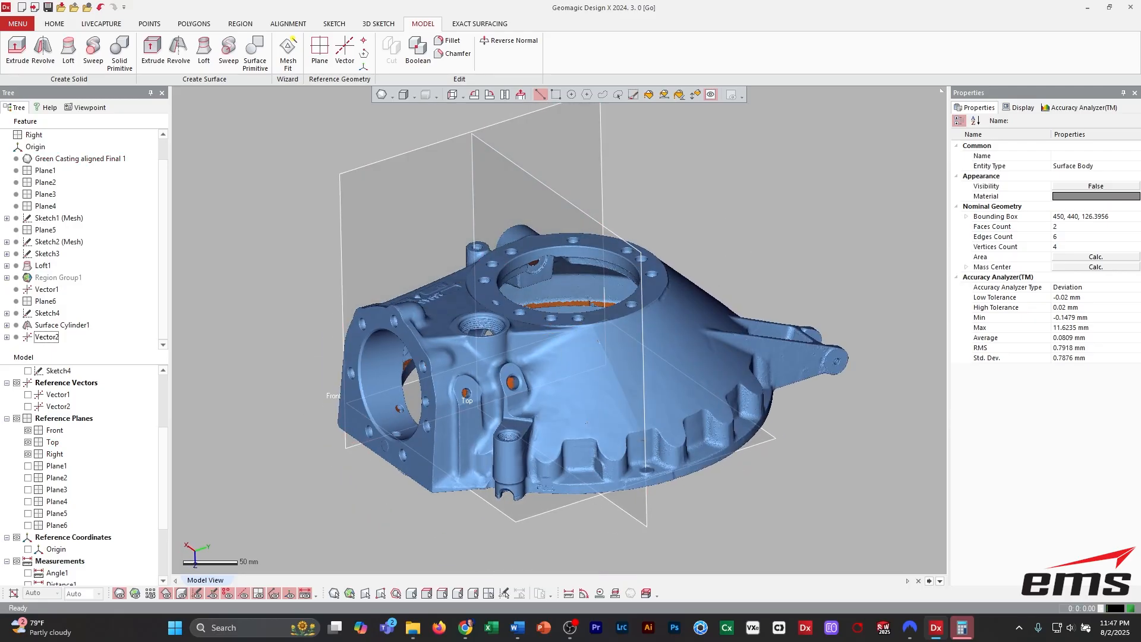
pyautogui.moveTo(570, 303); pyautogui.dragTo(564, 344, button='right')
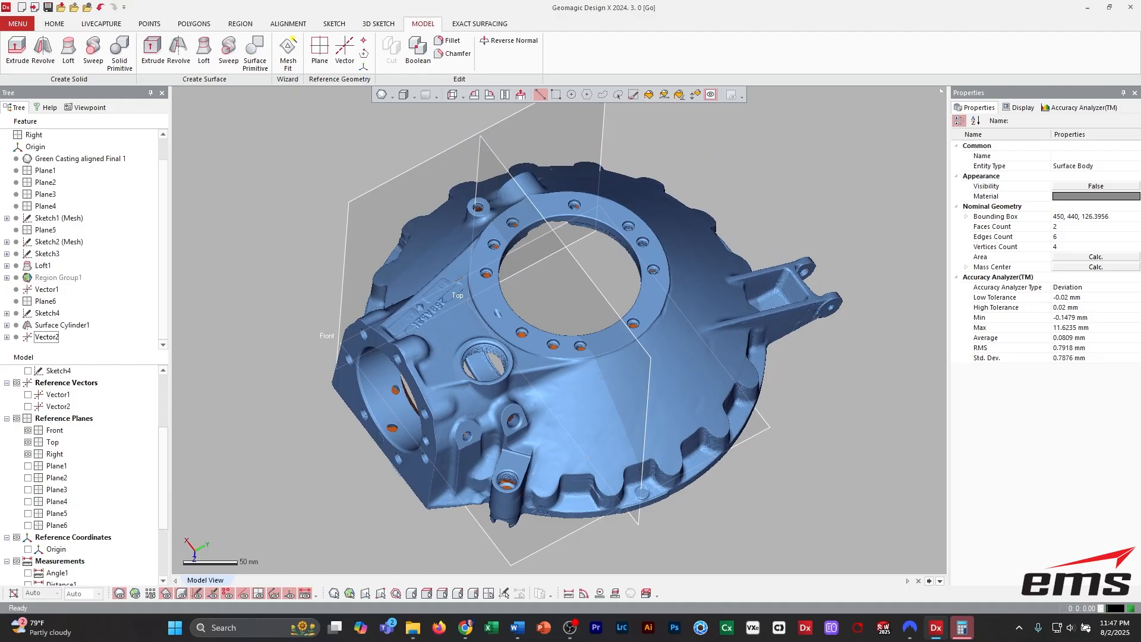
pyautogui.moveTo(565, 343)
pyautogui.mouseDown(button='right')
pyautogui.moveTo(565, 275)
pyautogui.moveTo(565, 324)
pyautogui.mouseUp(button='right')
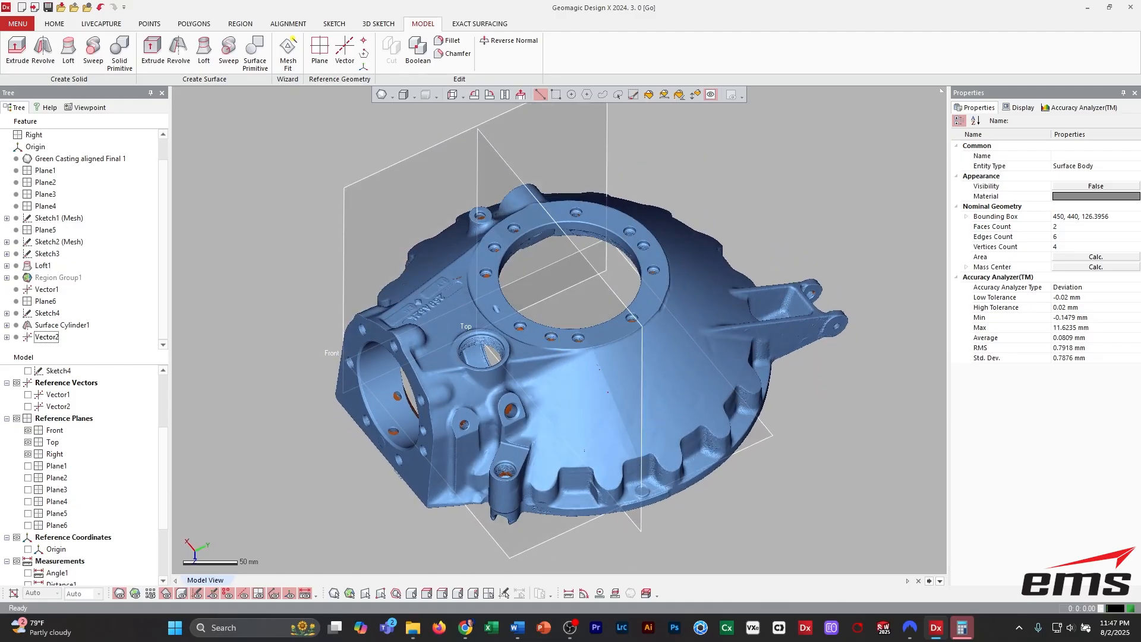
pyautogui.moveTo(28, 430); pyautogui.dragTo(28, 454)
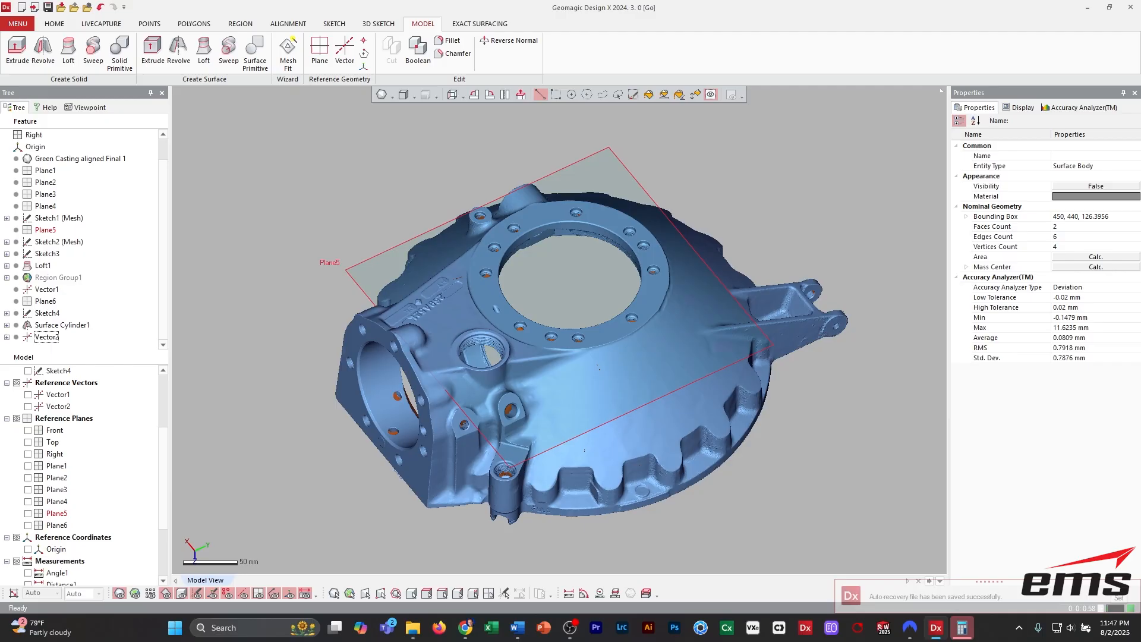
# Show Plane5 across the upper part of the casting, leaving Plane6 hidden after comparing their positions.
pyautogui.click(28, 525)
pyautogui.moveTo(535, 380); pyautogui.dragTo(542, 309, button='right')
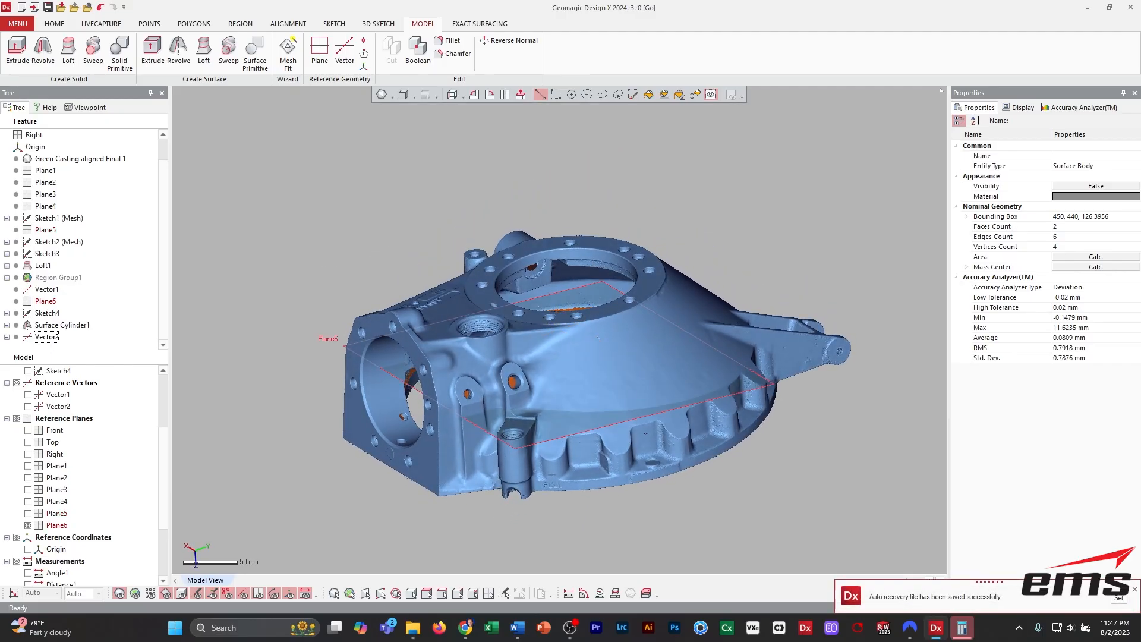
pyautogui.click(28, 513)
pyautogui.click(28, 526)
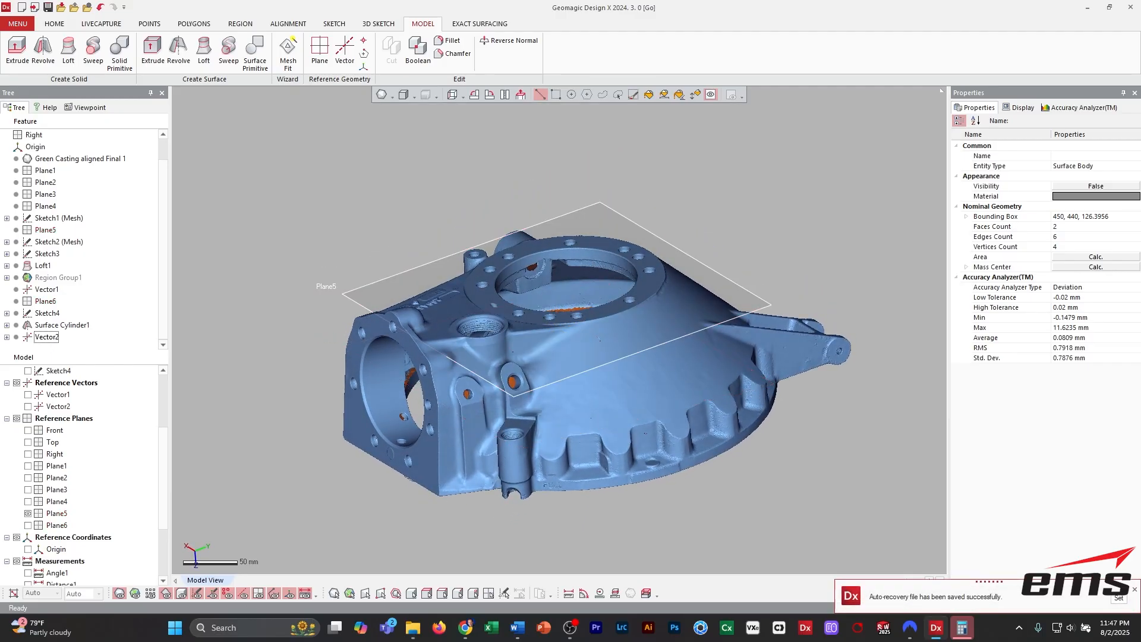
pyautogui.moveTo(535, 357); pyautogui.dragTo(524, 434, button='right')
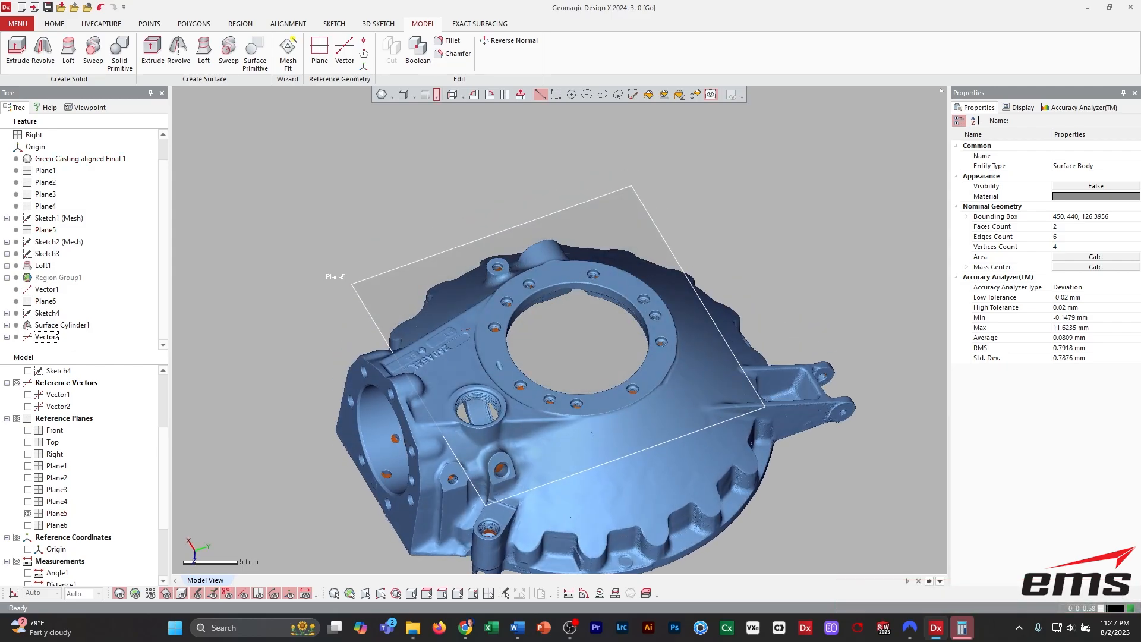
# Start a planar mesh sketch on Plane5 with the section offset 1.5 mm from the base plane.
pyautogui.click(334, 24)
pyautogui.click(17, 62)
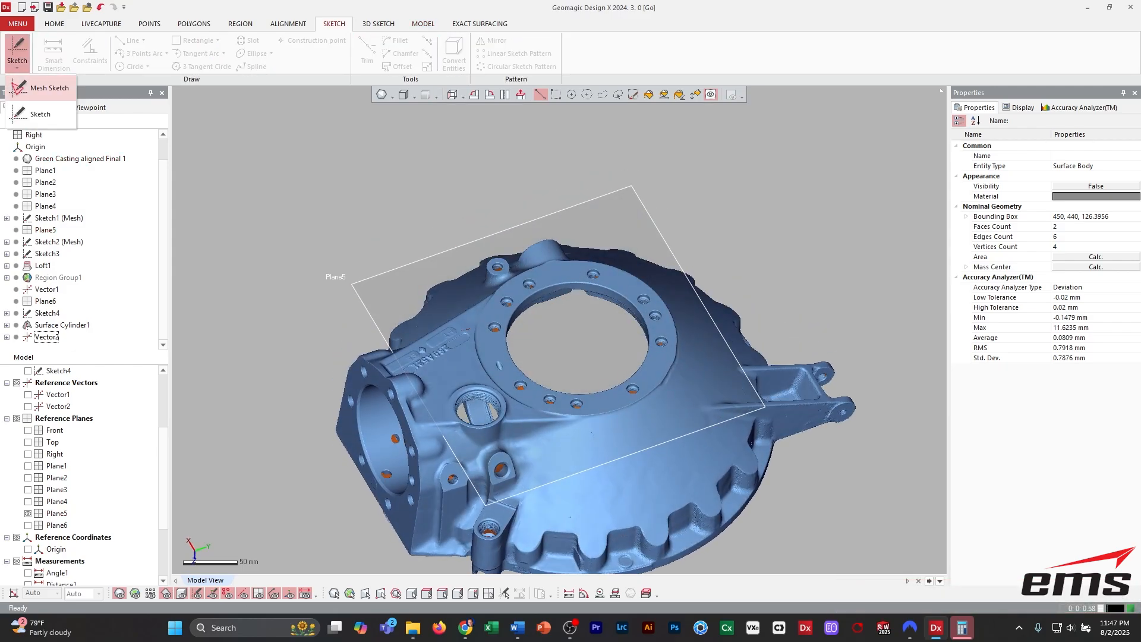
pyautogui.click(35, 88)
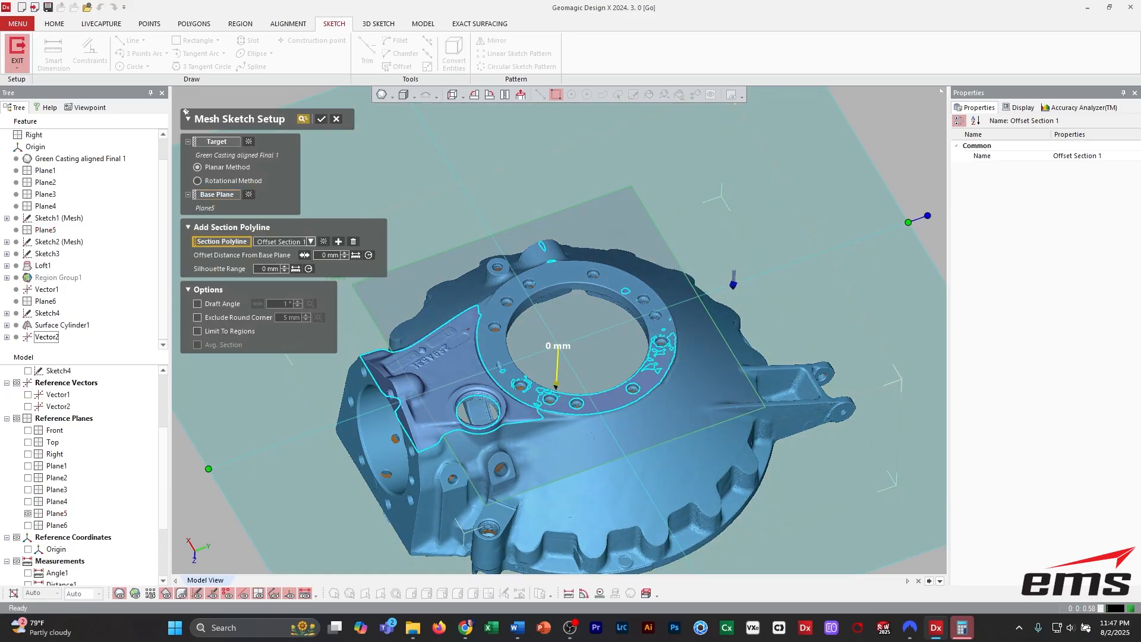
pyautogui.moveTo(556, 382); pyautogui.dragTo(556, 384)
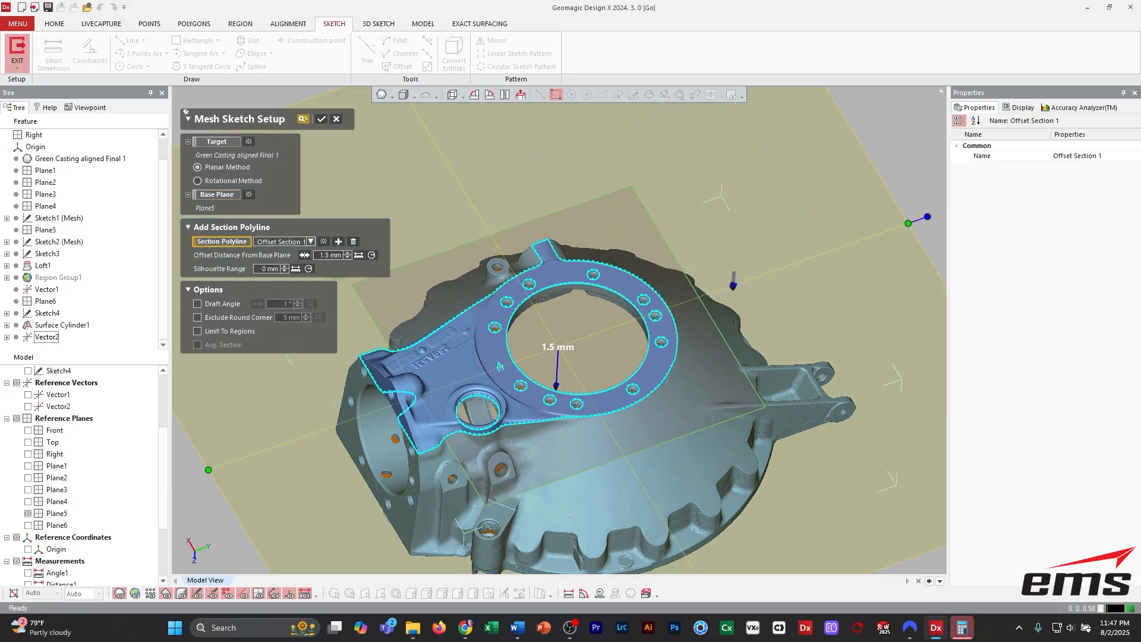
pyautogui.click(321, 119)
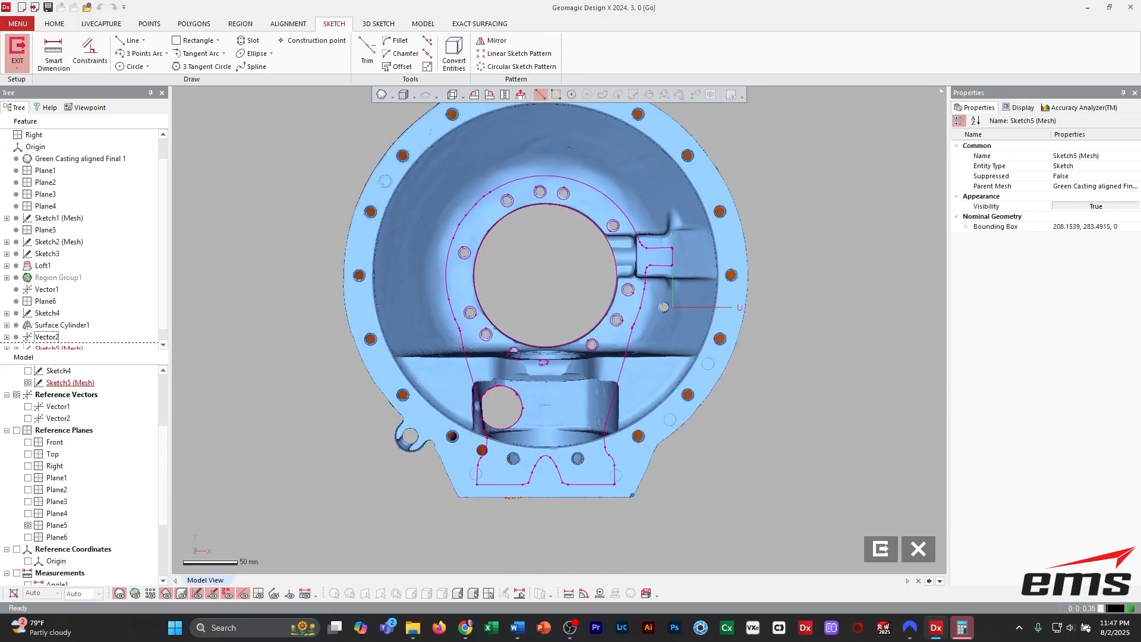
# Sketch a circle fitted to the section outline of the flange bolt hole nearest the cylindrical boss, and exit the mesh sketch.
pyautogui.scroll(2, 560, 330)
pyautogui.keyDown('ctrl'); pyautogui.moveTo(560, 238); pyautogui.dragTo(541, 452, button='right'); pyautogui.keyUp('ctrl')
pyautogui.scroll(3, 541, 452)
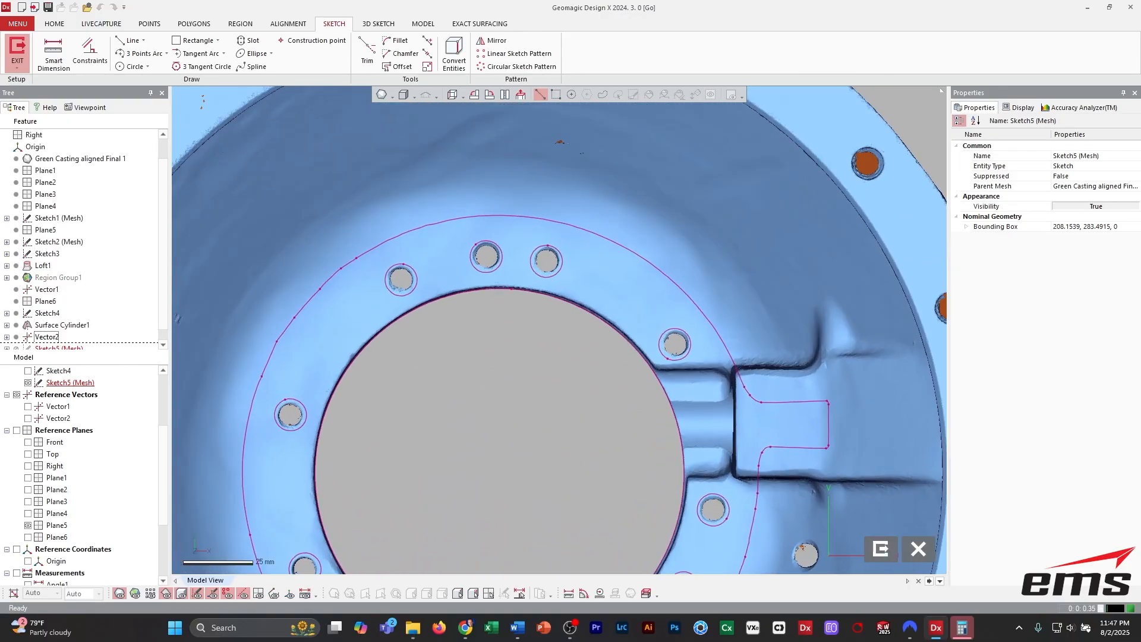
pyautogui.moveTo(452, 267); pyautogui.dragTo(761, 333, button='right')
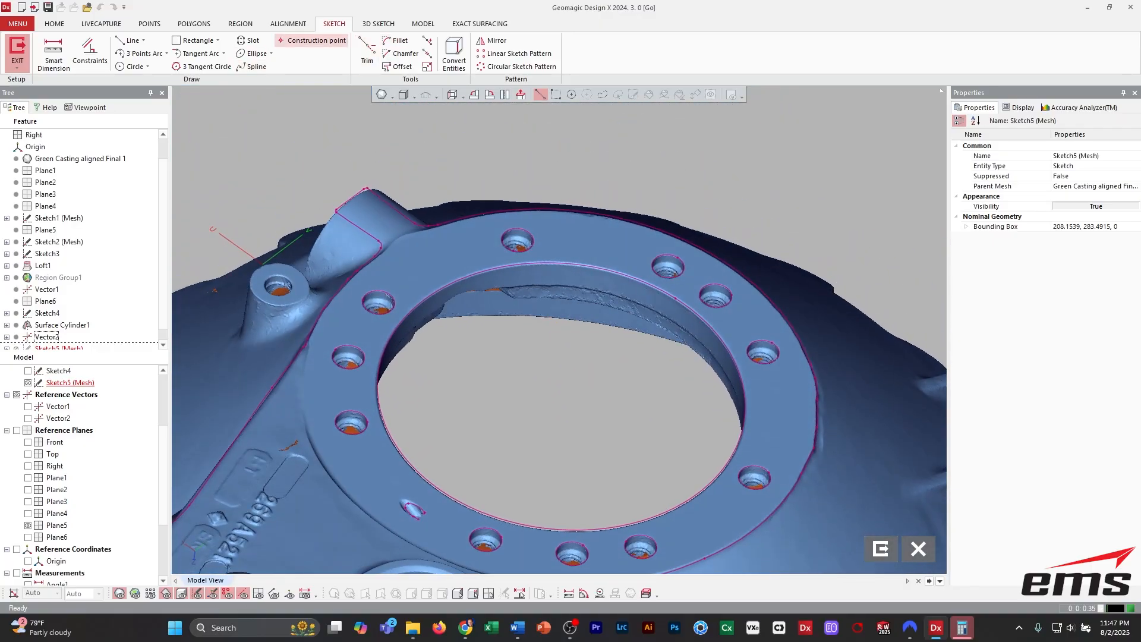
pyautogui.click(314, 40)
pyautogui.click(132, 66)
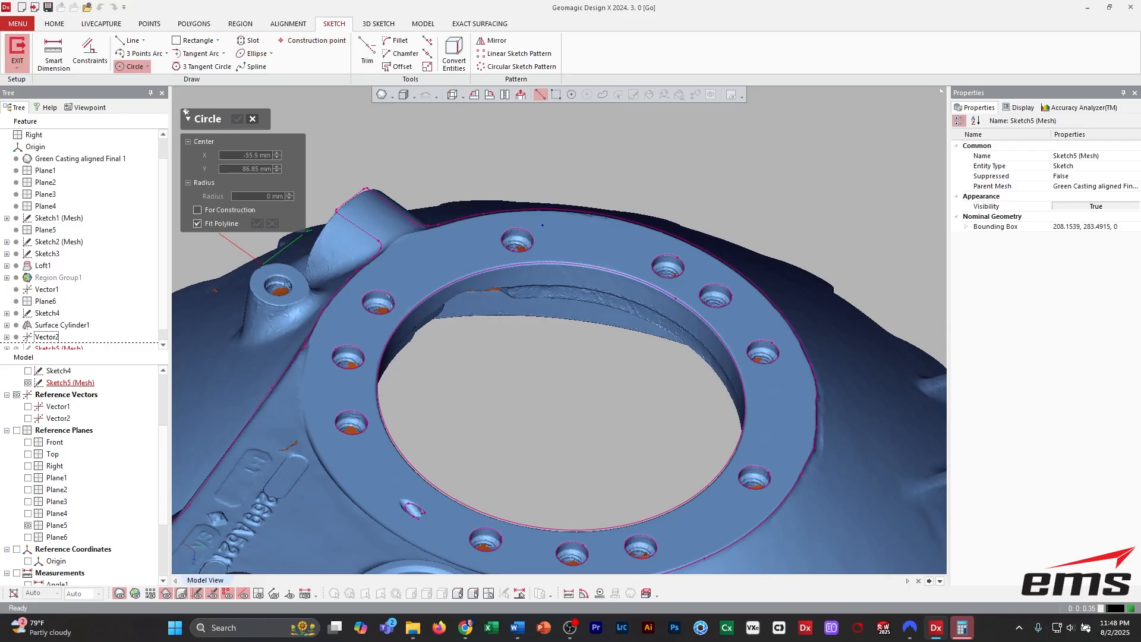
pyautogui.click(517, 235)
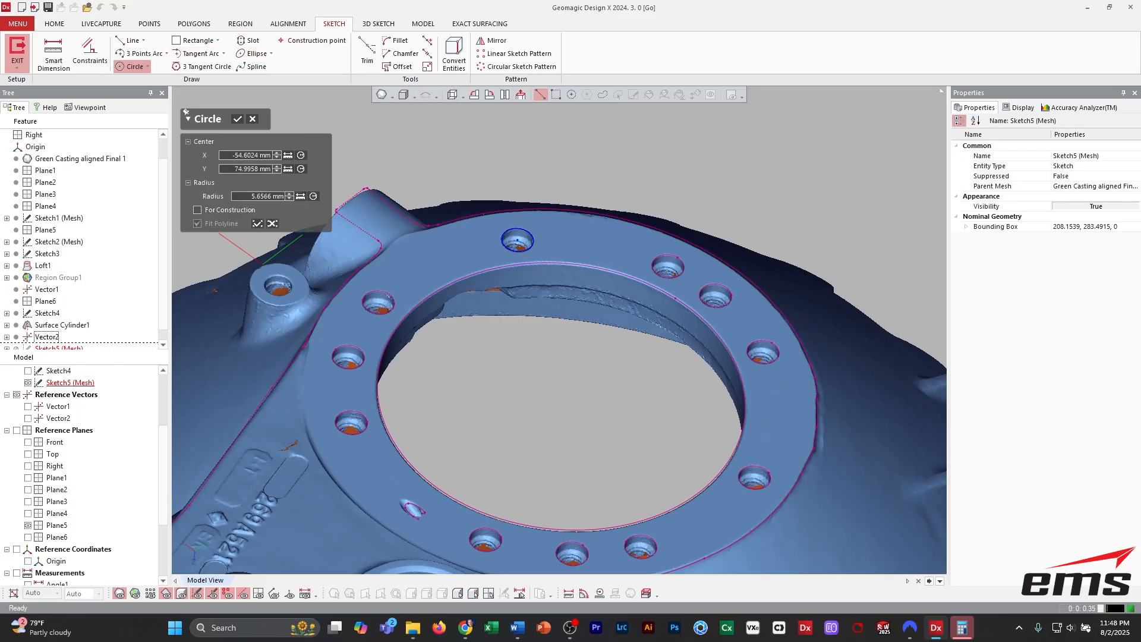
pyautogui.click(238, 118)
pyautogui.click(18, 51)
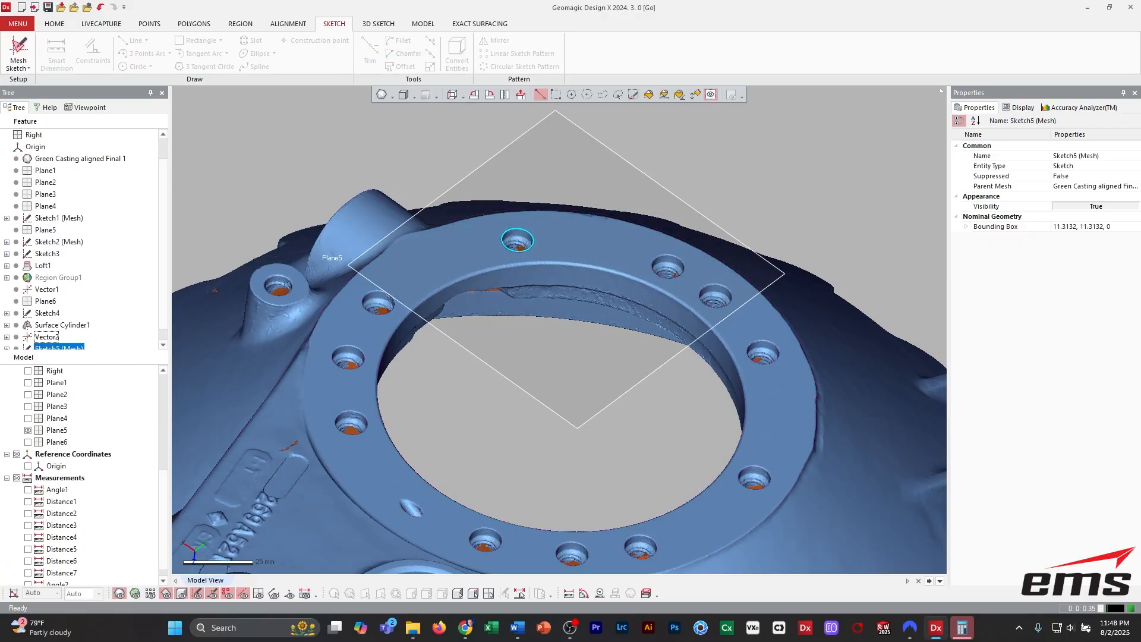
# Add a reference point at the centre of the sketched bolt hole circle using the Pick Multiple Points method.
pyautogui.click(517, 240)
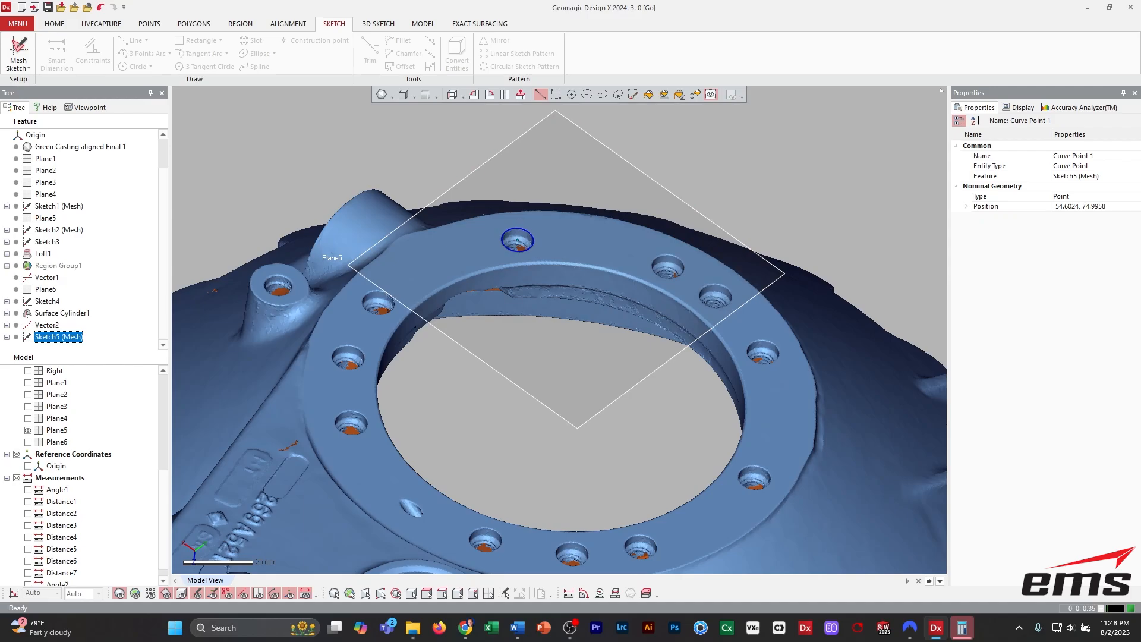
pyautogui.press('Escape')
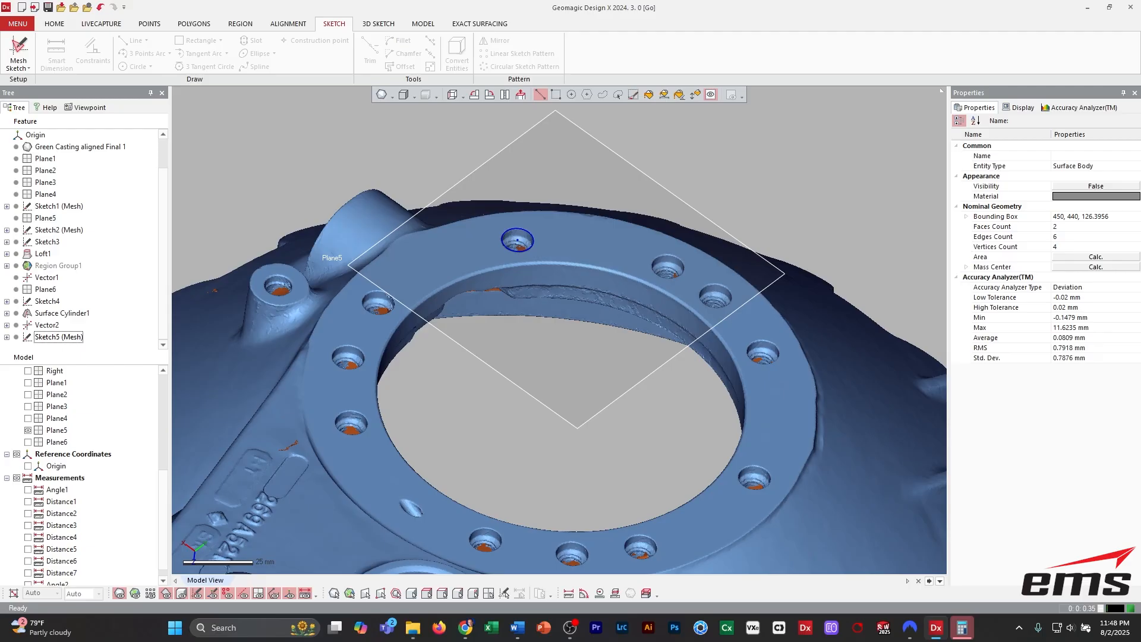
pyautogui.click(424, 24)
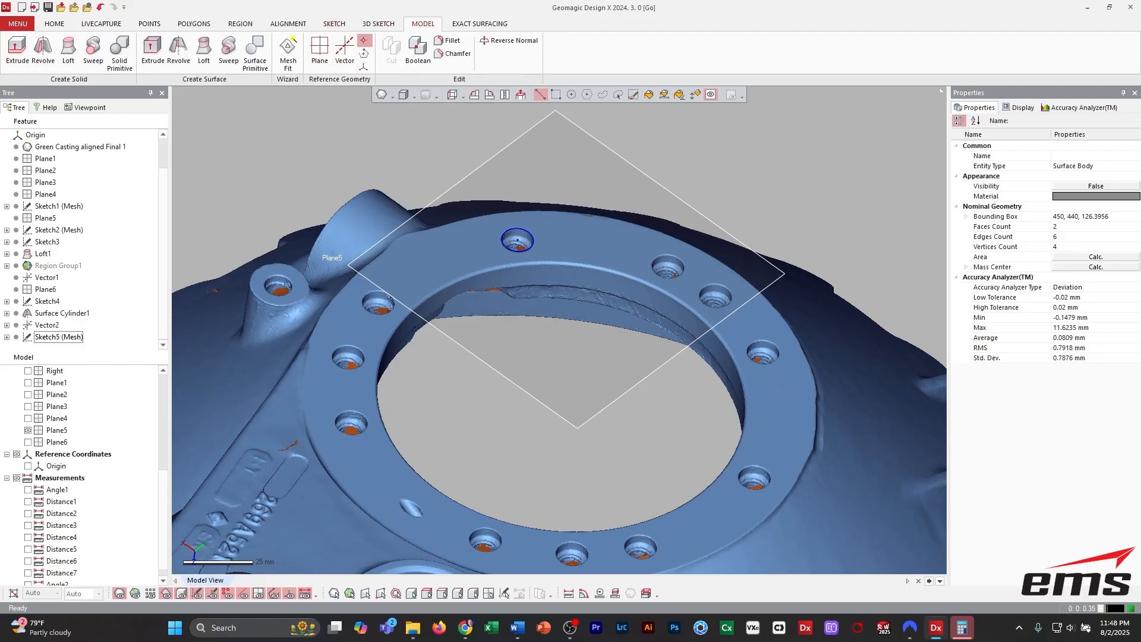
pyautogui.click(364, 41)
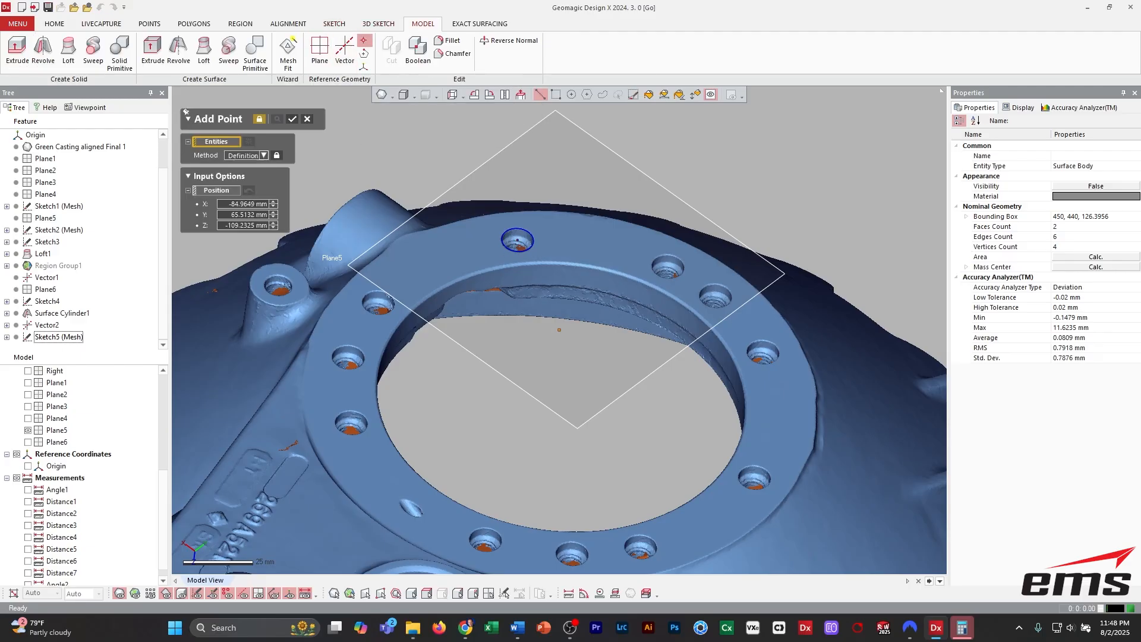
pyautogui.click(518, 240)
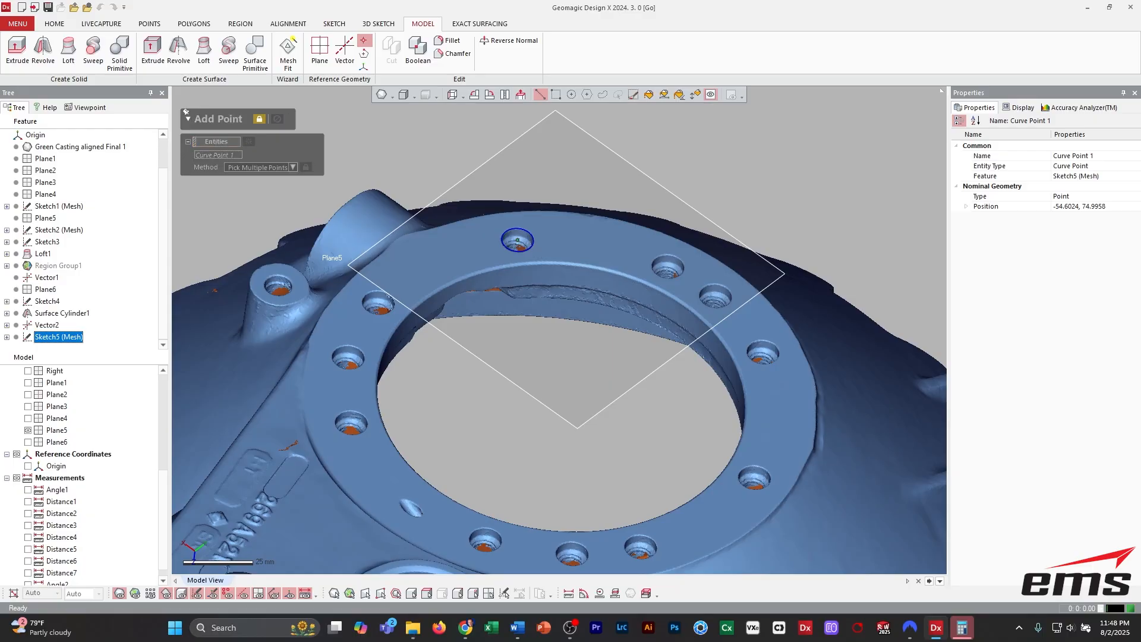
pyautogui.click(291, 118)
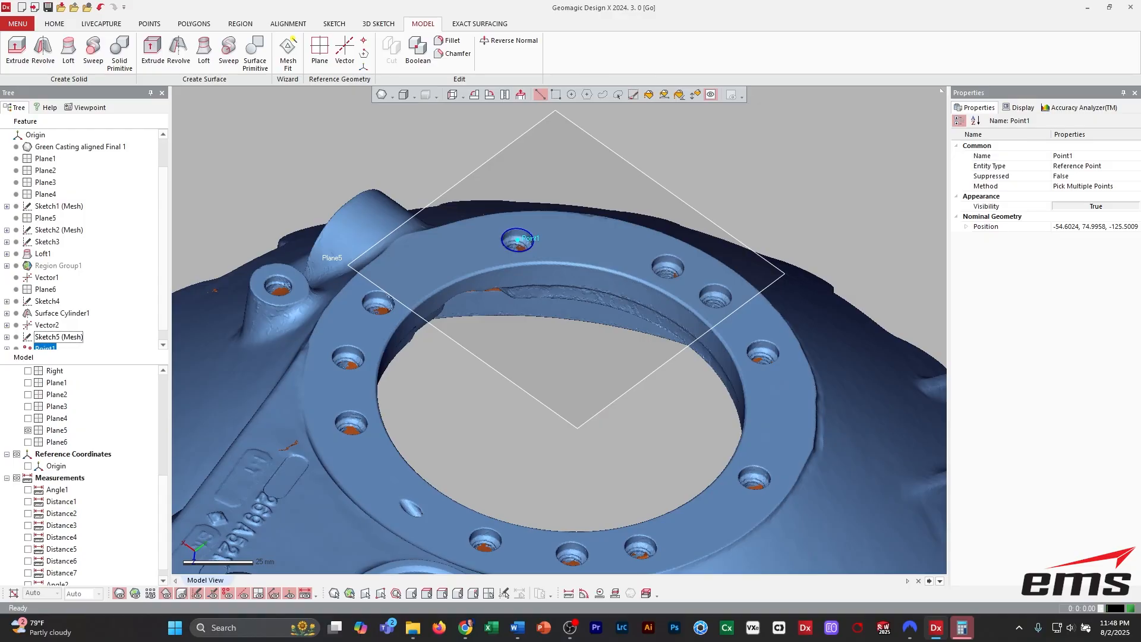
# Hide the reference planes and select Point1 in the bolt hole to display its position coordinates.
pyautogui.keyDown('ctrl'); pyautogui.moveTo(416, 309); pyautogui.dragTo(685, 328, button='right'); pyautogui.keyUp('ctrl')
pyautogui.scroll(-3, 721, 333)
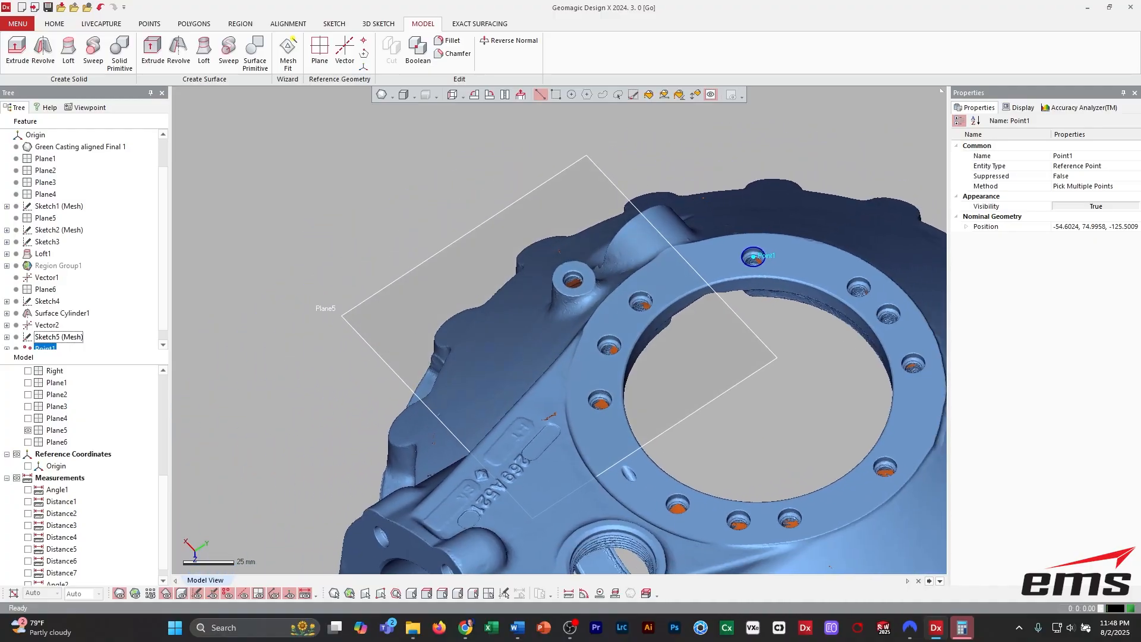
pyautogui.scroll(3, 56, 443)
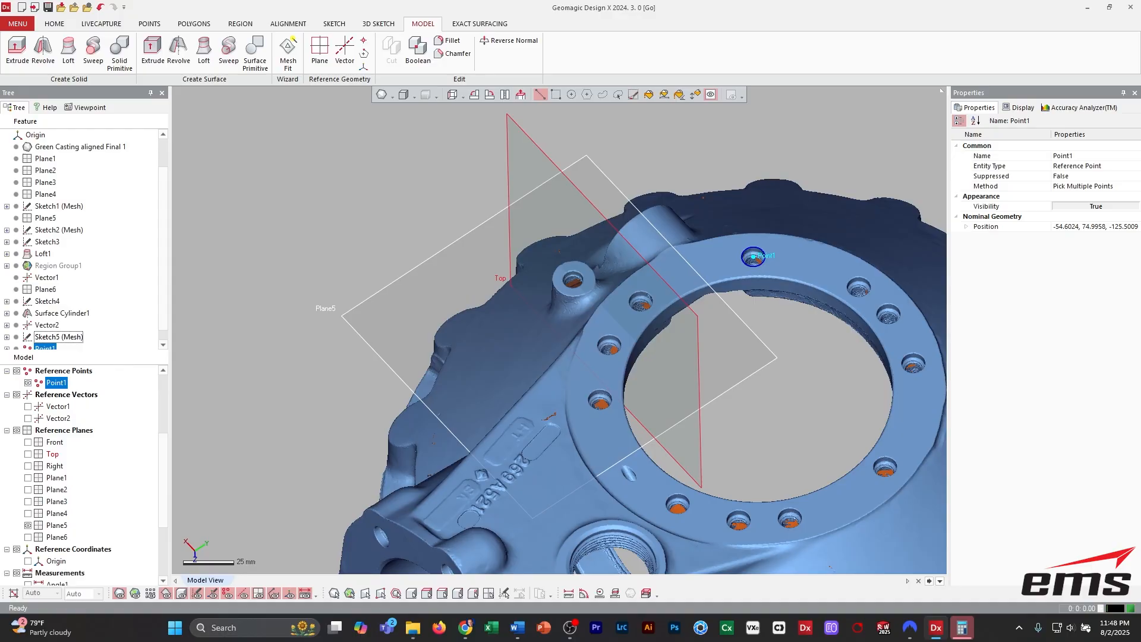
pyautogui.click(16, 430)
pyautogui.moveTo(268, 356); pyautogui.dragTo(284, 225, button='right')
pyautogui.click(274, 297)
pyautogui.scroll(2, 277, 268)
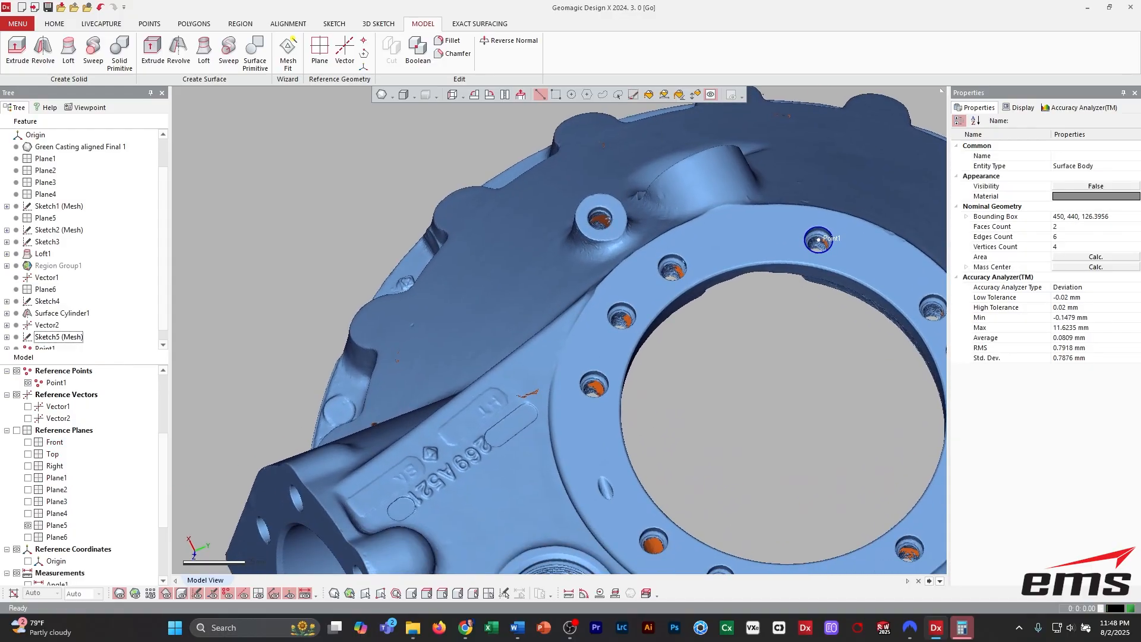
pyautogui.click(820, 238)
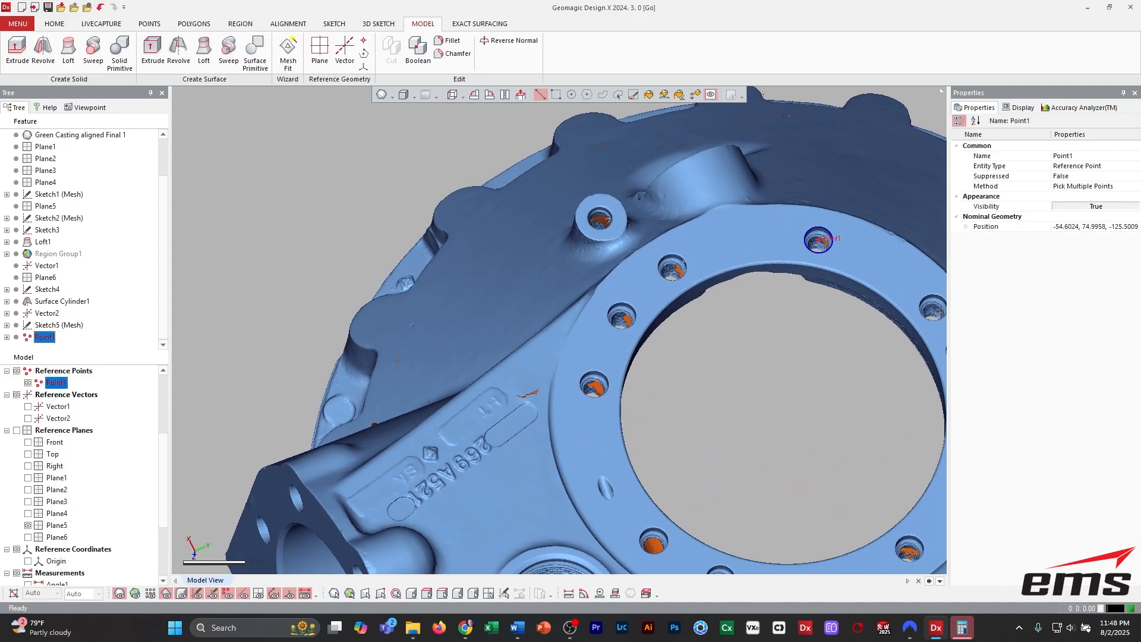
# Capture the bolt hole area together with Point1's properties and save it as a JPG named Point1.
pyautogui.press('Print')
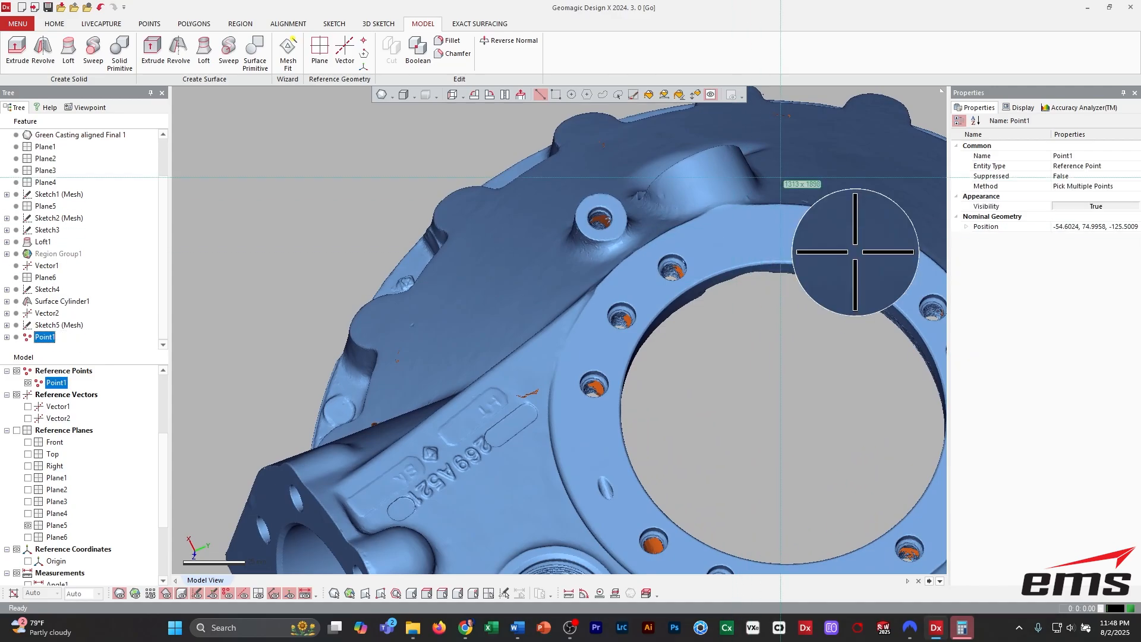
pyautogui.moveTo(792, 142); pyautogui.dragTo(1140, 330)
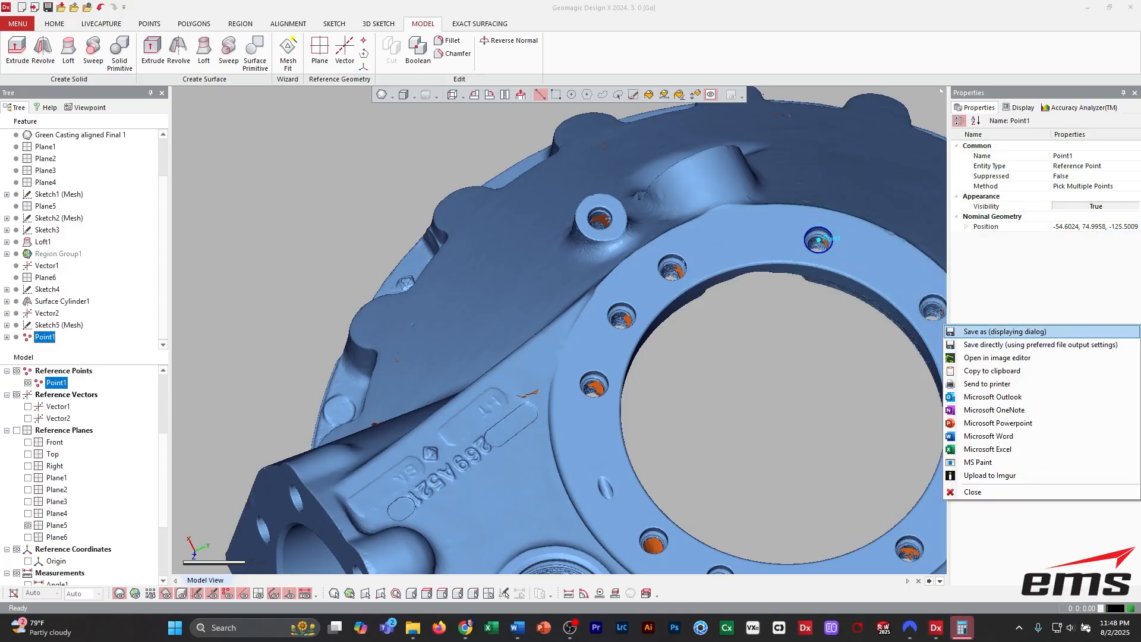
pyautogui.click(1005, 332)
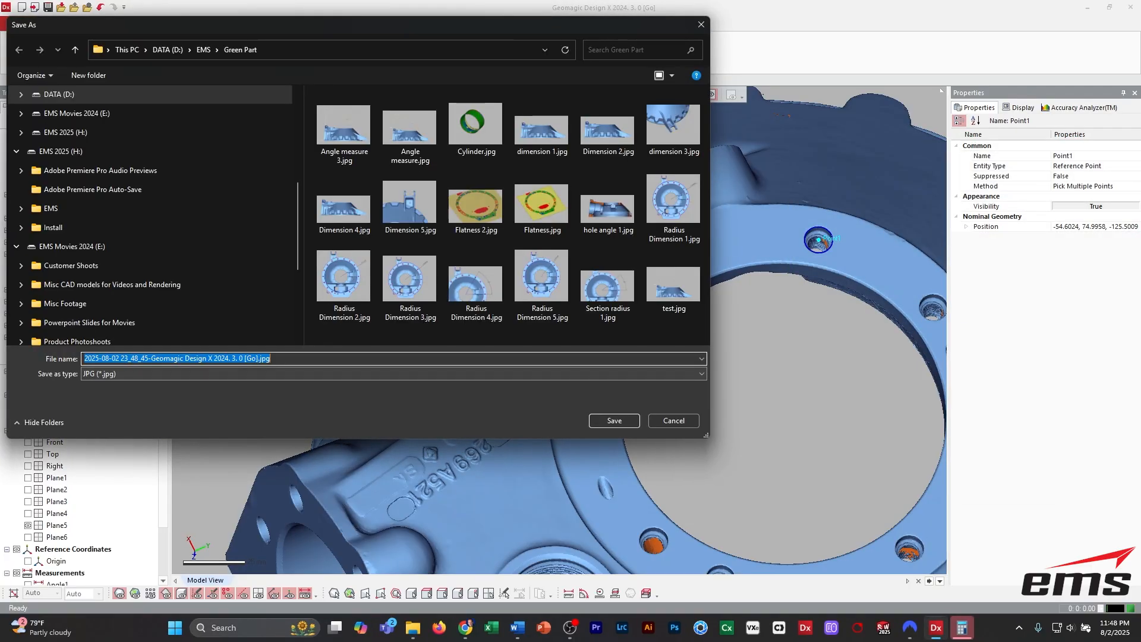
pyautogui.moveTo(270, 358); pyautogui.dragTo(85, 358)
pyautogui.press('BackSpace')
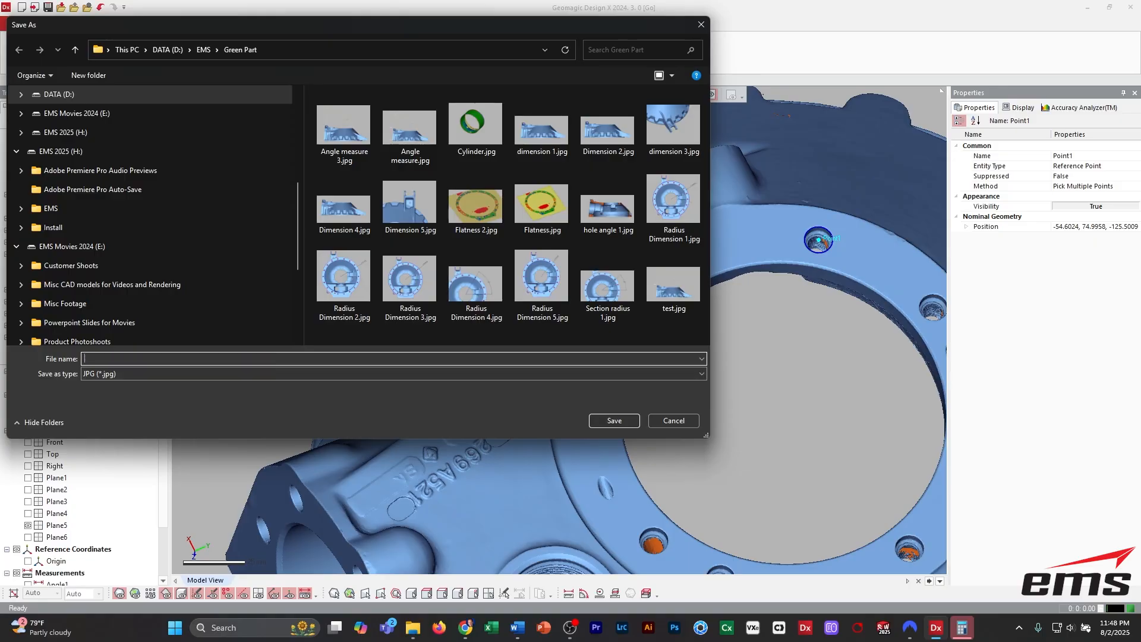
pyautogui.write('Point1')
pyautogui.press('Return')
# Clear the selection and hide Point1 and Sketch5 (Mesh), leaving the whole casting in view.
pyautogui.moveTo(618, 369); pyautogui.dragTo(472, 333, button='right')
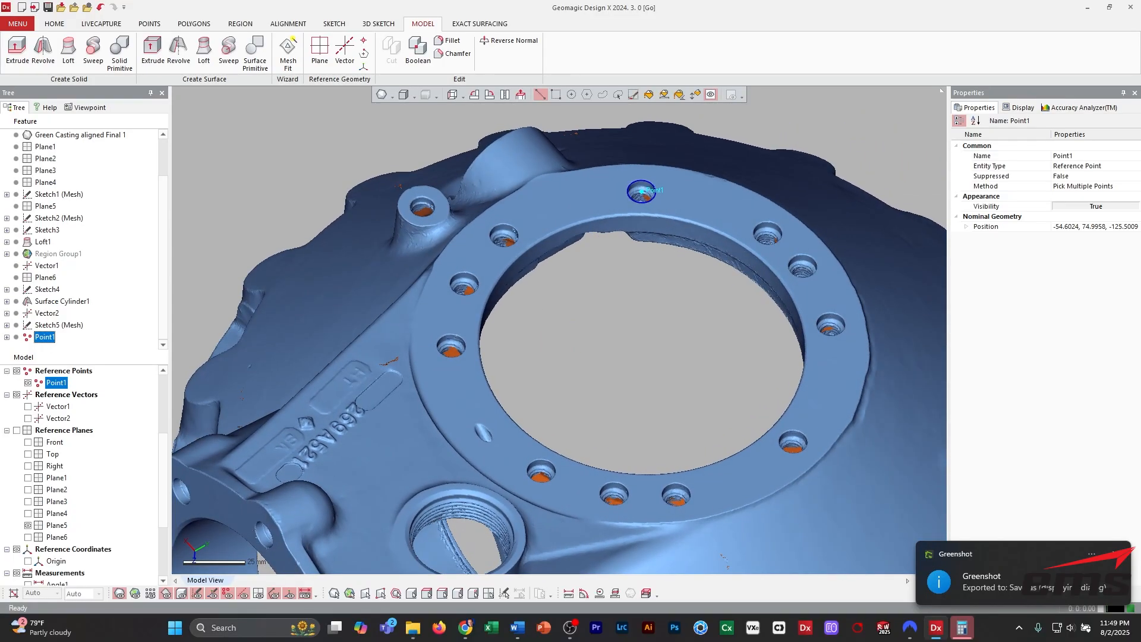
pyautogui.press('Escape')
pyautogui.moveTo(559, 333)
pyautogui.mouseDown(button='right')
pyautogui.moveTo(560, 321)
pyautogui.moveTo(535, 326)
pyautogui.moveTo(505, 345)
pyautogui.moveTo(509, 364)
pyautogui.moveTo(559, 326)
pyautogui.mouseUp(button='right')
pyautogui.scroll(-1, 560, 330)
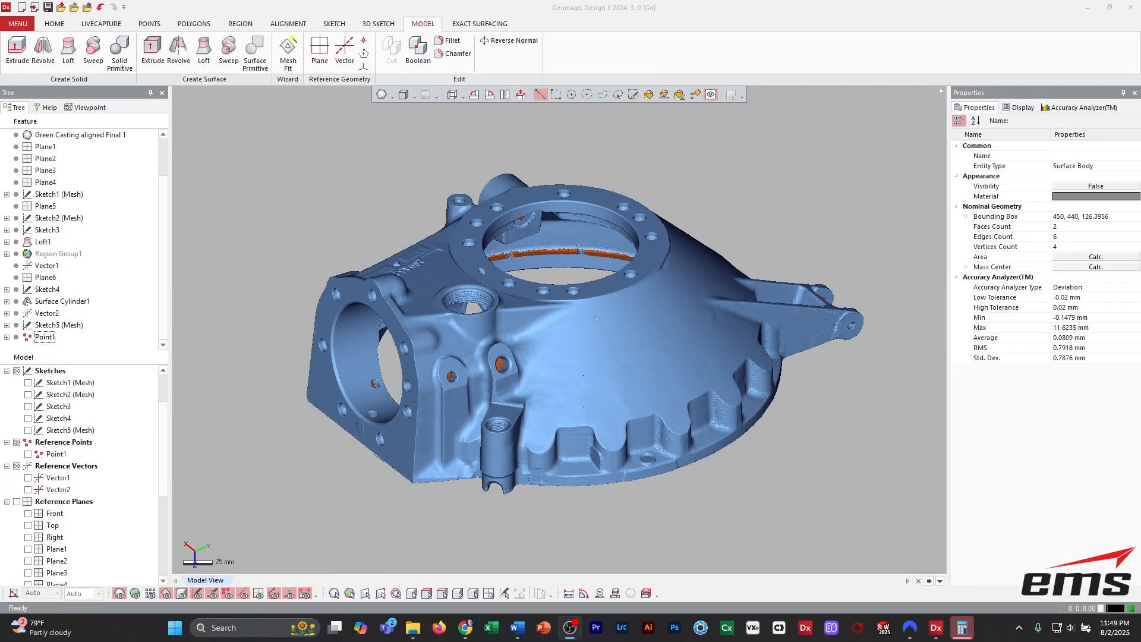
# Turn the reference planes group back on with the Top plane shown and Plane5 hidden.
pyautogui.moveTo(583, 375); pyautogui.dragTo(540, 368, button='right')
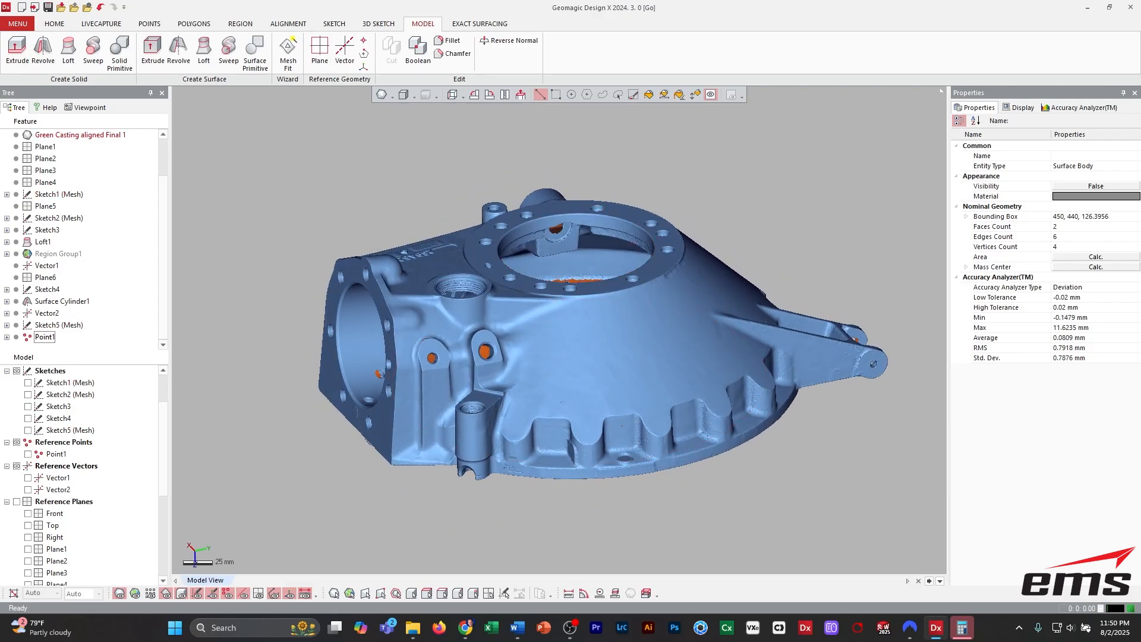
pyautogui.moveTo(556, 380); pyautogui.dragTo(564, 364, button='right')
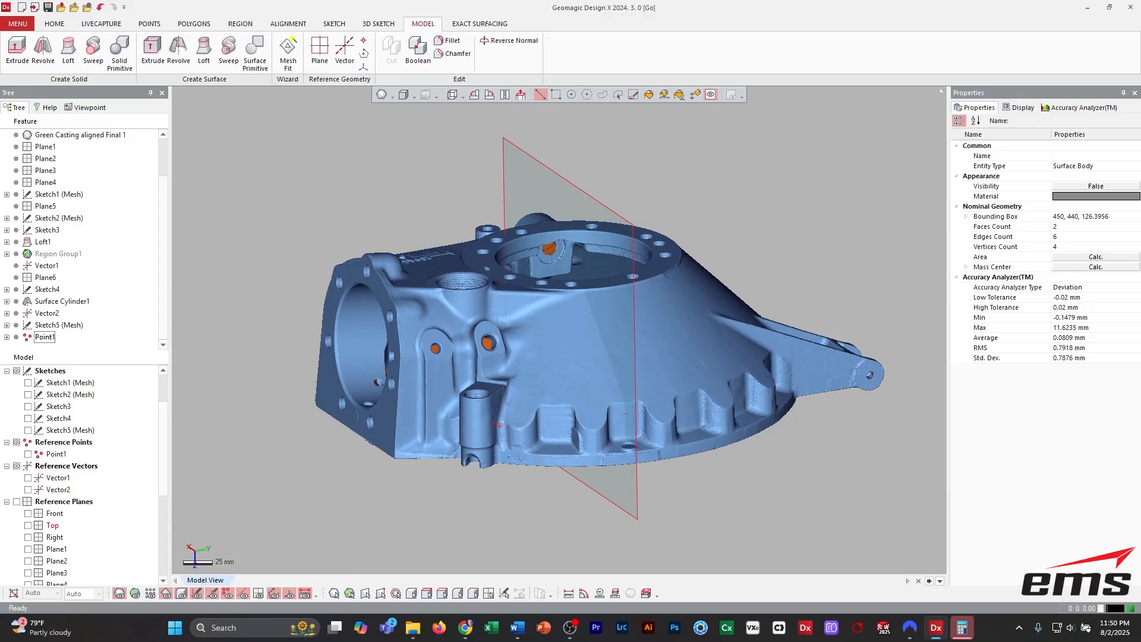
pyautogui.click(17, 502)
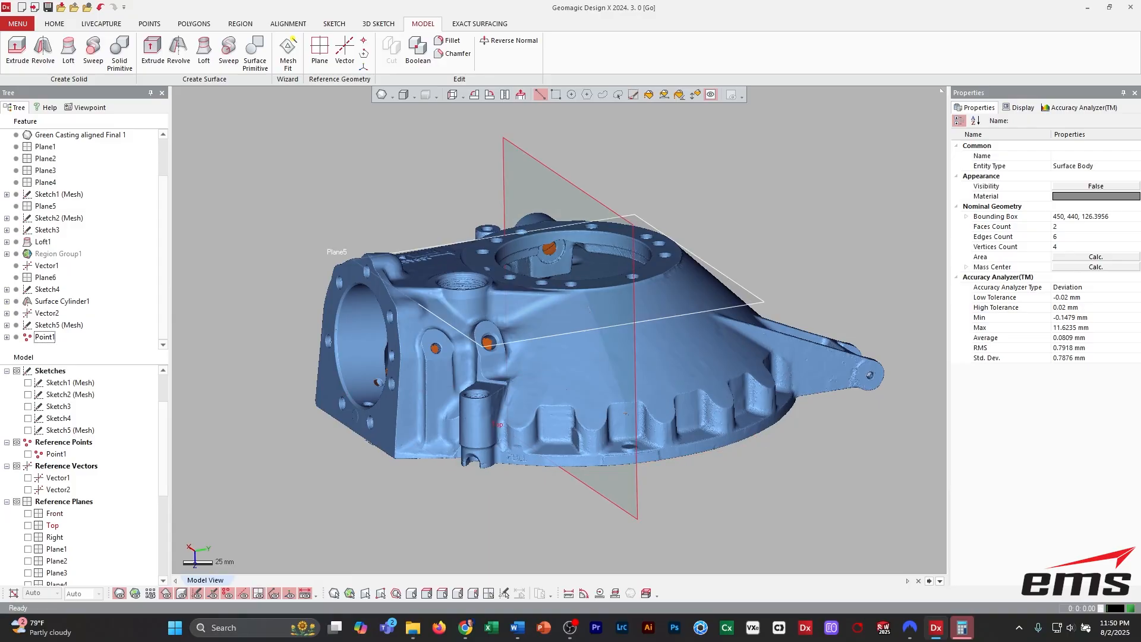
pyautogui.click(28, 526)
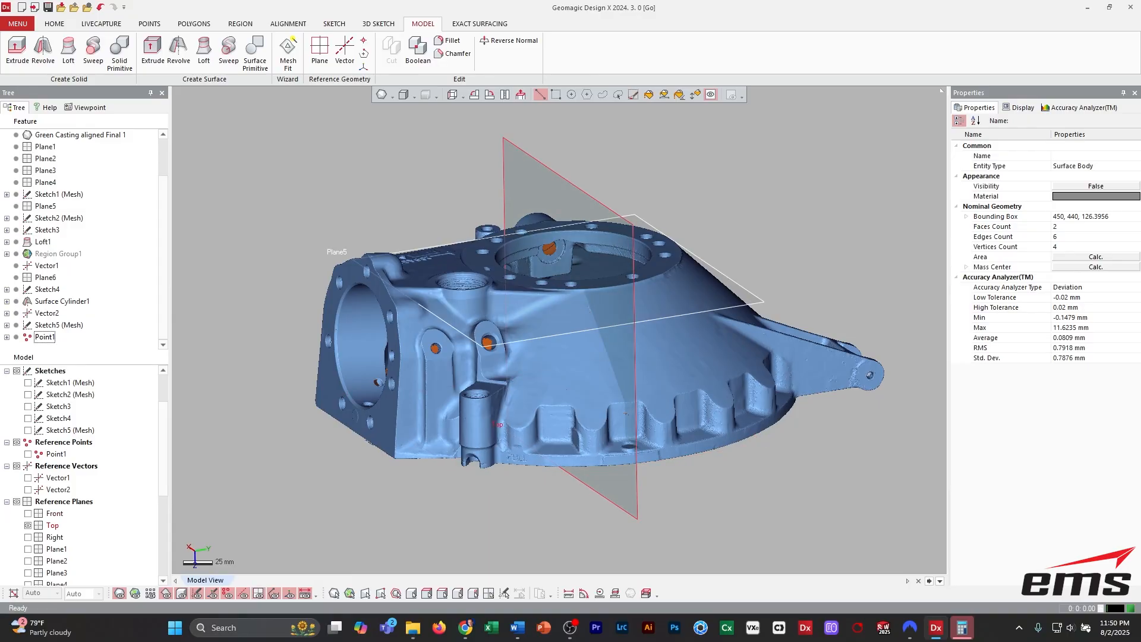
pyautogui.scroll(-4, 60, 452)
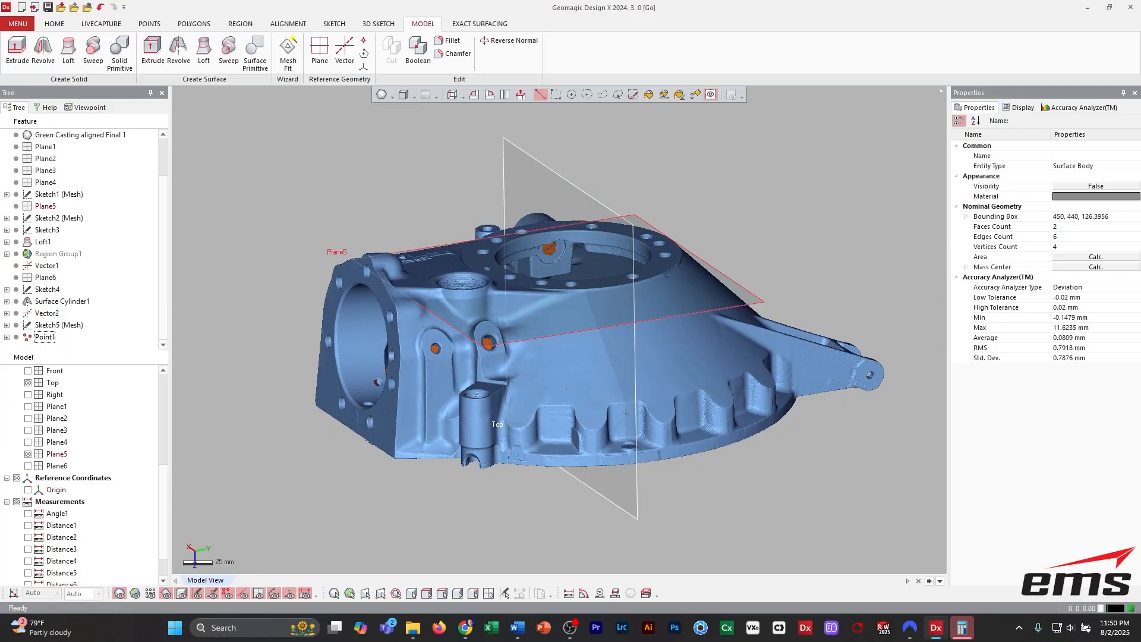
pyautogui.click(28, 455)
# Show Sketch2 (Mesh) with the circle of the large flange bore alongside the Top plane.
pyautogui.moveTo(524, 310); pyautogui.dragTo(574, 422, button='right')
pyautogui.scroll(3, 559, 330)
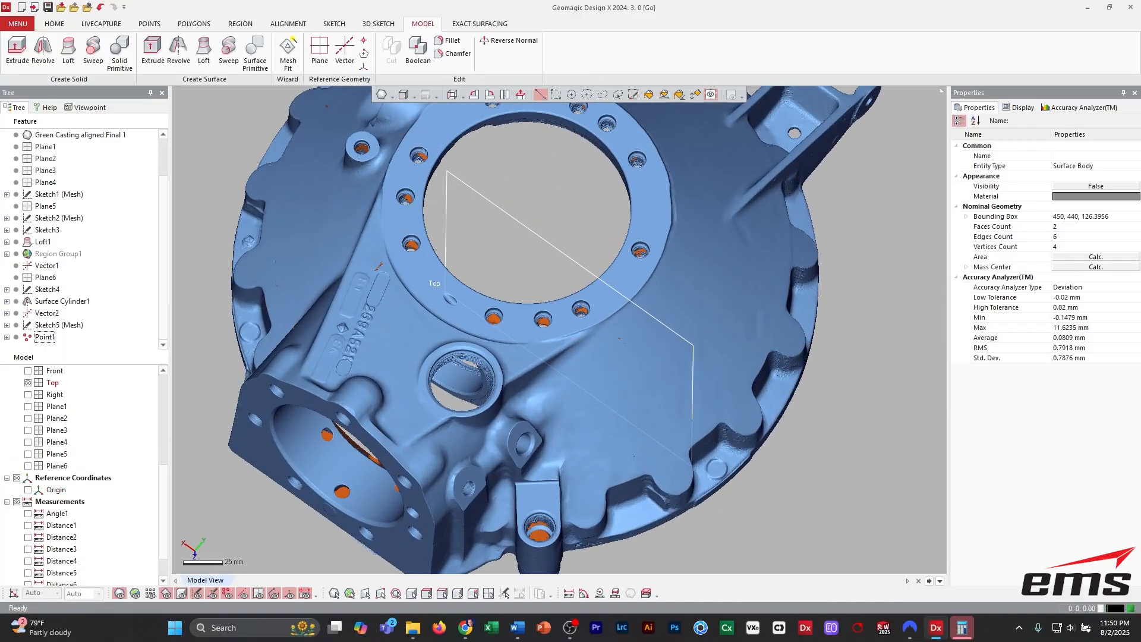
pyautogui.moveTo(559, 330); pyautogui.dragTo(558, 288, button='right')
pyautogui.scroll(4, 59, 512)
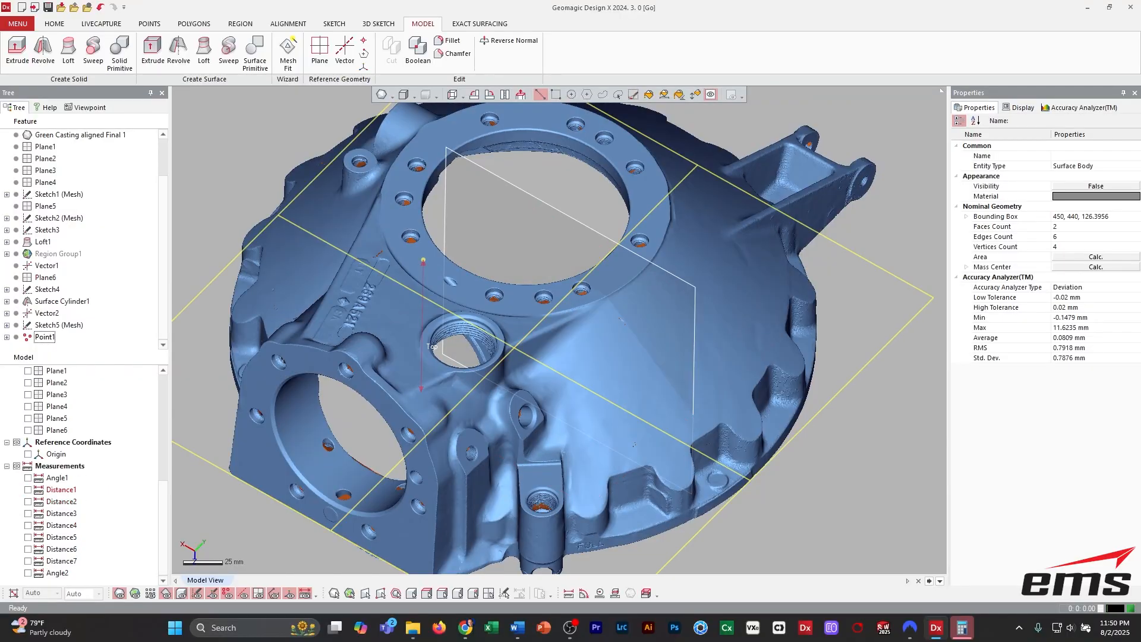
pyautogui.scroll(2, 58, 466)
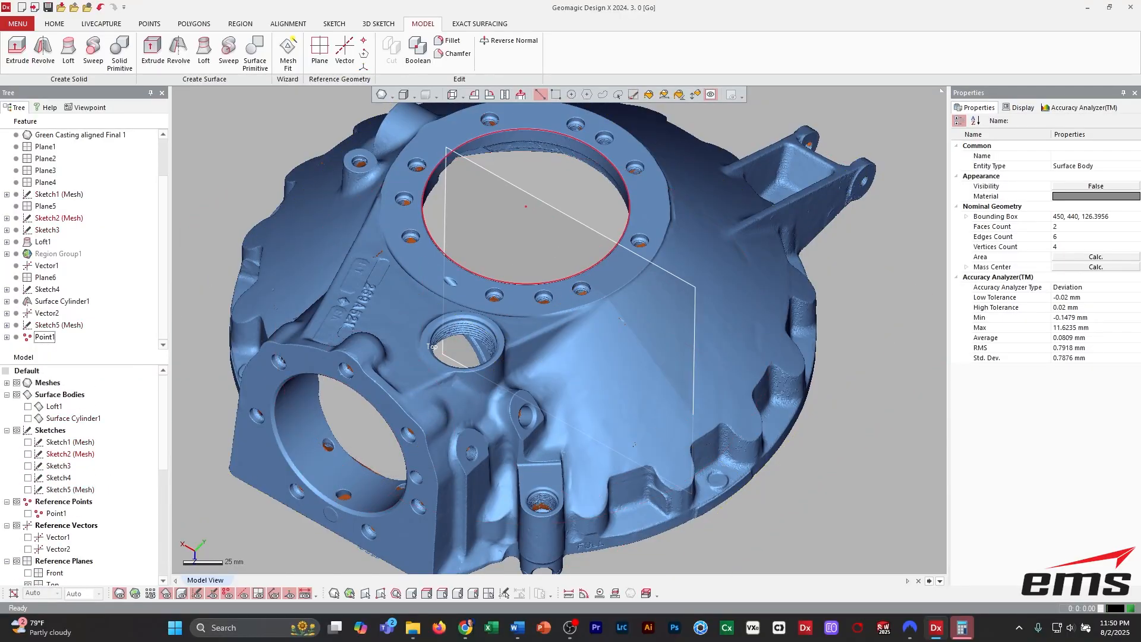
pyautogui.moveTo(594, 285); pyautogui.dragTo(583, 364, button='right')
pyautogui.moveTo(547, 363); pyautogui.dragTo(550, 333, button='right')
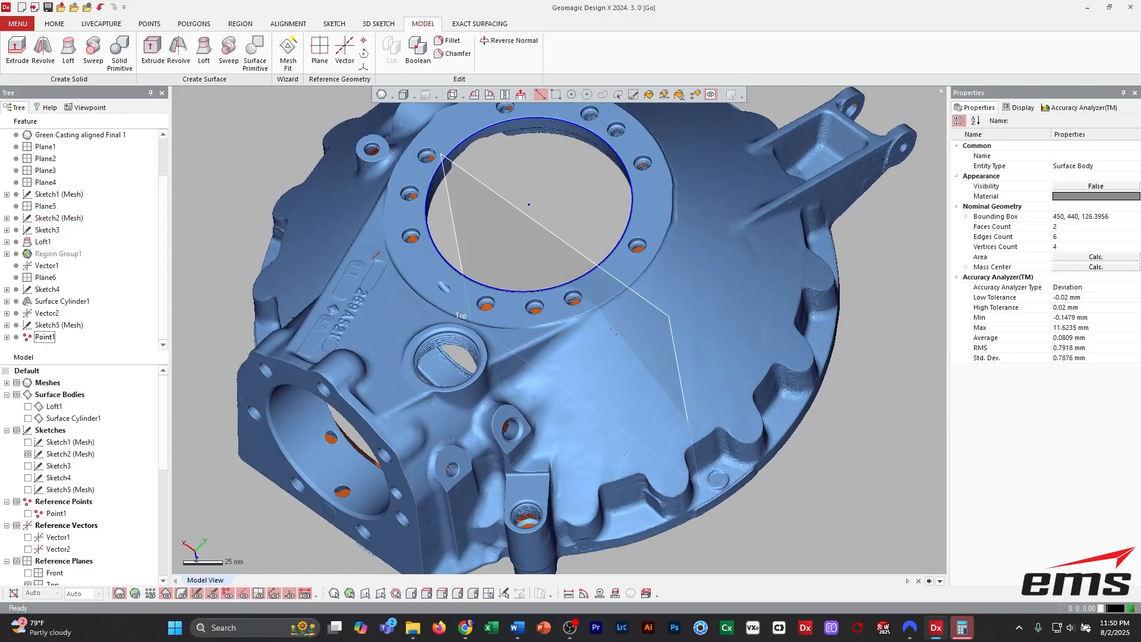
# Add a reference plane positioned at the centre of the large flange bore circle, with its normal taken from the Top plane.
pyautogui.click(320, 50)
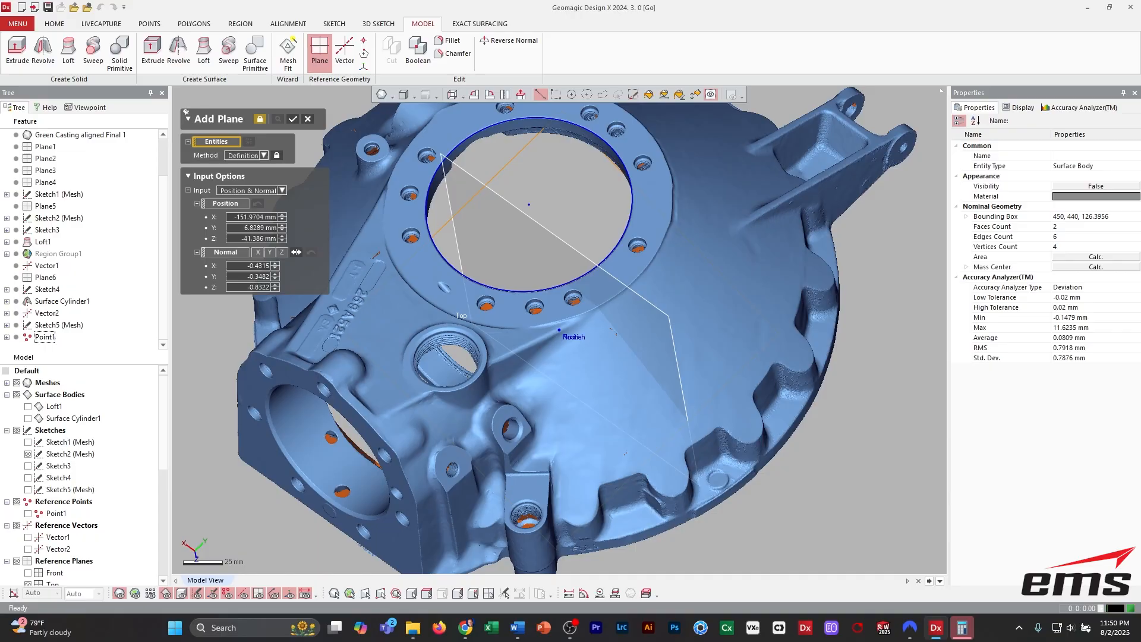
pyautogui.click(226, 203)
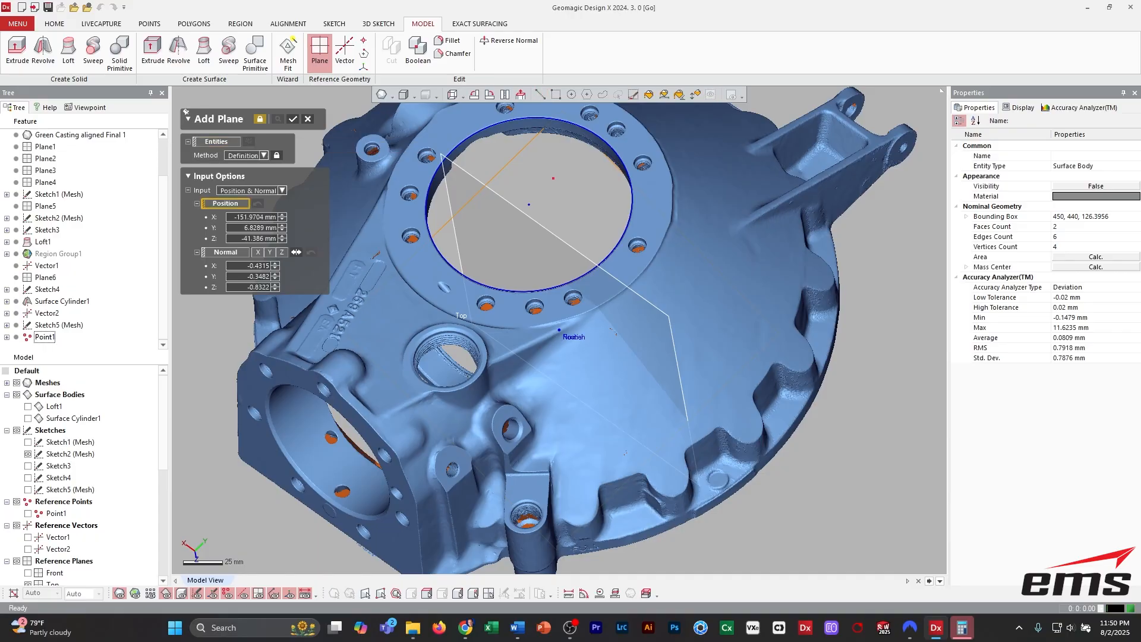
pyautogui.click(529, 205)
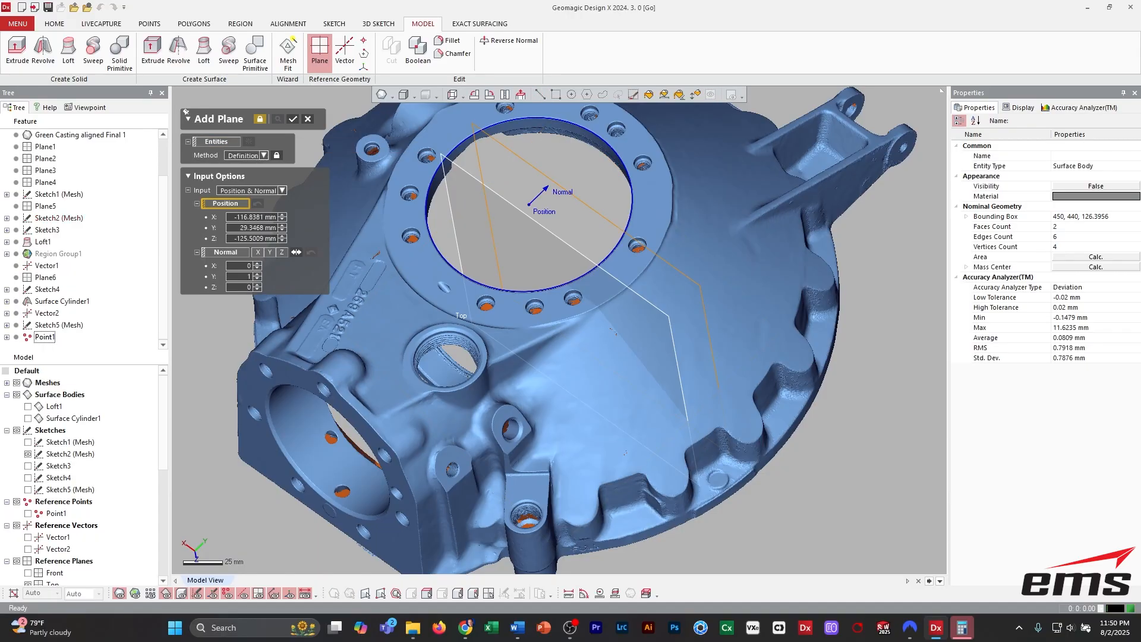
pyautogui.click(226, 252)
pyautogui.click(462, 316)
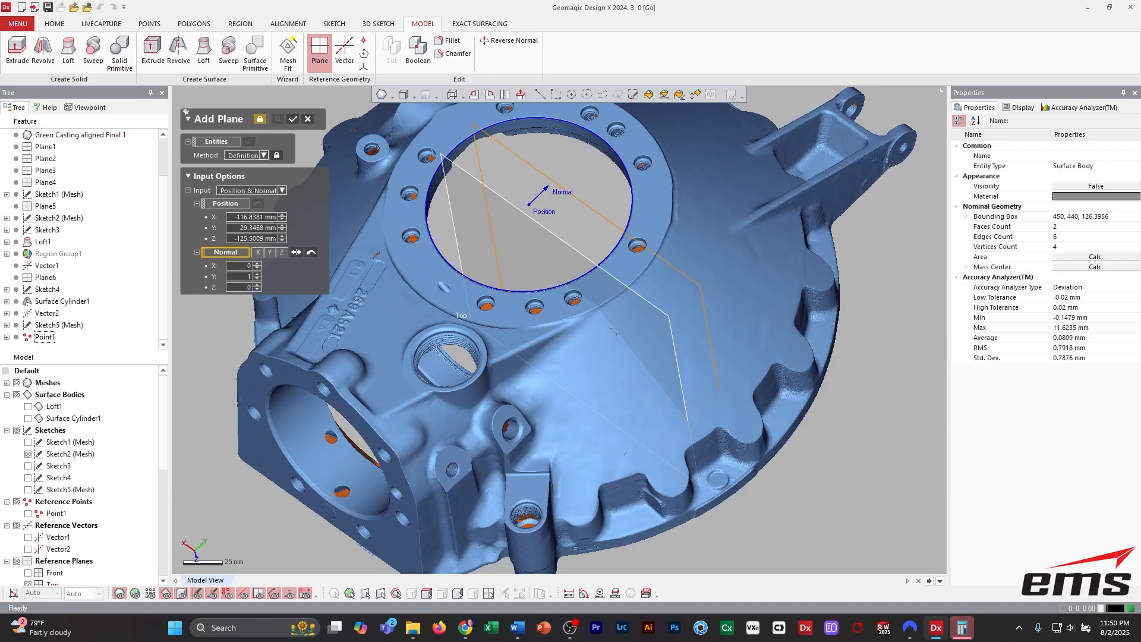
pyautogui.click(293, 119)
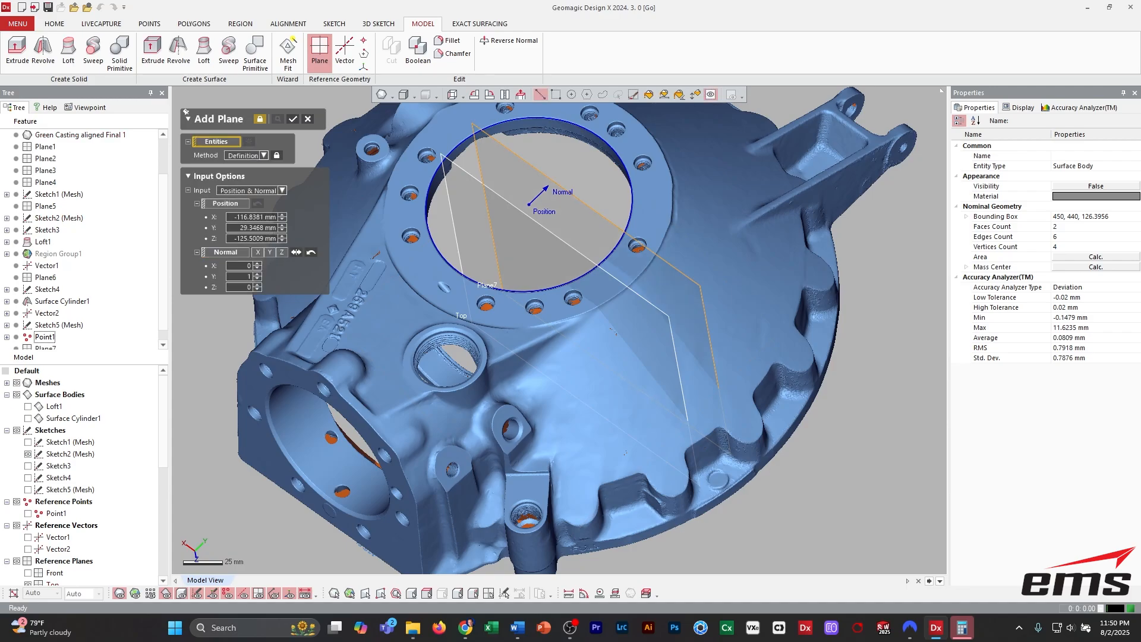
# Start a planar mesh sketch on Plane7 with the section polyline at 0 mm offset from the base plane.
pyautogui.moveTo(559, 267); pyautogui.dragTo(559, 244, button='right')
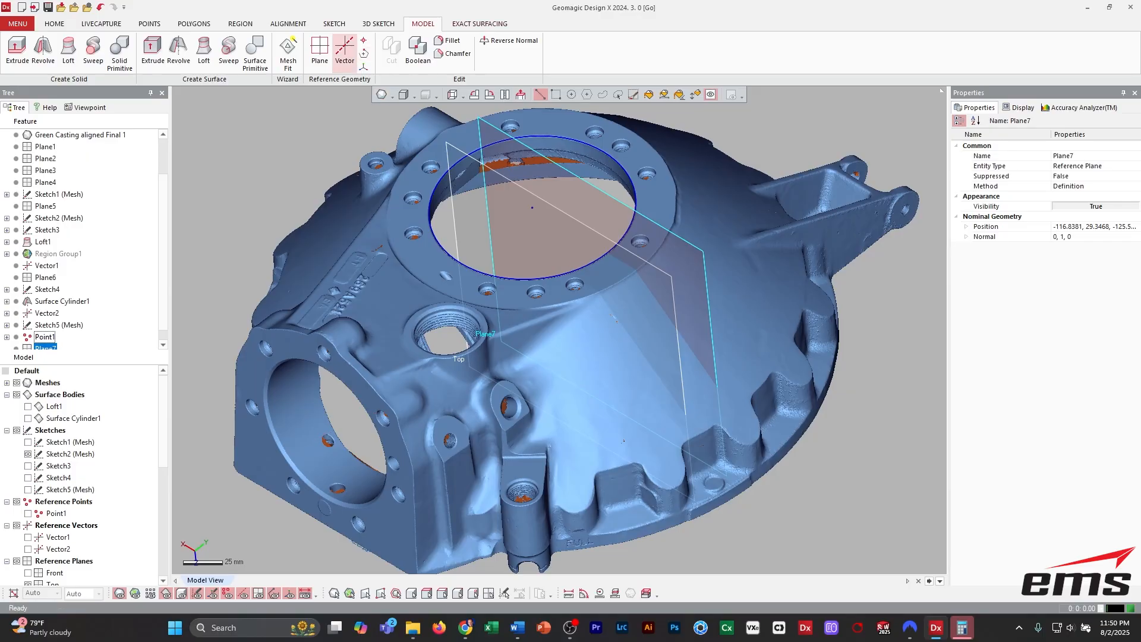
pyautogui.click(334, 23)
pyautogui.click(18, 50)
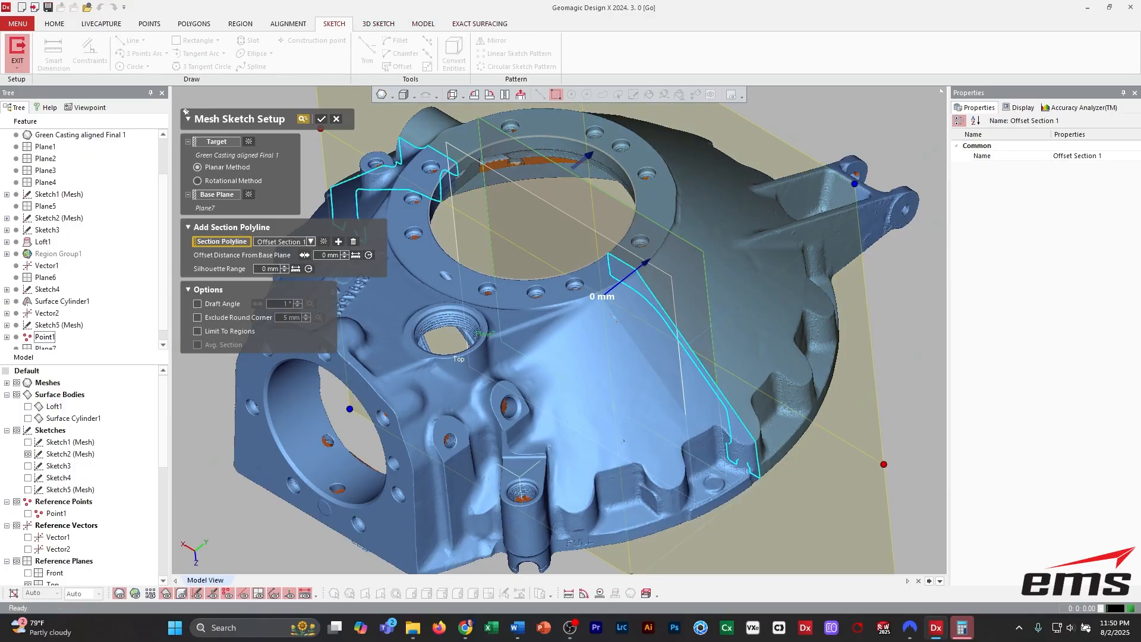
pyautogui.click(321, 119)
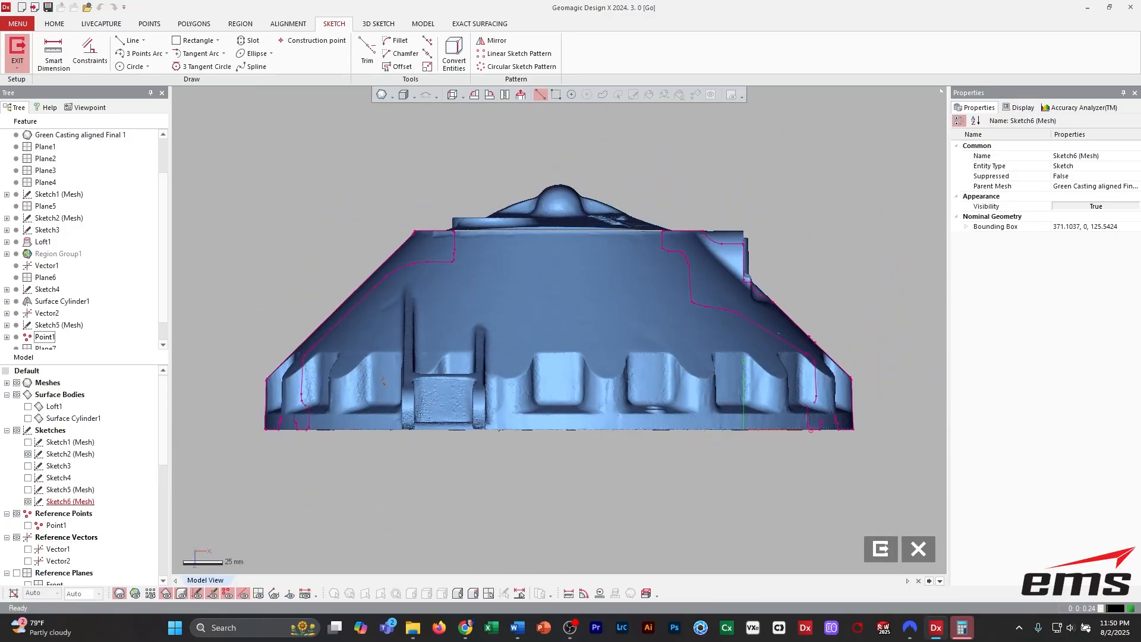
# Hide the casting mesh and Sketch2 (Mesh) so only the section outline of the bore flange shows in the sketch.
pyautogui.hotkey('ctrl', '1')
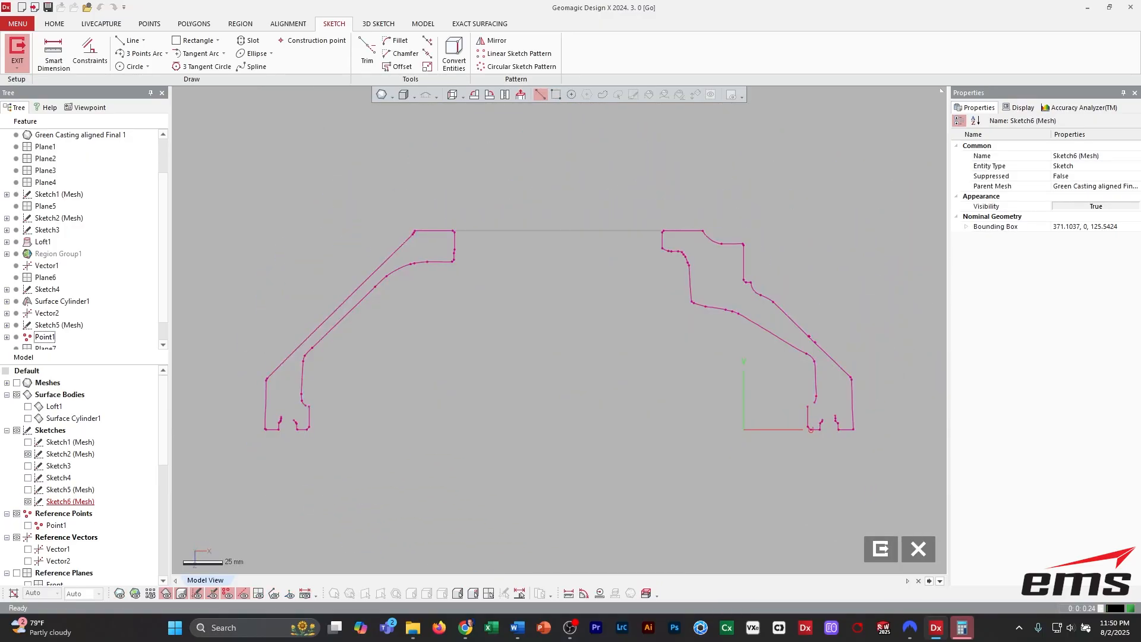
pyautogui.keyDown('ctrl'); pyautogui.moveTo(559, 330); pyautogui.dragTo(577, 346, button='right'); pyautogui.keyUp('ctrl')
pyautogui.scroll(1, 578, 346)
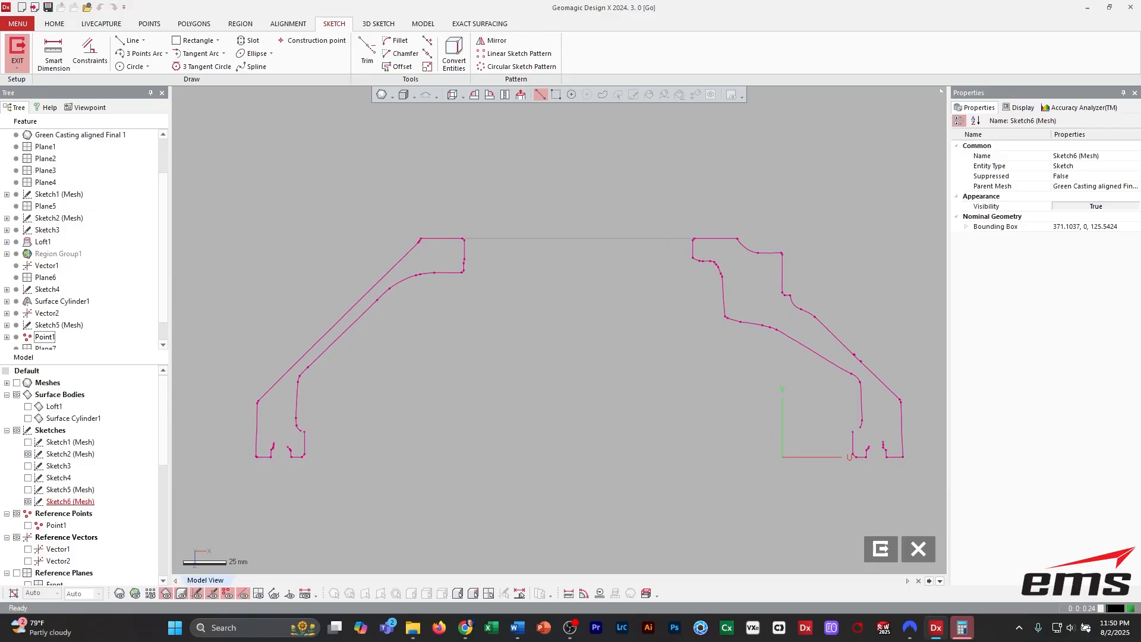
pyautogui.keyDown('ctrl'); pyautogui.moveTo(577, 346); pyautogui.dragTo(553, 287, button='right'); pyautogui.keyUp('ctrl')
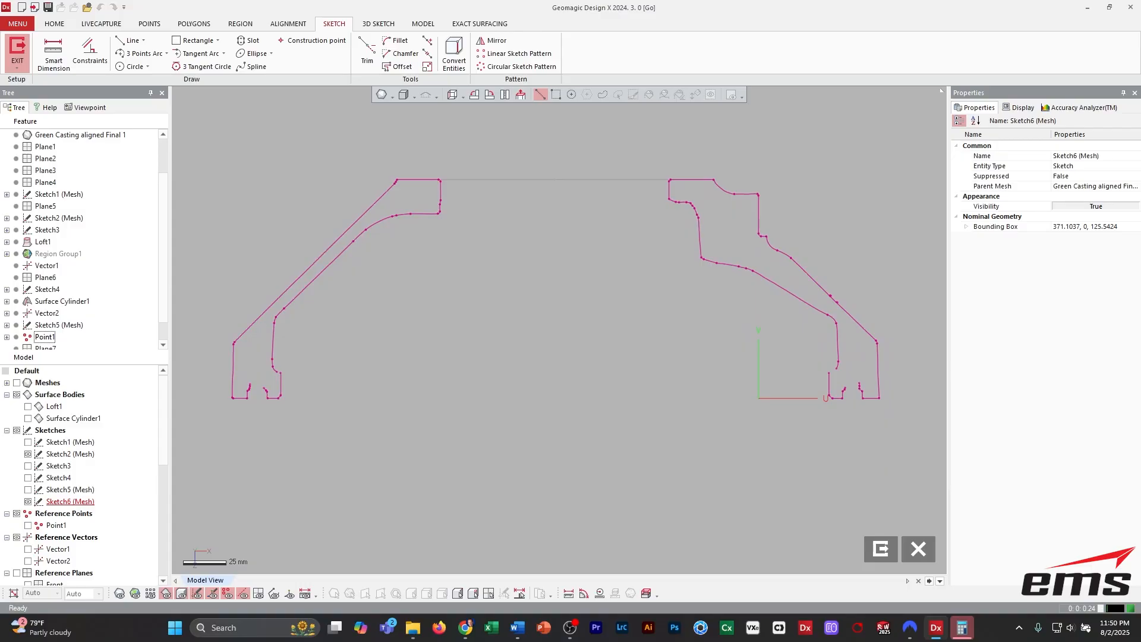
pyautogui.scroll(1, 559, 328)
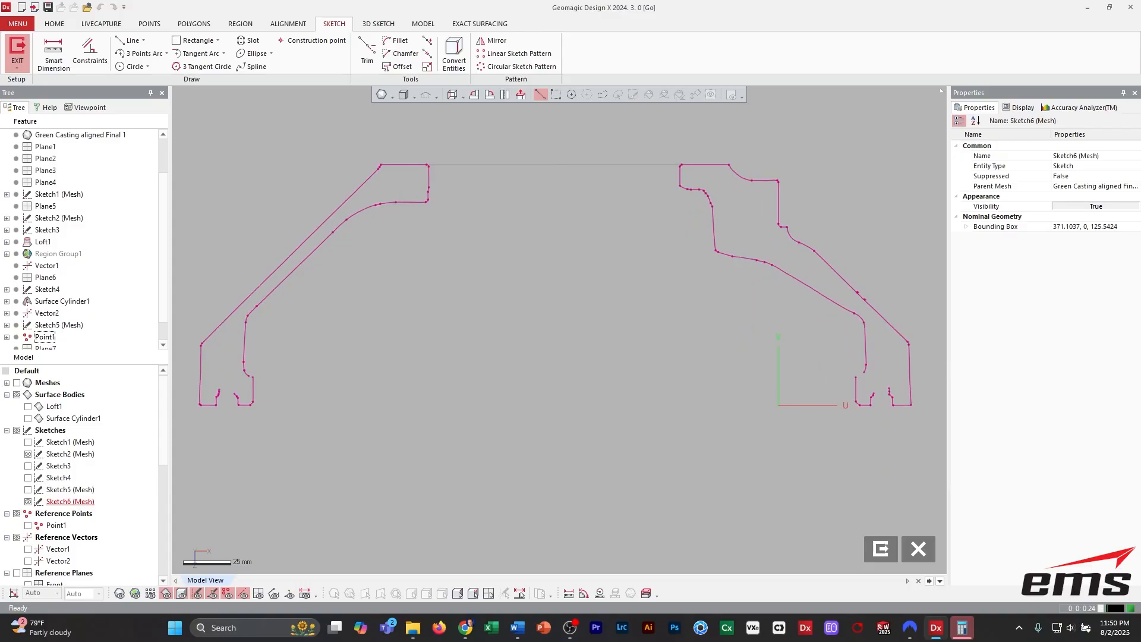
pyautogui.scroll(3, 558, 328)
pyautogui.moveTo(558, 328)
pyautogui.keyDown('ctrl'); pyautogui.mouseDown(button='right')
pyautogui.moveTo(588, 410)
pyautogui.moveTo(543, 496)
pyautogui.mouseUp(button='right'); pyautogui.keyUp('ctrl')
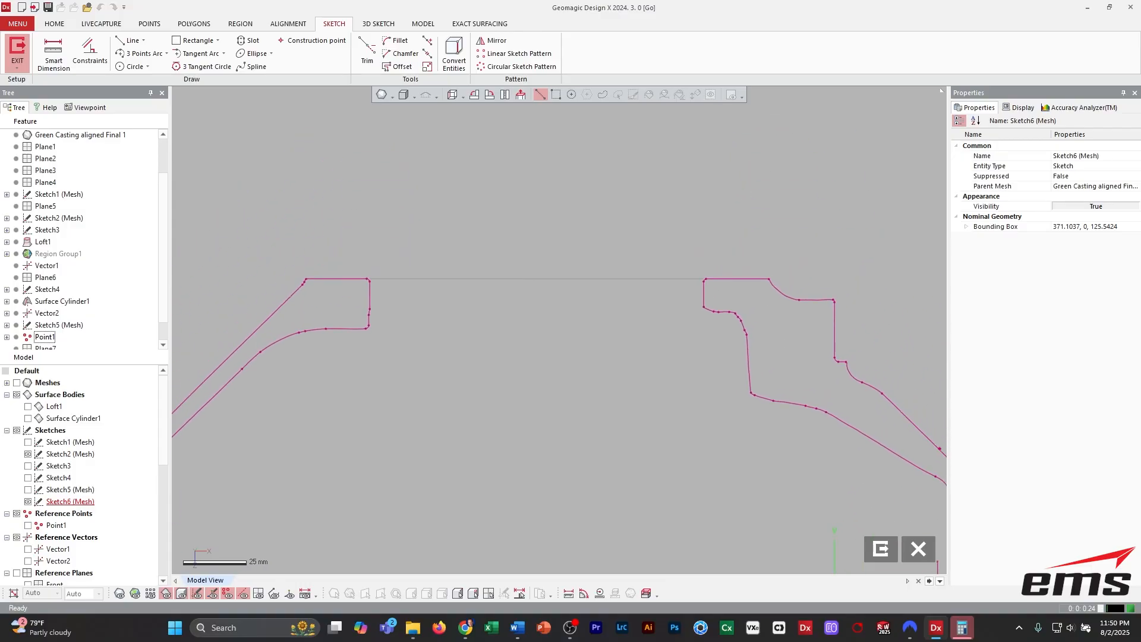
pyautogui.click(28, 455)
pyautogui.click(132, 40)
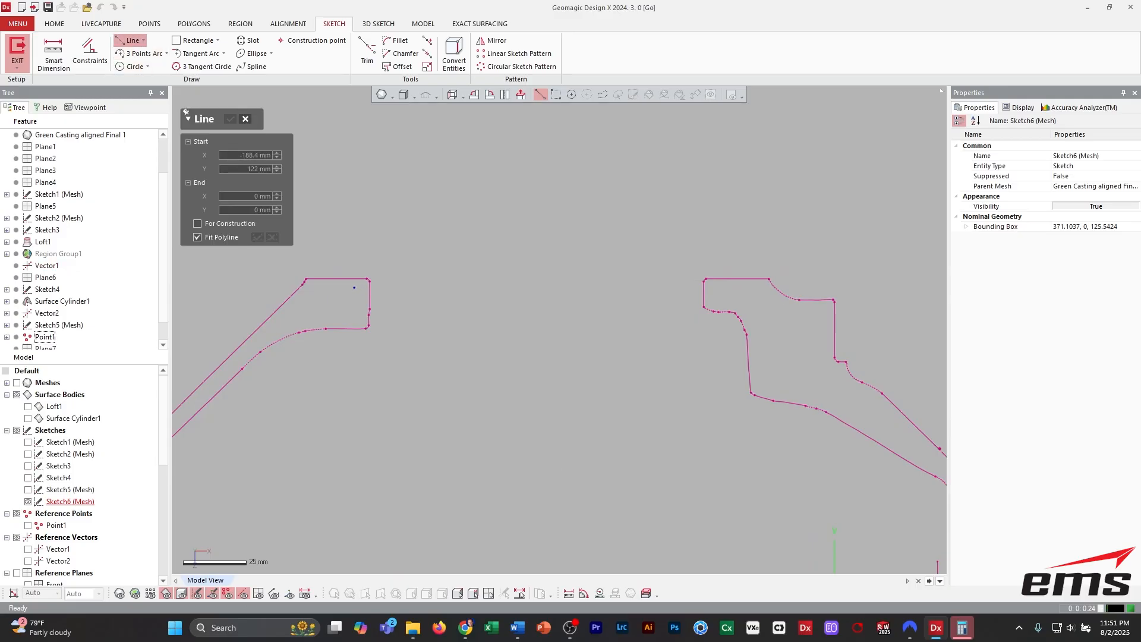
pyautogui.click(355, 284)
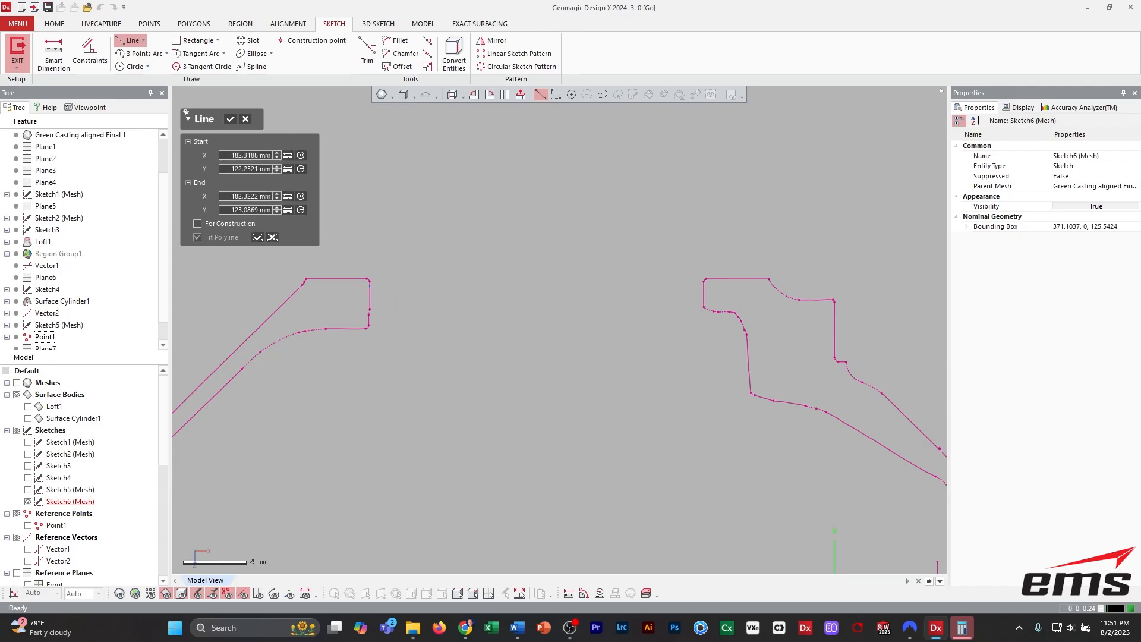
pyautogui.press('Escape')
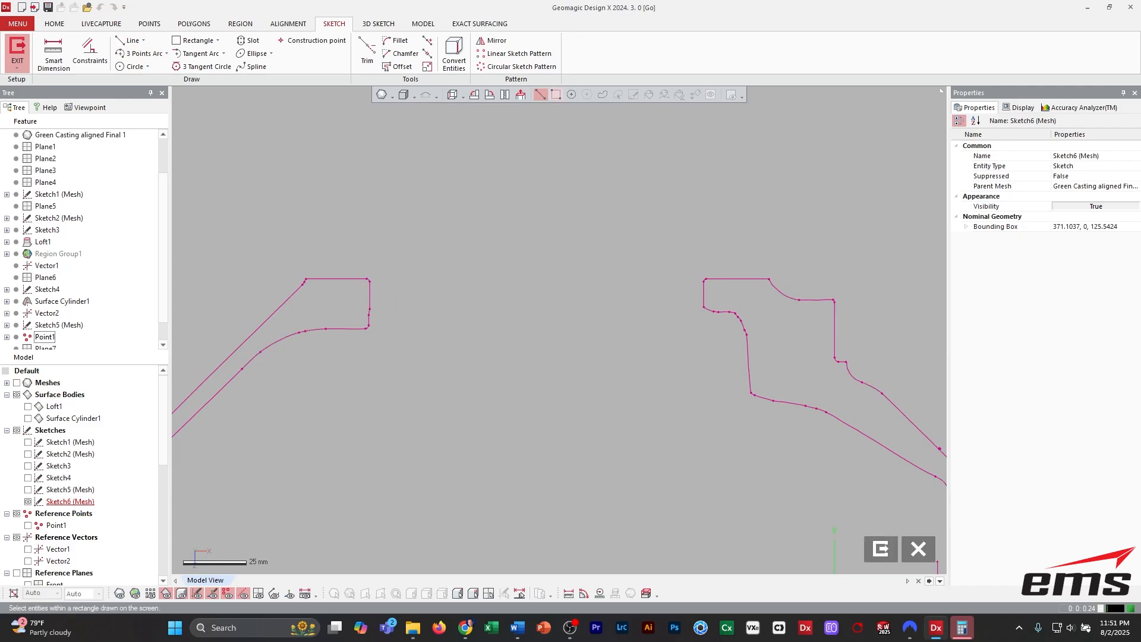
# Switch to rectangle selection and fit a line to the section polyline at each of the two facing bore walls.
pyautogui.click(555, 95)
pyautogui.click(132, 40)
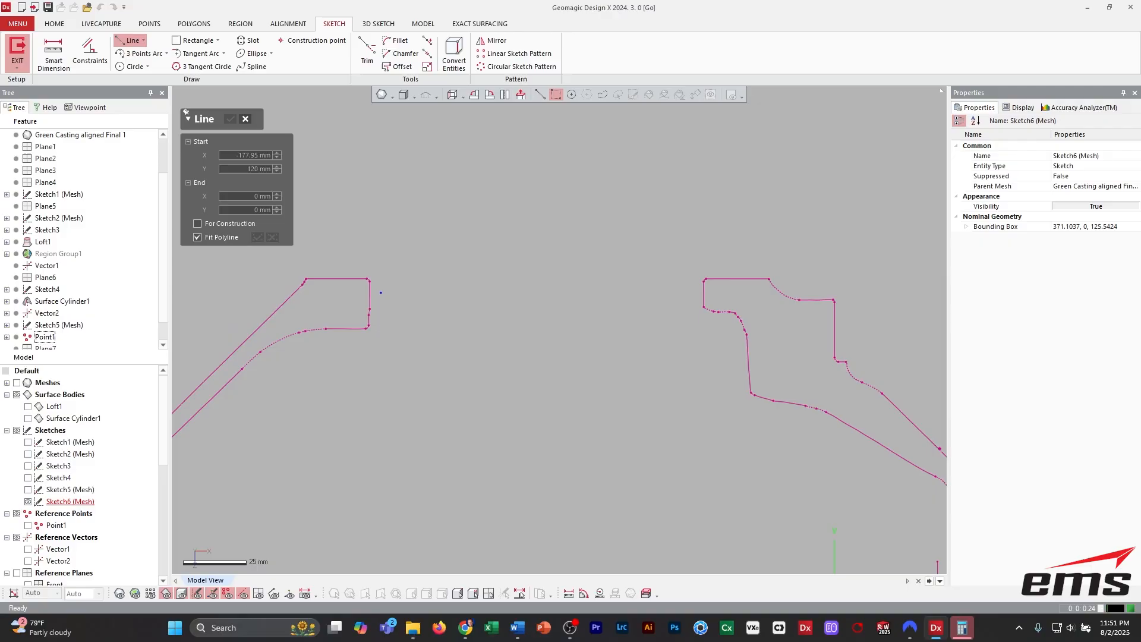
pyautogui.click(370, 295)
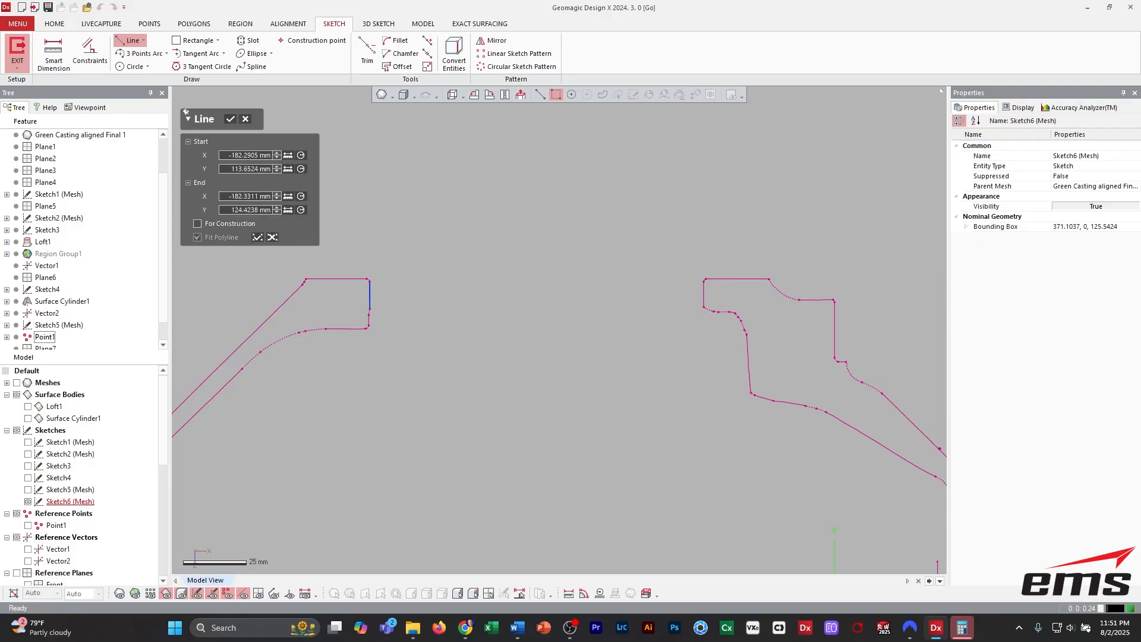
pyautogui.press('Return')
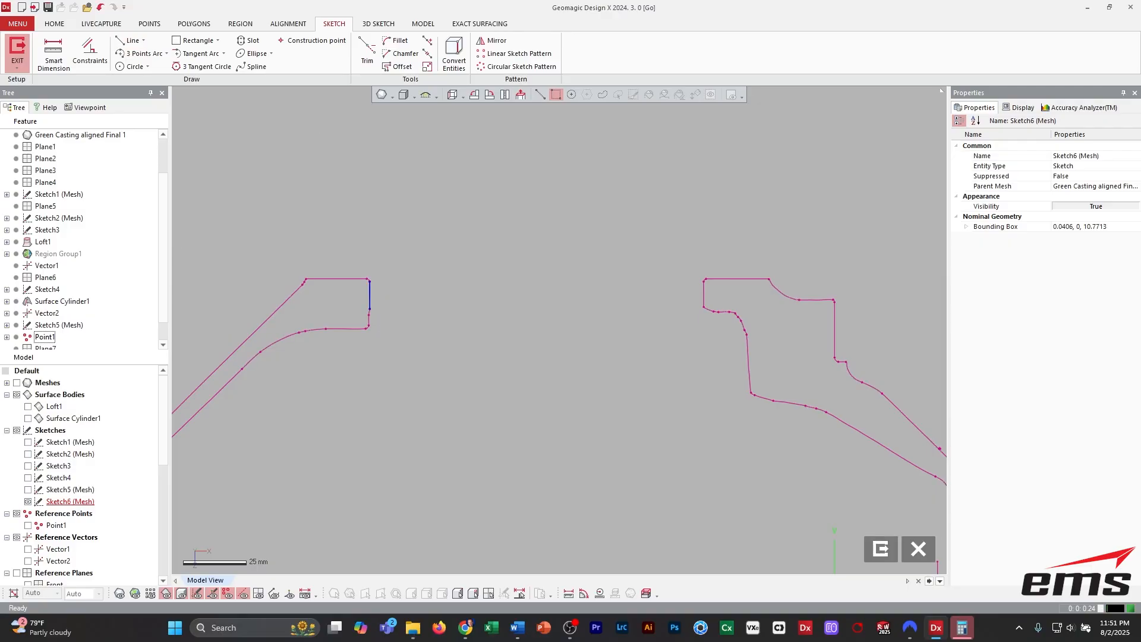
pyautogui.click(132, 41)
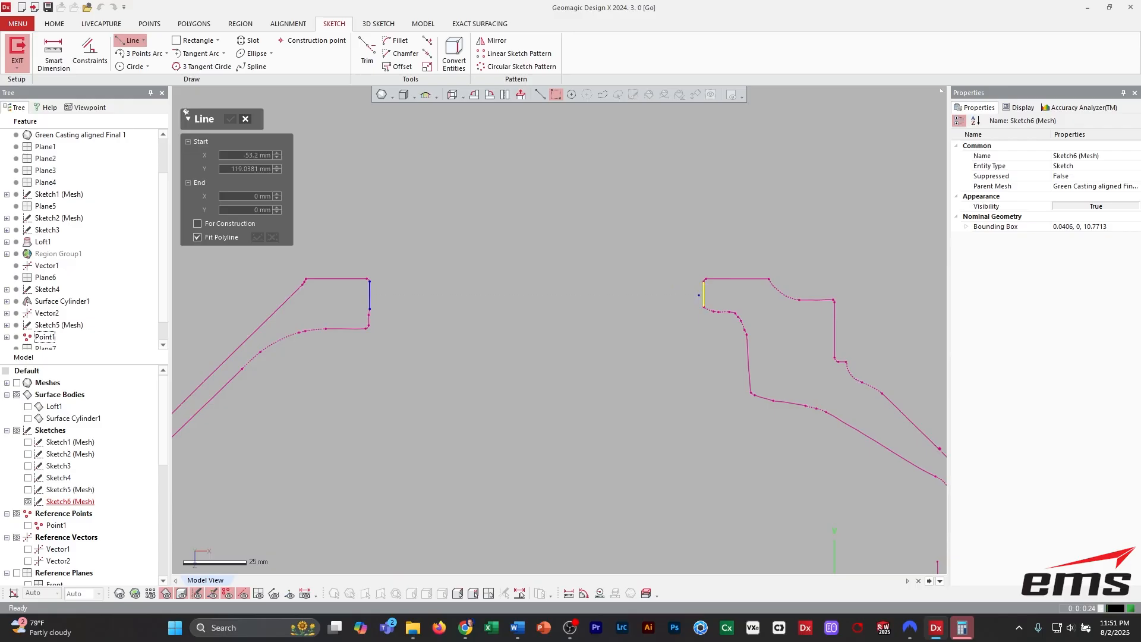
pyautogui.click(703, 295)
pyautogui.press('Return')
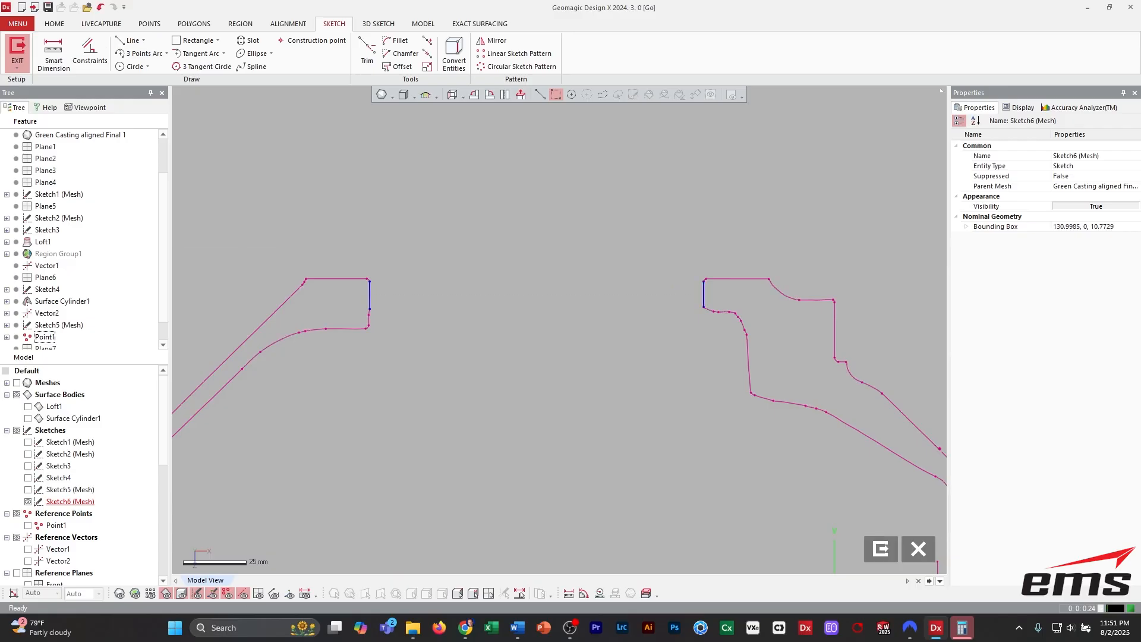
# Try to dimension the distance between the two fitted bore wall lines with Smart Dimension.
pyautogui.moveTo(559, 330); pyautogui.dragTo(552, 342, button='right')
pyautogui.click(521, 95)
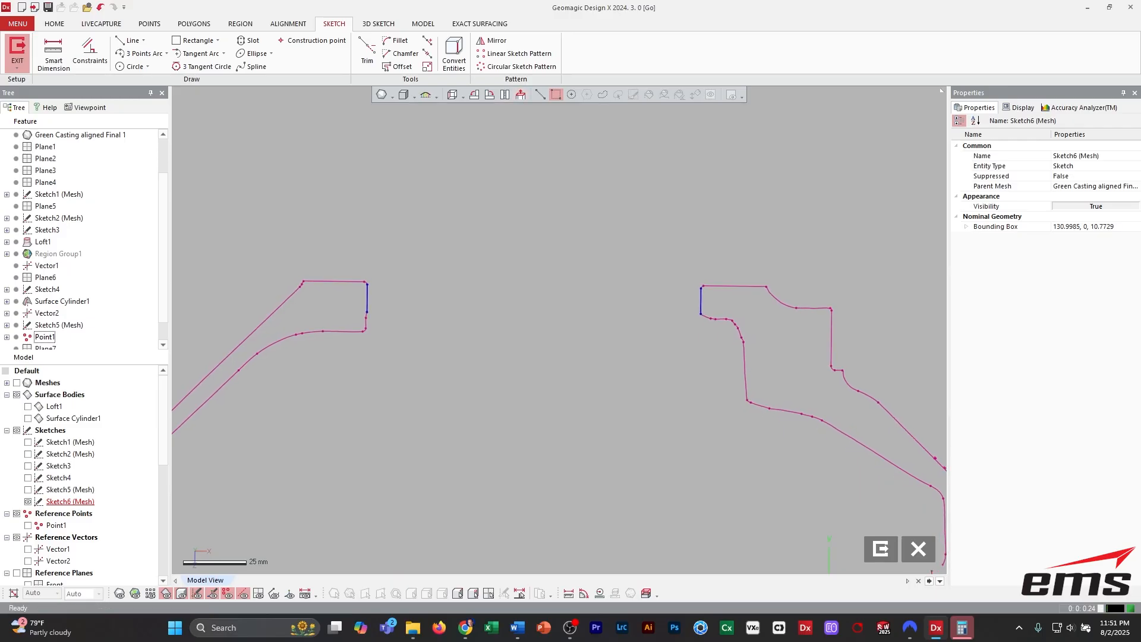
pyautogui.click(54, 53)
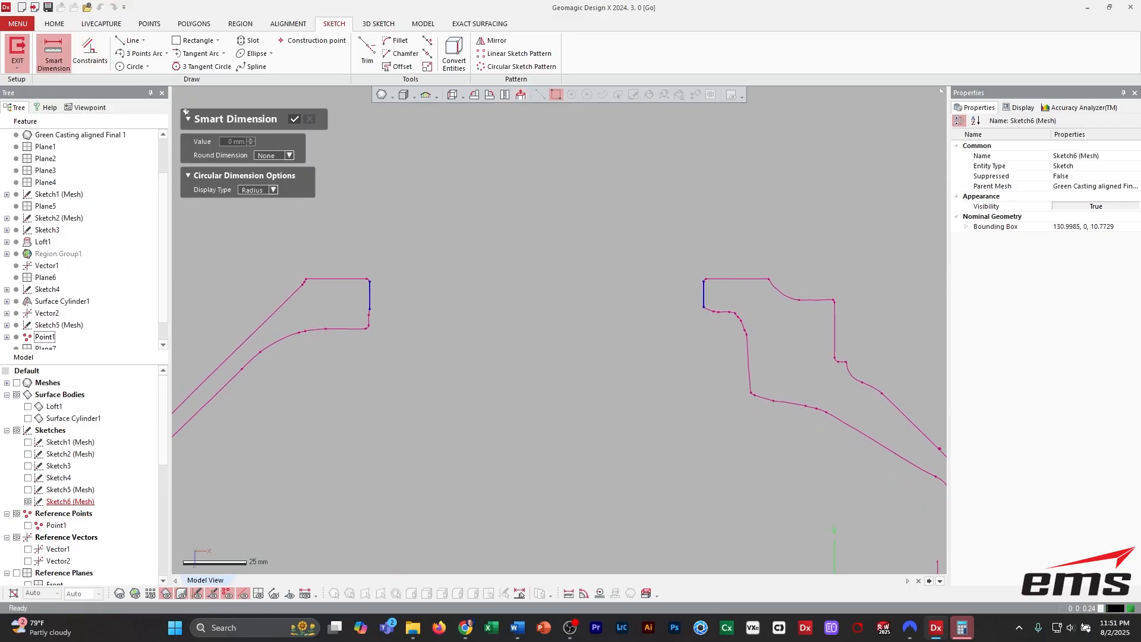
pyautogui.click(370, 295)
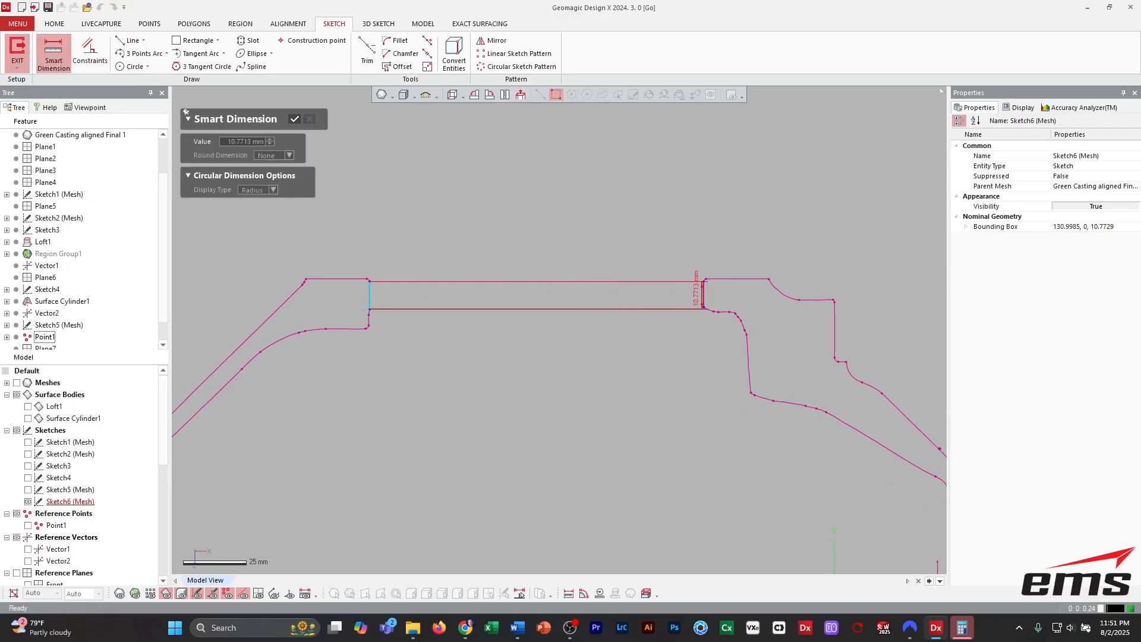
pyautogui.click(703, 294)
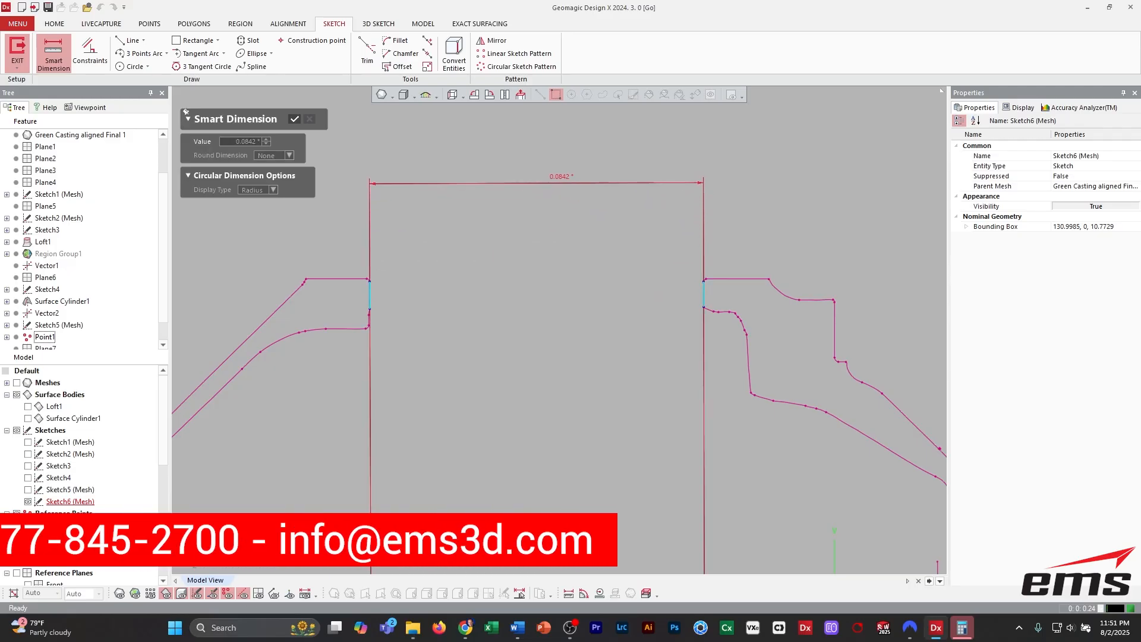
pyautogui.press('Escape')
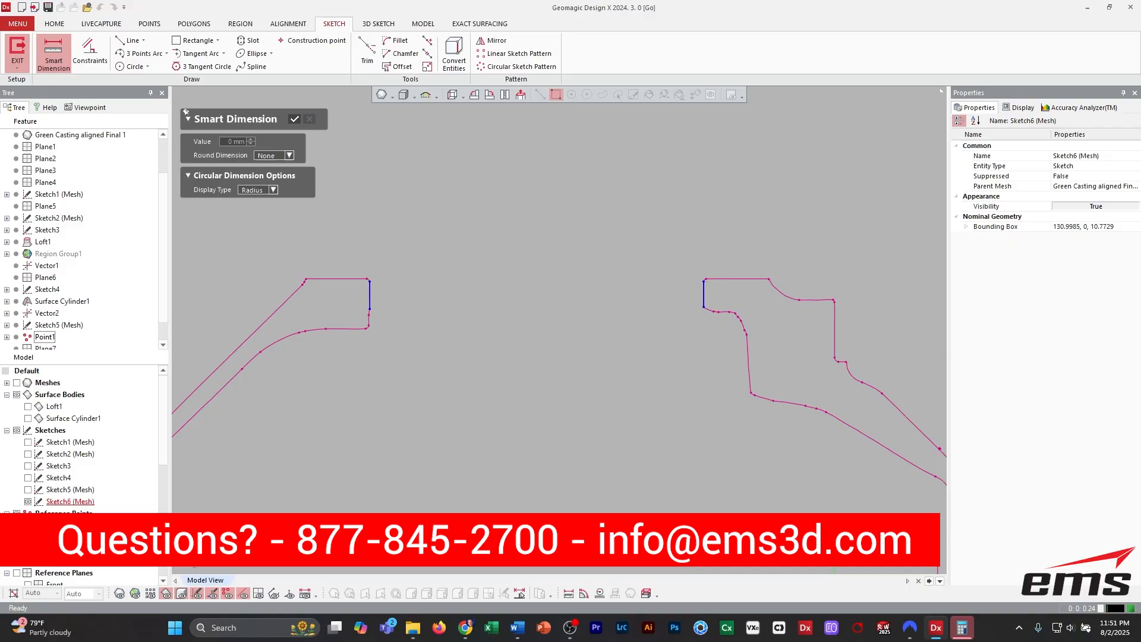
pyautogui.press('Escape')
pyautogui.moveTo(323, 214); pyautogui.dragTo(423, 383)
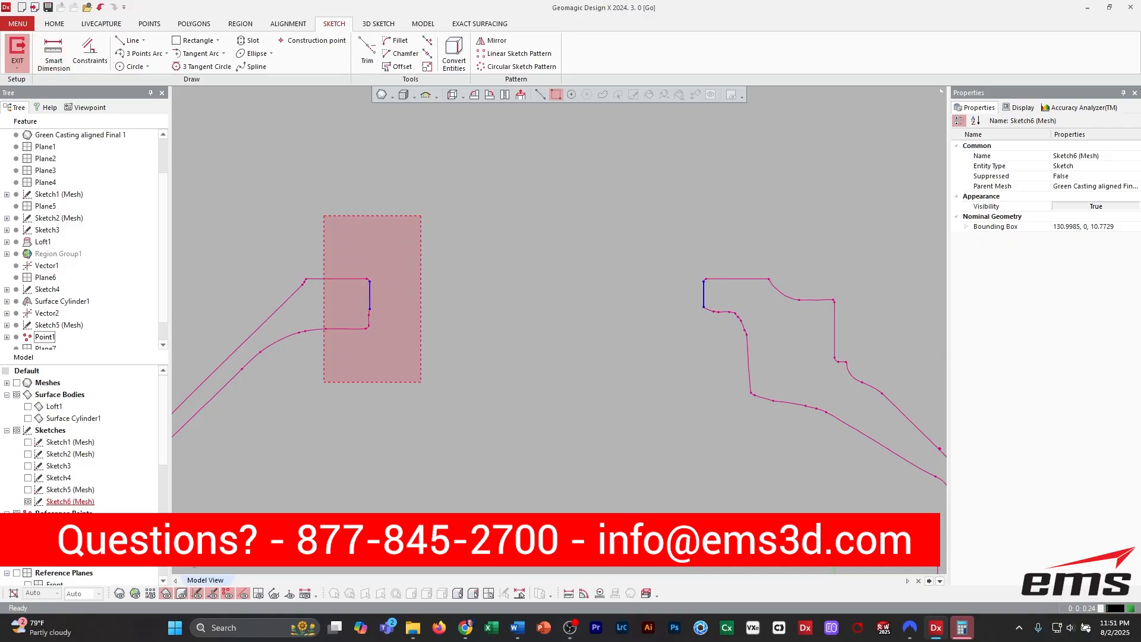
pyautogui.press('Escape')
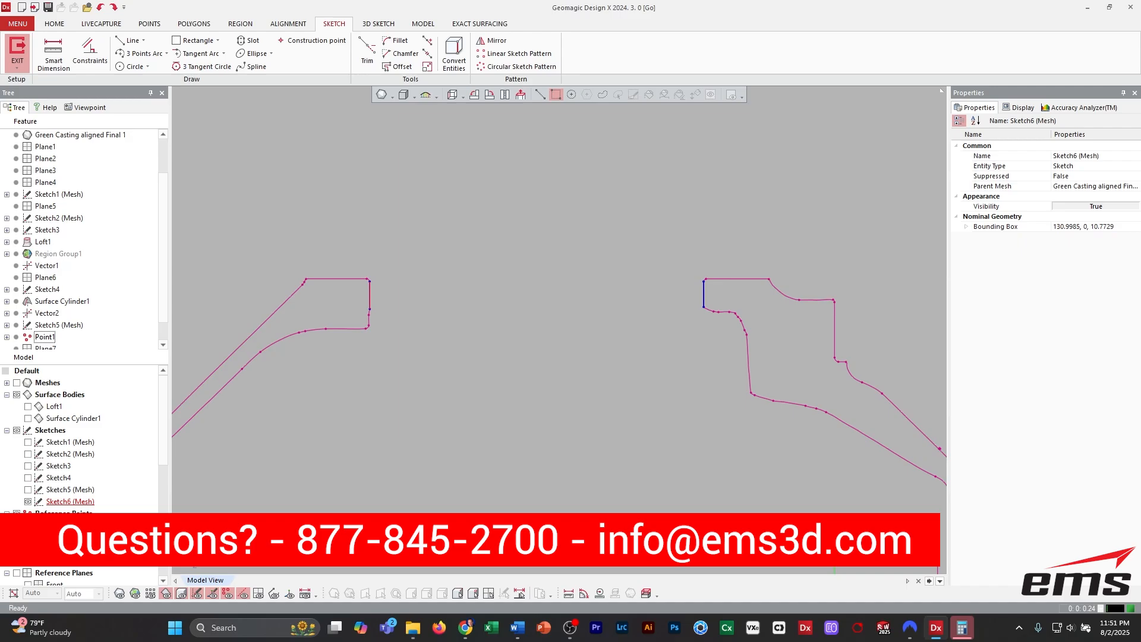
# Constrain both fitted bore wall lines to vertical and check one of them against the section outline up close.
pyautogui.doubleClick(370, 295)
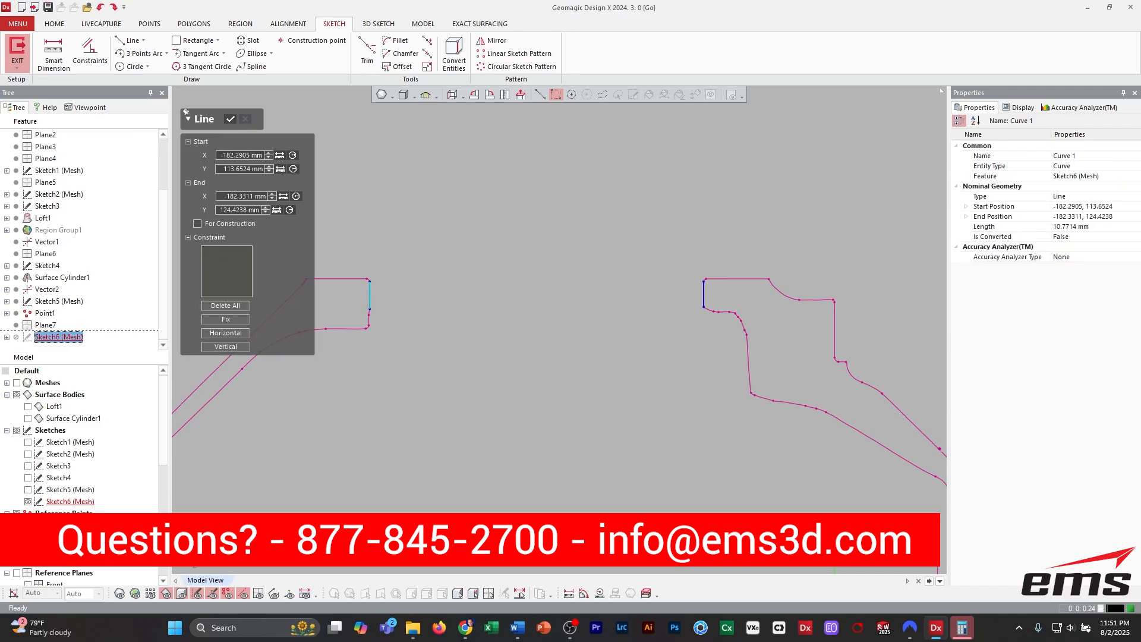
pyautogui.click(225, 347)
pyautogui.click(230, 119)
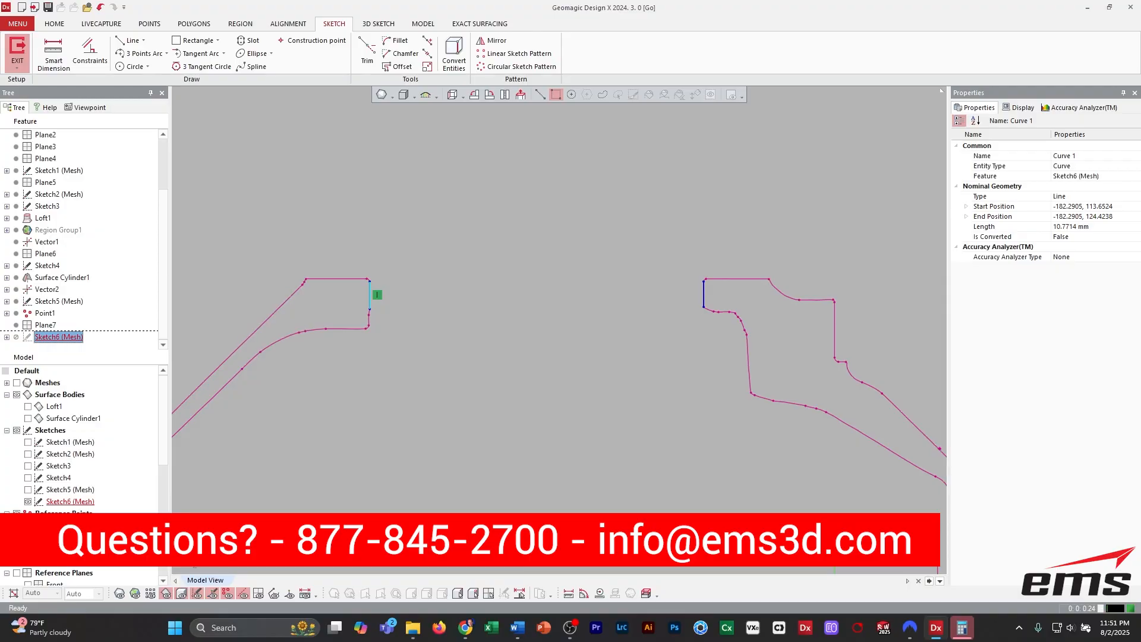
pyautogui.rightClick(705, 291)
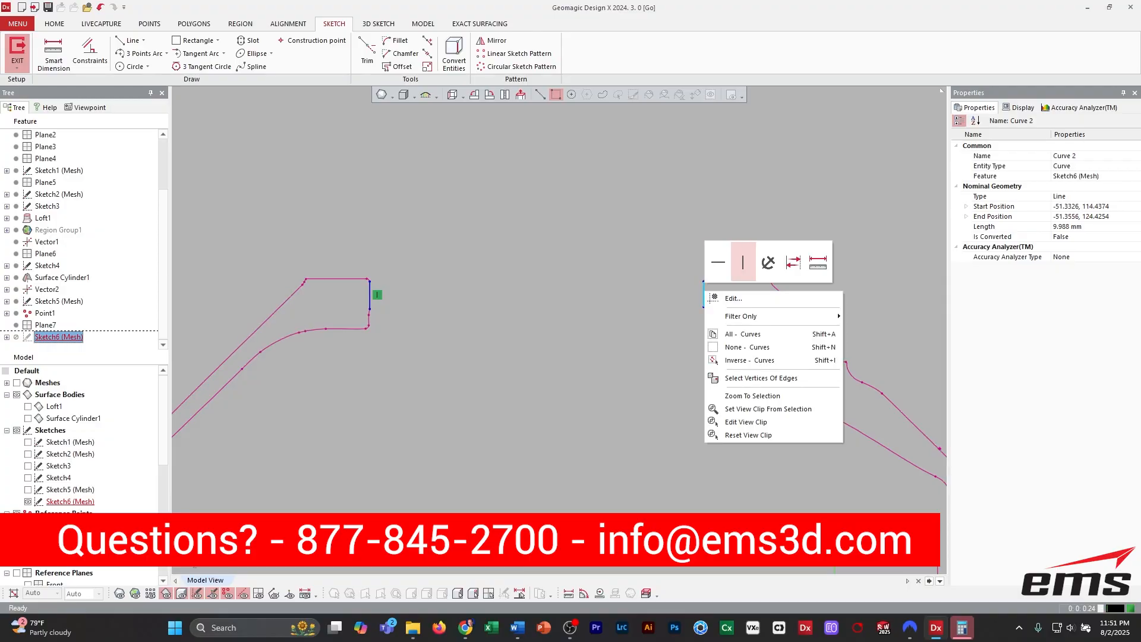
pyautogui.click(743, 261)
pyautogui.click(716, 437)
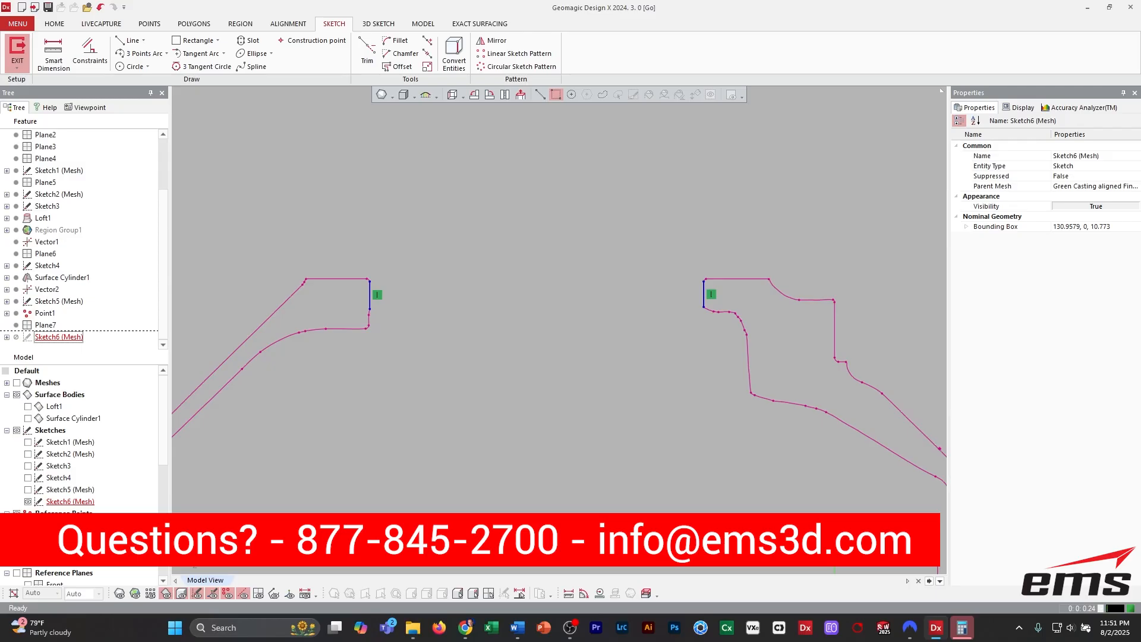
pyautogui.scroll(5, 328, 269)
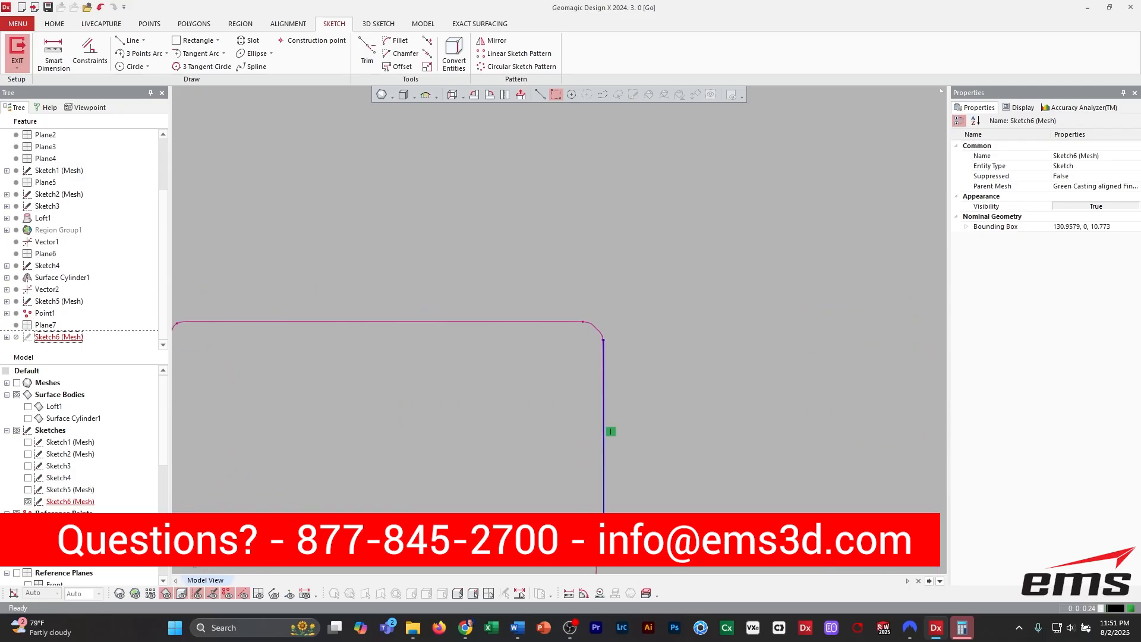
pyautogui.scroll(5, 606, 416)
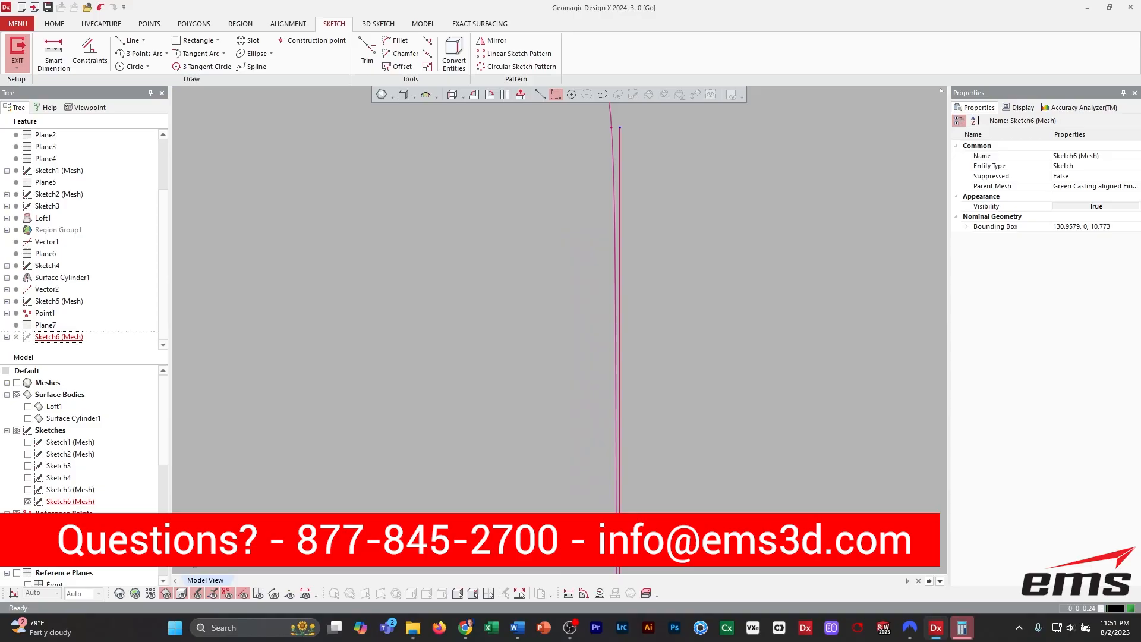
pyautogui.scroll(-6, 566, 366)
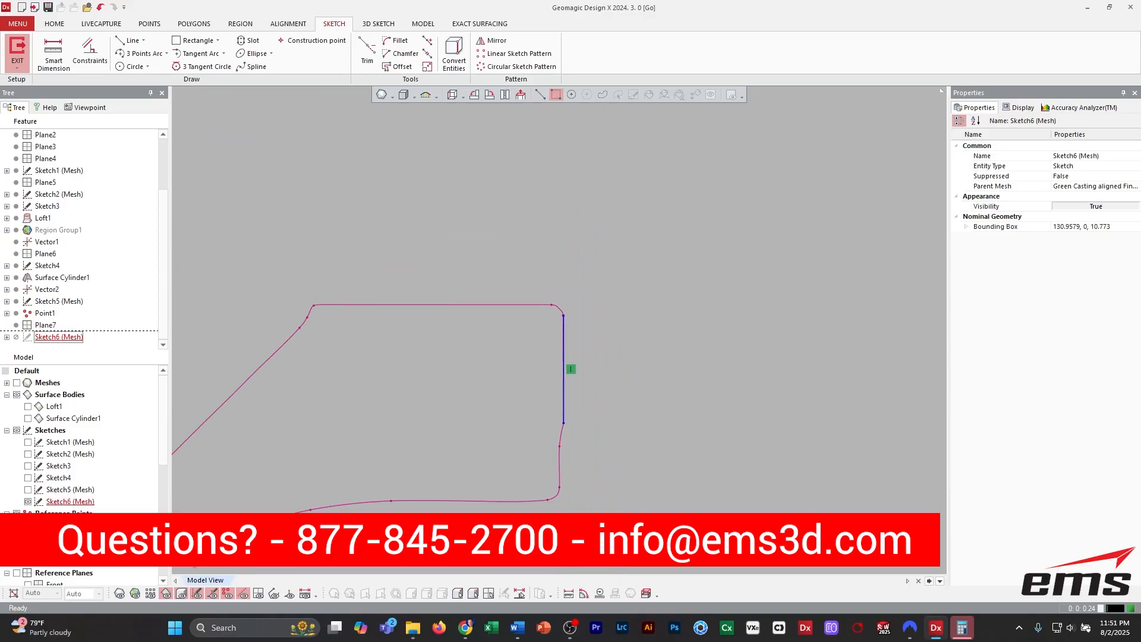
# Dimension the horizontal distance between the two vertical bore wall lines with Smart Dimension, placing it above the section outline.
pyautogui.scroll(5, 564, 366)
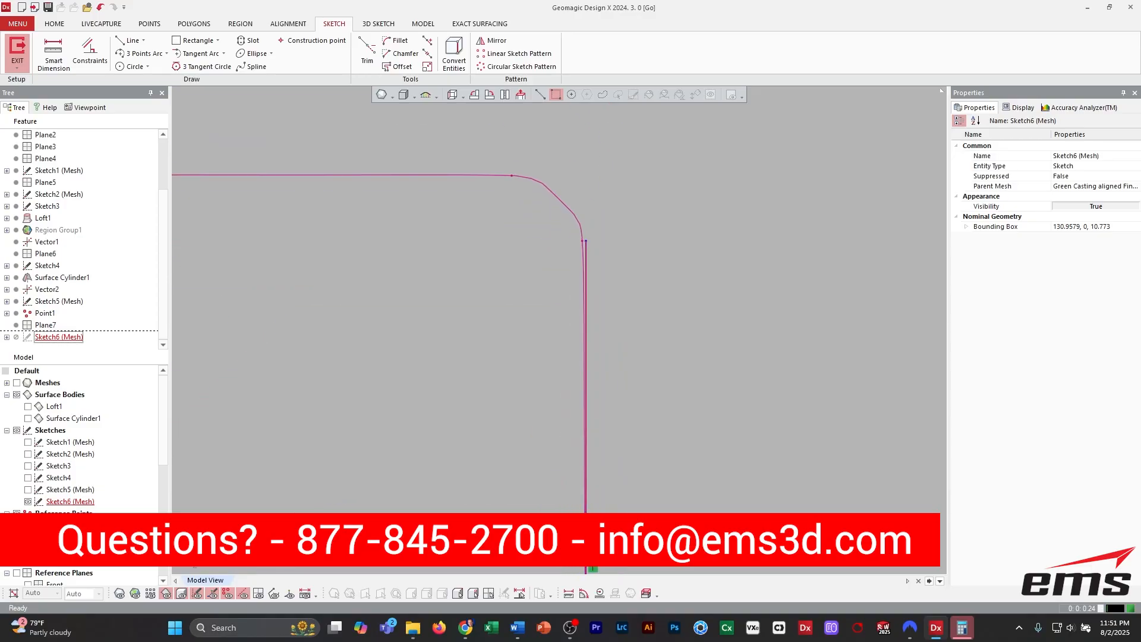
pyautogui.scroll(-8, 565, 356)
pyautogui.moveTo(565, 357)
pyautogui.mouseDown(button='middle')
pyautogui.moveTo(300, 278)
pyautogui.moveTo(318, 314)
pyautogui.mouseUp(button='middle')
pyautogui.scroll(-2, 535, 339)
pyautogui.moveTo(535, 339); pyautogui.dragTo(369, 314, button='middle')
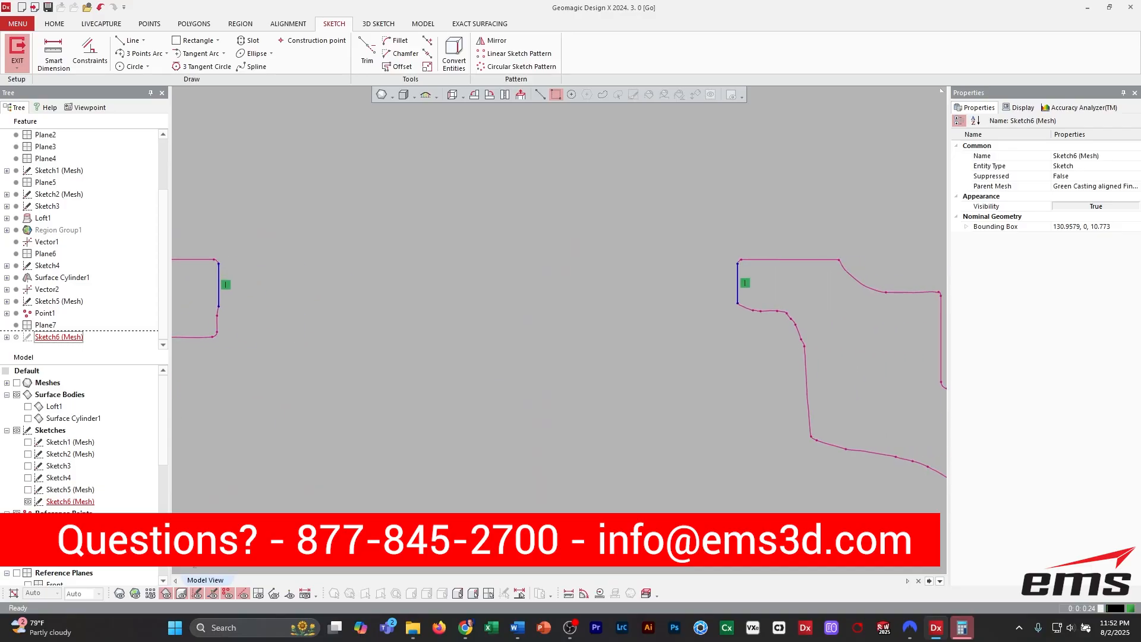
pyautogui.moveTo(450, 315)
pyautogui.mouseDown(button='middle')
pyautogui.moveTo(506, 345)
pyautogui.moveTo(534, 329)
pyautogui.mouseUp(button='middle')
pyautogui.scroll(-2, 507, 344)
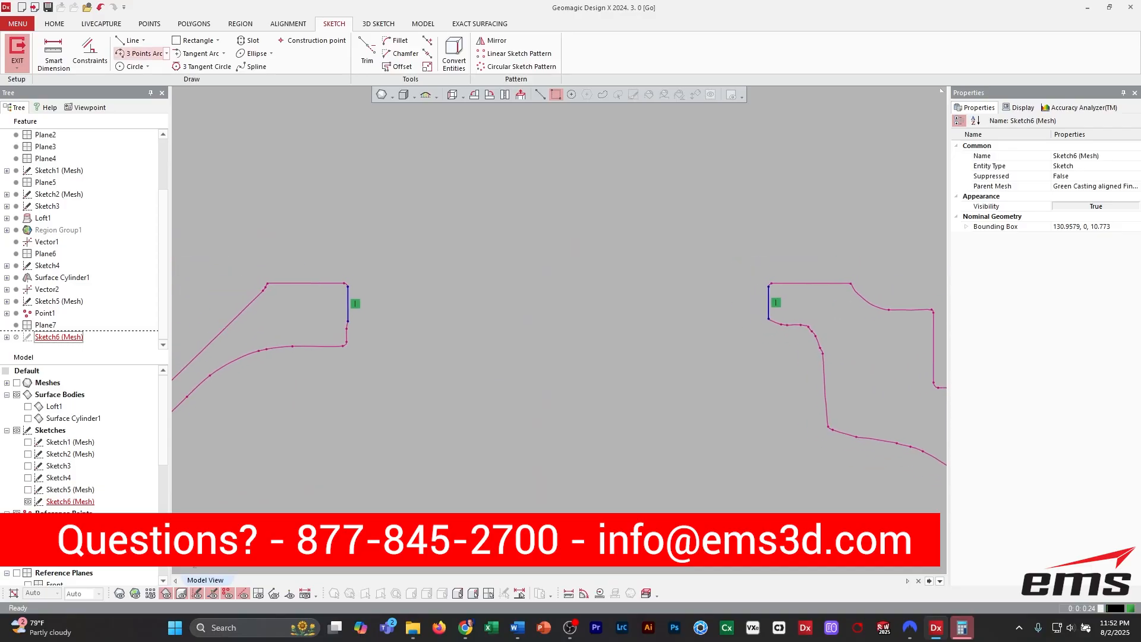
pyautogui.click(53, 51)
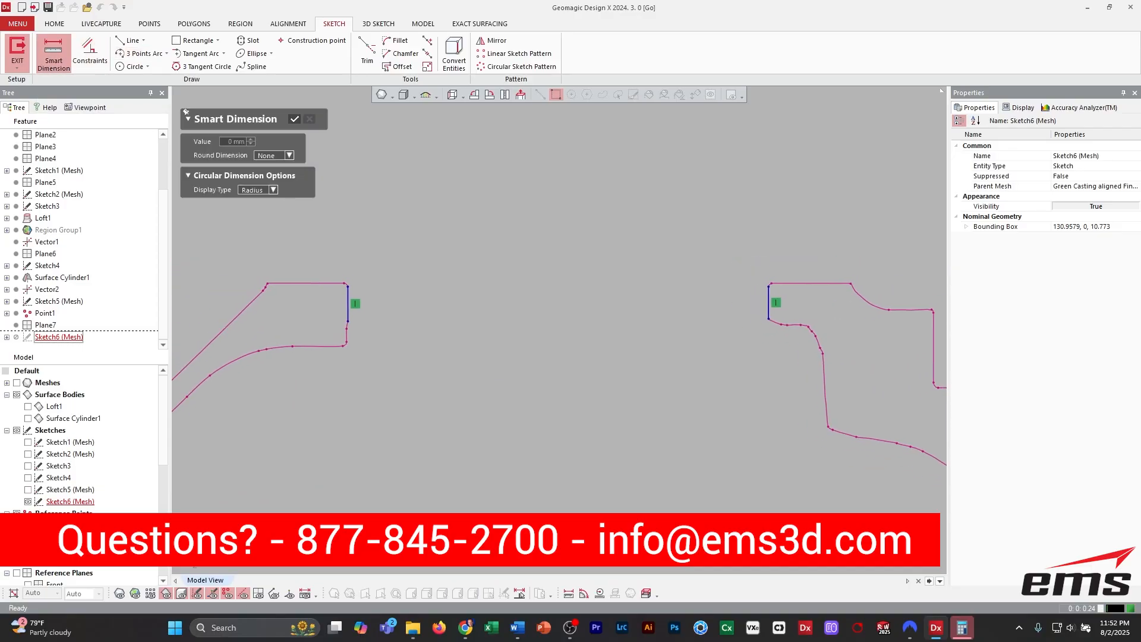
pyautogui.click(348, 304)
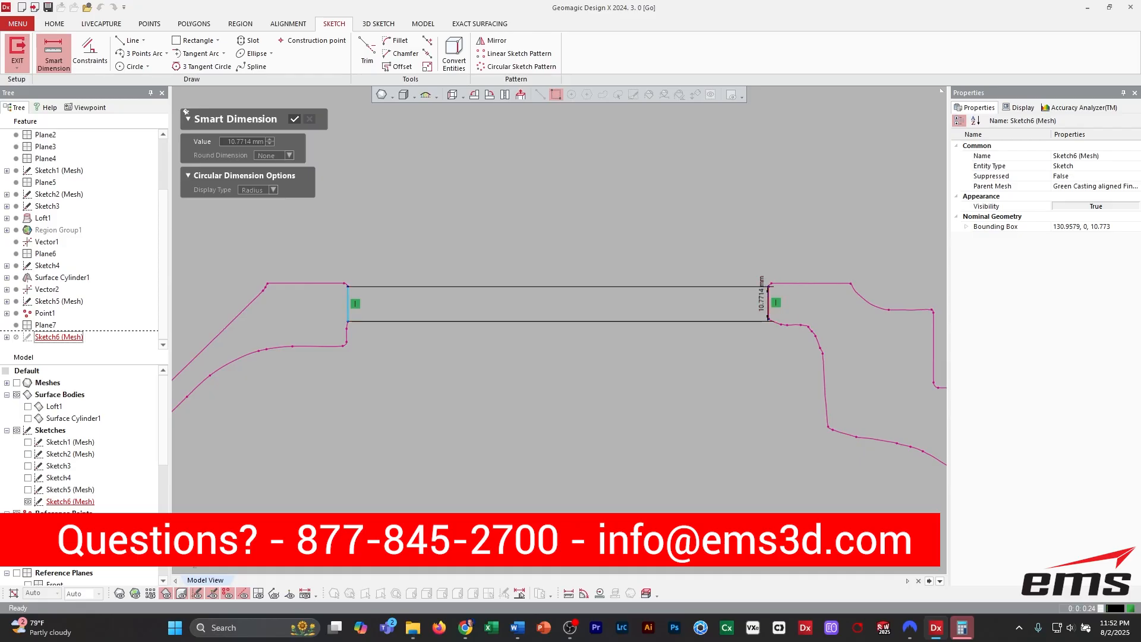
pyautogui.click(769, 294)
pyautogui.click(560, 235)
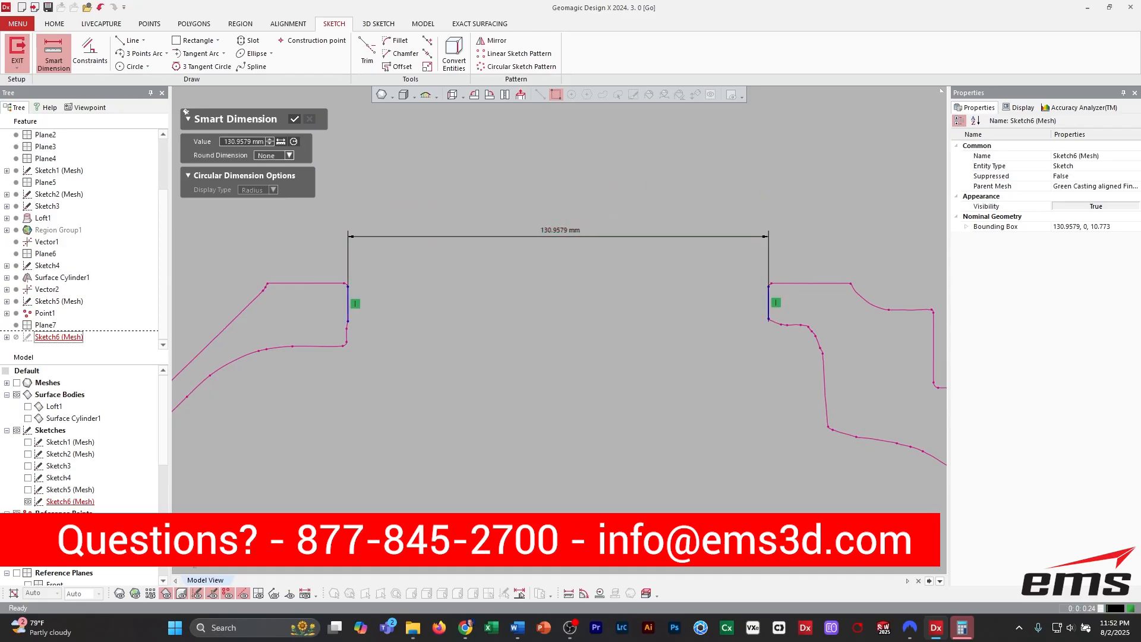
pyautogui.press('Escape')
# With Fit Polyline off, draw a line about 9.8 mm long down the inner wall of the section's lower left foot.
pyautogui.scroll(-5, 558, 327)
pyautogui.moveTo(559, 327); pyautogui.dragTo(619, 131, button='middle')
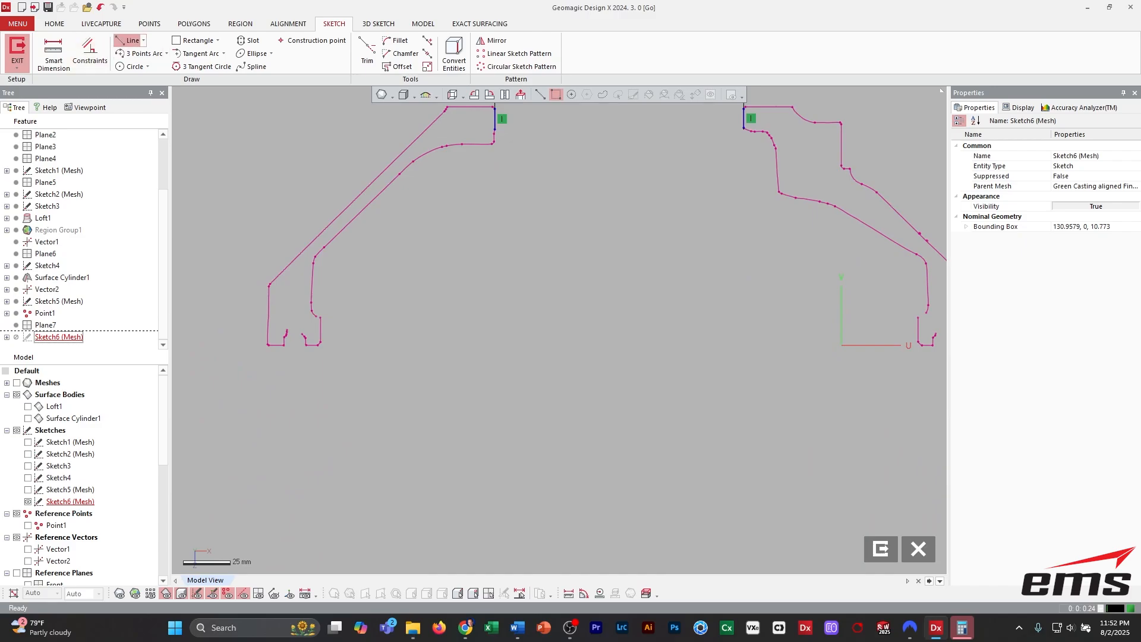
pyautogui.click(130, 41)
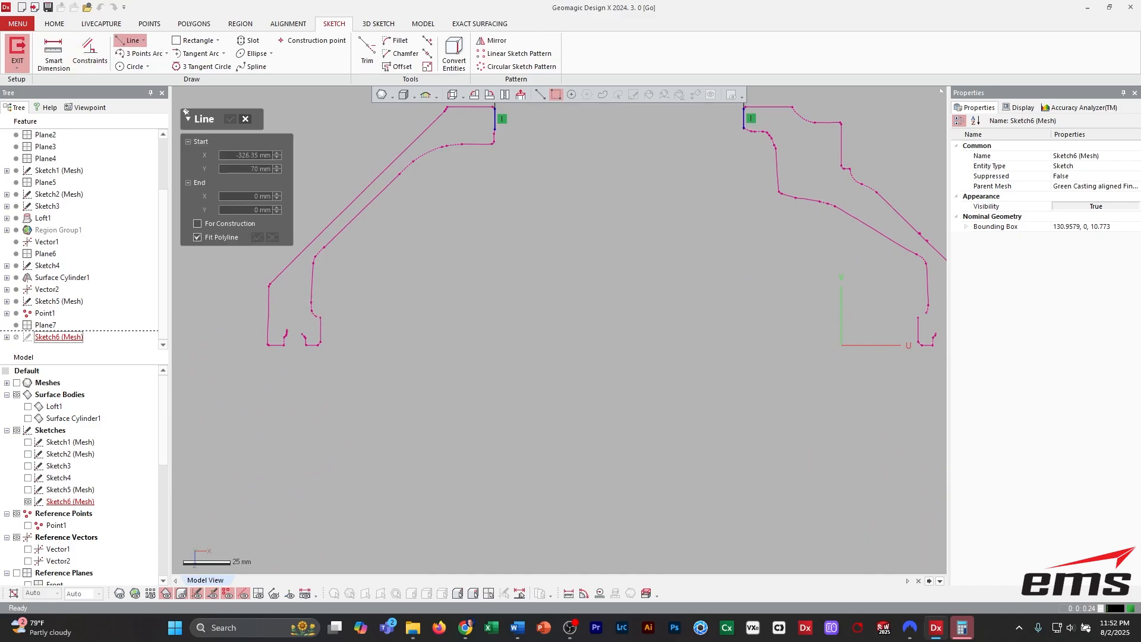
pyautogui.click(198, 237)
pyautogui.click(336, 325)
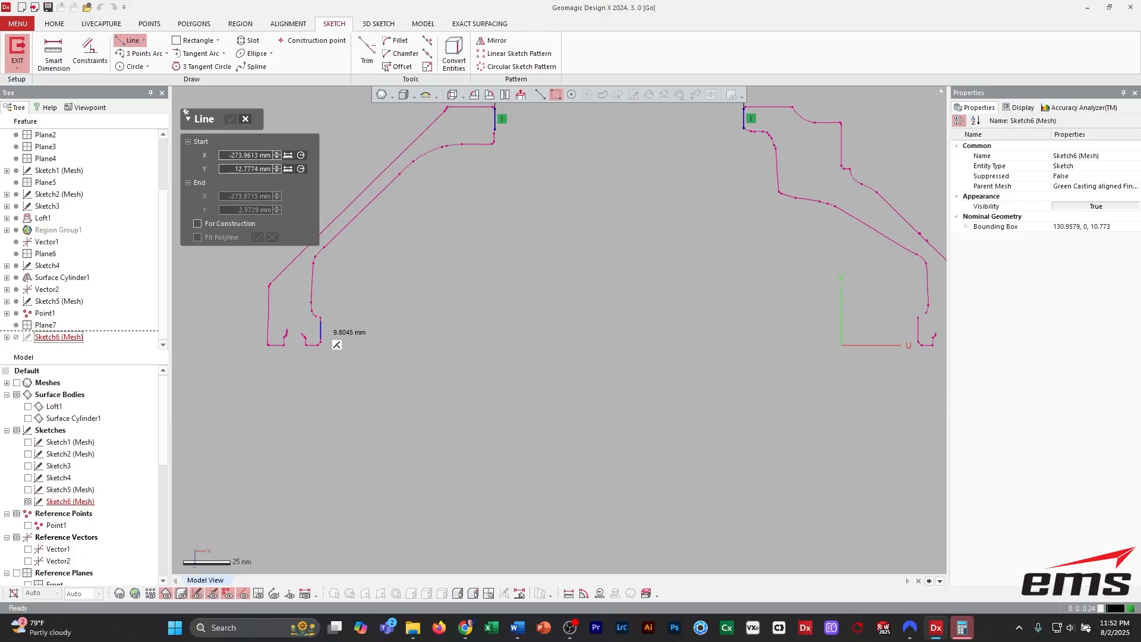
pyautogui.scroll(2, 332, 340)
pyautogui.moveTo(307, 323); pyautogui.dragTo(519, 316, button='middle')
pyautogui.scroll(3, 520, 315)
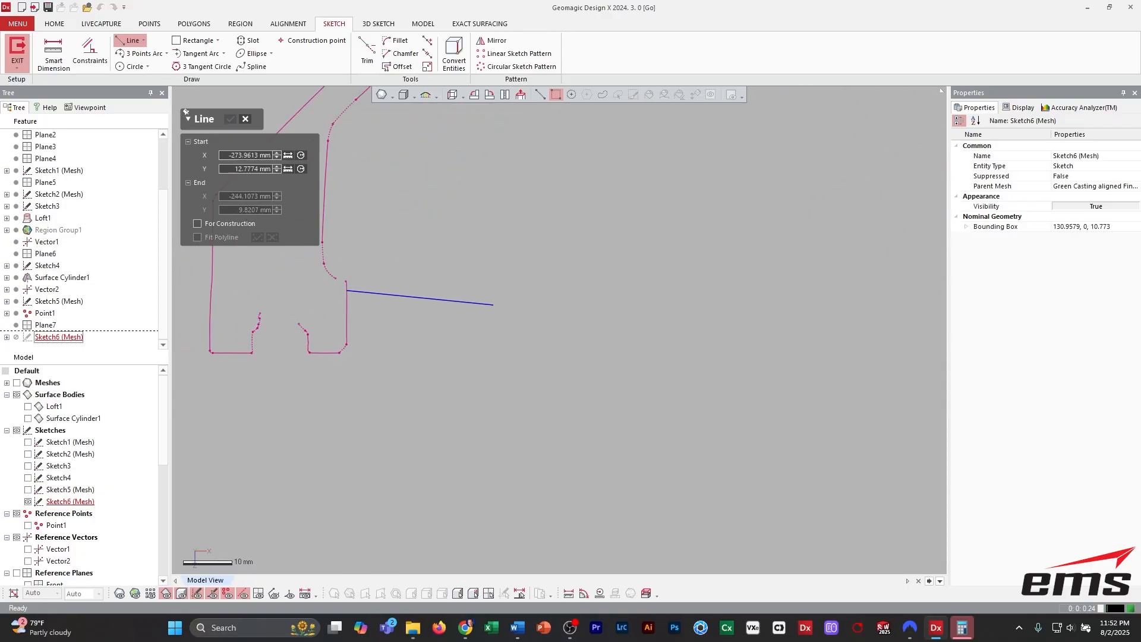
pyautogui.click(347, 339)
pyautogui.scroll(-3, 484, 323)
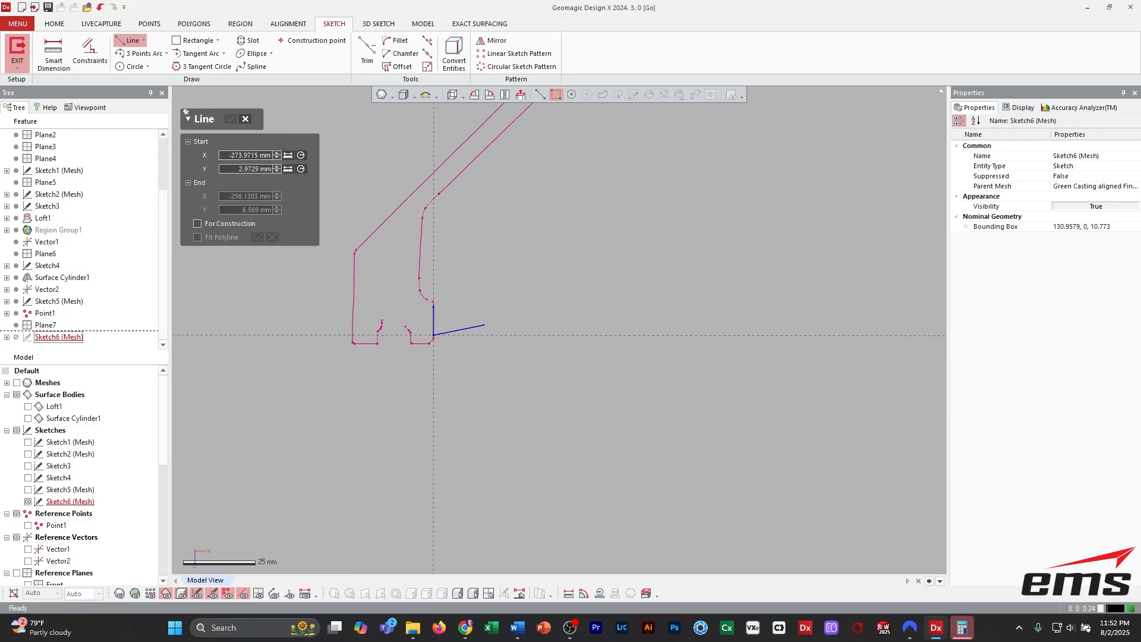
pyautogui.press('Escape')
# With Fit Polyline on, fit a line to the facing inner wall of the section's lower right foot.
pyautogui.scroll(-2, 692, 340)
pyautogui.moveTo(794, 338); pyautogui.dragTo(443, 297, button='middle')
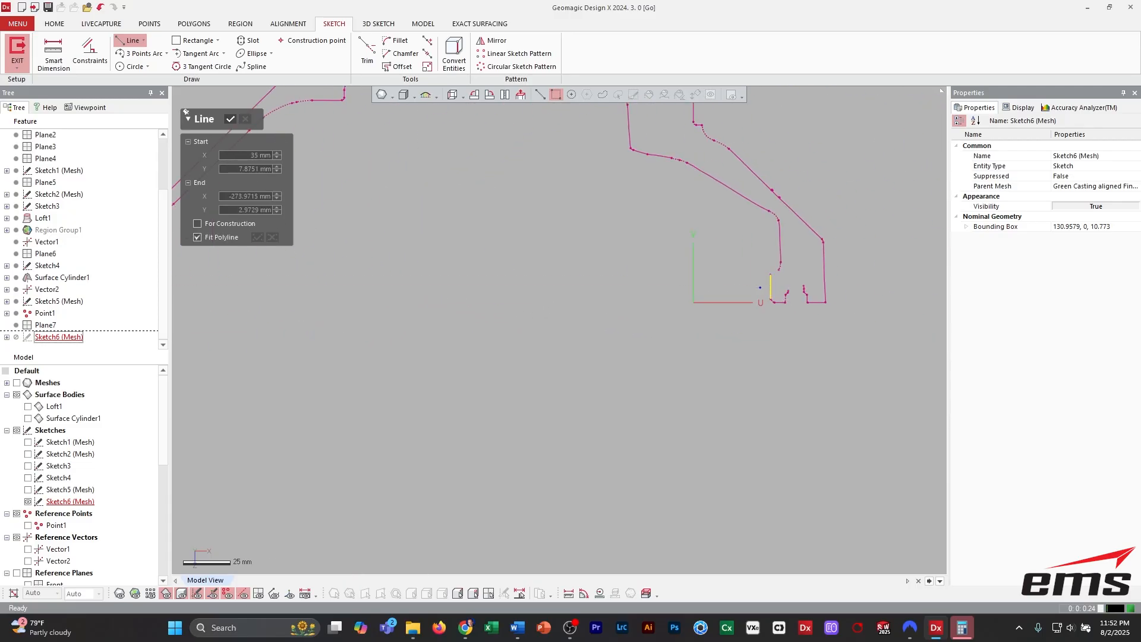
pyautogui.click(770, 287)
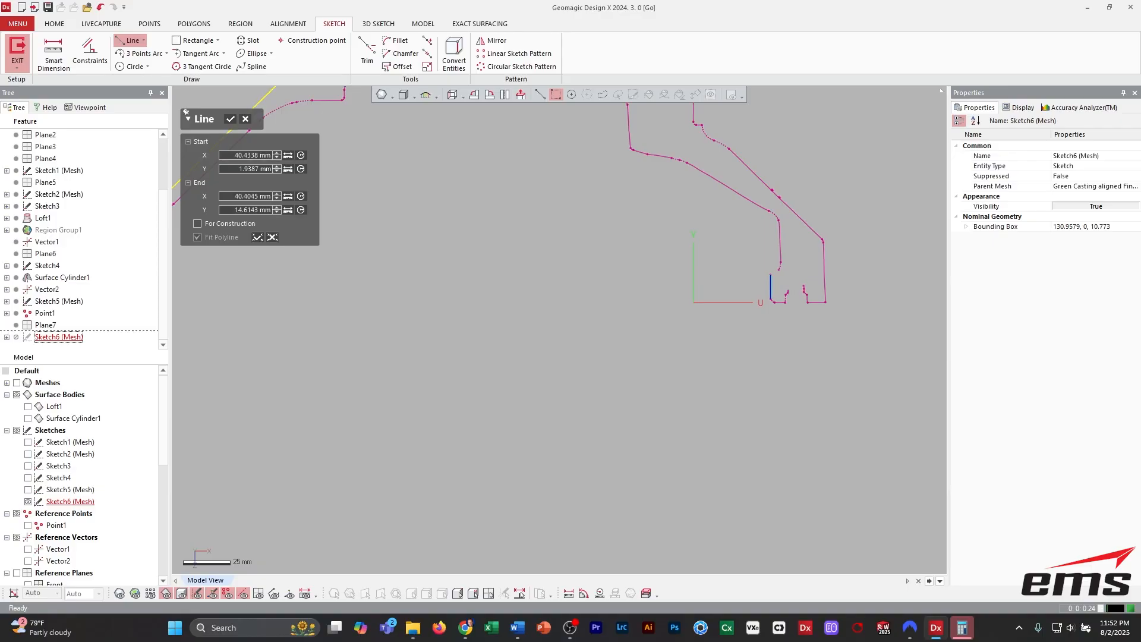
pyautogui.press('Escape')
pyautogui.scroll(-3, 560, 330)
pyautogui.moveTo(559, 330); pyautogui.dragTo(645, 336, button='middle')
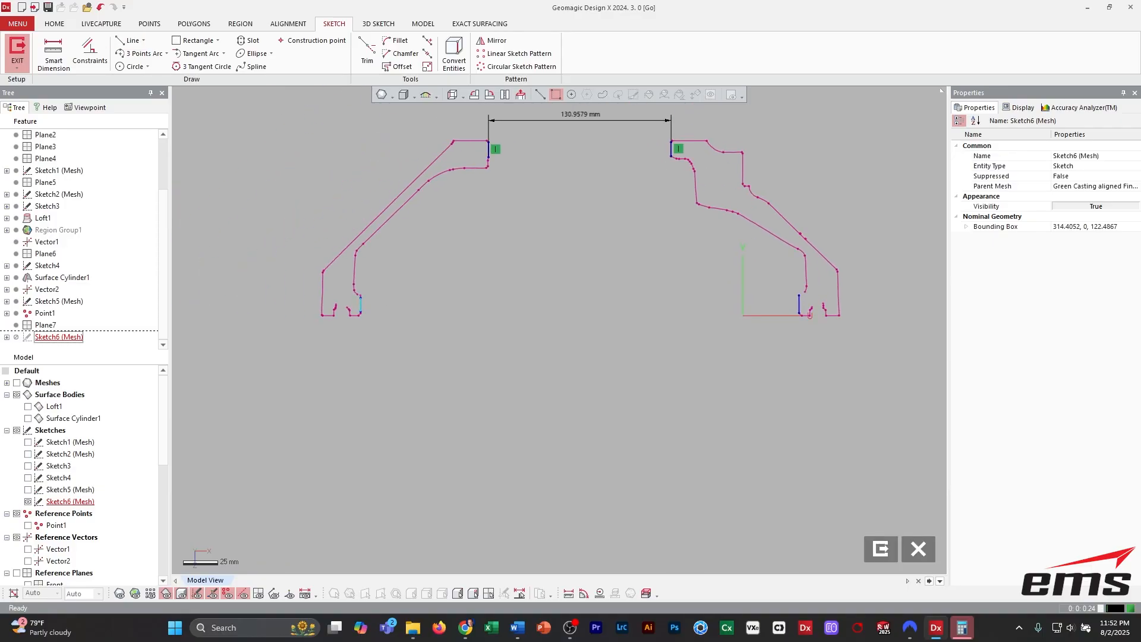
# Constrain the inner wall lines of both lower feet to vertical.
pyautogui.rightClick(360, 306)
pyautogui.click(400, 277)
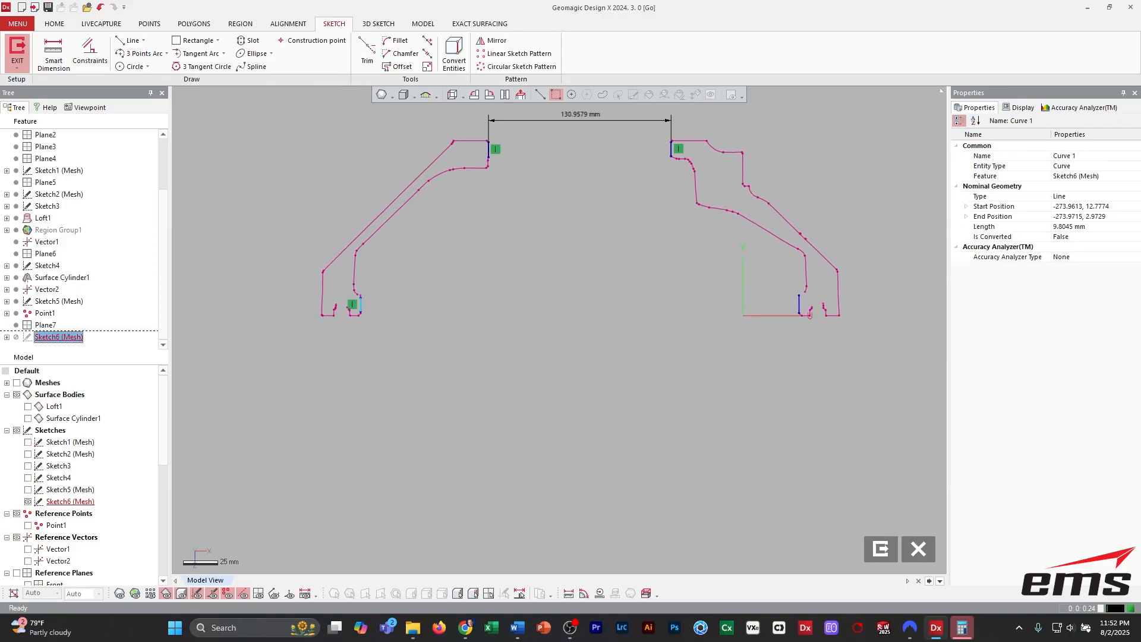
pyautogui.rightClick(799, 304)
pyautogui.click(838, 275)
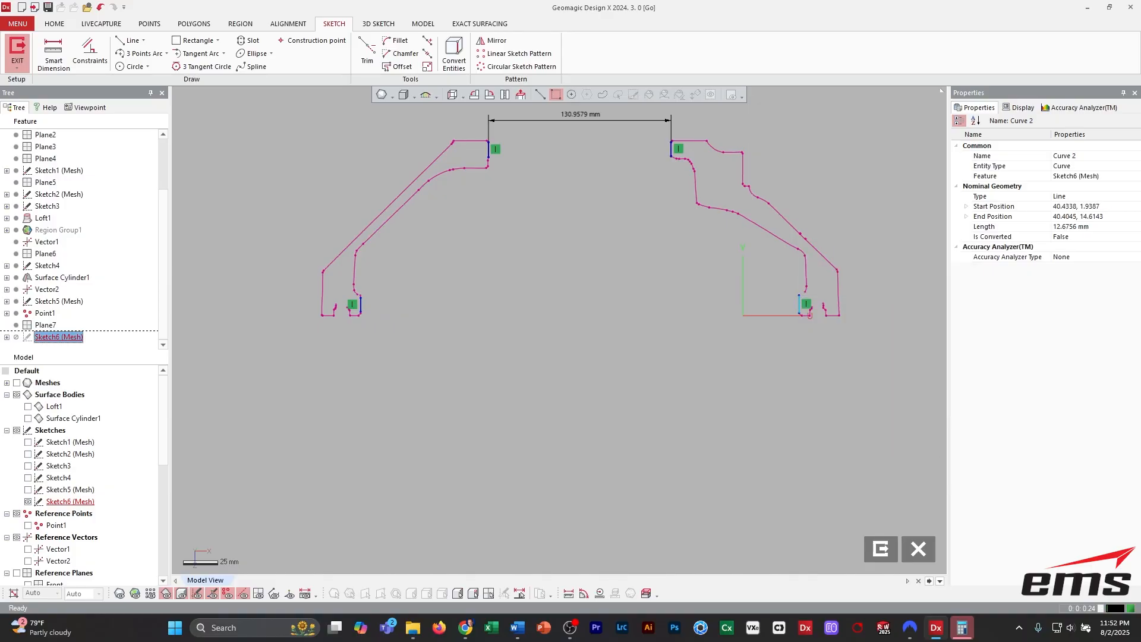
# Dimension the distance between the two lower inner wall lines with Smart Dimension, placing it below the section.
pyautogui.moveTo(809, 315); pyautogui.dragTo(749, 305, button='middle')
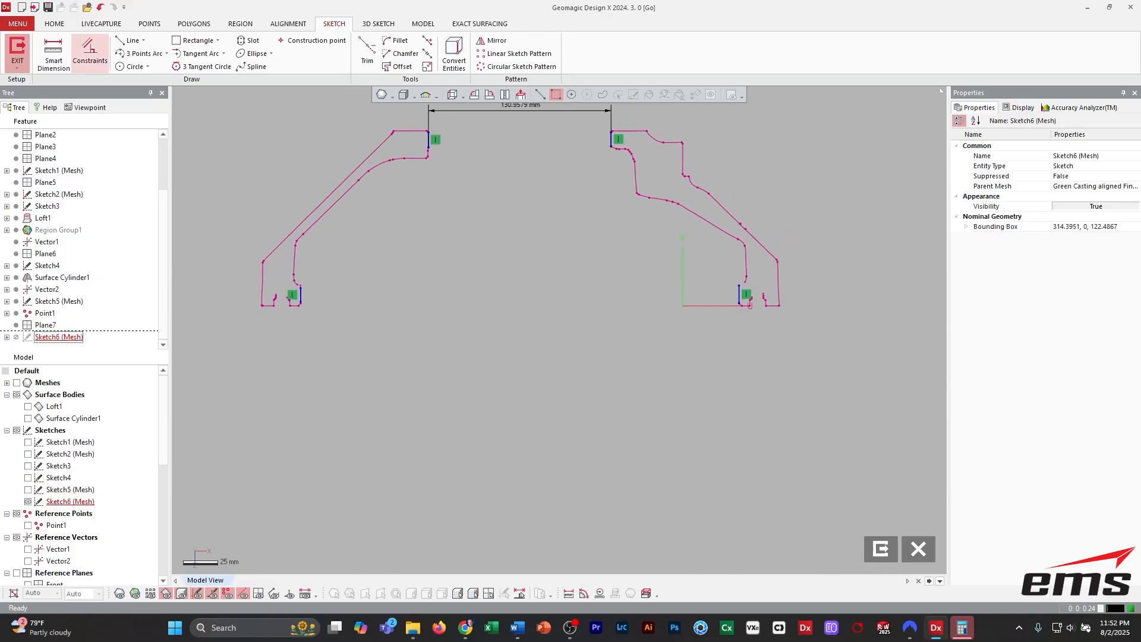
pyautogui.click(54, 53)
pyautogui.click(301, 295)
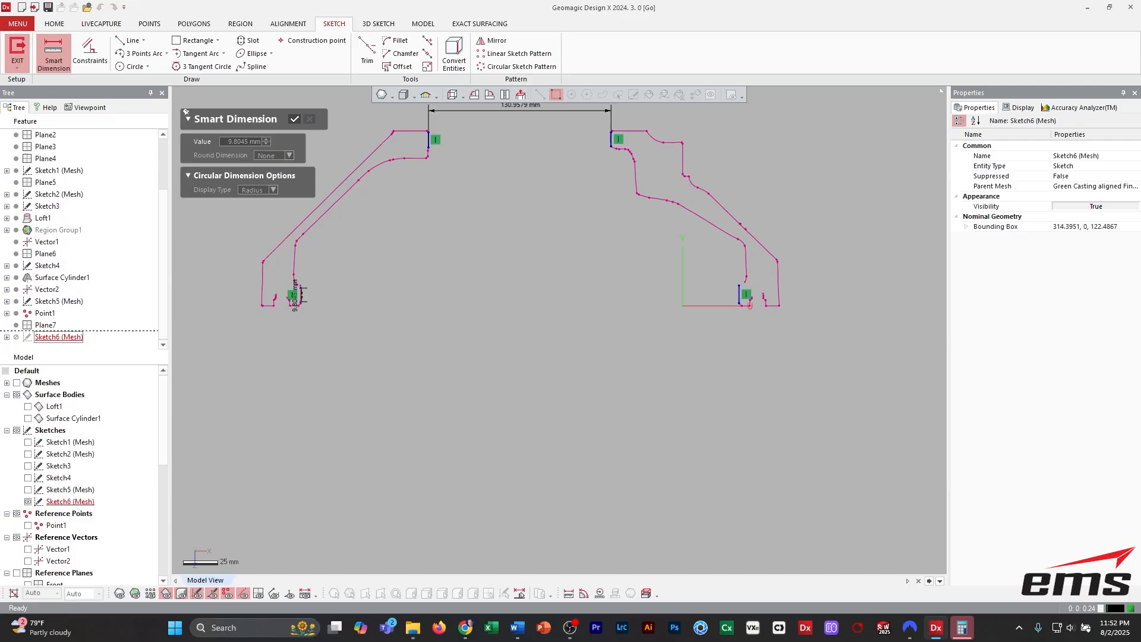
pyautogui.click(740, 295)
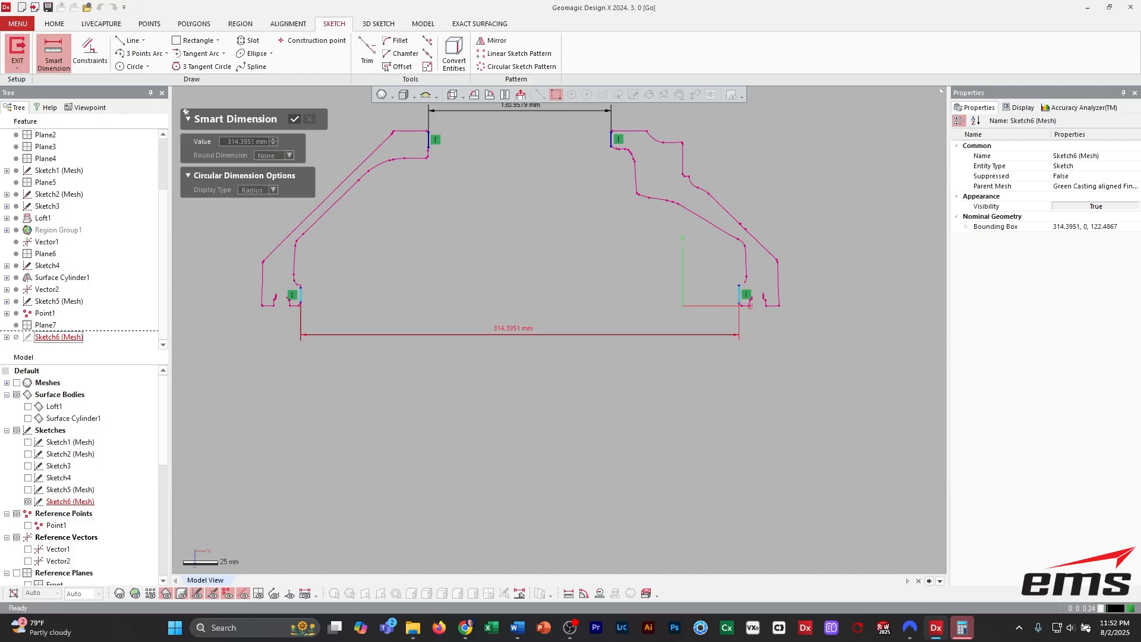
pyautogui.click(510, 331)
pyautogui.press('Escape')
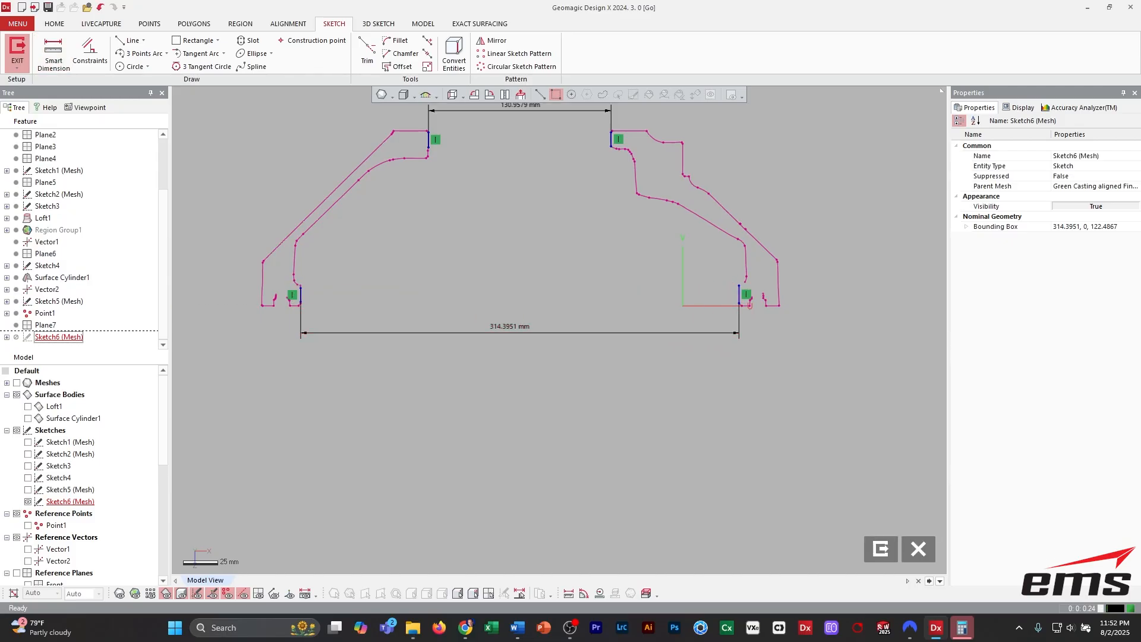
# Fit a line to the section polyline along the top face of the left bore flange.
pyautogui.scroll(-2, 559, 330)
pyautogui.keyDown('ctrl'); pyautogui.moveTo(560, 329); pyautogui.dragTo(604, 379, button='right'); pyautogui.keyUp('ctrl')
pyautogui.scroll(2, 560, 330)
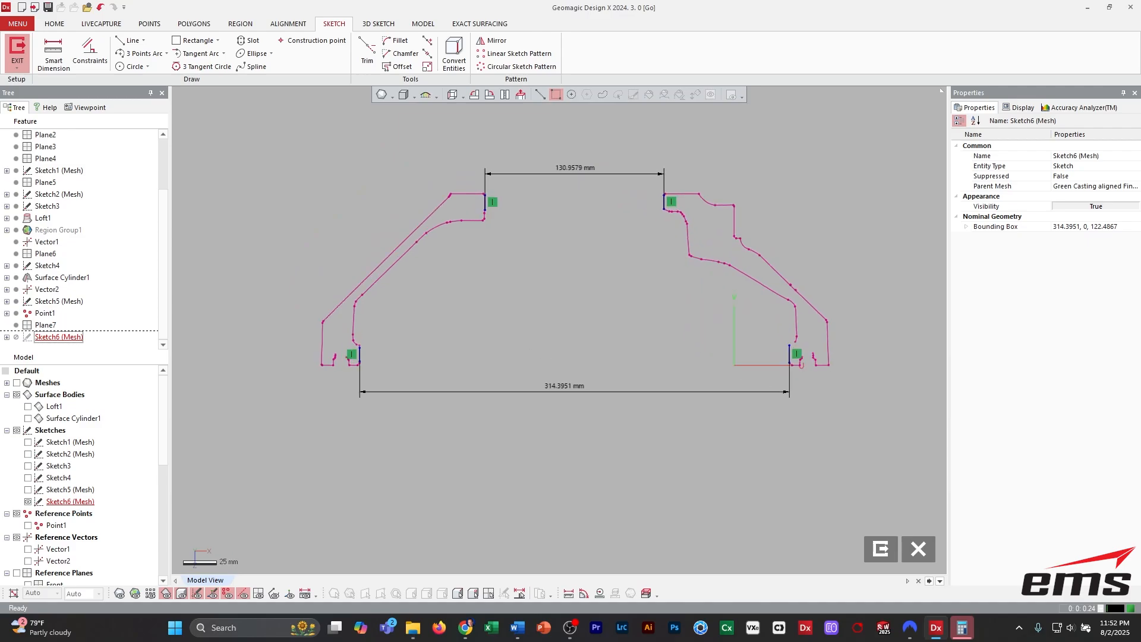
pyautogui.keyDown('ctrl'); pyautogui.moveTo(559, 330); pyautogui.dragTo(641, 358, button='right'); pyautogui.keyUp('ctrl')
pyautogui.click(132, 40)
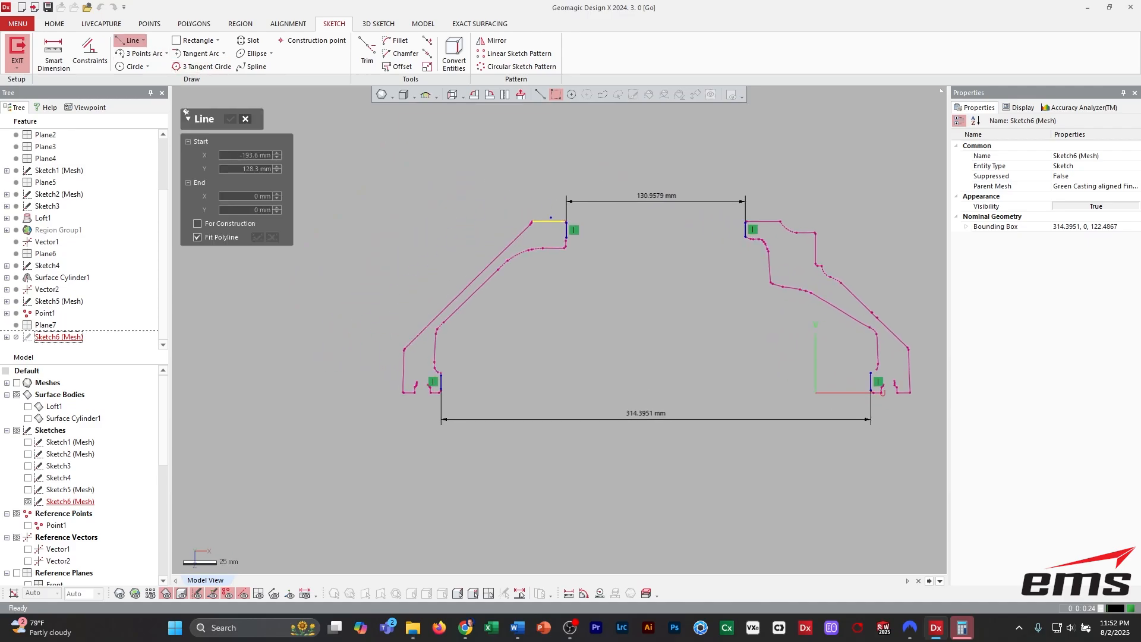
pyautogui.click(548, 222)
pyautogui.press('Return')
# Fit one line across both bottom face segments of the section's lower left foot.
pyautogui.scroll(2, 559, 330)
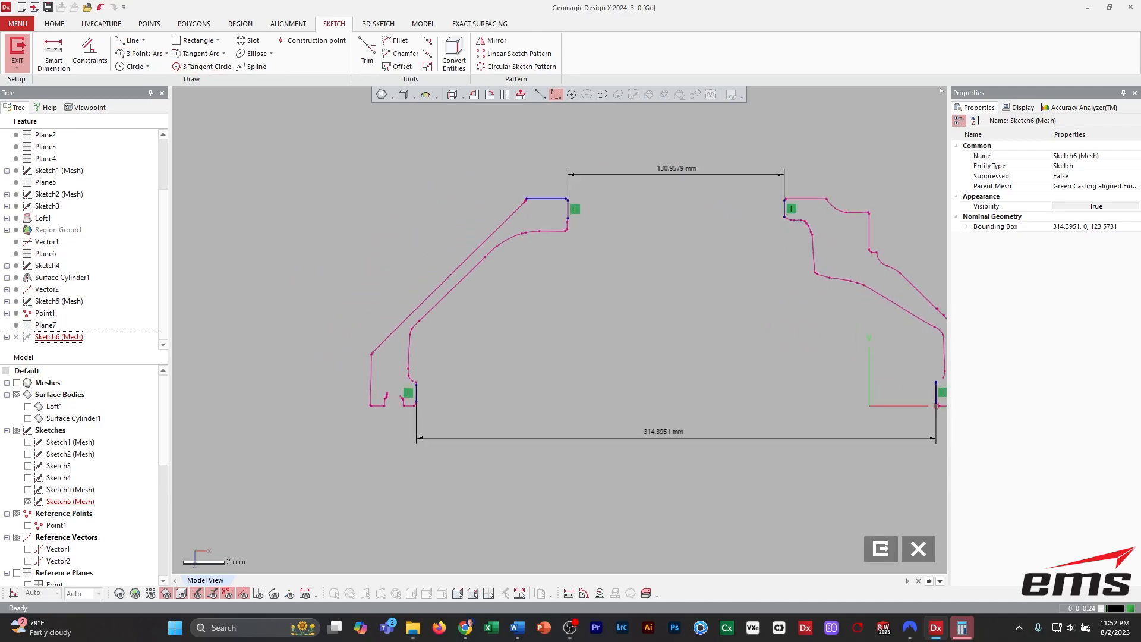
pyautogui.keyDown('ctrl'); pyautogui.moveTo(559, 330); pyautogui.dragTo(590, 275, button='right'); pyautogui.keyUp('ctrl')
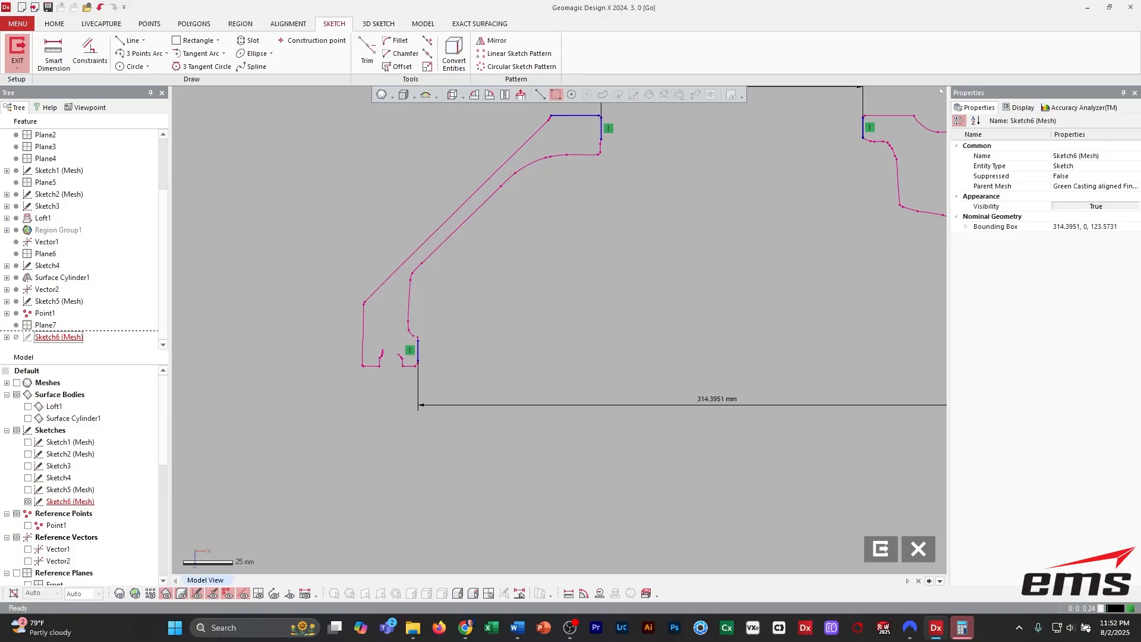
pyautogui.click(132, 41)
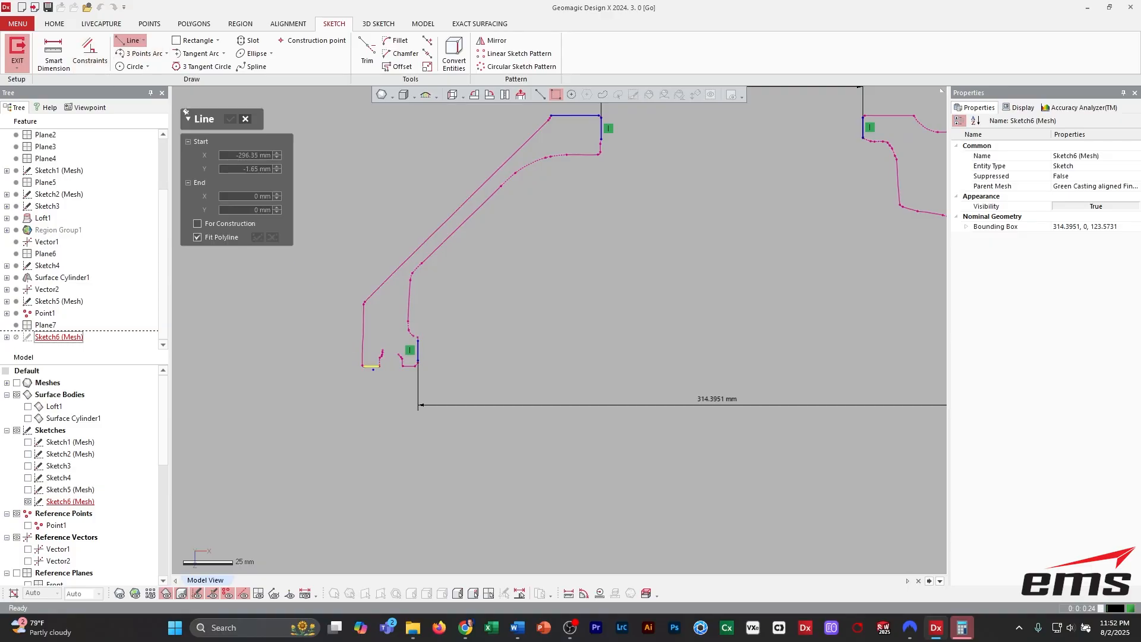
pyautogui.click(371, 366)
pyautogui.click(409, 365)
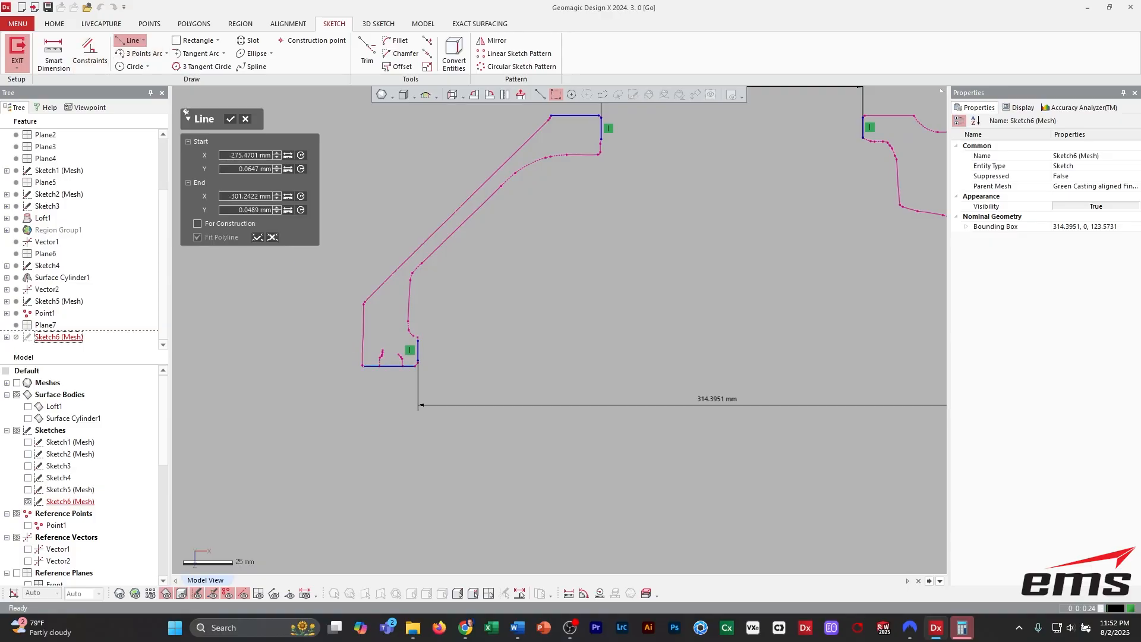
pyautogui.press('Return')
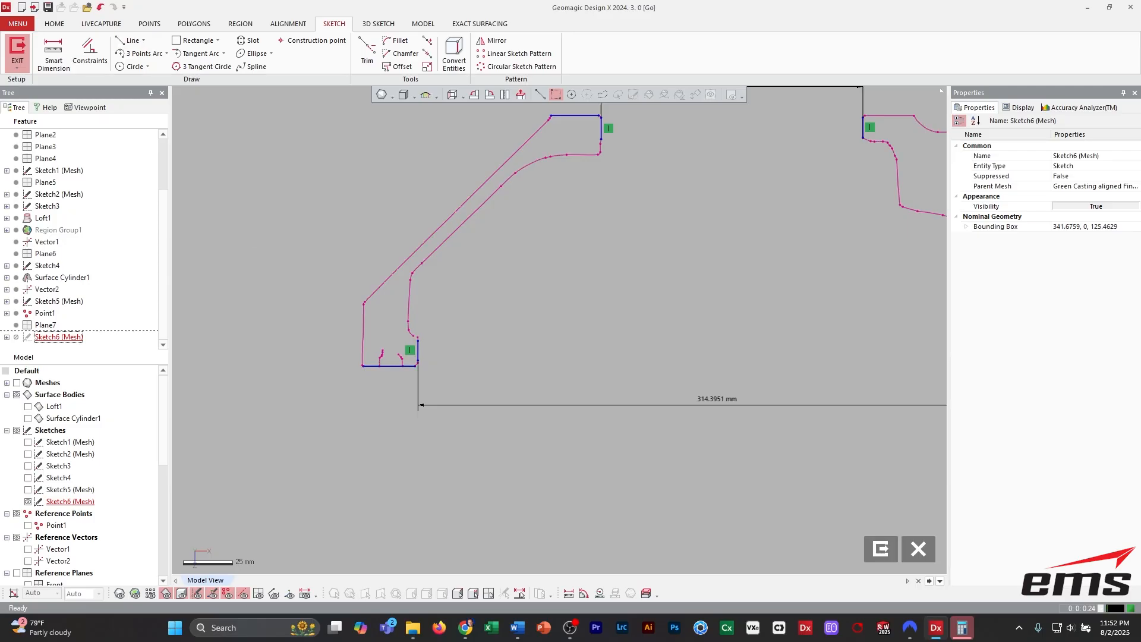
# Constrain the foot's bottom line and the flange's top line to horizontal, and check the top line's coordinates.
pyautogui.rightClick(383, 366)
pyautogui.click(400, 334)
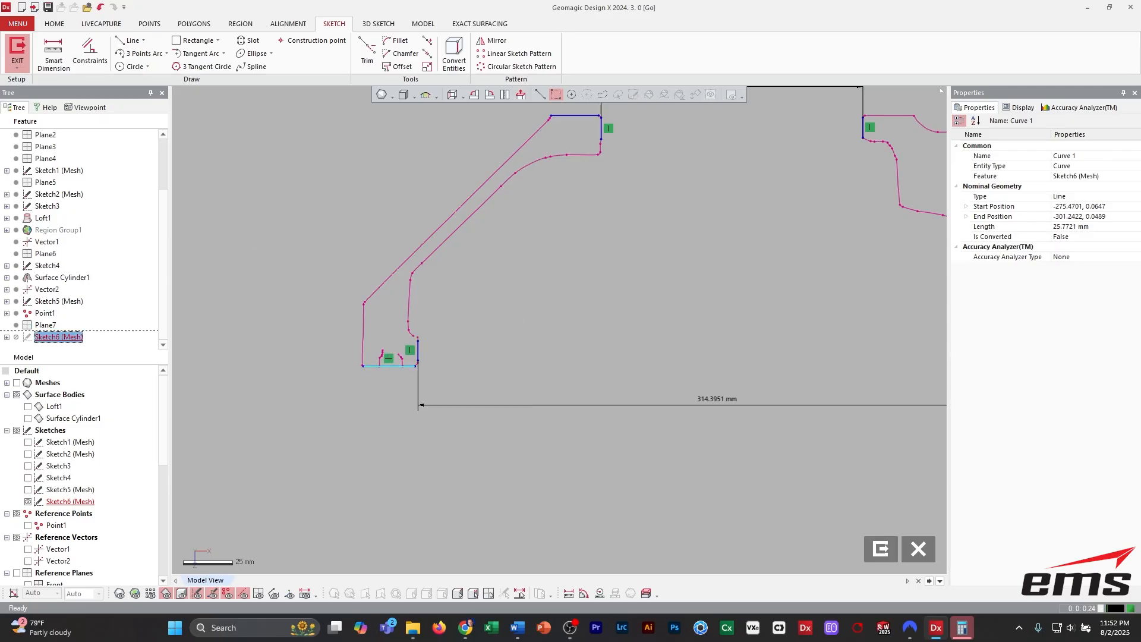
pyautogui.moveTo(506, 226); pyautogui.dragTo(470, 376, button='middle')
pyautogui.rightClick(541, 266)
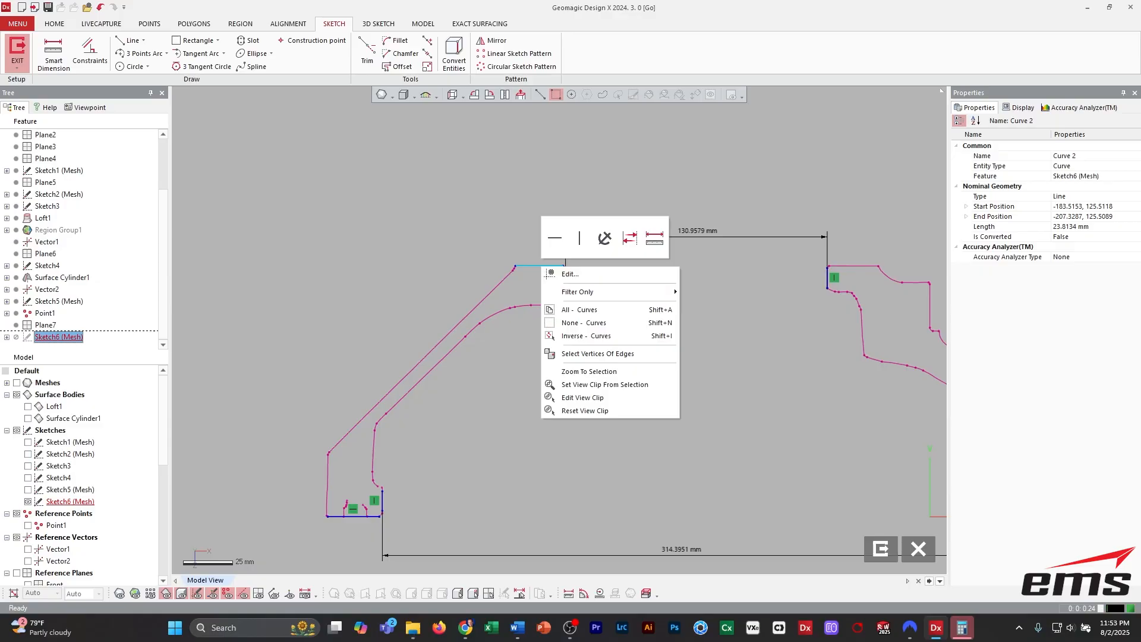
pyautogui.click(555, 238)
pyautogui.scroll(-3, 613, 145)
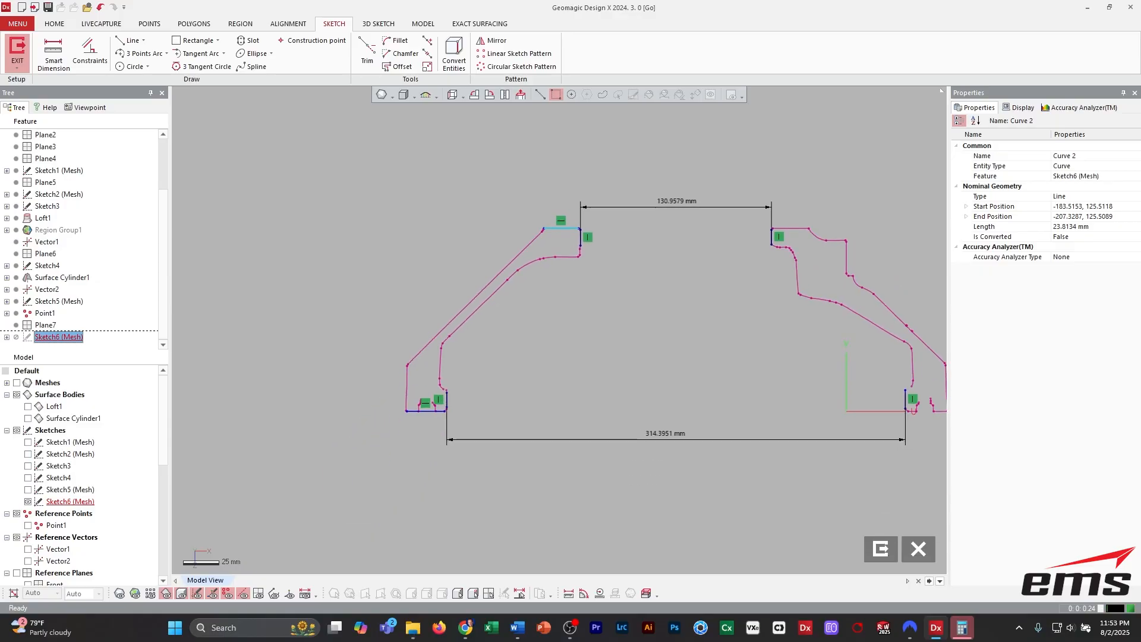
pyautogui.doubleClick(562, 228)
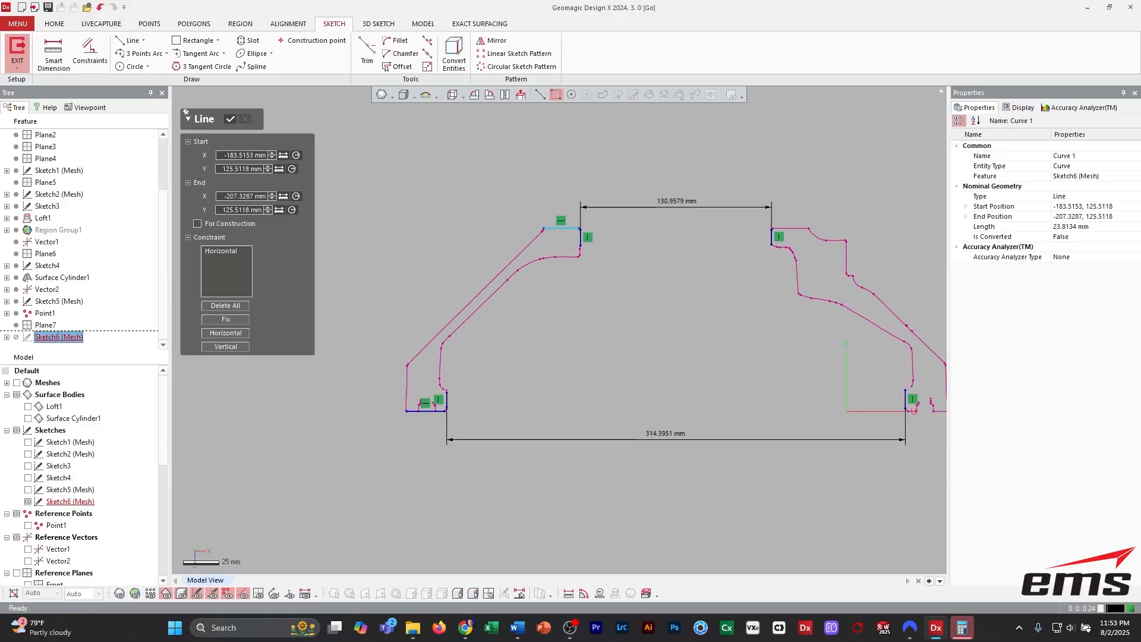
pyautogui.press('Escape')
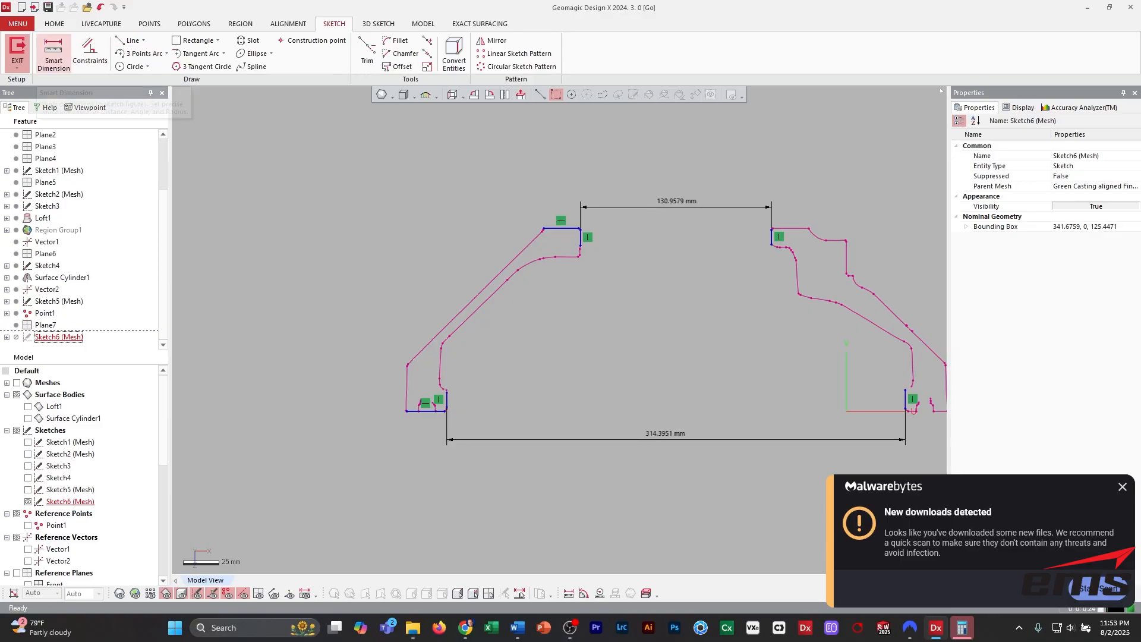
# Dimension the height between the flange's top line and the foot's bottom line, placing it beside the left of the section.
pyautogui.click(54, 54)
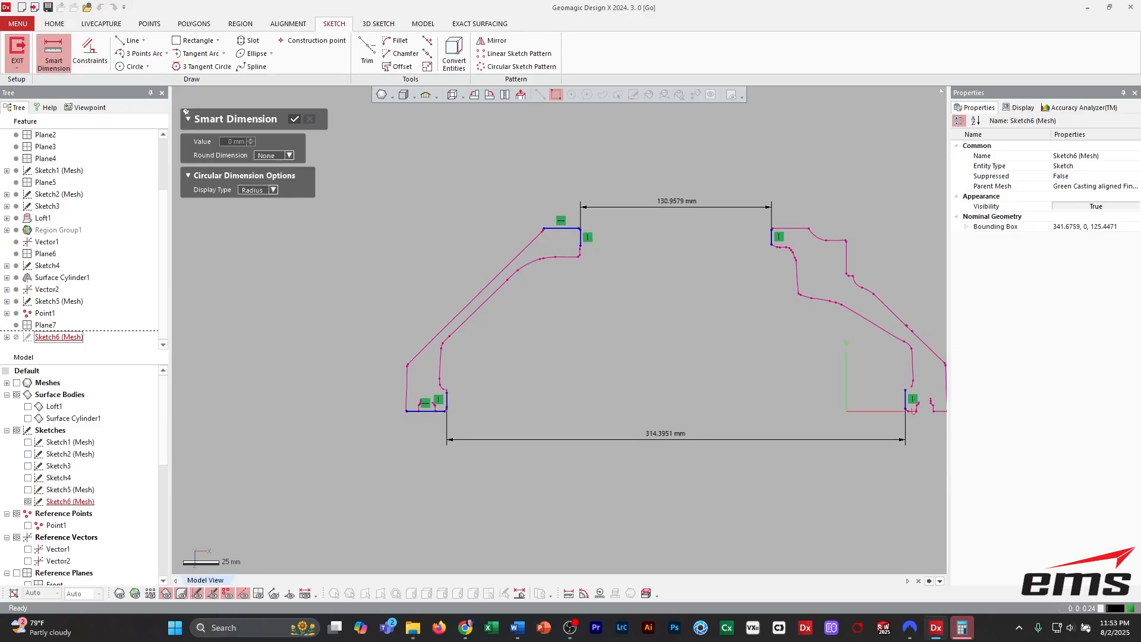
pyautogui.click(562, 229)
pyautogui.click(419, 411)
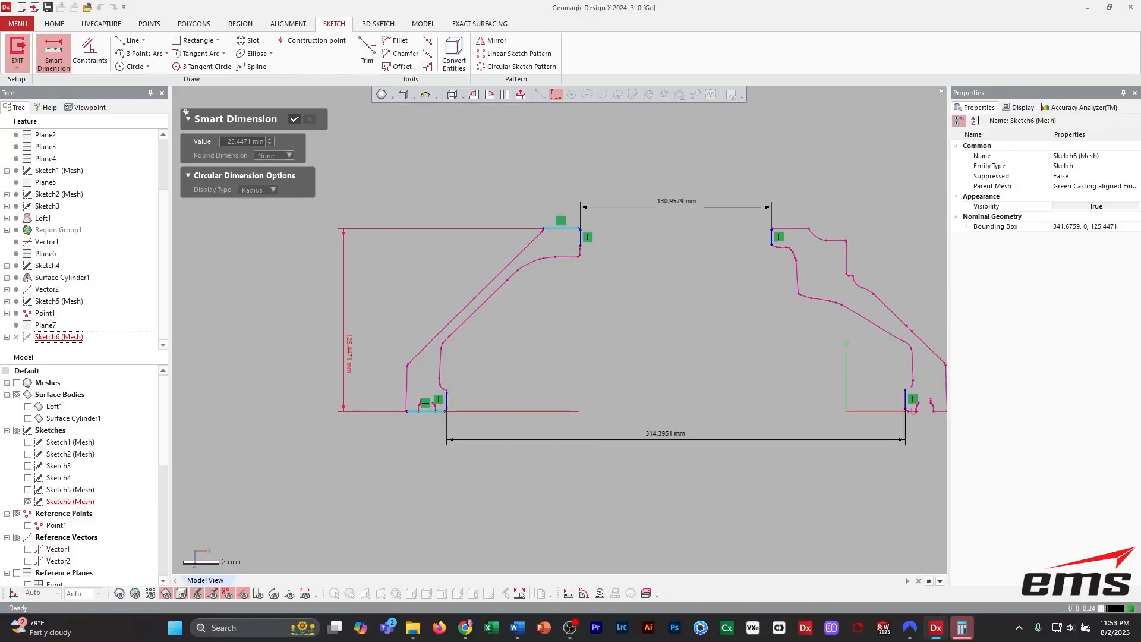
pyautogui.press('Escape')
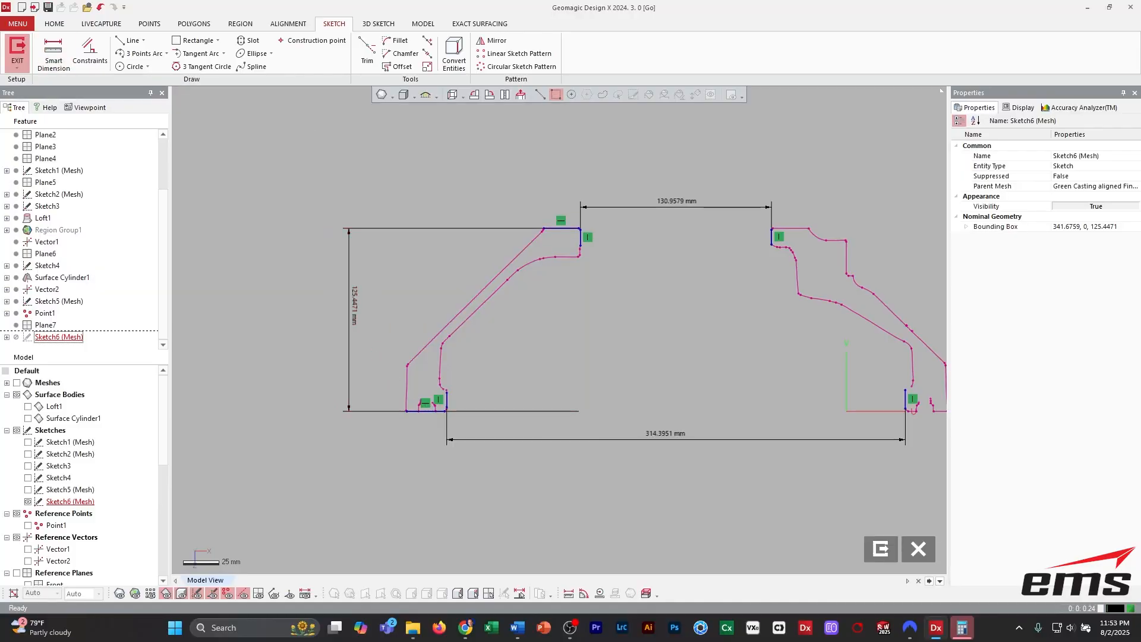
# Fit a line to the section polyline along the slanted outer wall below the left flange's top face.
pyautogui.scroll(-2, 560, 330)
pyautogui.moveTo(560, 330)
pyautogui.keyDown('ctrl'); pyautogui.mouseDown(button='right')
pyautogui.moveTo(438, 307)
pyautogui.moveTo(453, 316)
pyautogui.mouseUp(button='right'); pyautogui.keyUp('ctrl')
pyautogui.scroll(2, 438, 307)
pyautogui.scroll(-1, 641, 382)
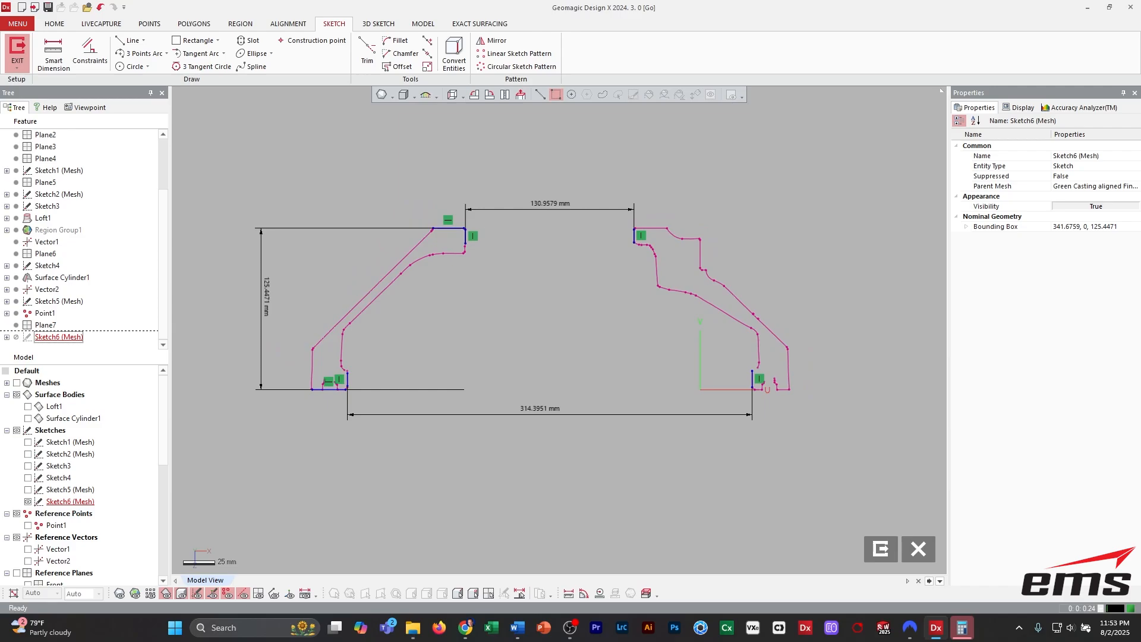
pyautogui.keyDown('ctrl'); pyautogui.moveTo(560, 330); pyautogui.dragTo(597, 340, button='right'); pyautogui.keyUp('ctrl')
pyautogui.scroll(1, 575, 333)
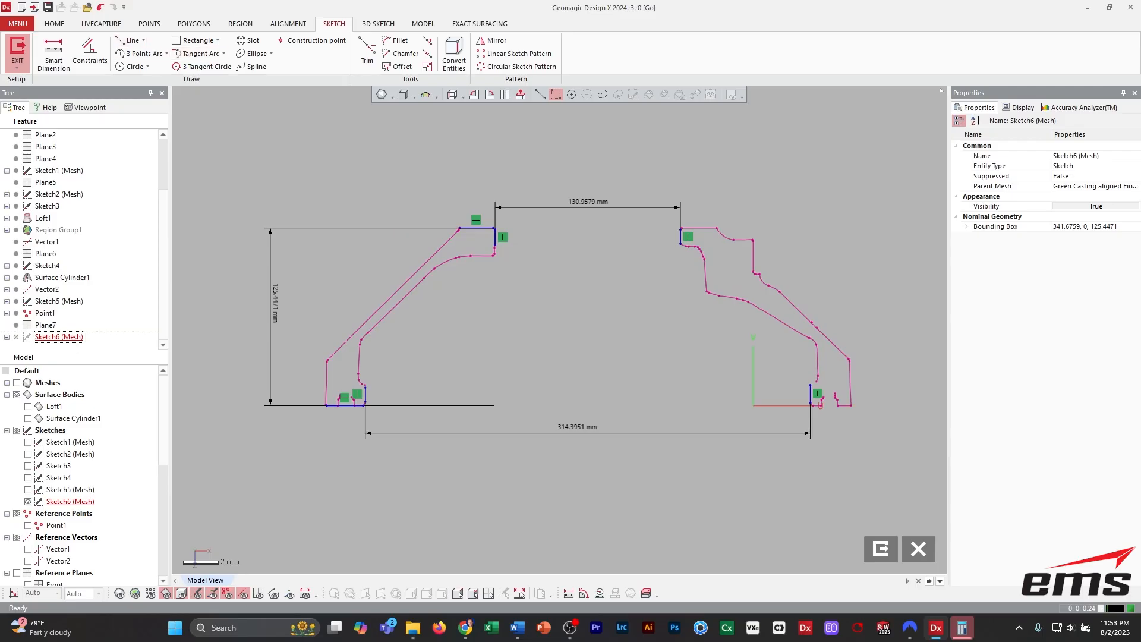
pyautogui.click(131, 40)
pyautogui.click(385, 302)
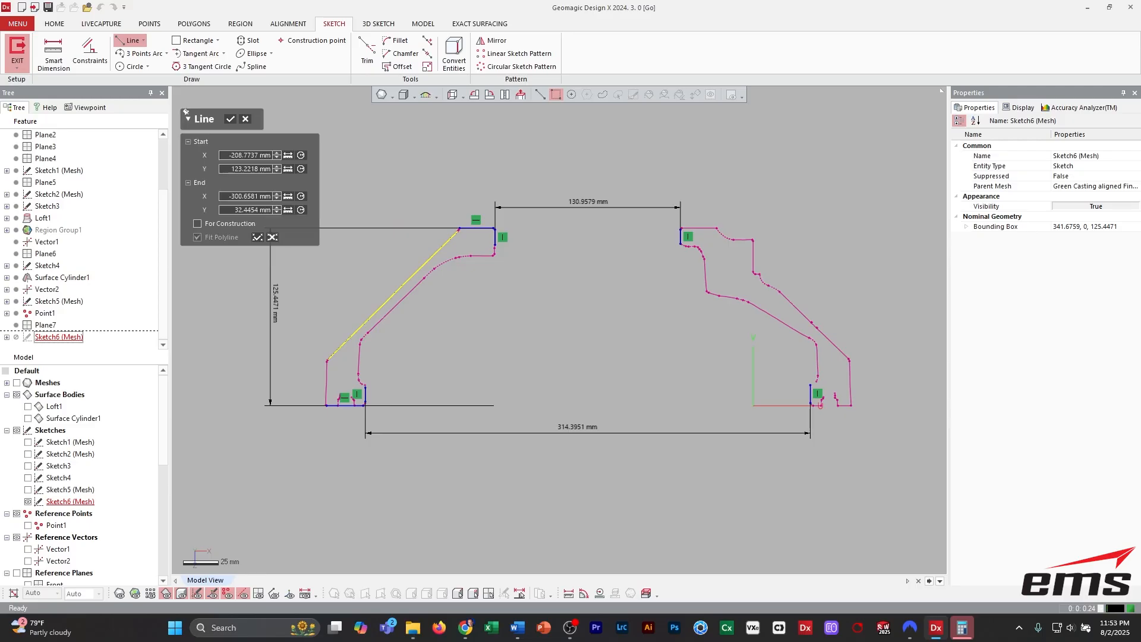
pyautogui.press('Return')
pyautogui.press('Escape')
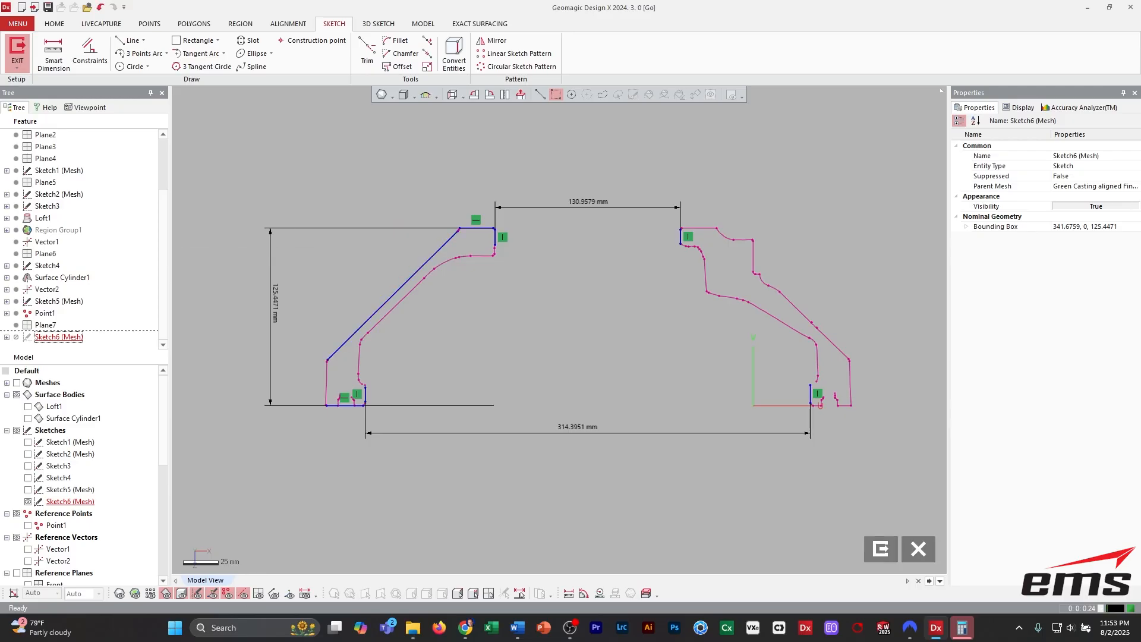
# Dimension the obtuse angle between the slanted outer wall line and the flange's horizontal top line, placing it inside the section.
pyautogui.click(54, 52)
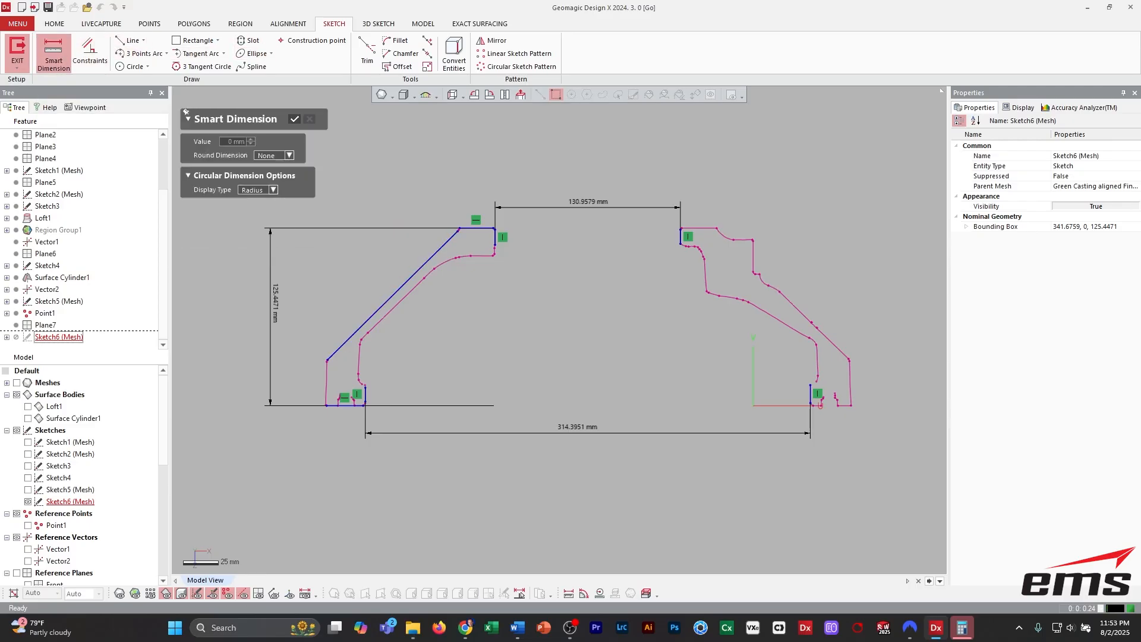
pyautogui.click(416, 273)
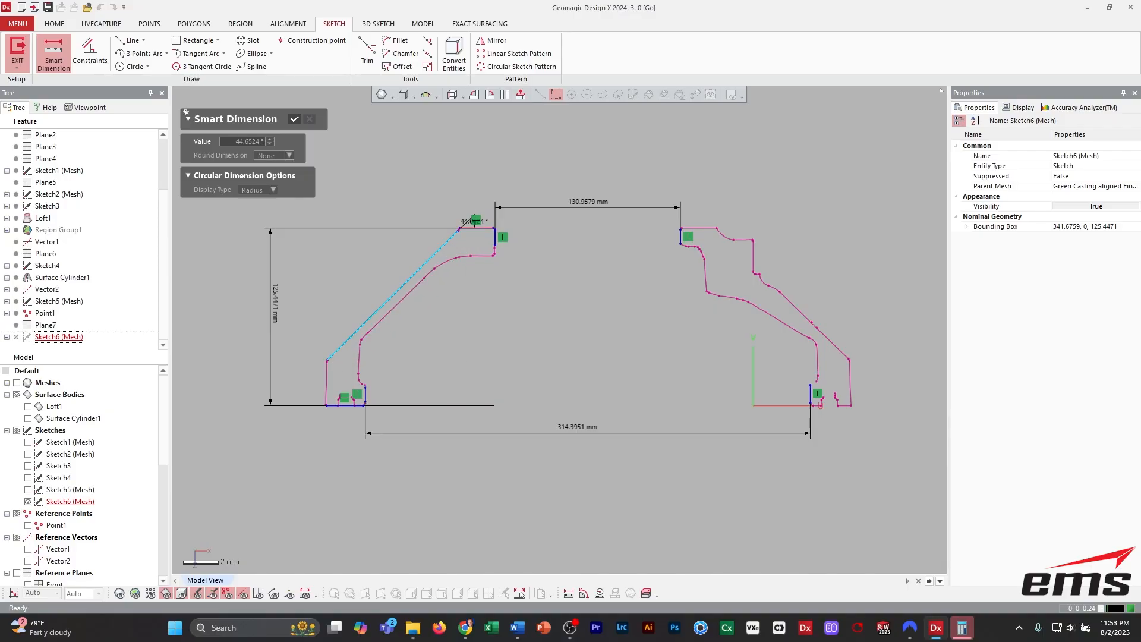
pyautogui.click(475, 227)
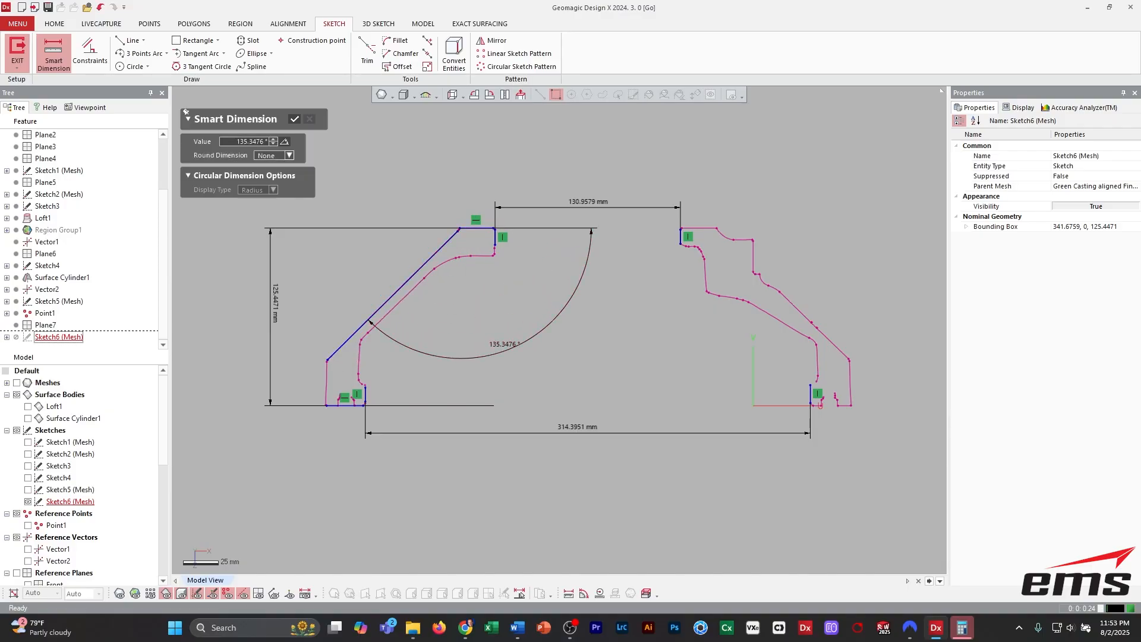
pyautogui.press('Escape')
# Capture the dimensioned section sketch and save the image as JPG "Section videw" in the Green Part folder.
pyautogui.moveTo(555, 305); pyautogui.dragTo(570, 303, button='middle')
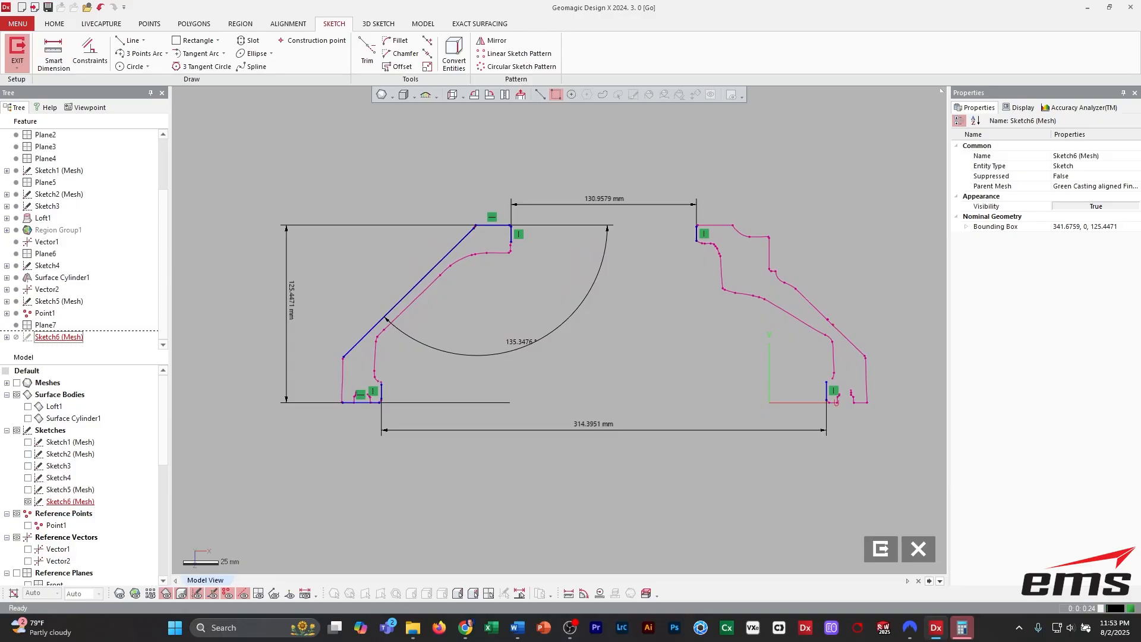
pyautogui.press('Print')
pyautogui.moveTo(251, 116); pyautogui.dragTo(916, 513)
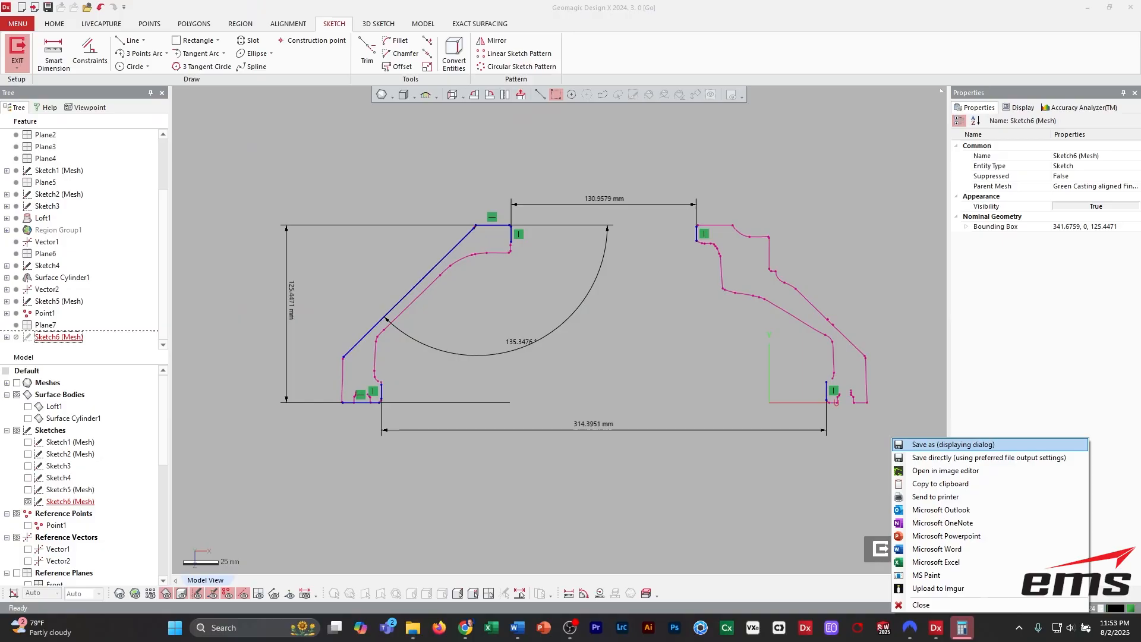
pyautogui.click(954, 444)
pyautogui.write('Sec')
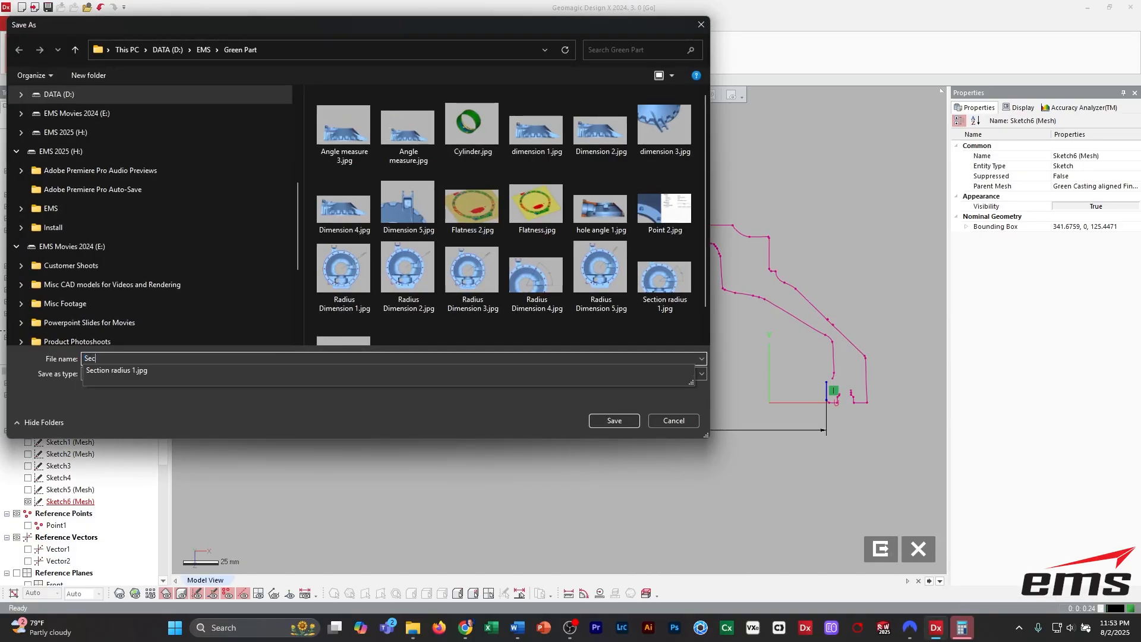
pyautogui.write('tion vid')
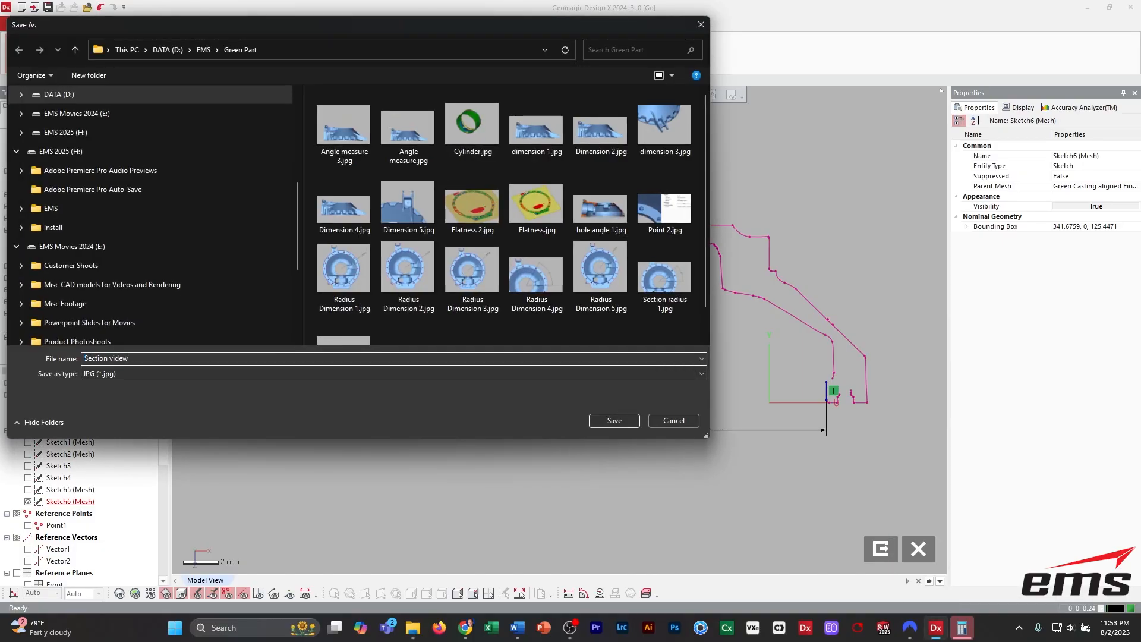
pyautogui.write('w')
pyautogui.press('Return')
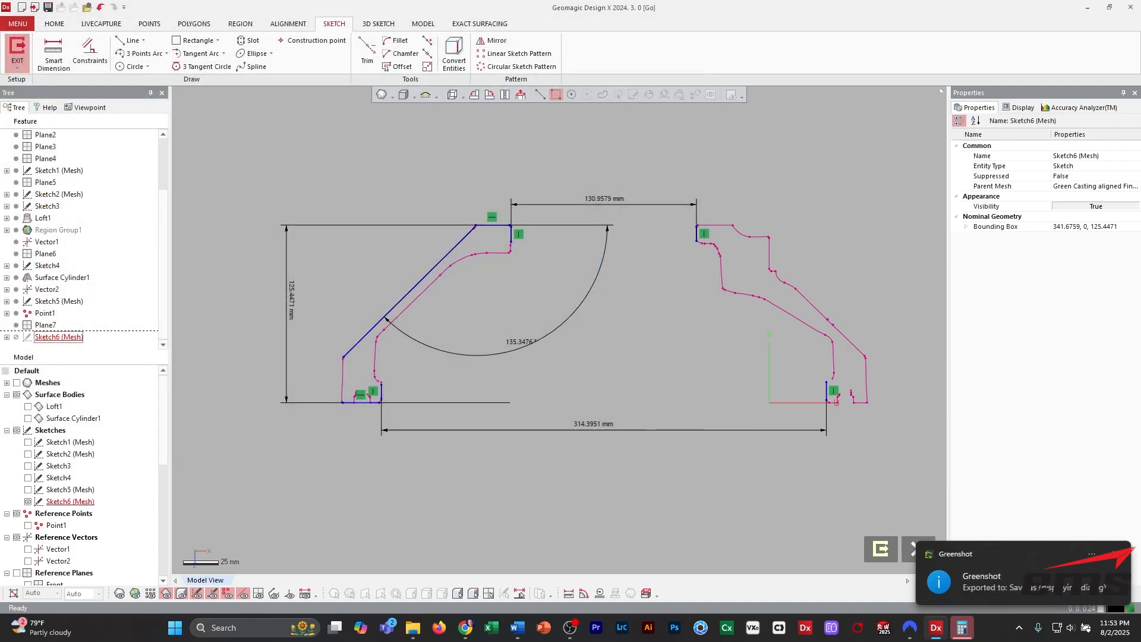
# Exit the mesh sketch, show the meshes, and hide the surface bodies and Sketch6 (Mesh).
pyautogui.click(881, 549)
pyautogui.click(59, 394)
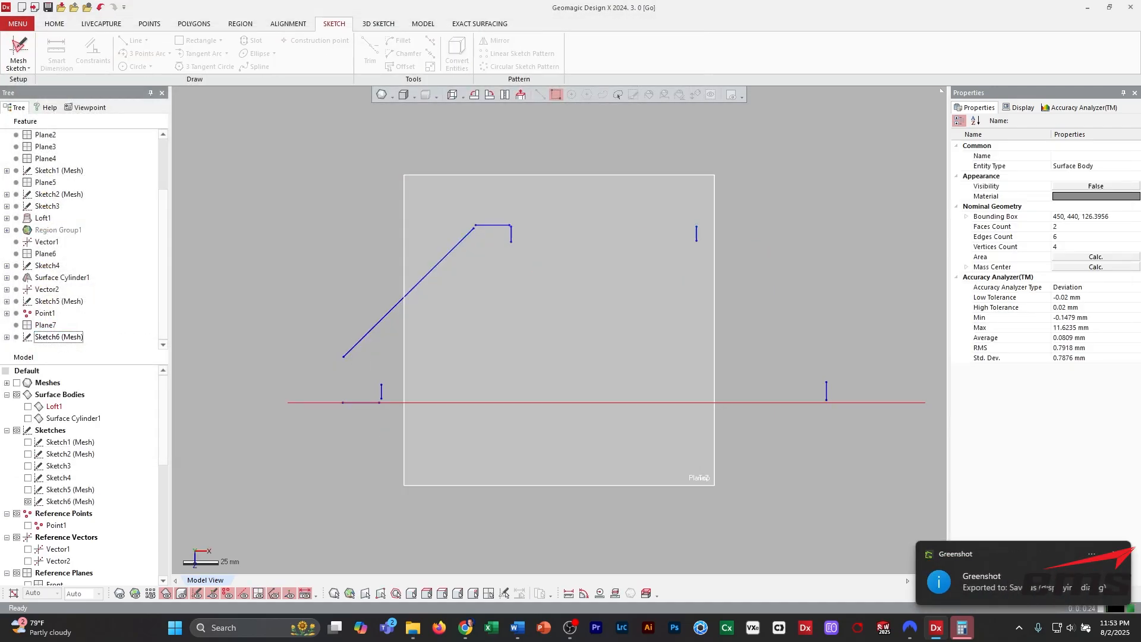
pyautogui.click(17, 382)
pyautogui.moveTo(428, 309); pyautogui.dragTo(530, 365, button='right')
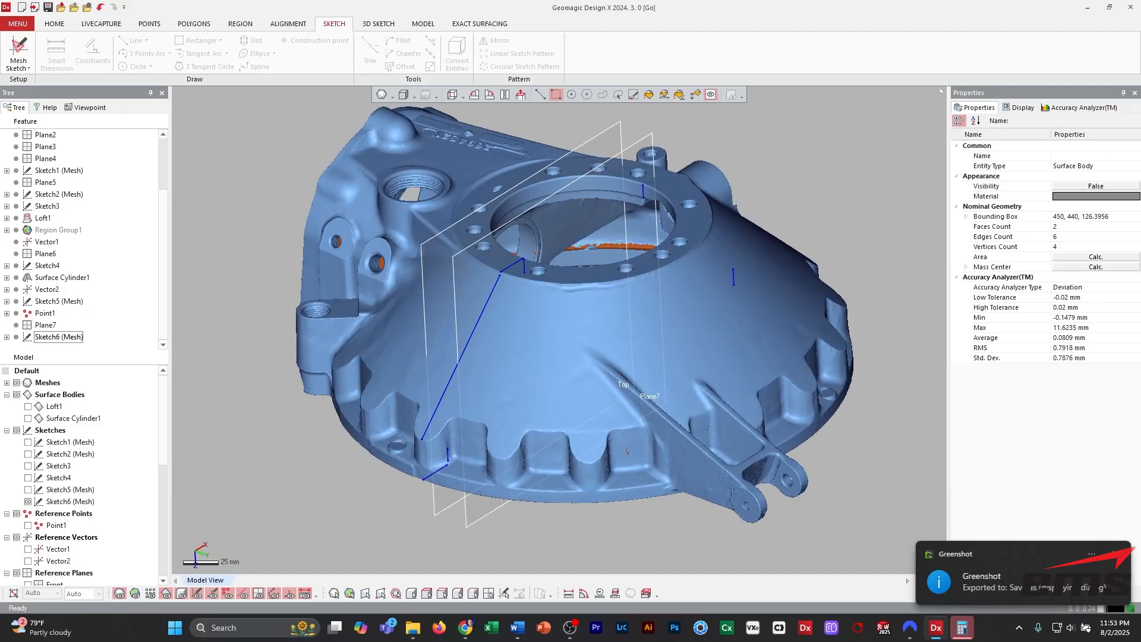
pyautogui.scroll(-3, 677, 311)
pyautogui.click(27, 501)
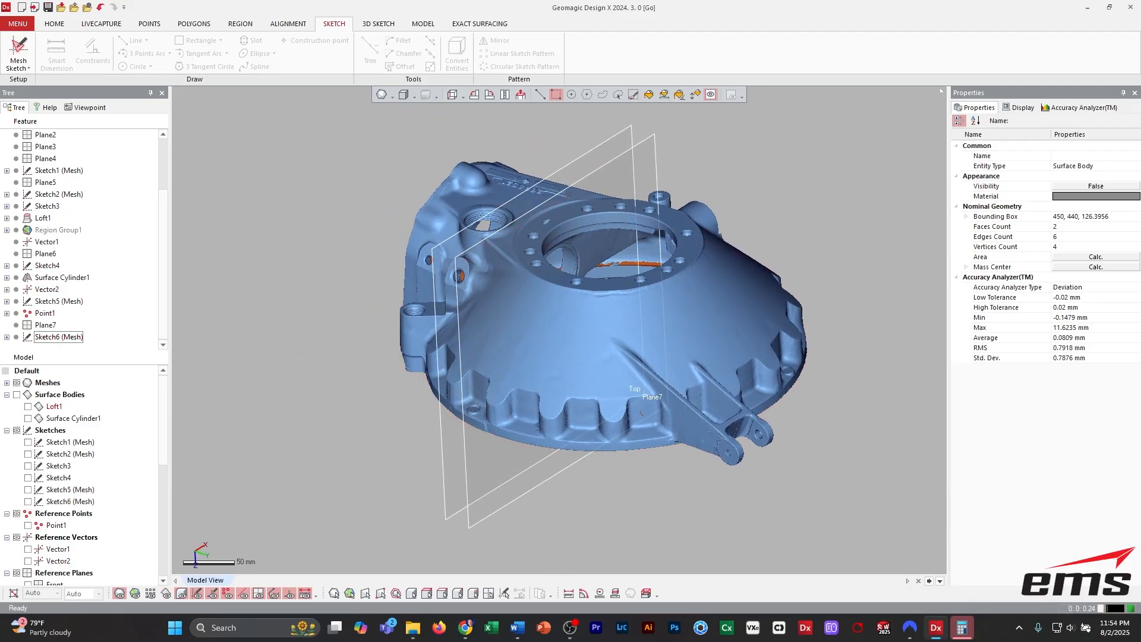
# Hide all sketches, reference points, reference vectors and reference planes so only the casting mesh is displayed.
pyautogui.hotkey('ctrl', '6')
pyautogui.hotkey('ctrl', '8')
pyautogui.hotkey('ctrl', '9')
pyautogui.hotkey('ctrl', '0')
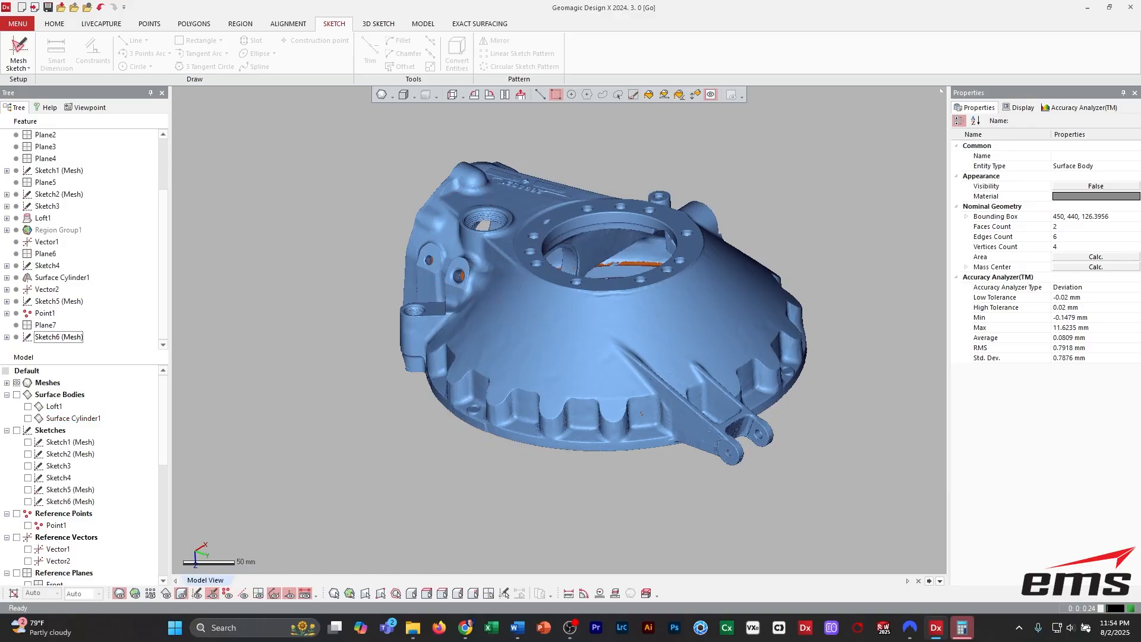
# Capture an angled overview of the whole casting and save the image as JPG "Part" in the Green Part folder.
pyautogui.moveTo(559, 333)
pyautogui.mouseDown(button='right')
pyautogui.moveTo(612, 297)
pyautogui.moveTo(672, 357)
pyautogui.moveTo(648, 333)
pyautogui.moveTo(568, 352)
pyautogui.mouseUp(button='right')
pyautogui.scroll(-1, 569, 352)
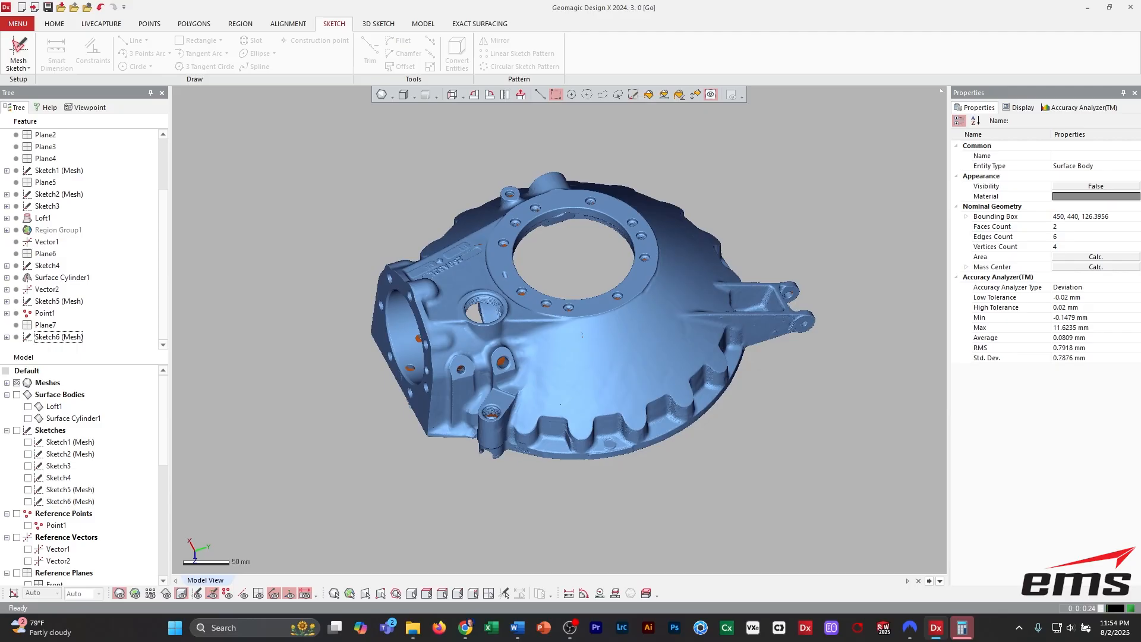
pyautogui.press('Print')
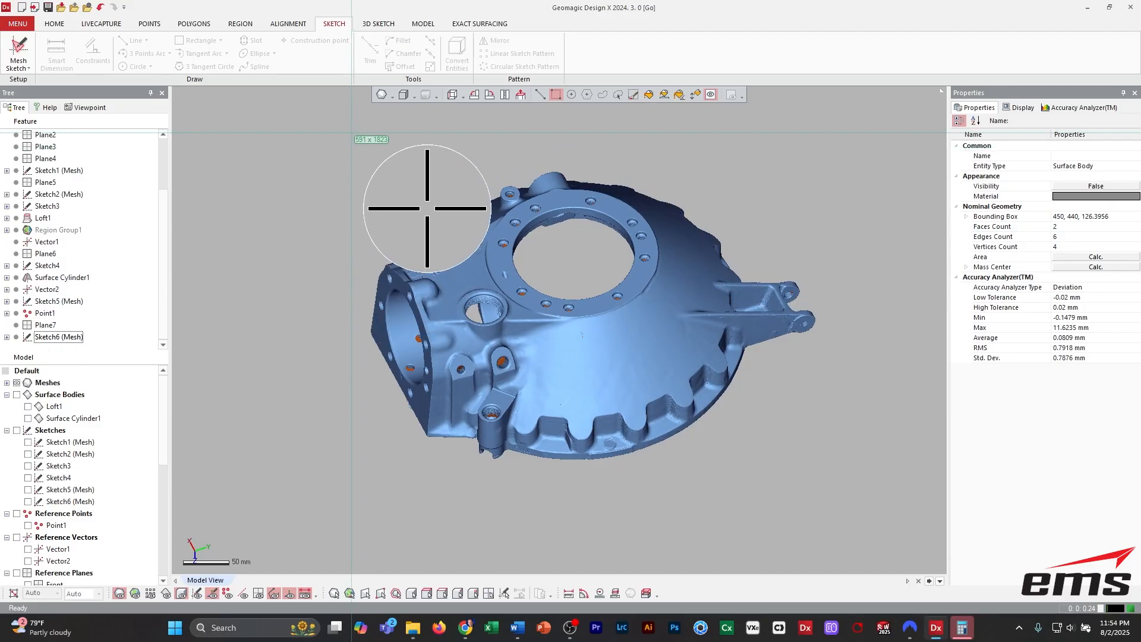
pyautogui.moveTo(351, 131); pyautogui.dragTo(840, 485)
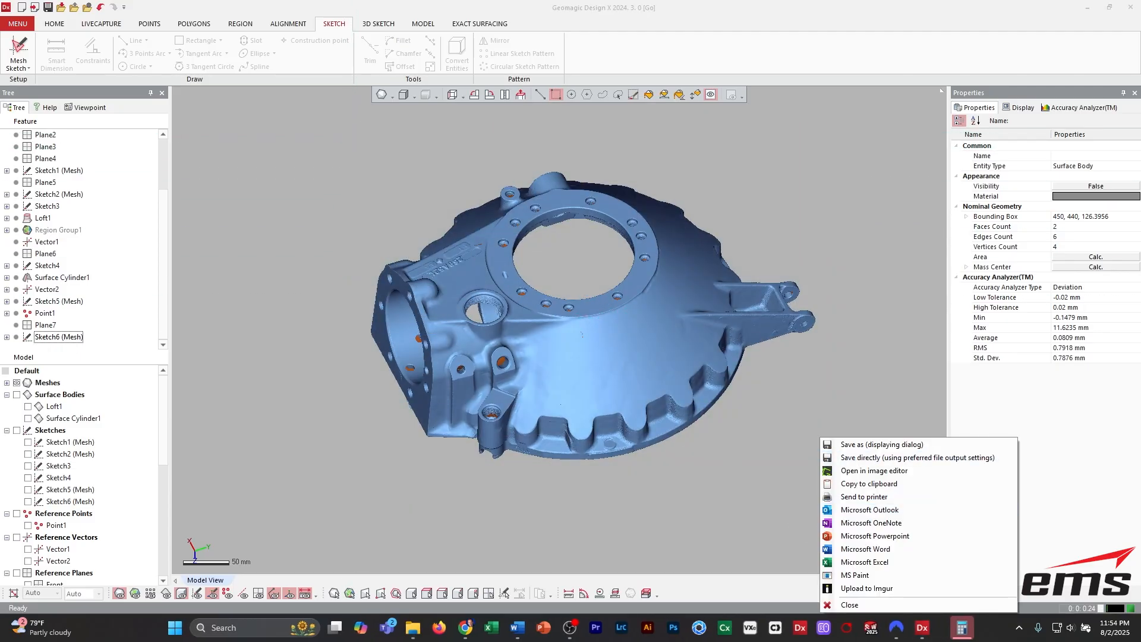
pyautogui.click(863, 445)
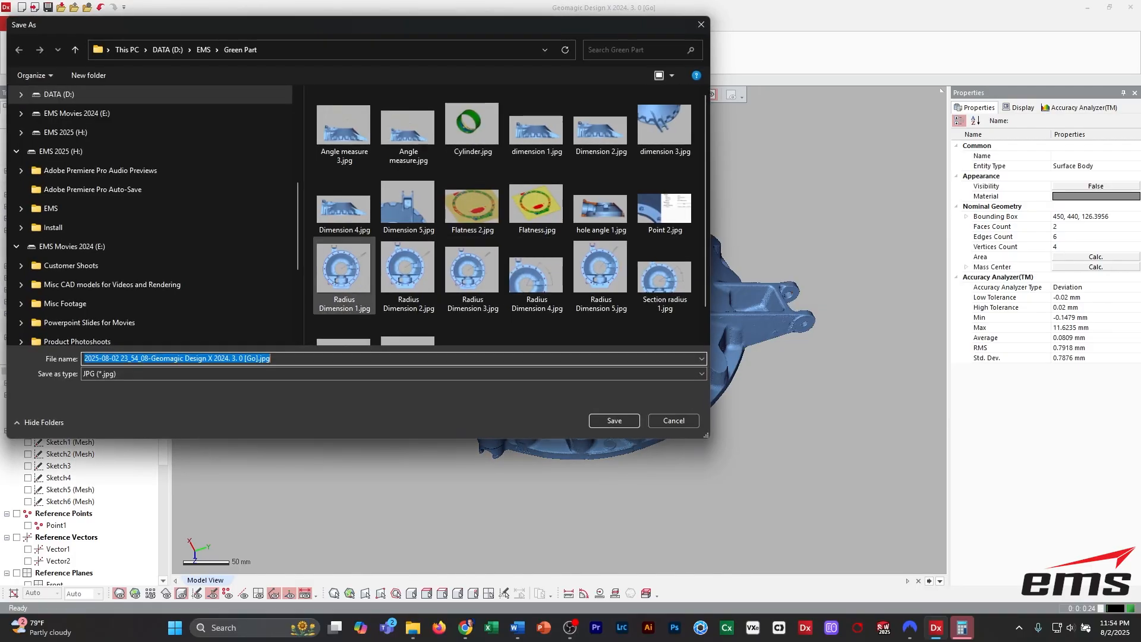
pyautogui.write('Part')
pyautogui.press('Return')
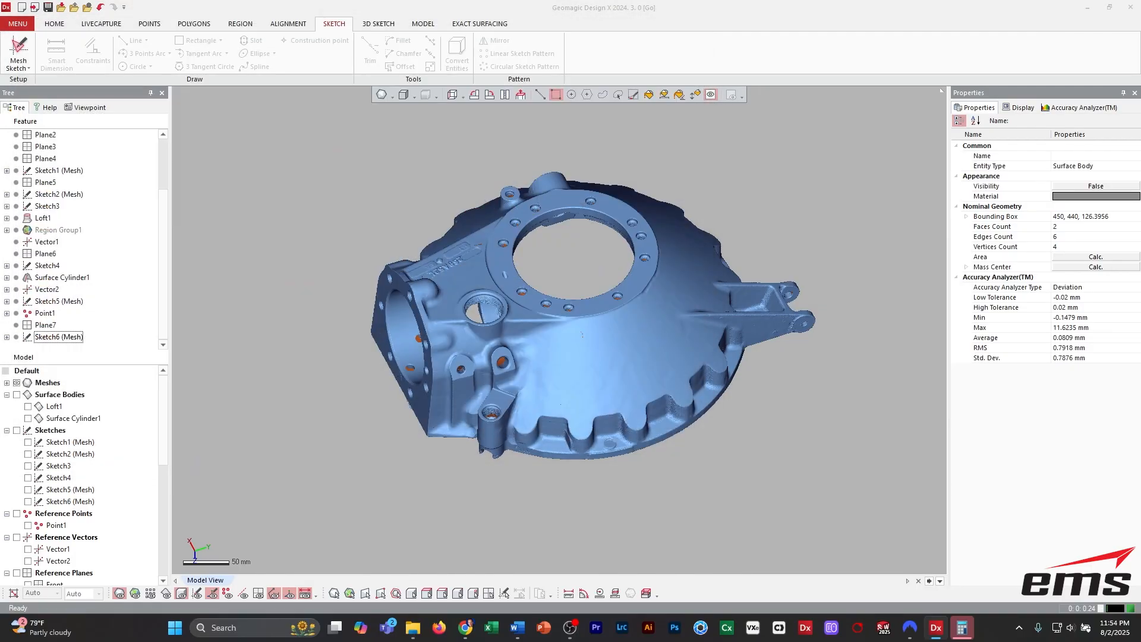
# Examine the casting mesh from several directions and look over the available Measure commands.
pyautogui.hotkey('alt', '1')
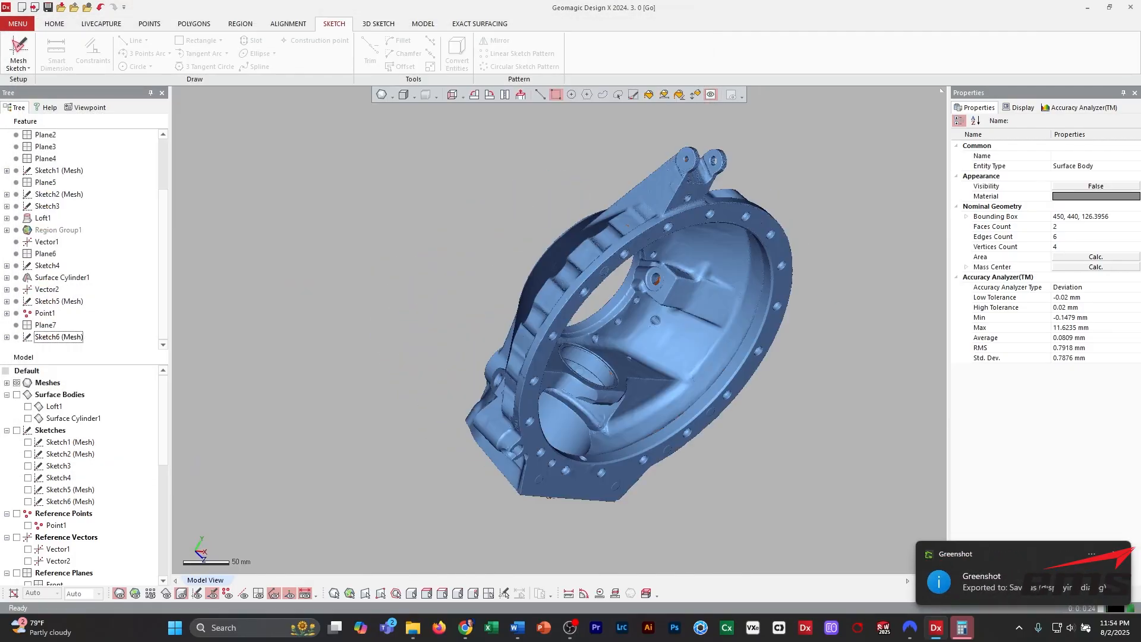
pyautogui.hotkey('alt', '2')
pyautogui.moveTo(559, 327); pyautogui.dragTo(398, 381, button='right')
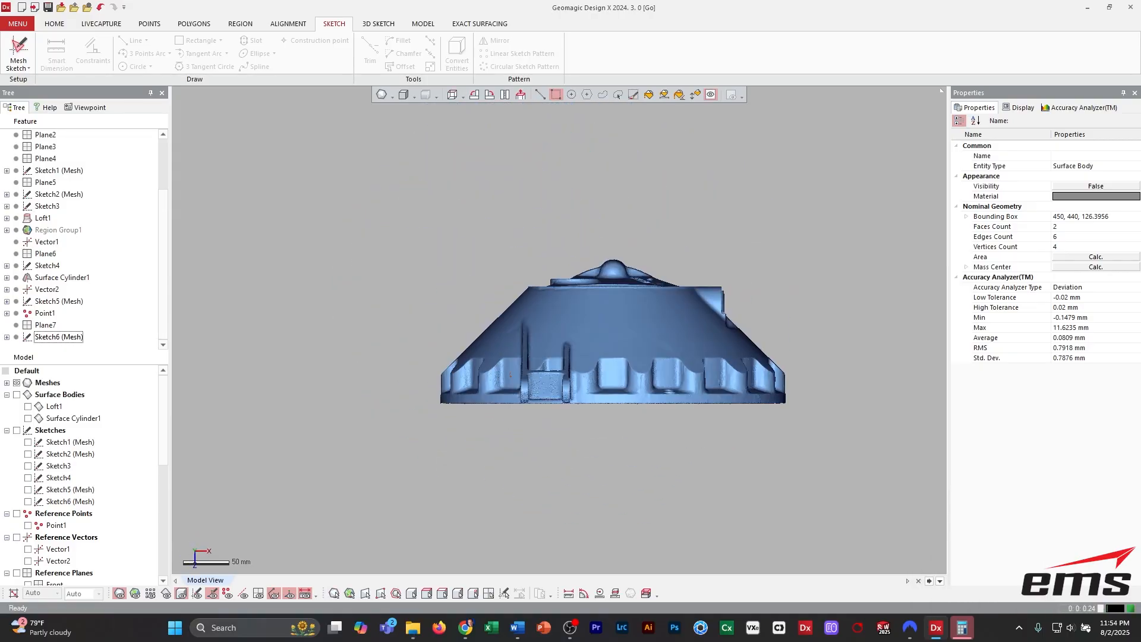
pyautogui.moveTo(559, 327); pyautogui.dragTo(666, 359, button='right')
pyautogui.scroll(2, 559, 333)
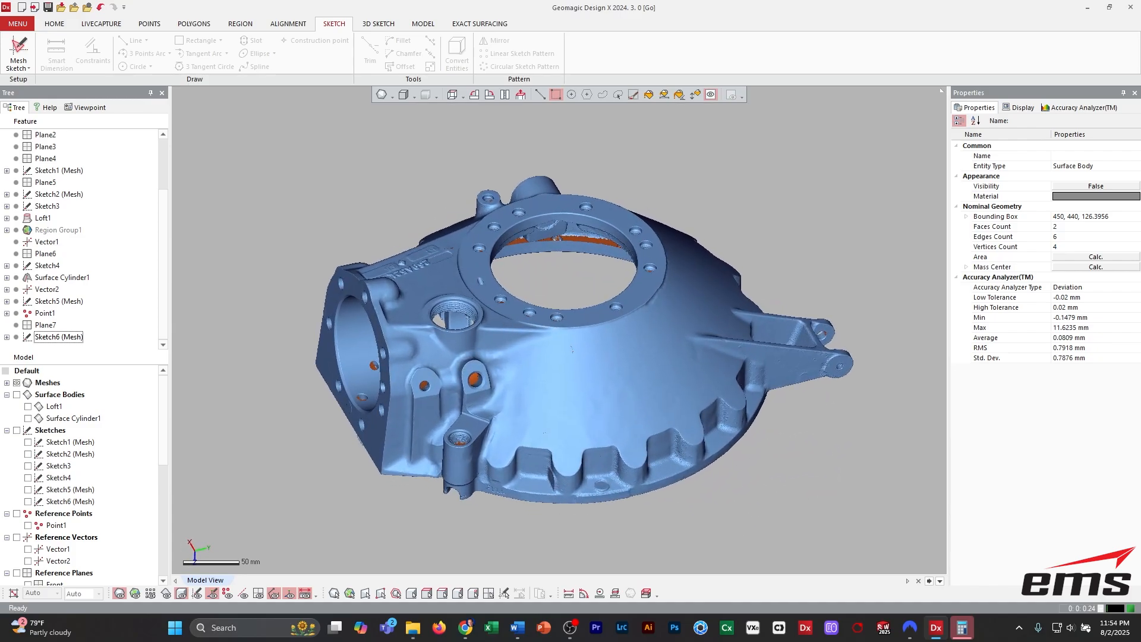
pyautogui.click(18, 24)
pyautogui.moveTo(36, 105)
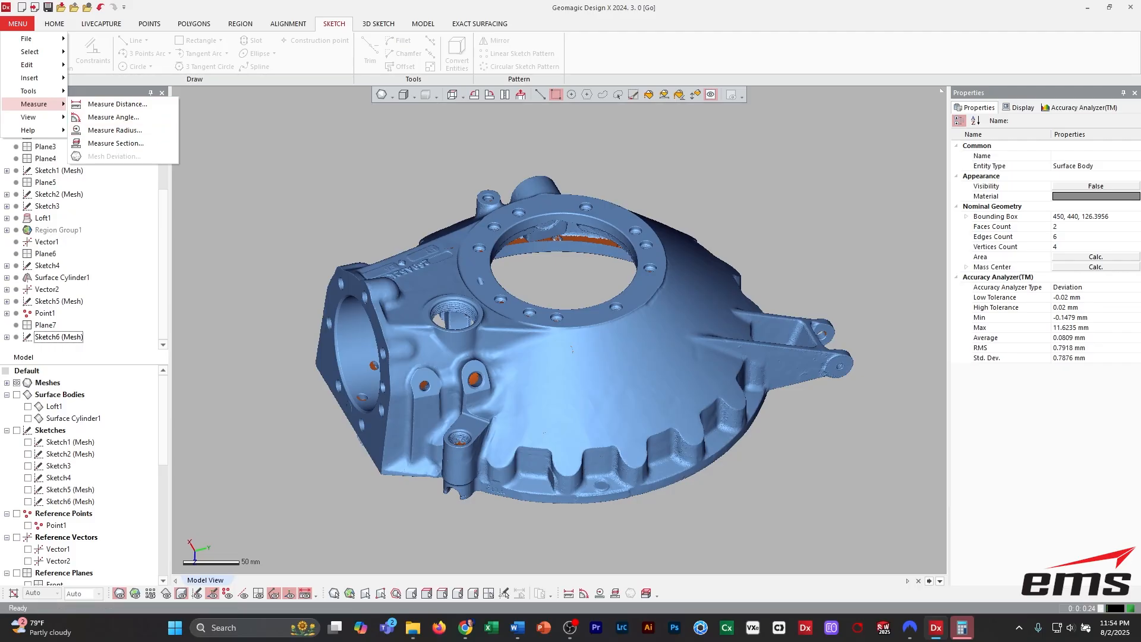
pyautogui.press('Escape')
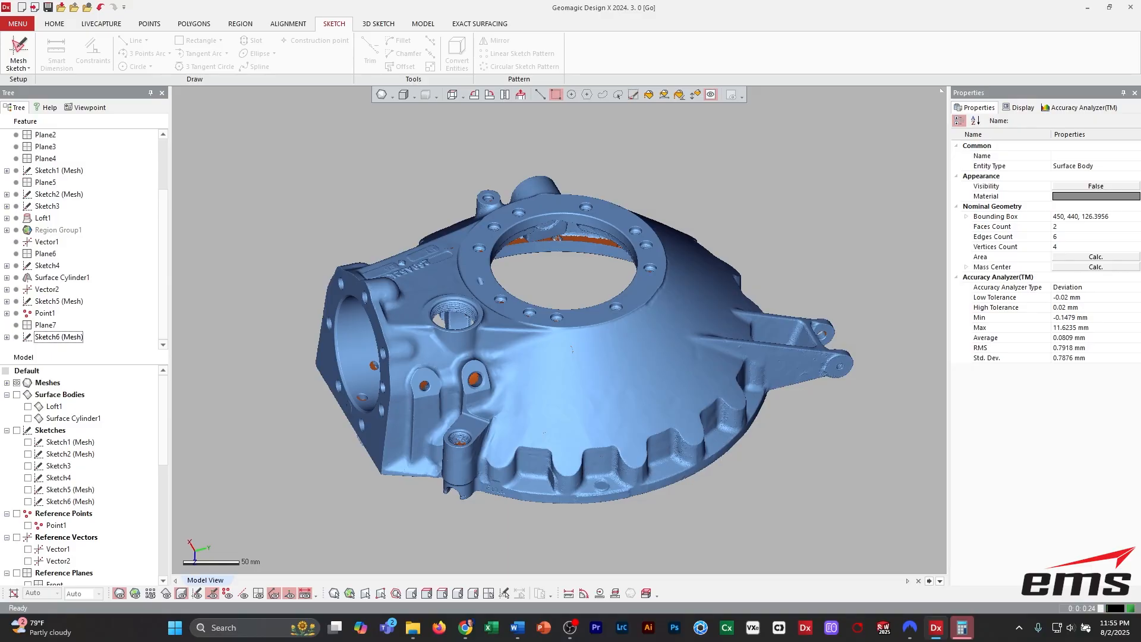
pyautogui.moveTo(571, 369); pyautogui.dragTo(560, 347, button='right')
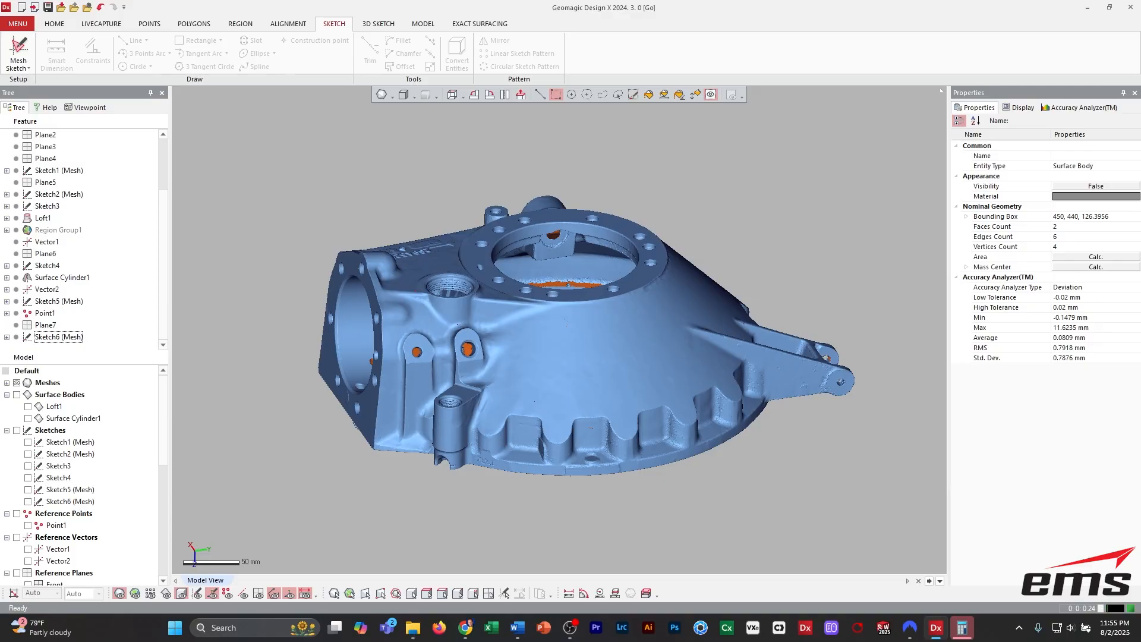
pyautogui.moveTo(565, 321)
pyautogui.mouseDown(button='right')
pyautogui.moveTo(563, 398)
pyautogui.moveTo(565, 107)
pyautogui.moveTo(549, 309)
pyautogui.moveTo(535, 286)
pyautogui.moveTo(559, 330)
pyautogui.mouseUp(button='right')
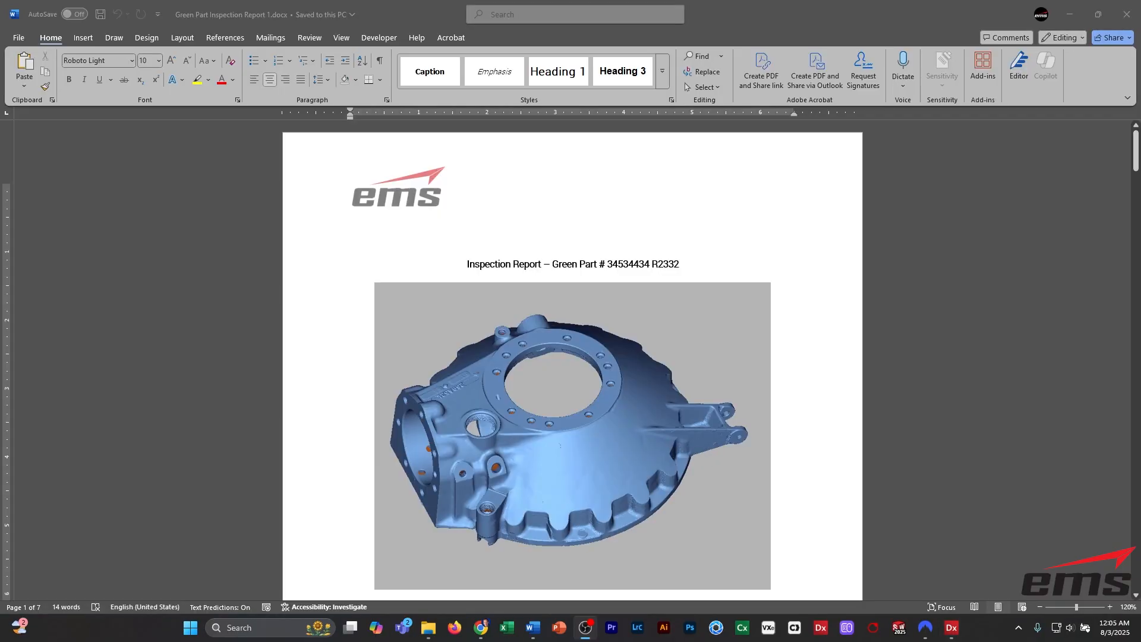
# Examine the cover page of the inspection report with its title and overview image of the green part.
pyautogui.scroll(-3, 573, 360)
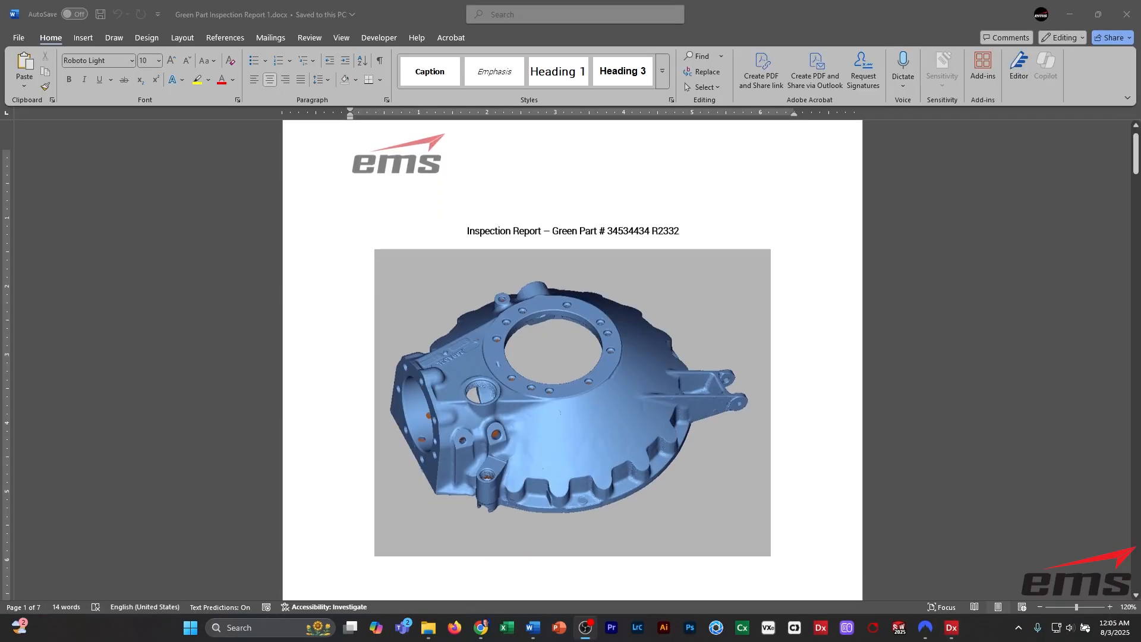
pyautogui.scroll(3, 572, 360)
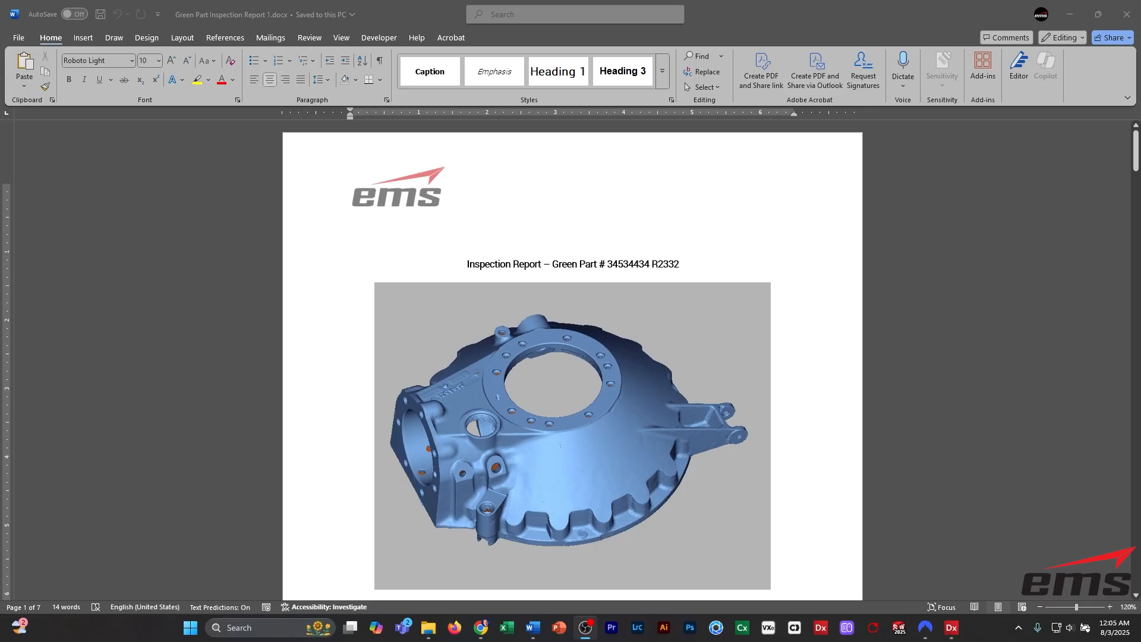
pyautogui.scroll(-1, 573, 360)
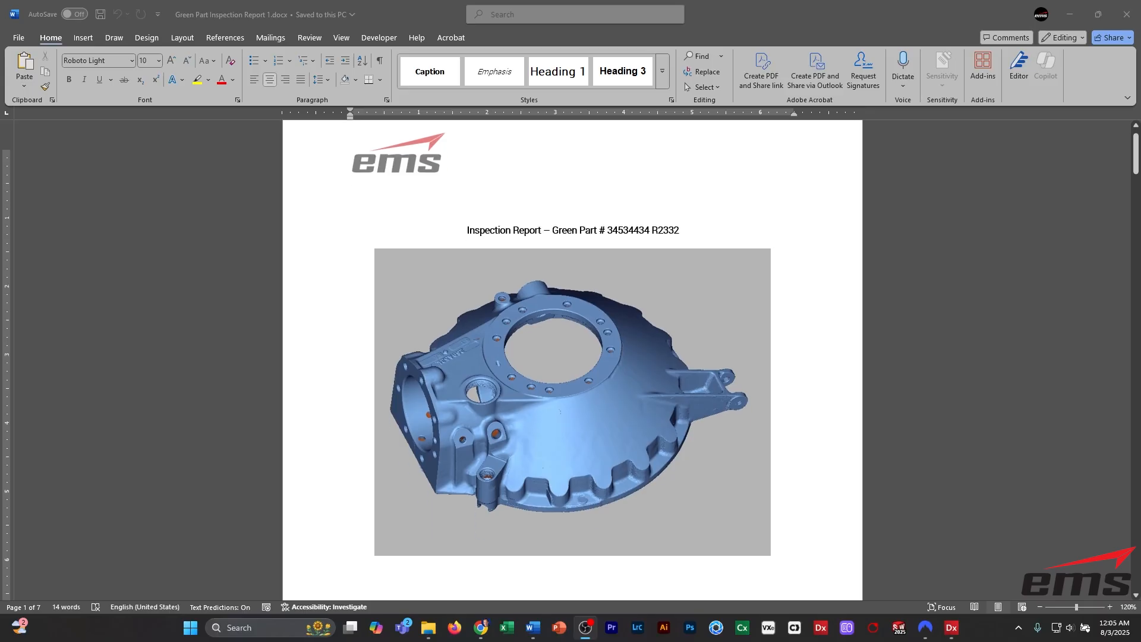
pyautogui.scroll(-1, 573, 360)
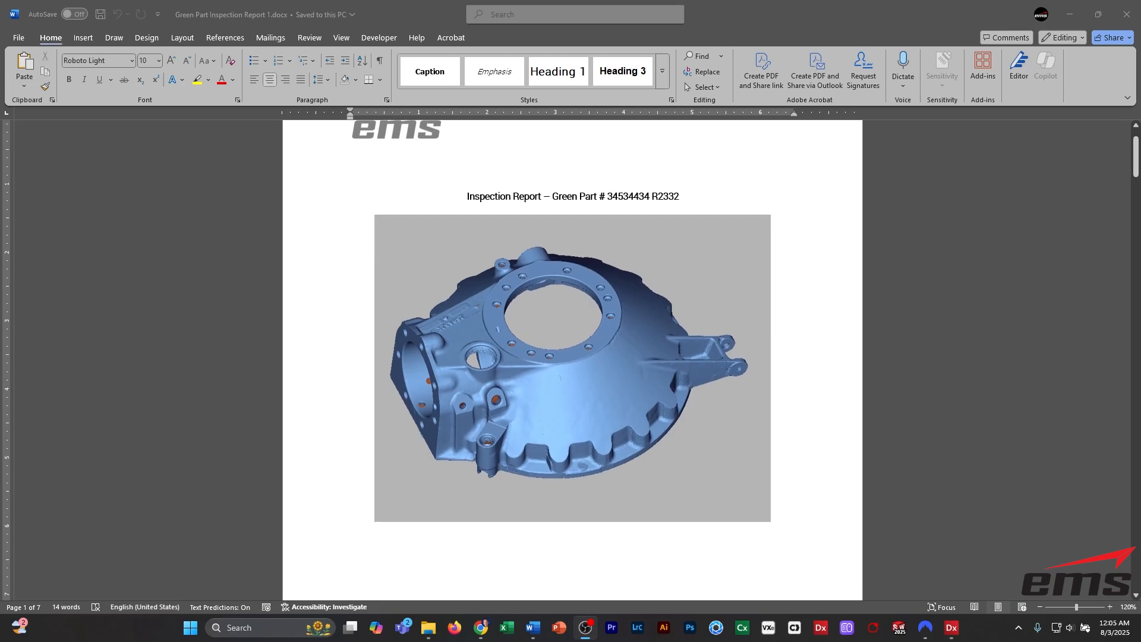
pyautogui.scroll(-2, 573, 360)
pyautogui.scroll(2, 572, 360)
pyautogui.scroll(-7, 572, 360)
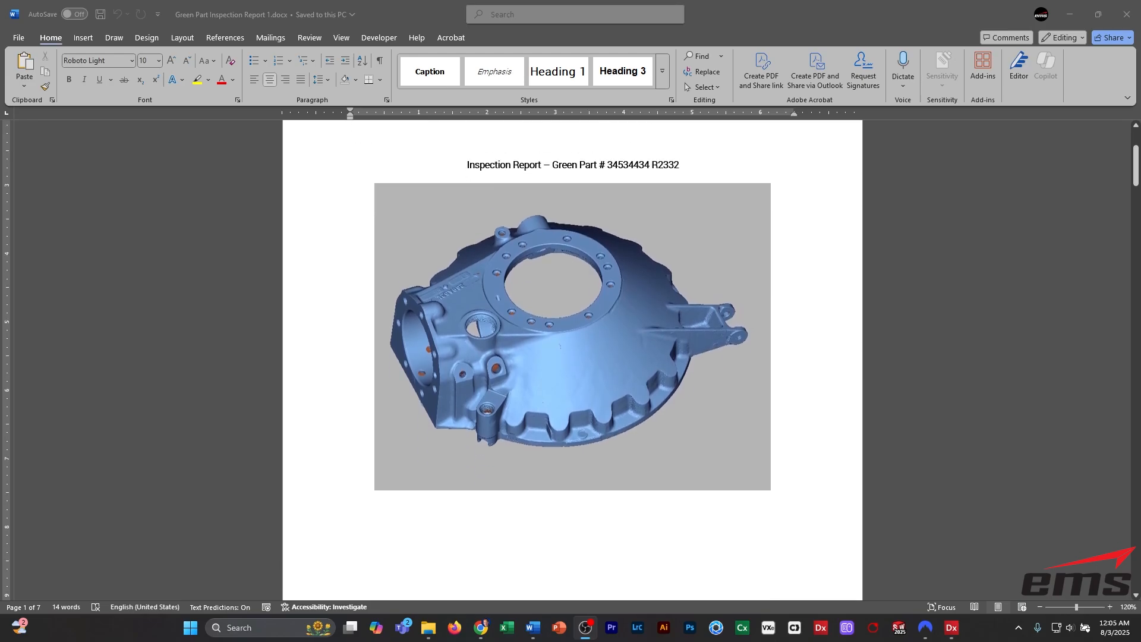
# Review the Dimensions and Radius pages of the inspection report.
pyautogui.scroll(-14, 572, 361)
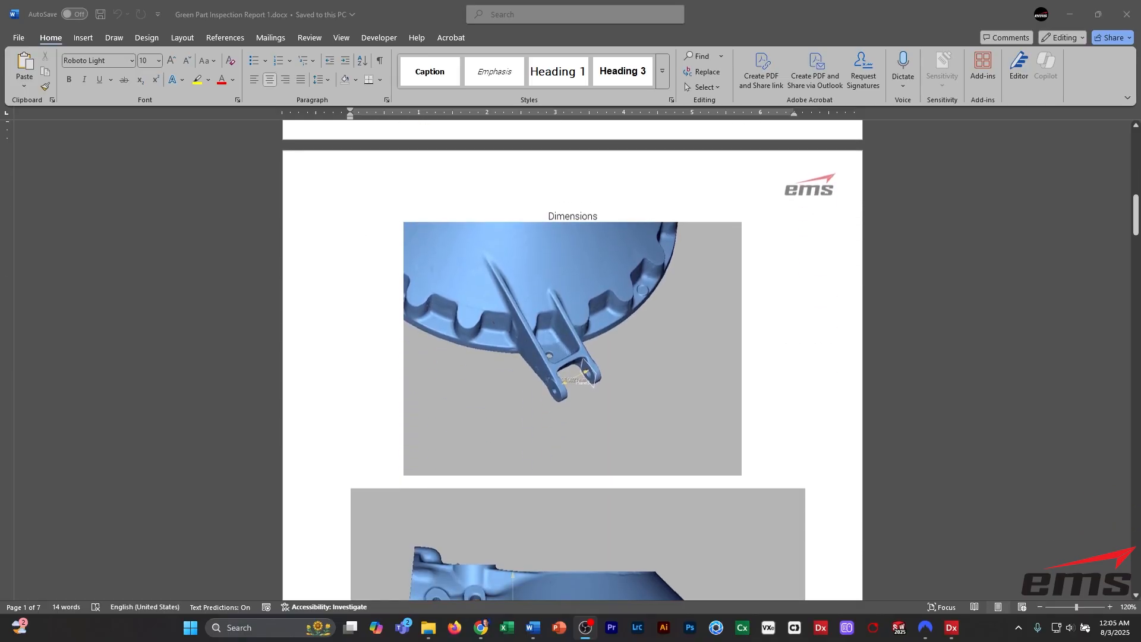
pyautogui.scroll(-6, 573, 360)
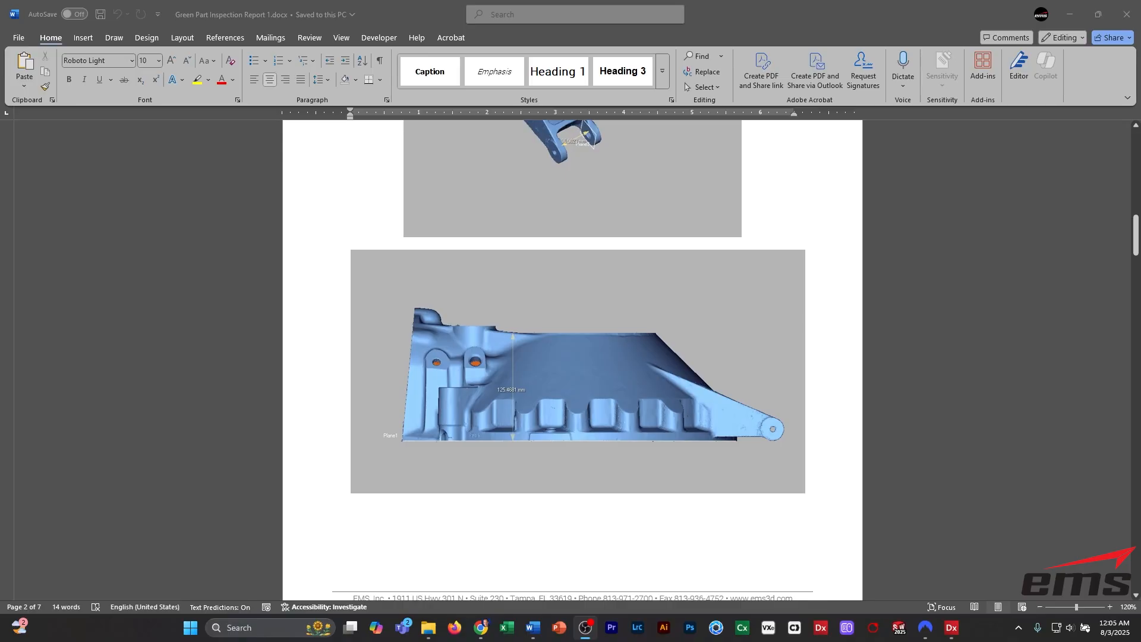
pyautogui.scroll(2, 572, 361)
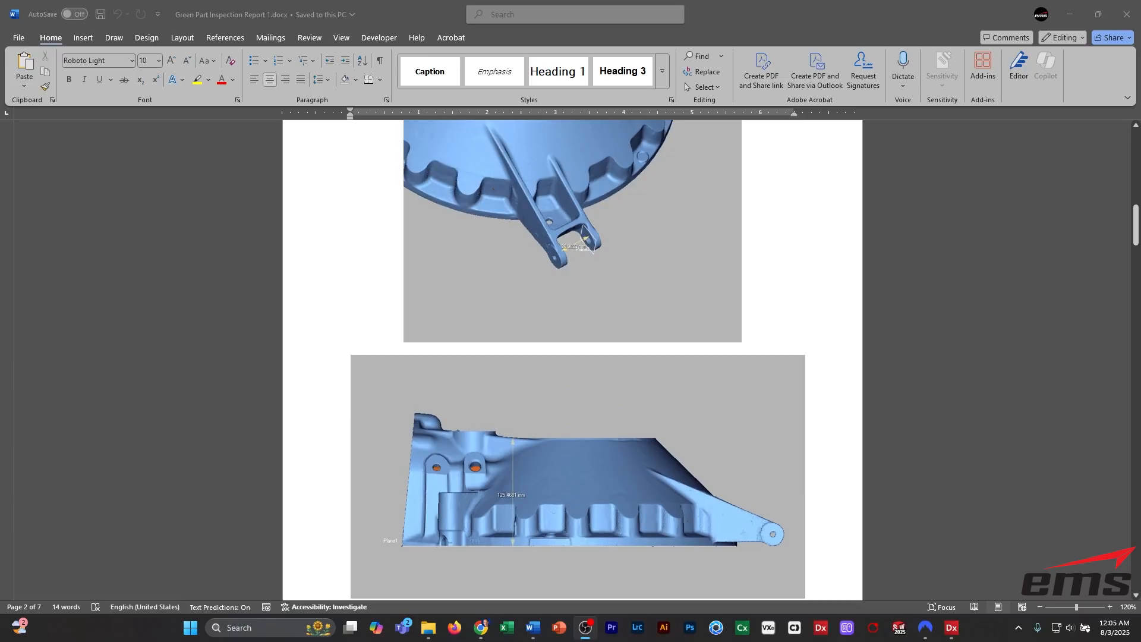
pyautogui.scroll(-5, 572, 360)
pyautogui.scroll(-8, 573, 360)
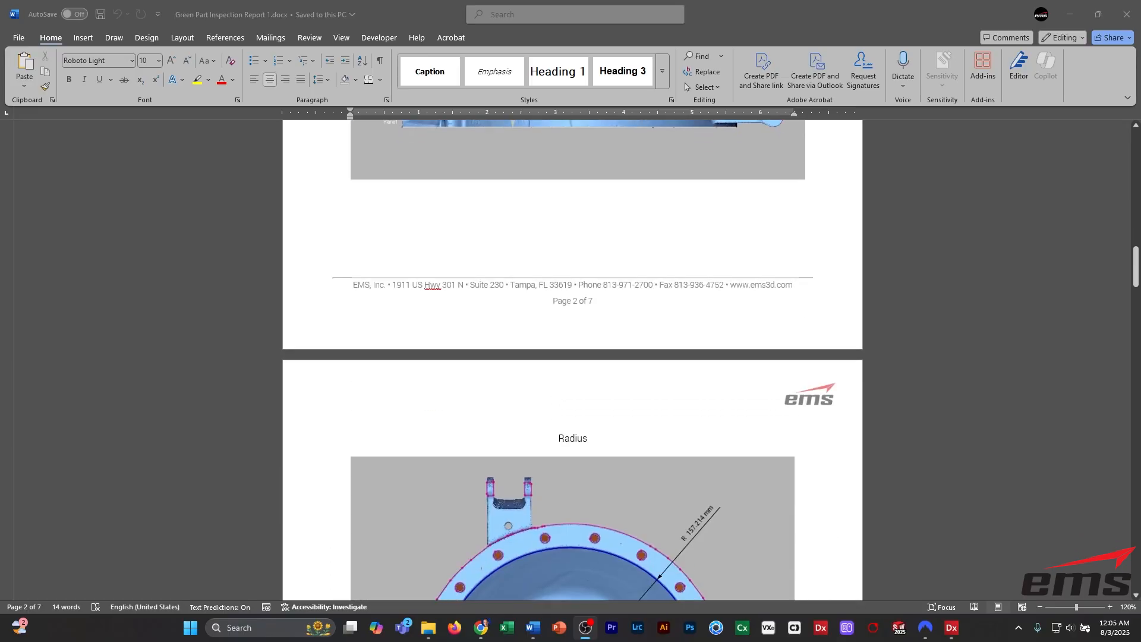
pyautogui.scroll(3, 572, 355)
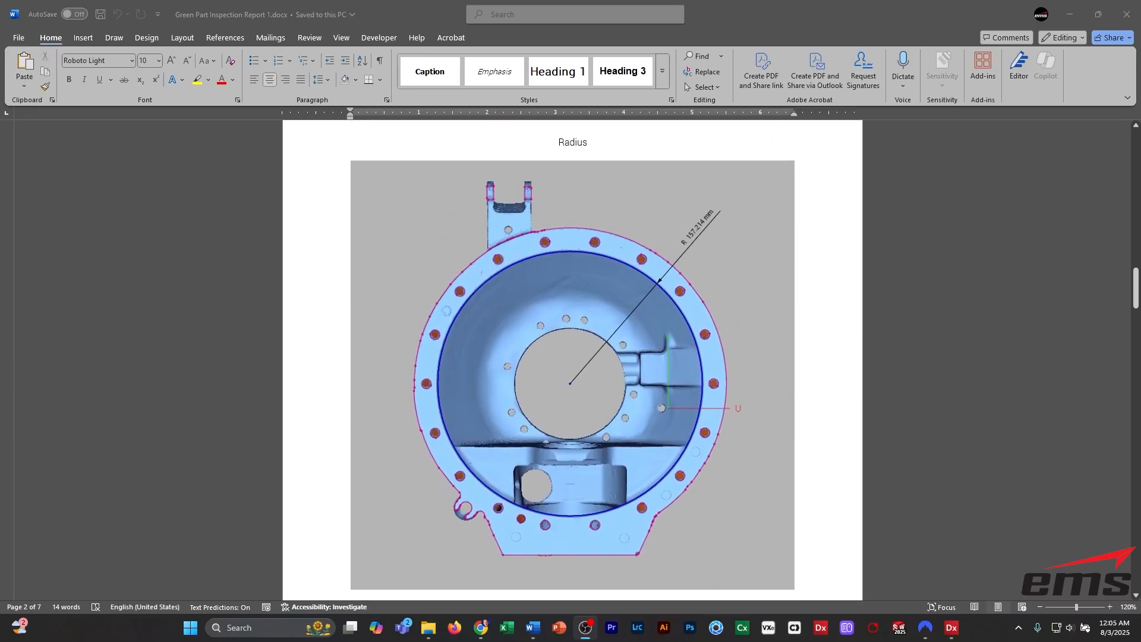
pyautogui.scroll(-15, 573, 360)
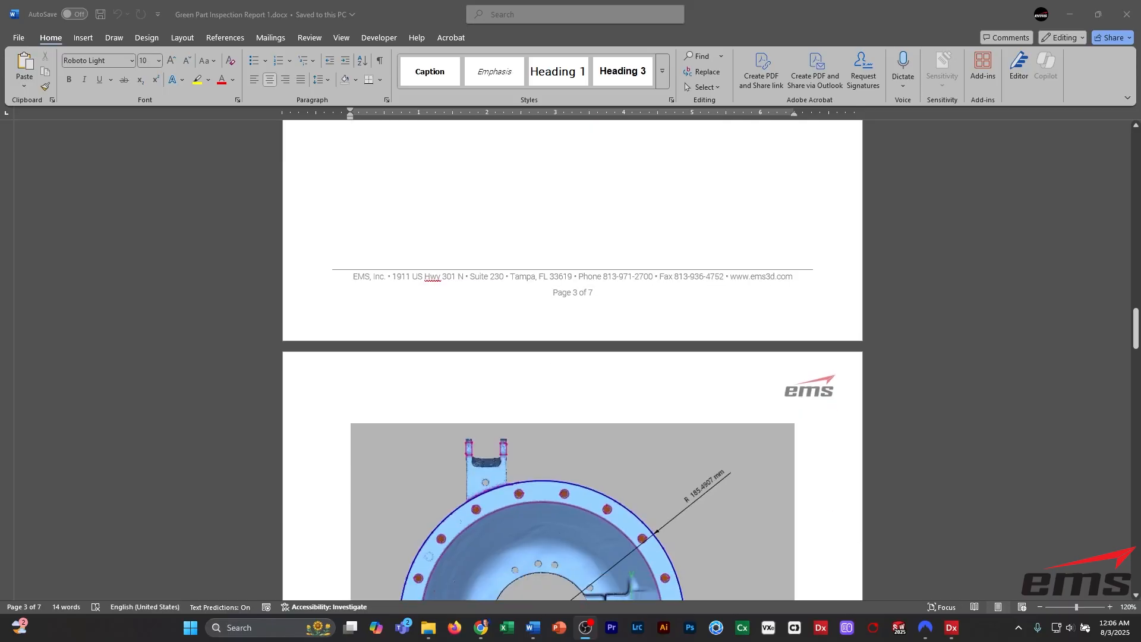
pyautogui.scroll(-3, 572, 361)
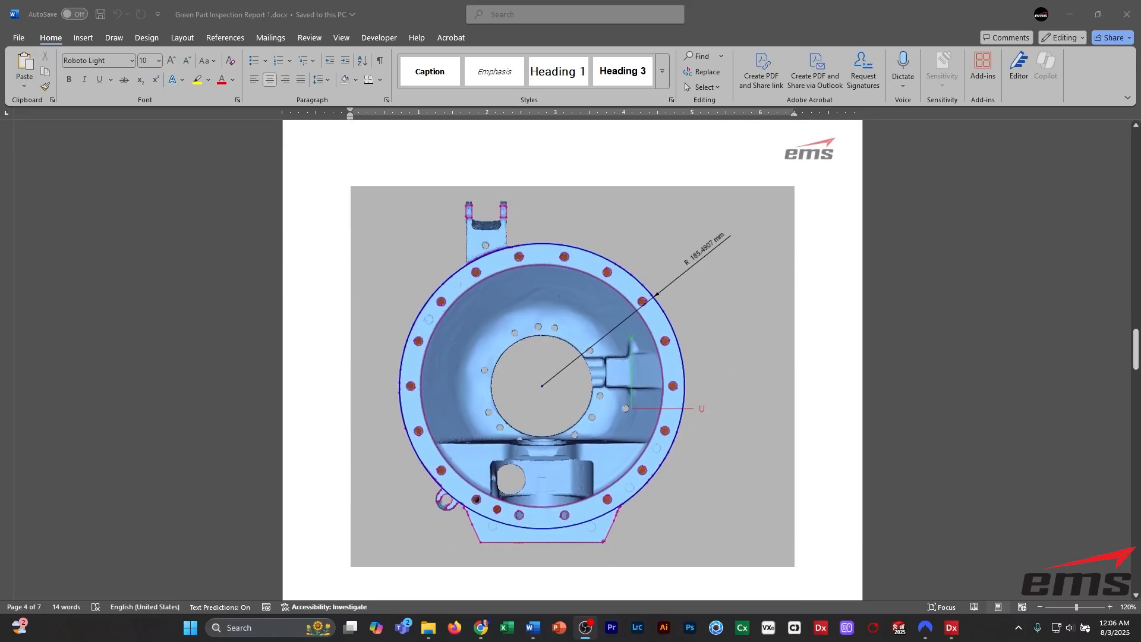
pyautogui.scroll(-4, 573, 361)
# Review the report's Angles, Section, Point, Flatness and Cylindricity captures.
pyautogui.scroll(-20, 573, 361)
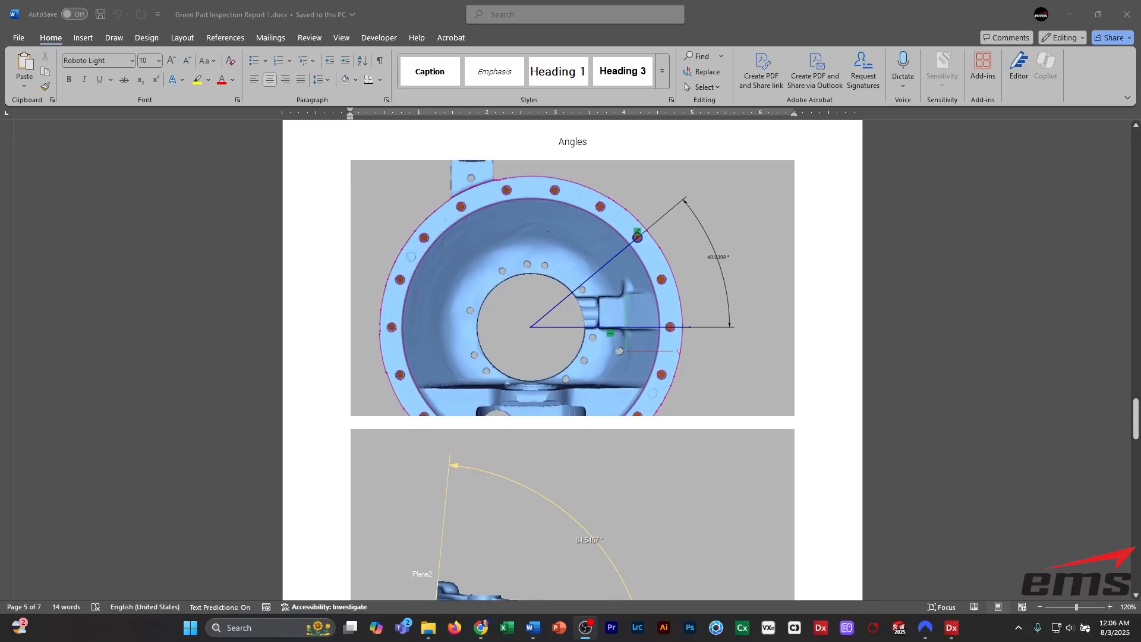
pyautogui.scroll(-4, 572, 360)
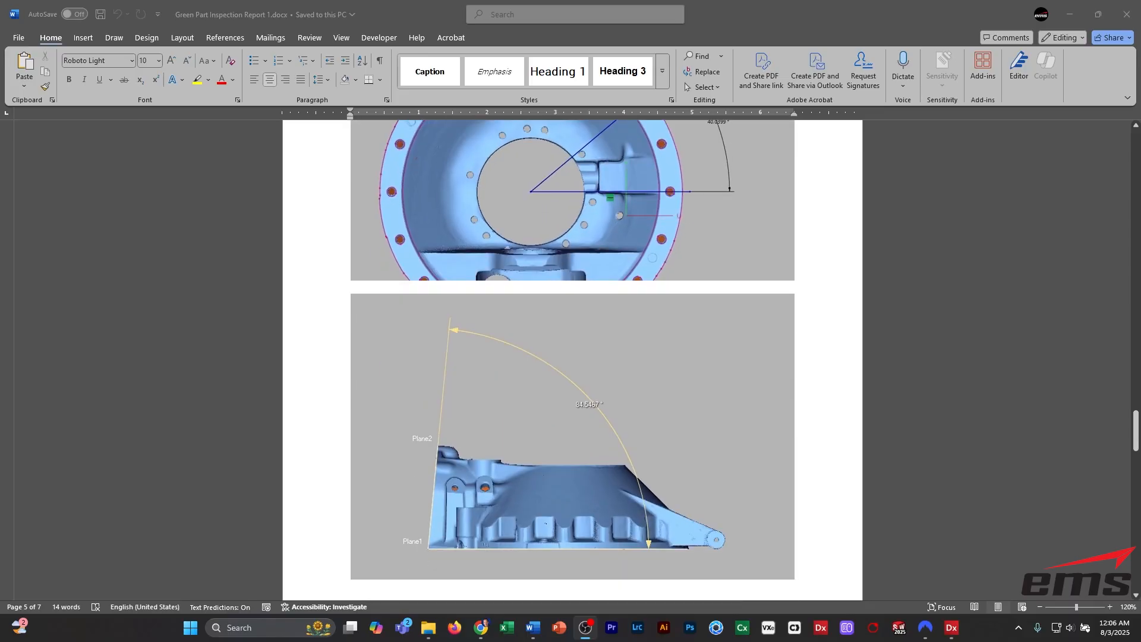
pyautogui.scroll(-14, 572, 360)
pyautogui.scroll(-4, 573, 360)
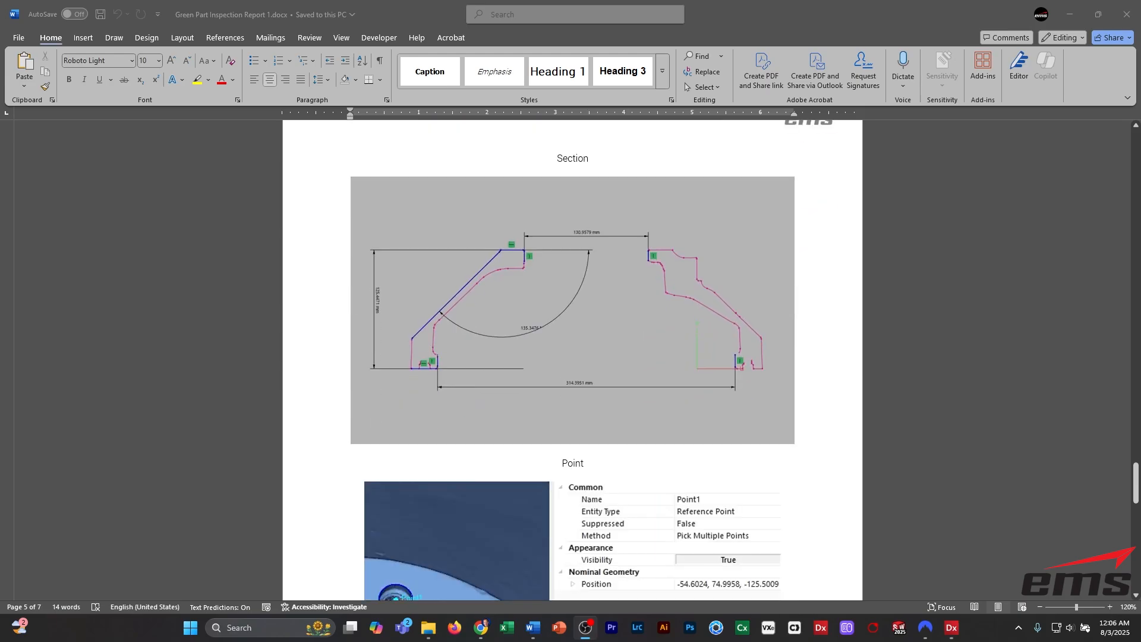
pyautogui.scroll(-8, 573, 361)
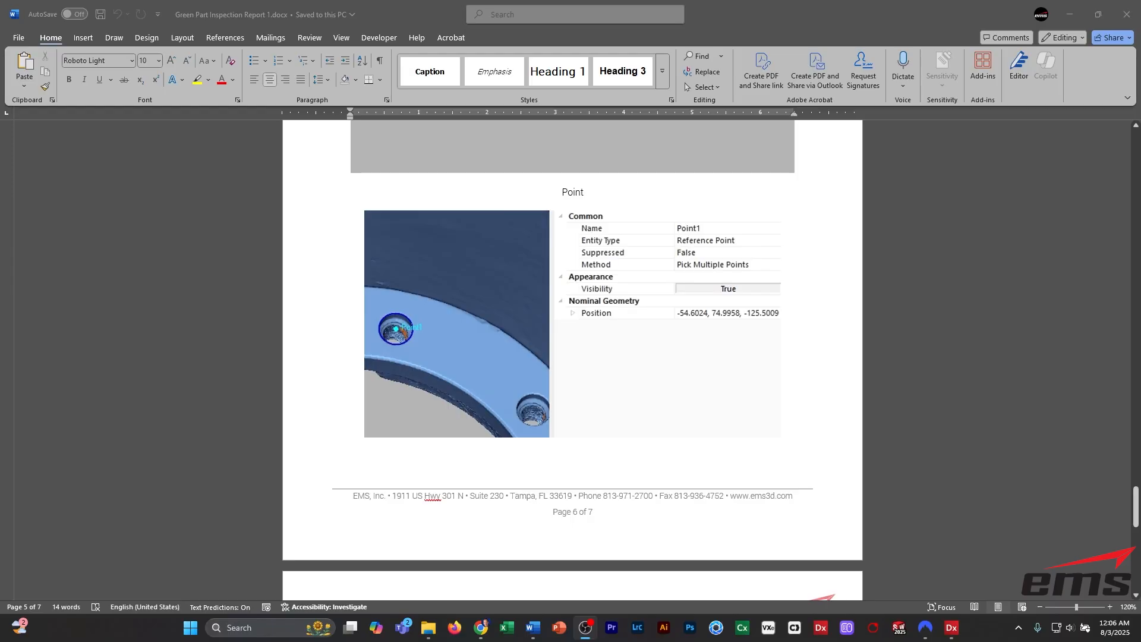
pyautogui.scroll(-9, 572, 360)
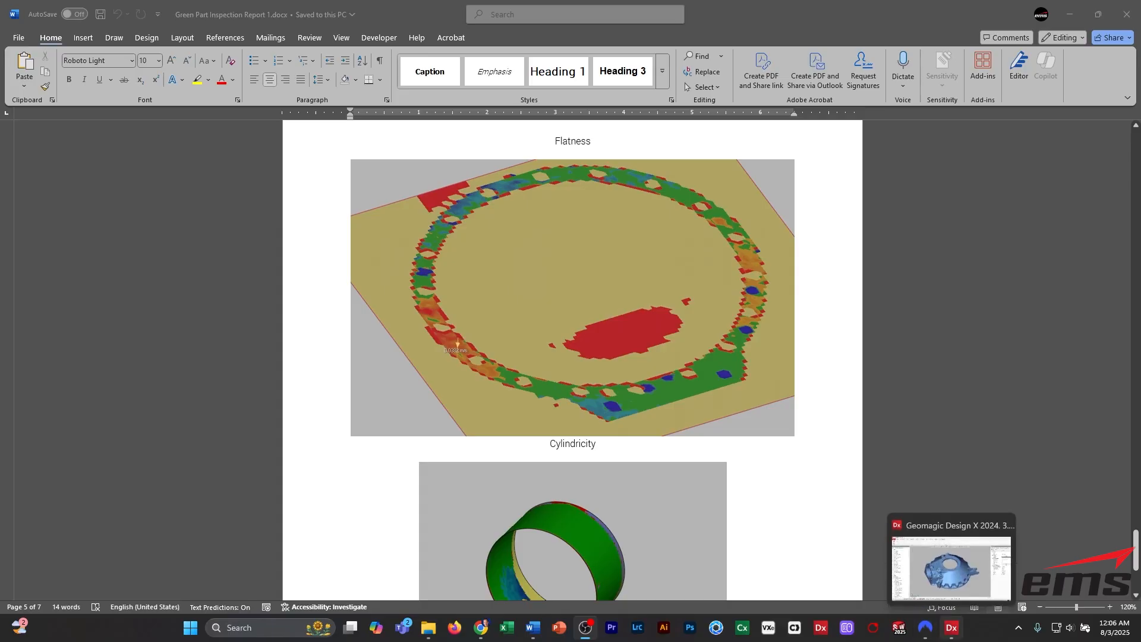
# Switch to Geomagic Design X, show the Loft1 surface body, and turn on the Deviation for Body color map.
pyautogui.click(951, 627)
pyautogui.moveTo(565, 469); pyautogui.dragTo(574, 220, button='right')
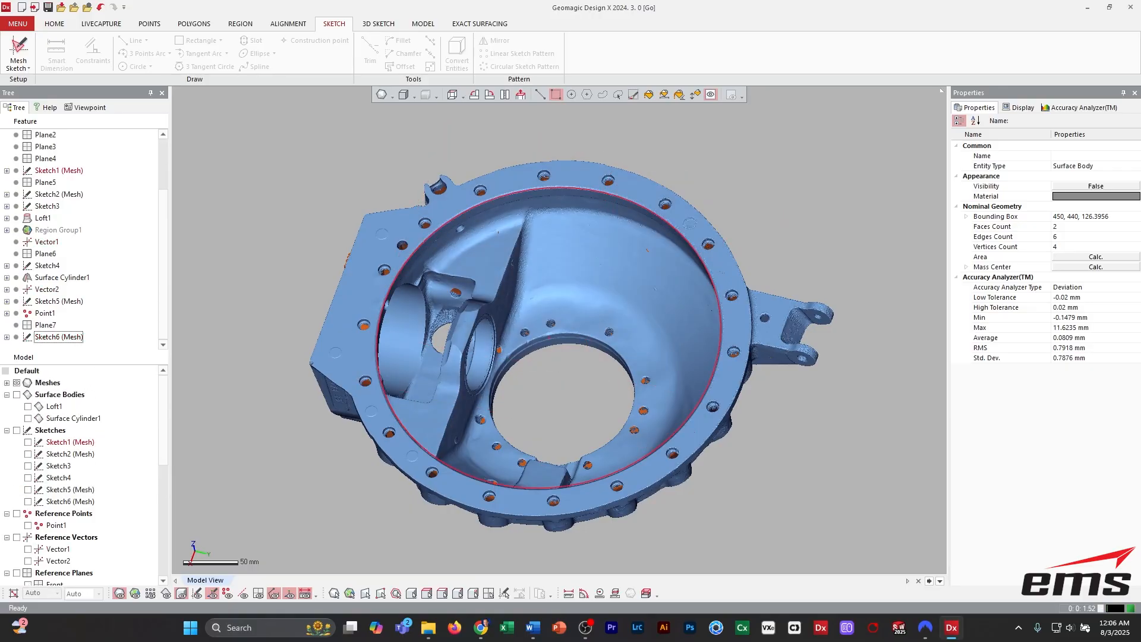
pyautogui.click(28, 406)
pyautogui.moveTo(544, 356); pyautogui.dragTo(567, 324, button='right')
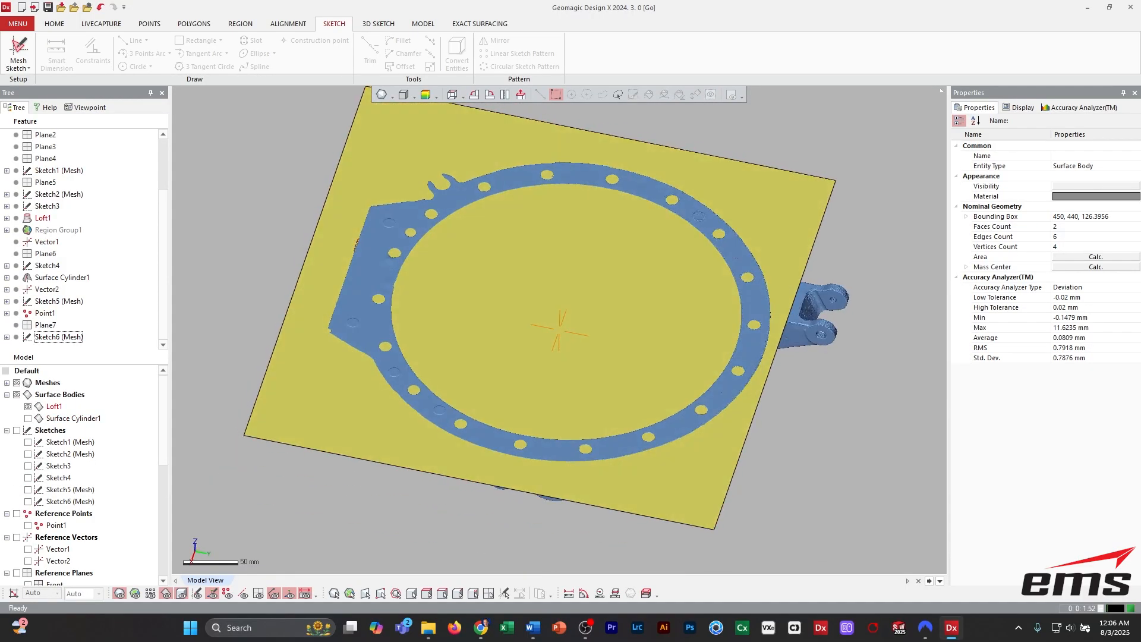
pyautogui.click(1080, 107)
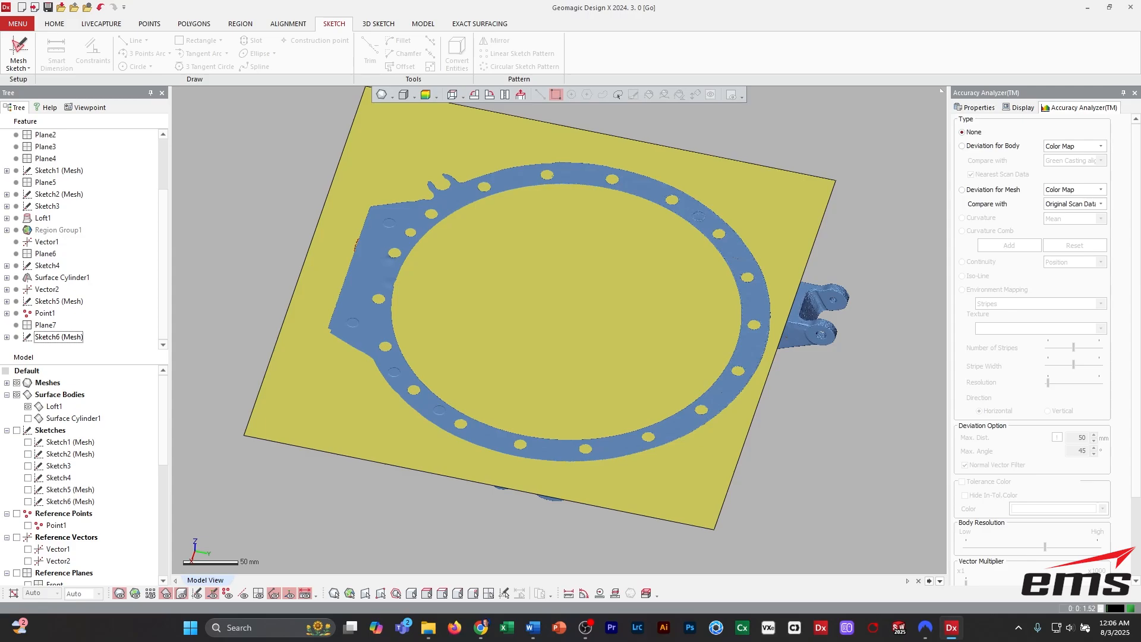
pyautogui.click(963, 146)
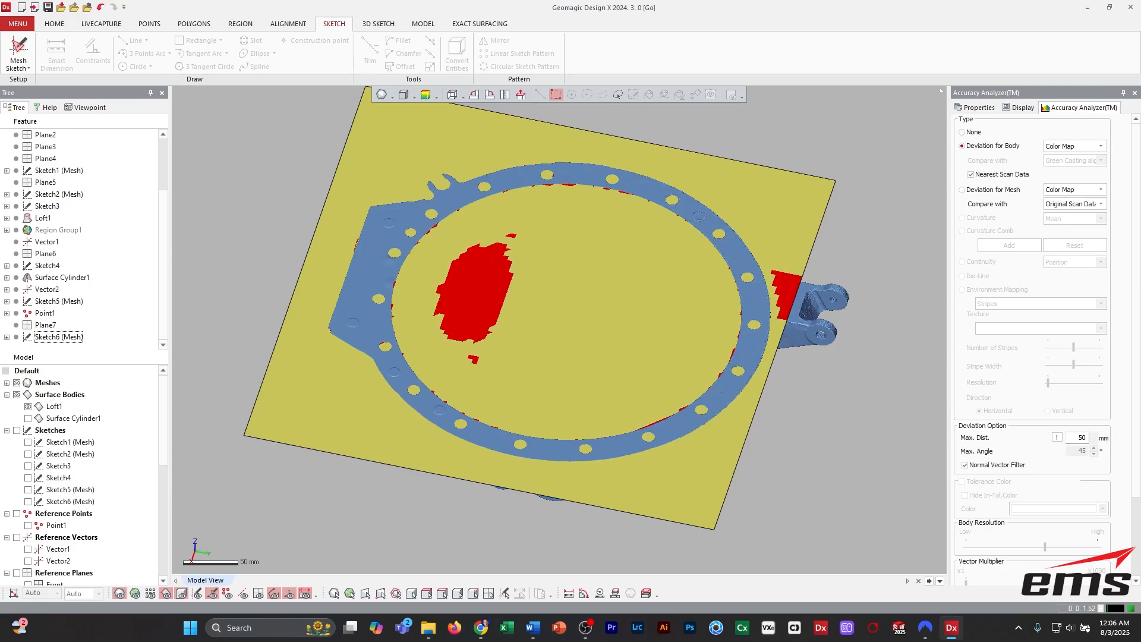
# Capture an angled view of Loft1's deviation map together with its color scale, without the mesh, and copy the capture to the clipboard.
pyautogui.moveTo(512, 339)
pyautogui.mouseDown(button='right')
pyautogui.moveTo(600, 304)
pyautogui.moveTo(666, 351)
pyautogui.moveTo(648, 333)
pyautogui.moveTo(683, 380)
pyautogui.moveTo(690, 369)
pyautogui.moveTo(708, 386)
pyautogui.mouseUp(button='right')
pyautogui.scroll(-3, 684, 368)
pyautogui.moveTo(654, 357); pyautogui.dragTo(693, 361, button='right')
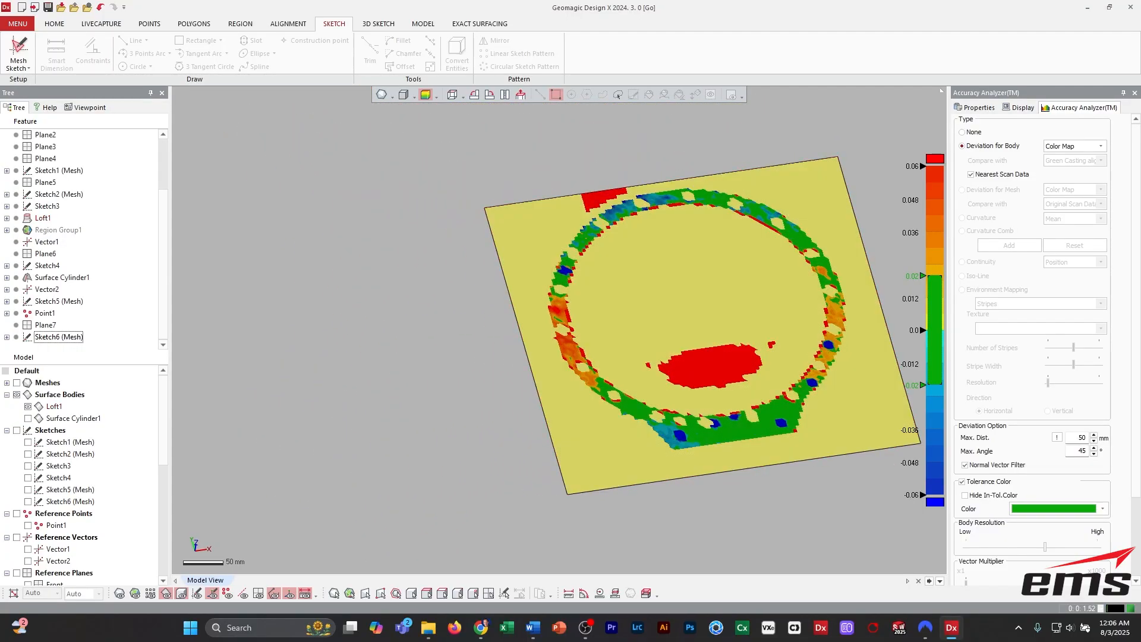
pyautogui.press('Print')
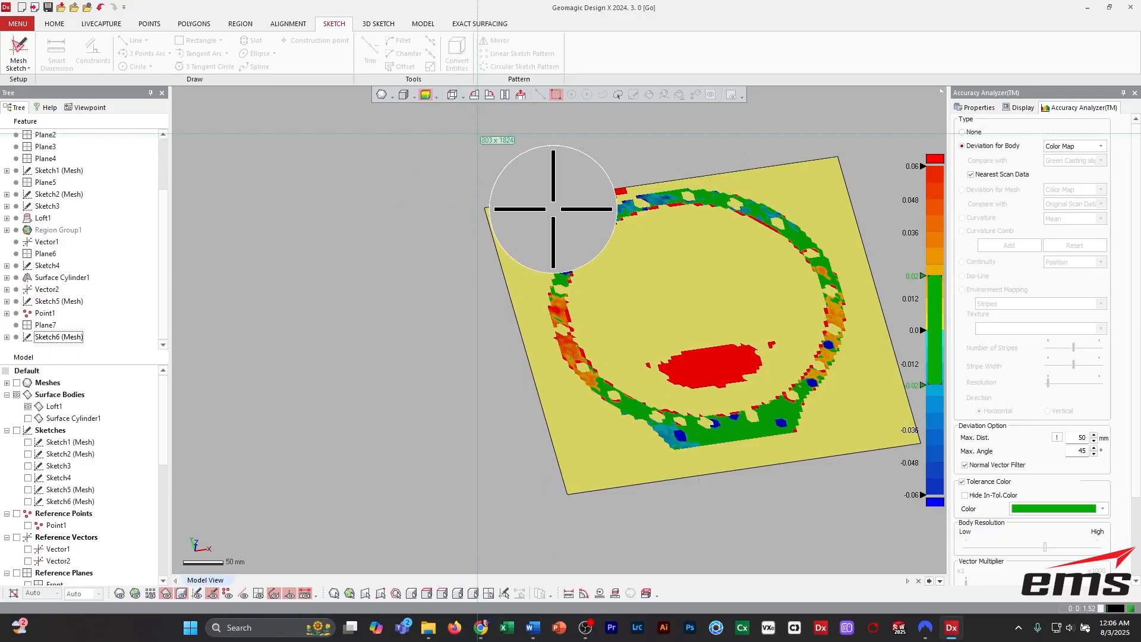
pyautogui.moveTo(478, 133); pyautogui.dragTo(946, 518)
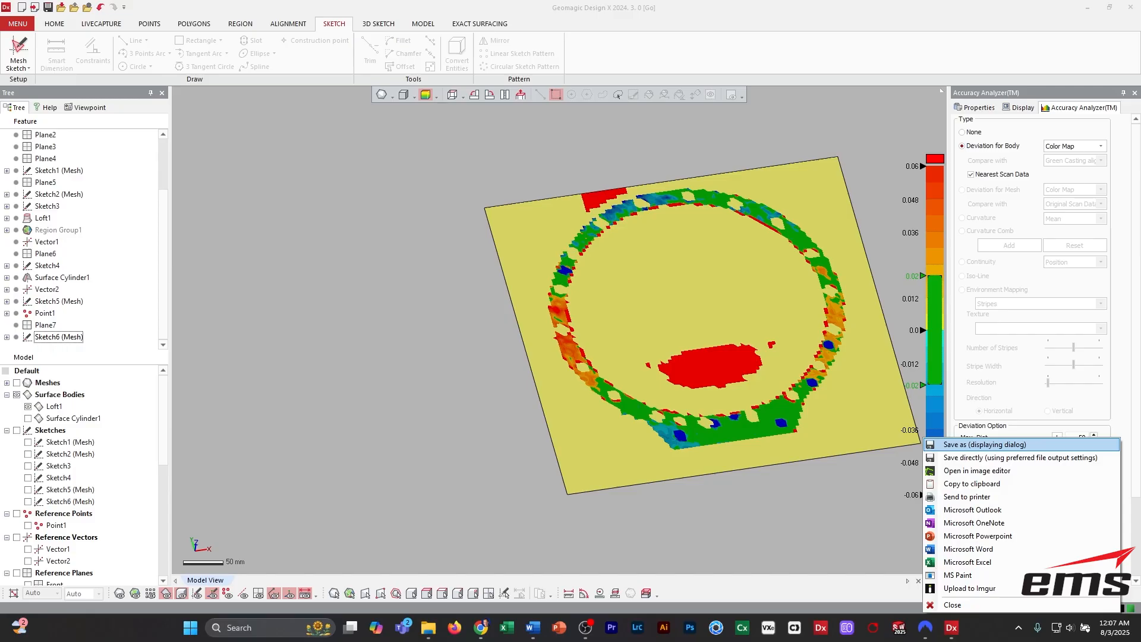
pyautogui.click(981, 484)
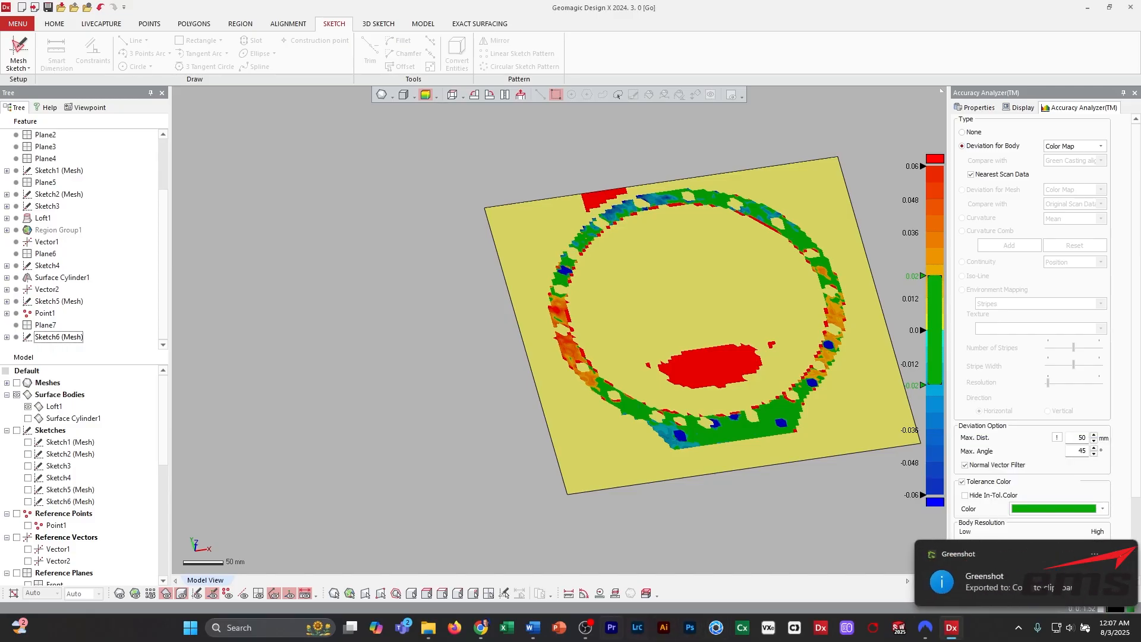
# Switch to Word, replace the Flatness picture with the copied deviation capture, and shrink it so the Cylindricity picture fits on the same page.
pyautogui.click(533, 628)
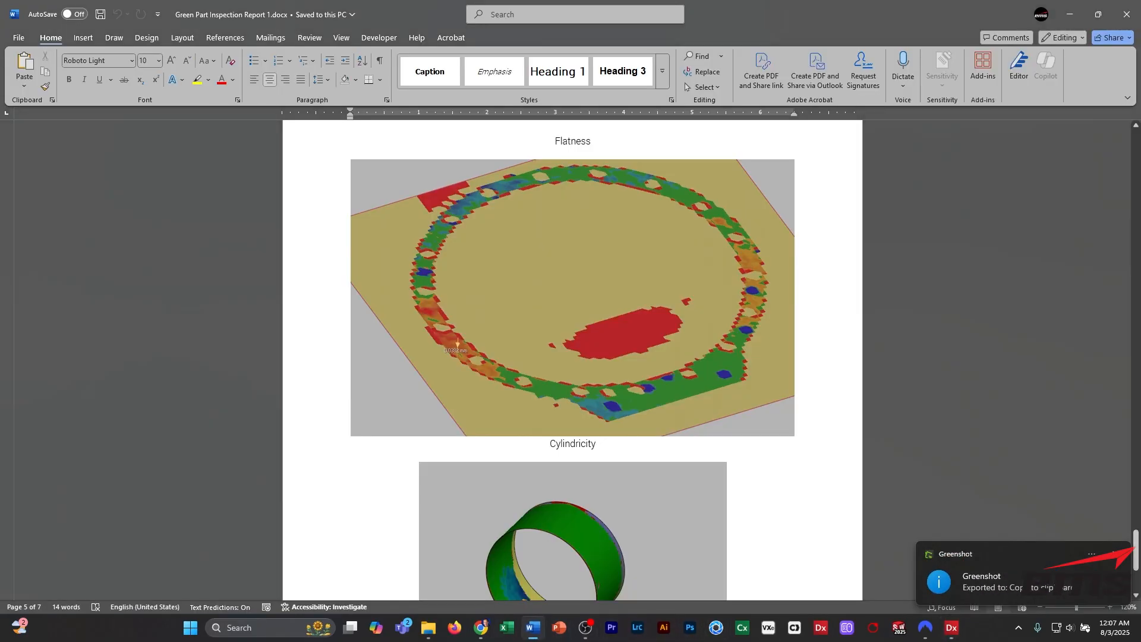
pyautogui.click(573, 297)
pyautogui.press('Delete')
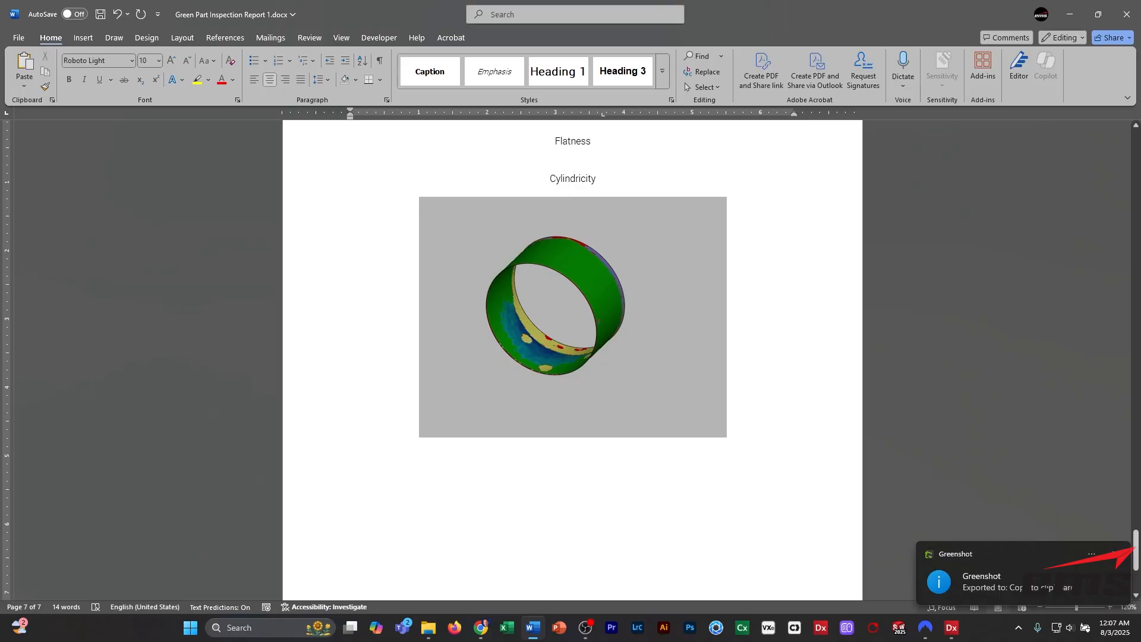
pyautogui.hotkey('ctrl', 'v')
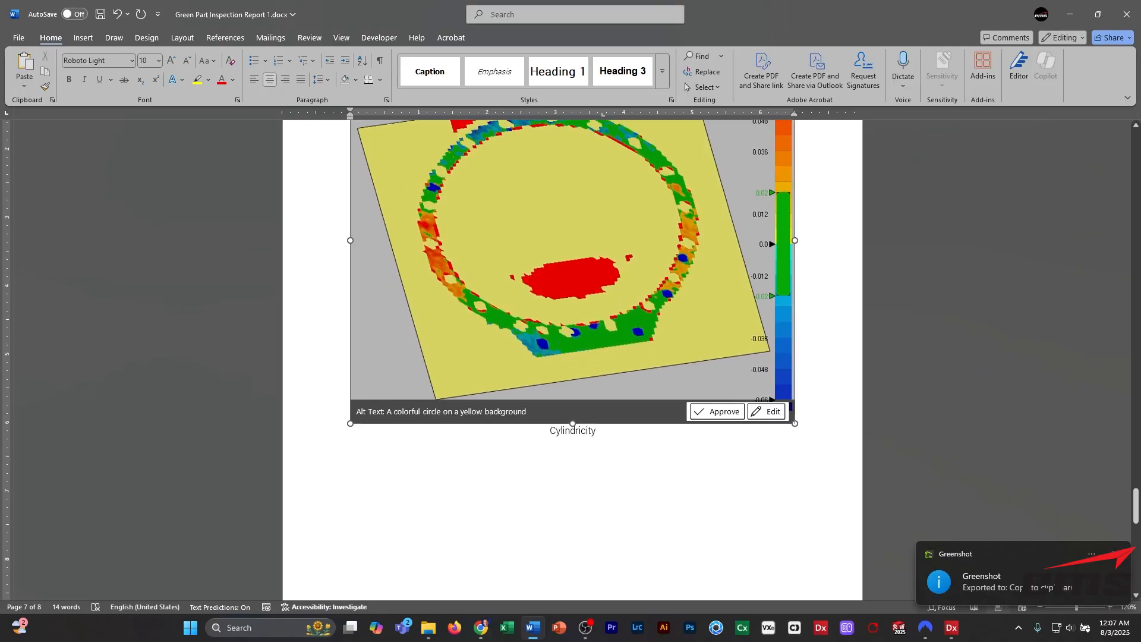
pyautogui.moveTo(794, 423); pyautogui.dragTo(747, 345)
pyautogui.click(747, 340)
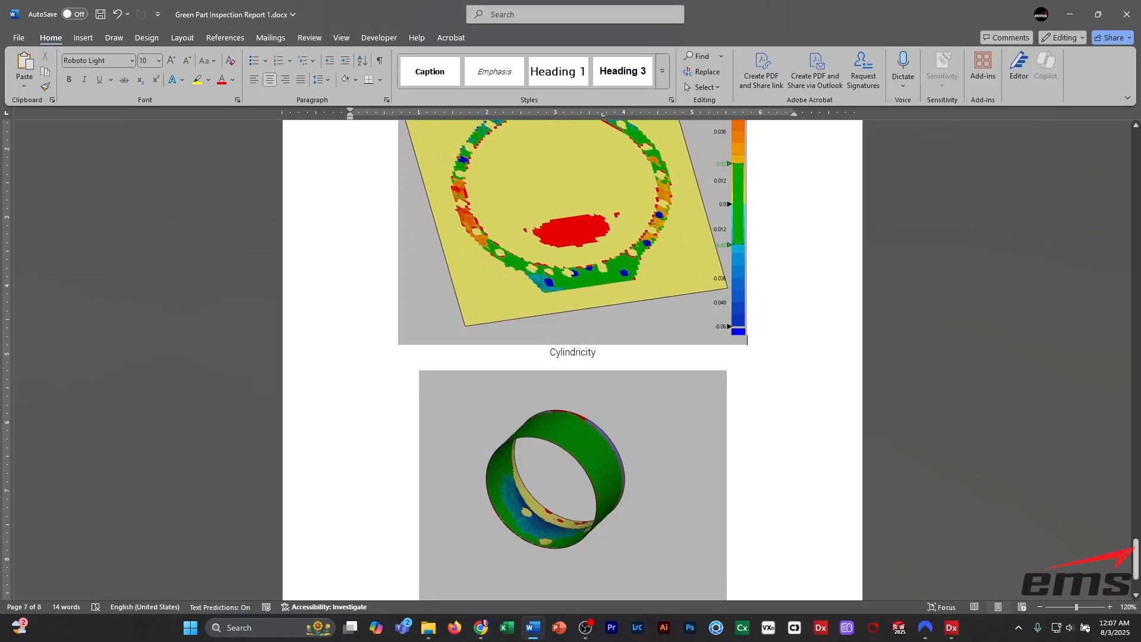
# Check the new Flatness picture, its color scale and the Cylindricity picture below it on the report's last page.
pyautogui.scroll(3, 573, 360)
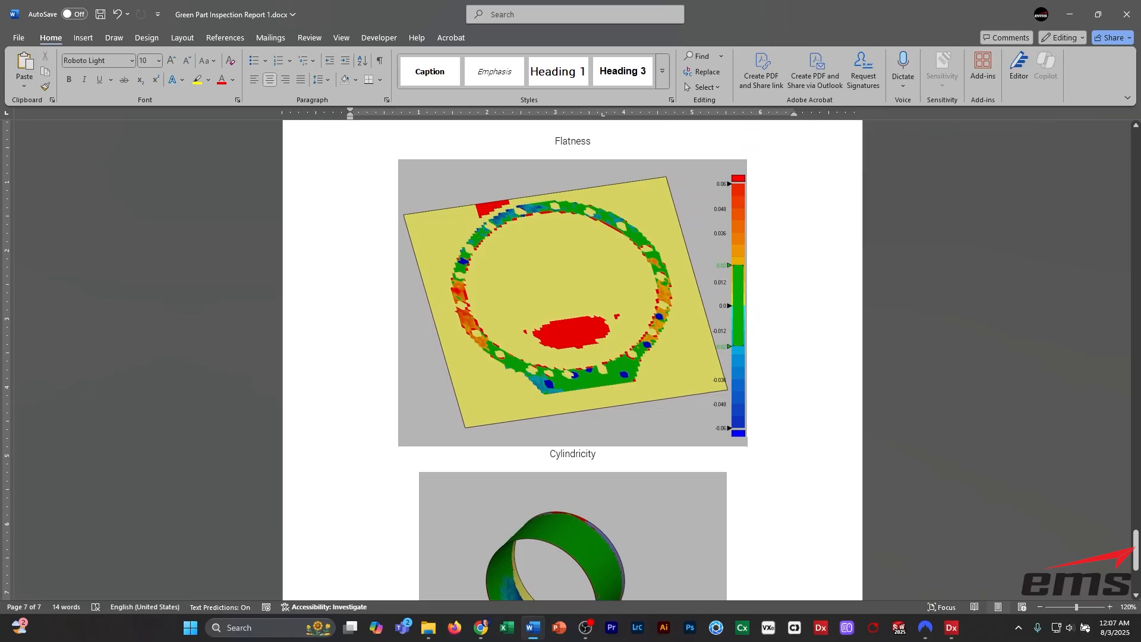
pyautogui.scroll(-2, 573, 360)
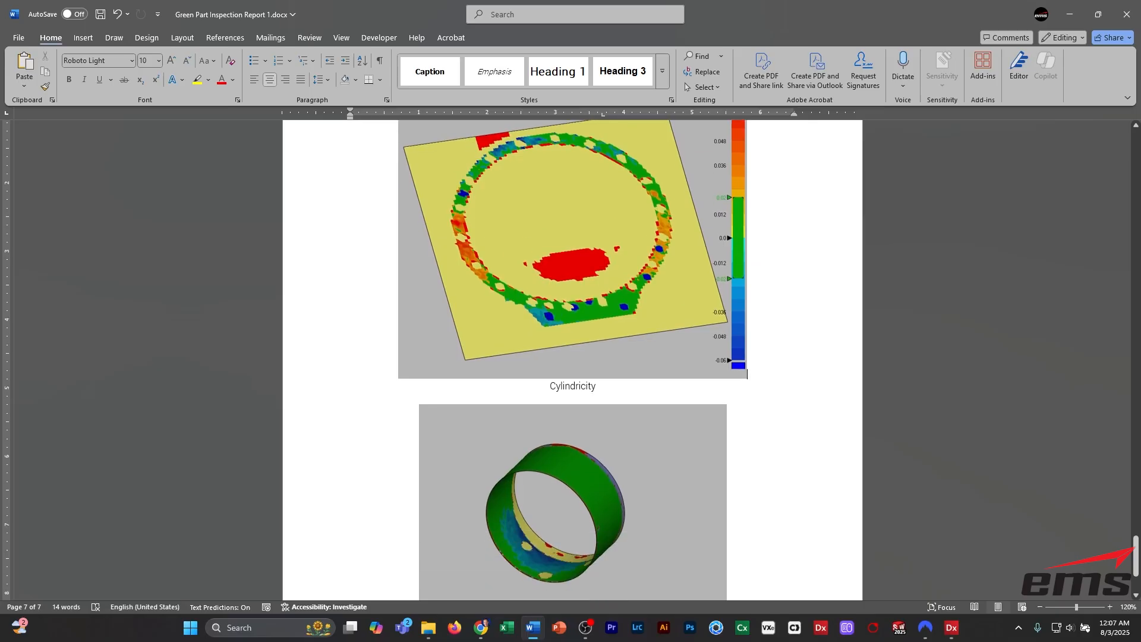
pyautogui.rightClick(635, 355)
pyautogui.click(612, 351)
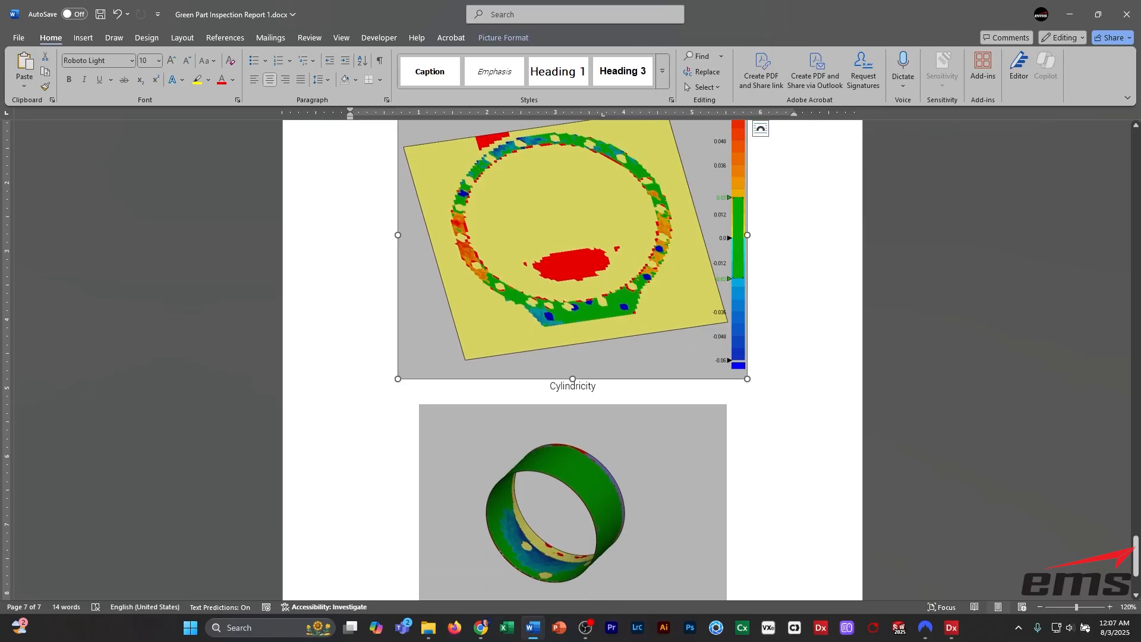
pyautogui.scroll(-2, 612, 351)
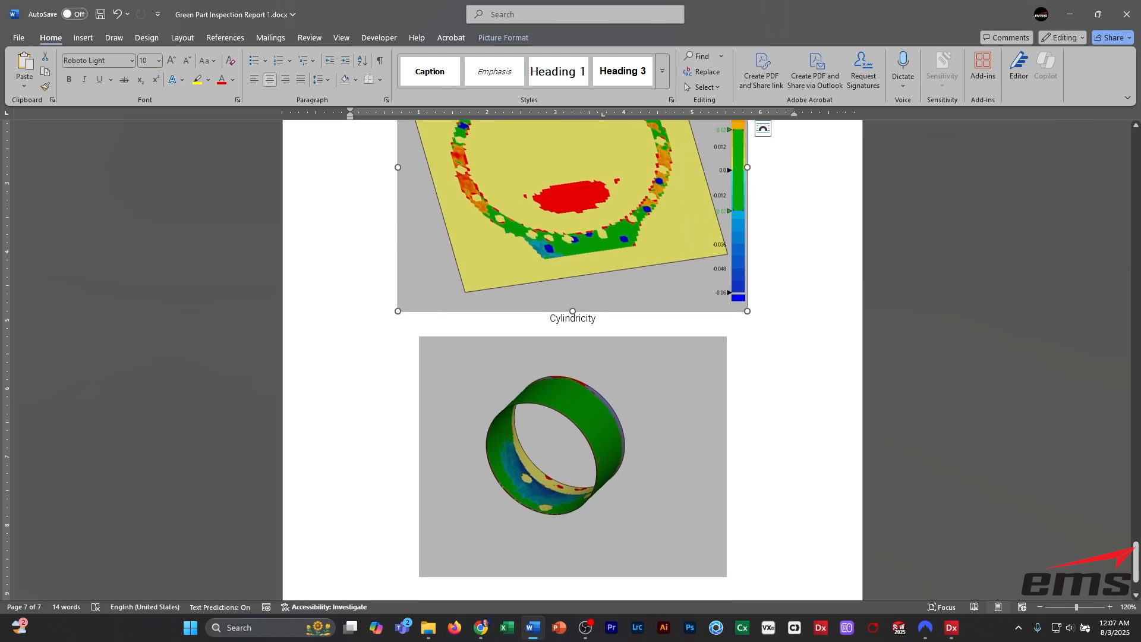
pyautogui.keyDown('ctrl'); pyautogui.moveTo(678, 294); pyautogui.dragTo(681, 332, button='right'); pyautogui.keyUp('ctrl')
pyautogui.keyDown('ctrl'); pyautogui.scroll(4, 682, 332); pyautogui.keyUp('ctrl')
pyautogui.keyDown('ctrl'); pyautogui.scroll(-3, 682, 333); pyautogui.keyUp('ctrl')
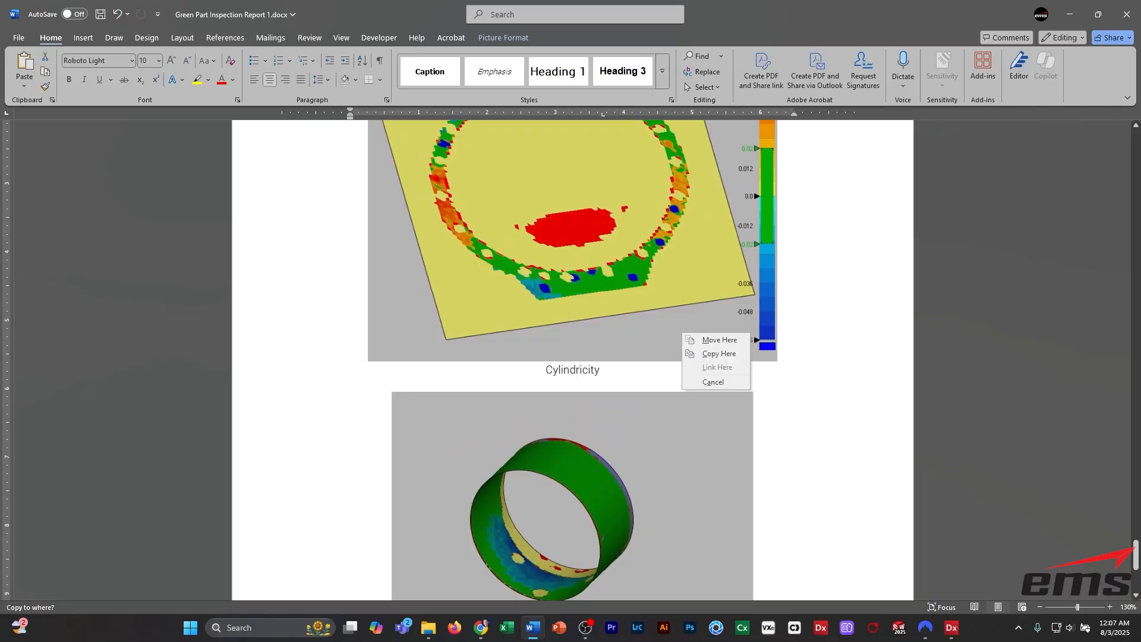
pyautogui.click(573, 355)
pyautogui.scroll(-3, 573, 355)
pyautogui.scroll(5, 573, 355)
pyautogui.scroll(1, 572, 355)
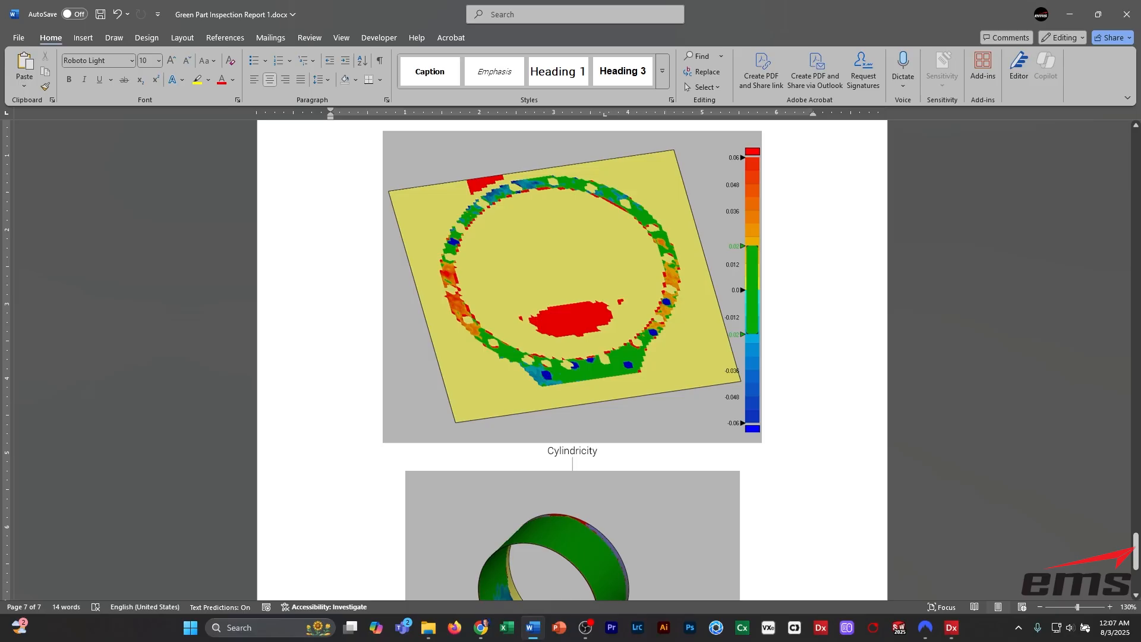
# Review the report's pictures from the Cylindricity capture on the last page back through the Section view to the angle captures.
pyautogui.scroll(-8, 572, 356)
pyautogui.scroll(5, 572, 357)
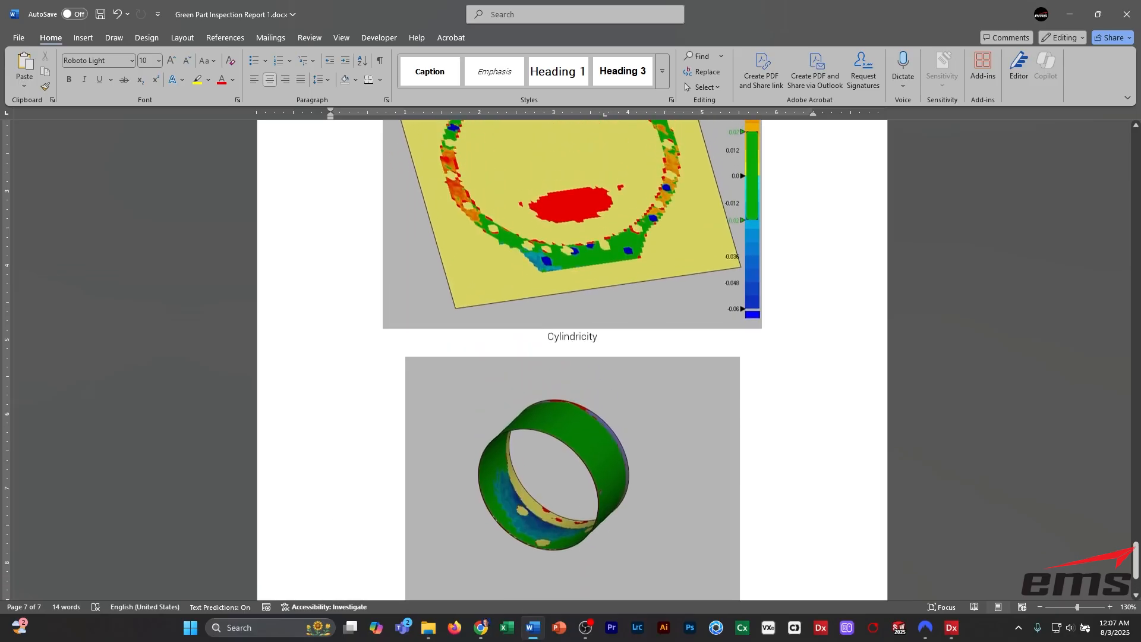
pyautogui.scroll(15, 573, 357)
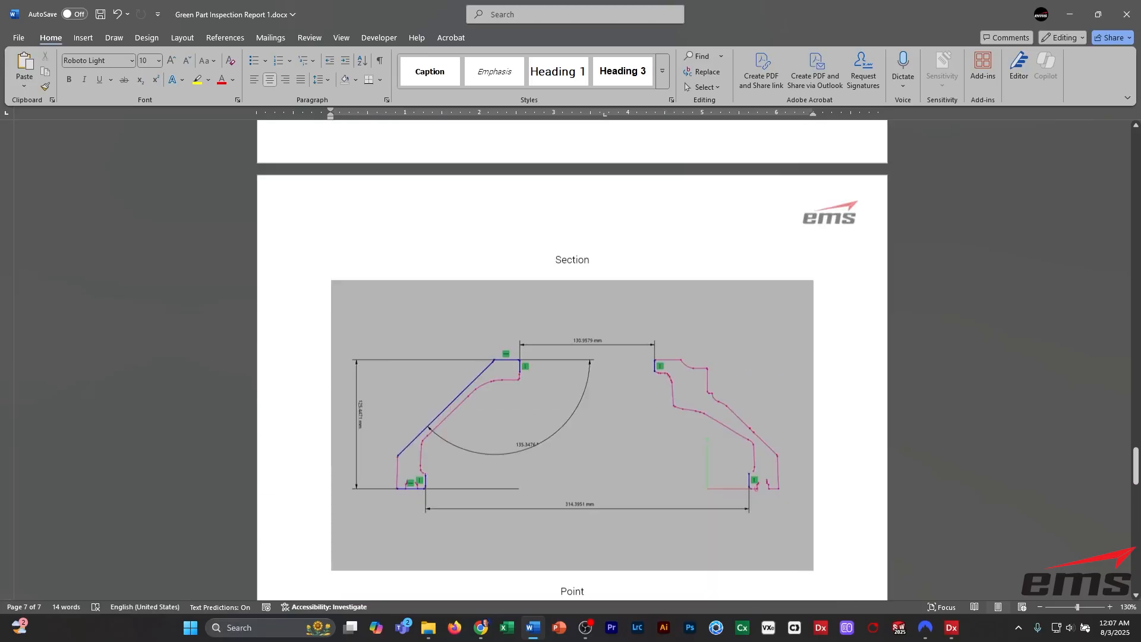
pyautogui.scroll(12, 572, 356)
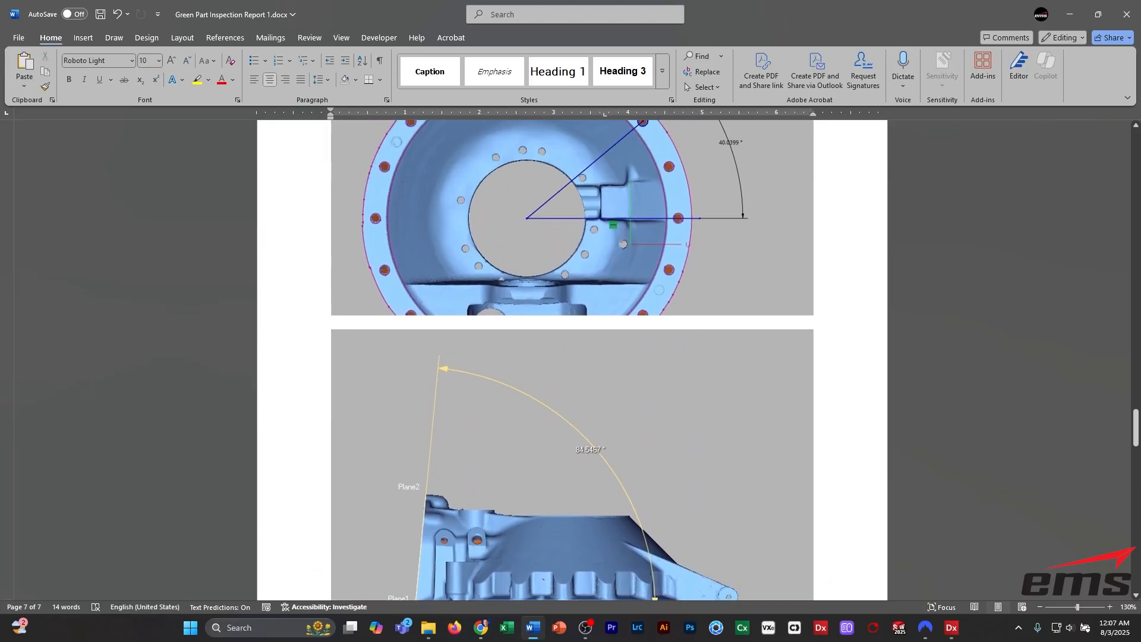
# Switch to Geomagic Design X, hide the surface bodies, show the scan mesh, and view the casting's outer side at an angle.
pyautogui.click(1070, 14)
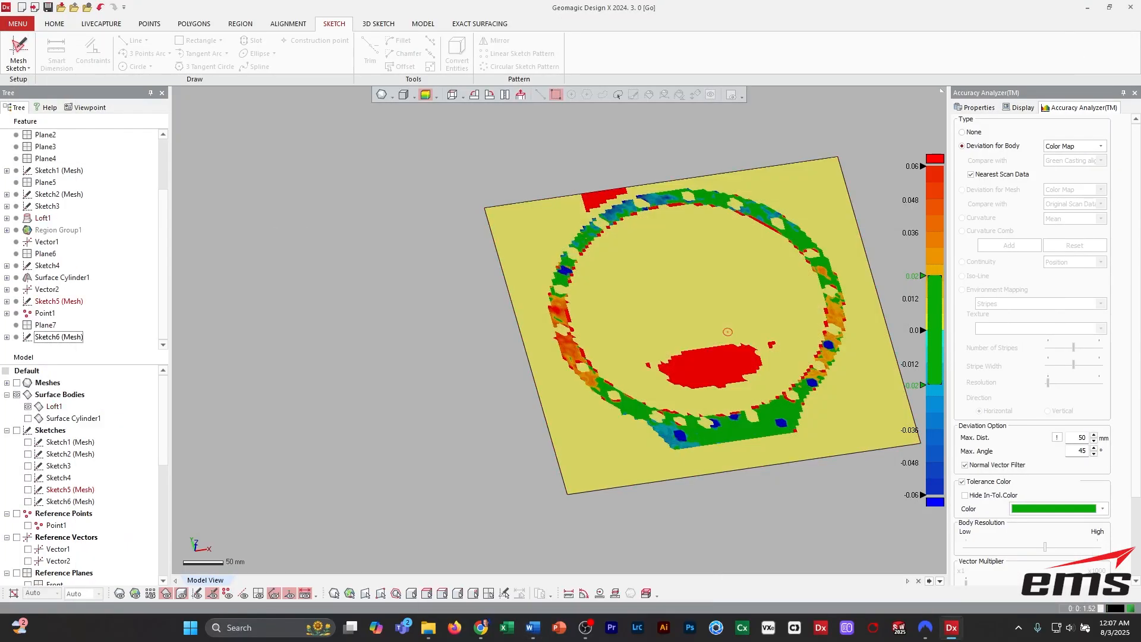
pyautogui.click(17, 395)
pyautogui.click(17, 383)
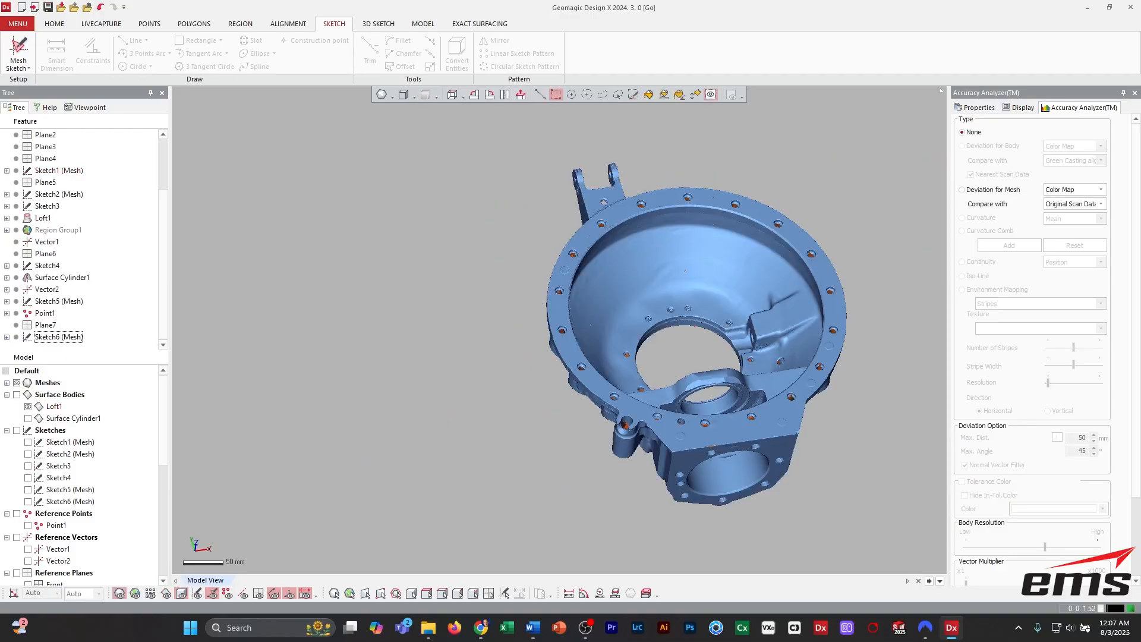
pyautogui.keyDown('ctrl'); pyautogui.moveTo(684, 321); pyautogui.dragTo(585, 184, button='right'); pyautogui.keyUp('ctrl')
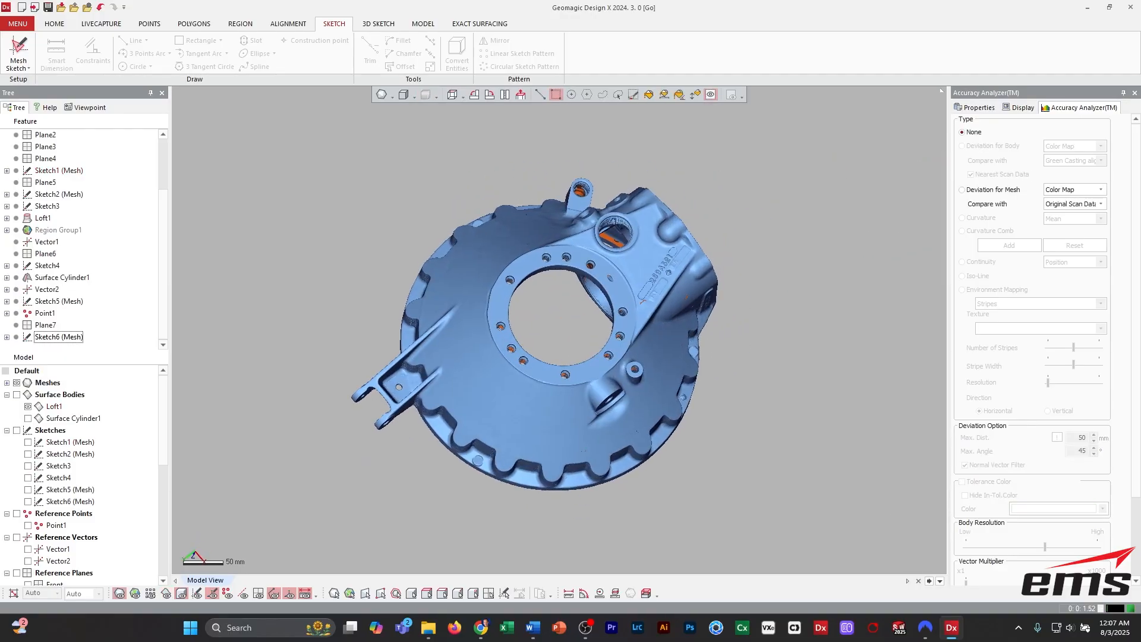
pyautogui.scroll(3, 585, 321)
pyautogui.moveTo(585, 357); pyautogui.dragTo(352, 258, button='right')
pyautogui.moveTo(352, 258); pyautogui.dragTo(352, 271, button='right')
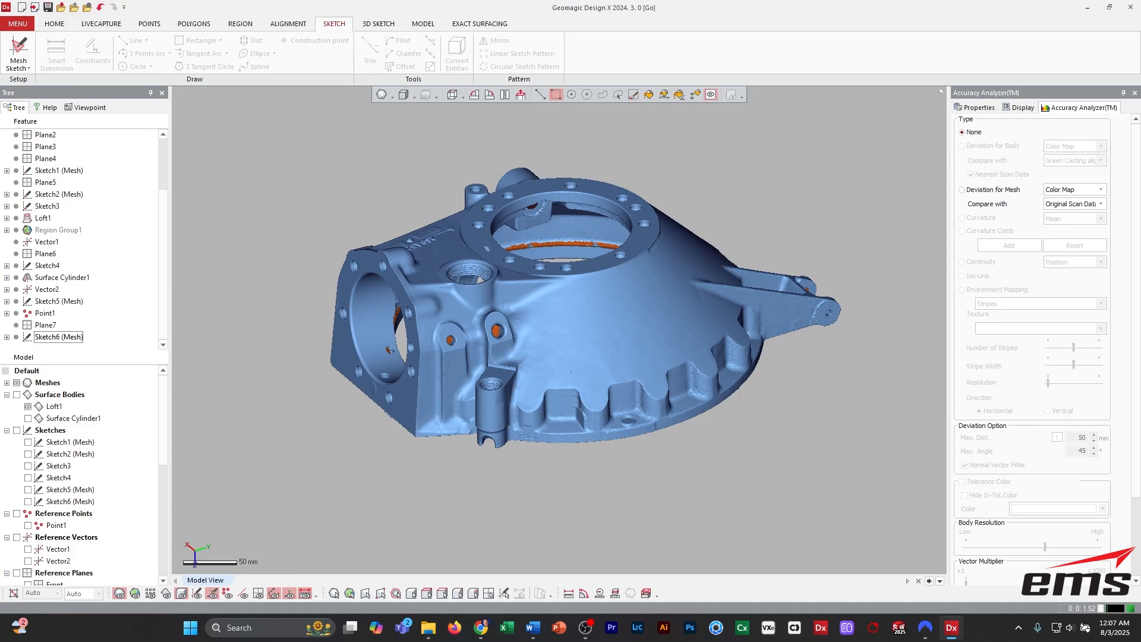
pyautogui.moveTo(352, 271); pyautogui.dragTo(353, 291, button='right')
pyautogui.scroll(-1, 588, 318)
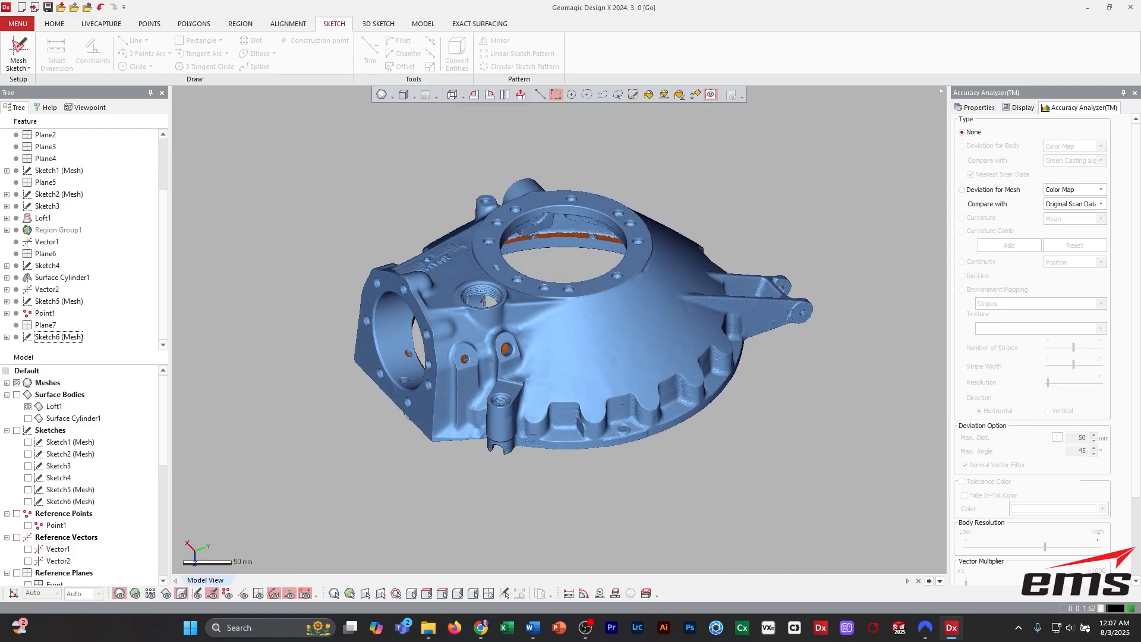
pyautogui.scroll(2, 589, 318)
pyautogui.keyDown('ctrl'); pyautogui.moveTo(589, 318); pyautogui.dragTo(579, 329, button='right'); pyautogui.keyUp('ctrl')
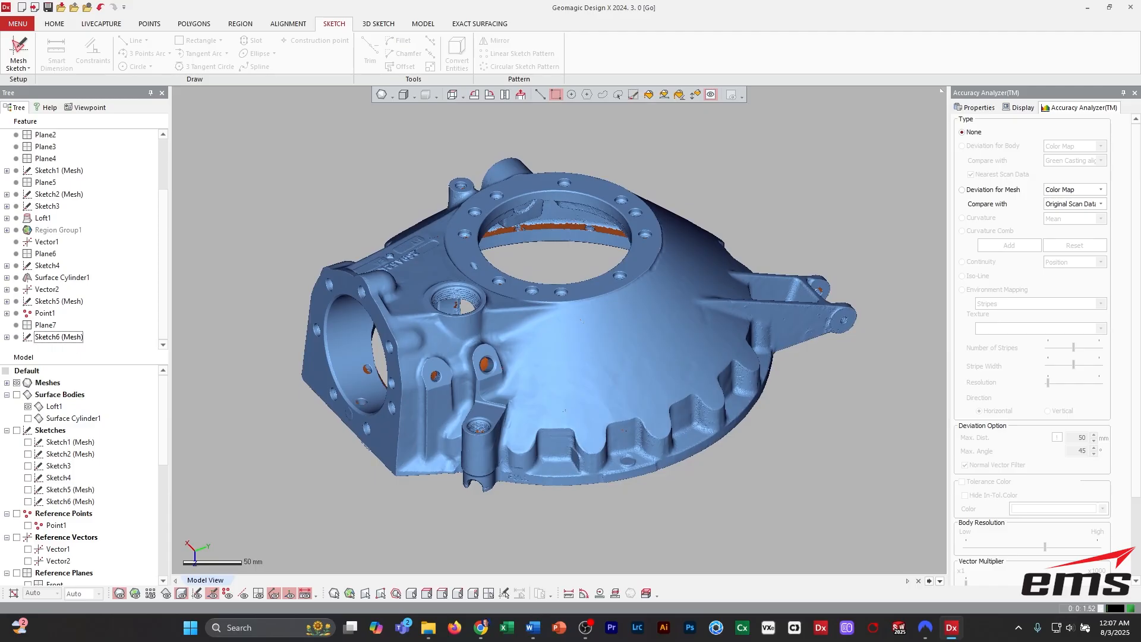
pyautogui.moveTo(579, 330)
pyautogui.mouseDown(button='right')
pyautogui.moveTo(599, 330)
pyautogui.moveTo(579, 340)
pyautogui.mouseUp(button='right')
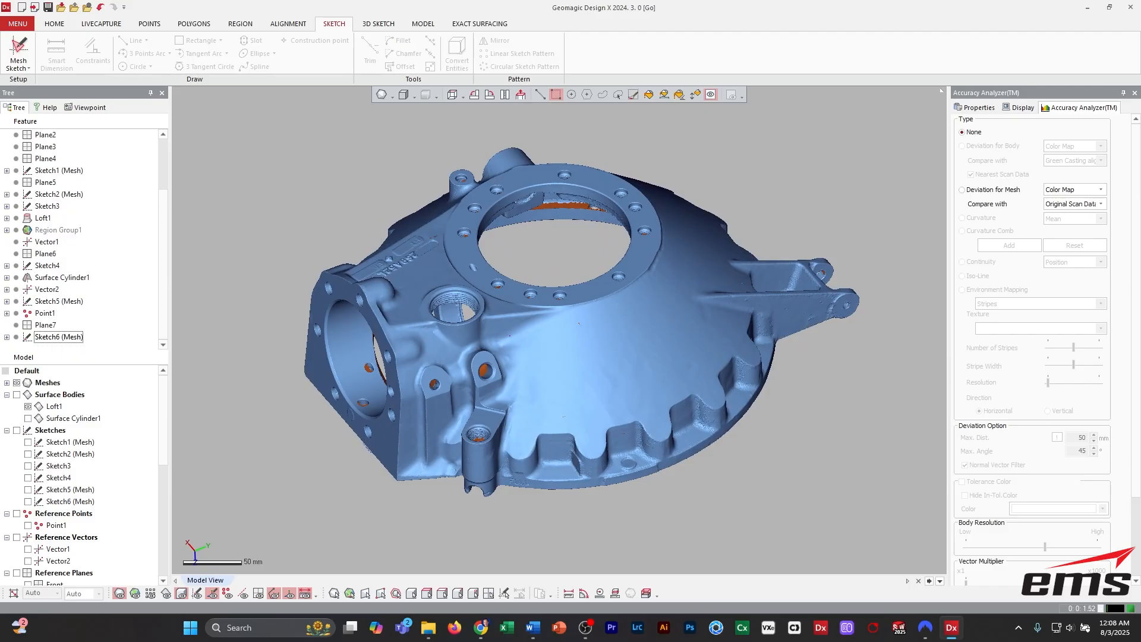
pyautogui.moveTo(579, 333); pyautogui.dragTo(586, 333, button='right')
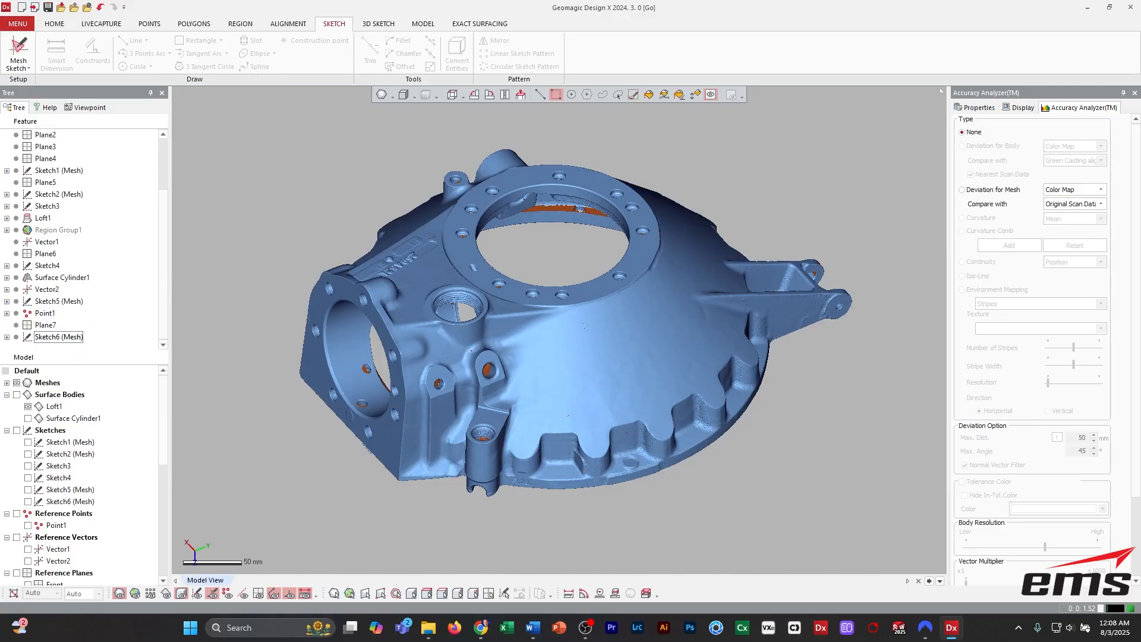
pyautogui.moveTo(560, 331)
pyautogui.mouseDown(button='right')
pyautogui.moveTo(560, 349)
pyautogui.moveTo(568, 333)
pyautogui.mouseUp(button='right')
pyautogui.scroll(1, 559, 330)
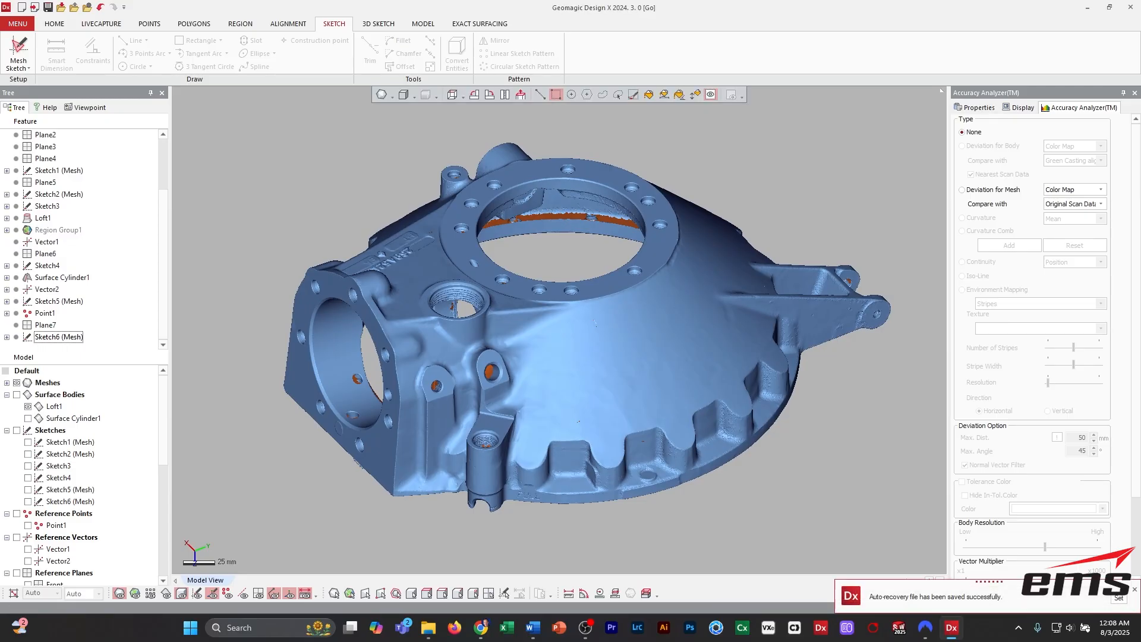
pyautogui.moveTo(560, 332)
pyautogui.mouseDown(button='right')
pyautogui.moveTo(556, 352)
pyautogui.moveTo(554, 328)
pyautogui.mouseUp(button='right')
pyautogui.scroll(-1, 557, 330)
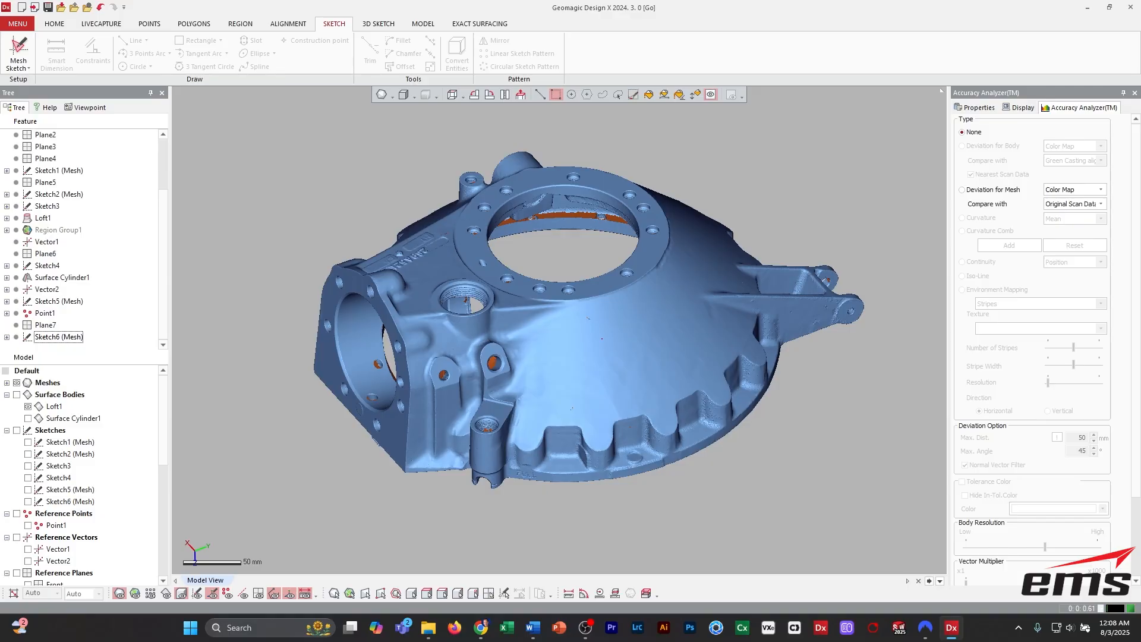
pyautogui.keyDown('ctrl'); pyautogui.moveTo(602, 338); pyautogui.dragTo(607, 344, button='right'); pyautogui.keyUp('ctrl')
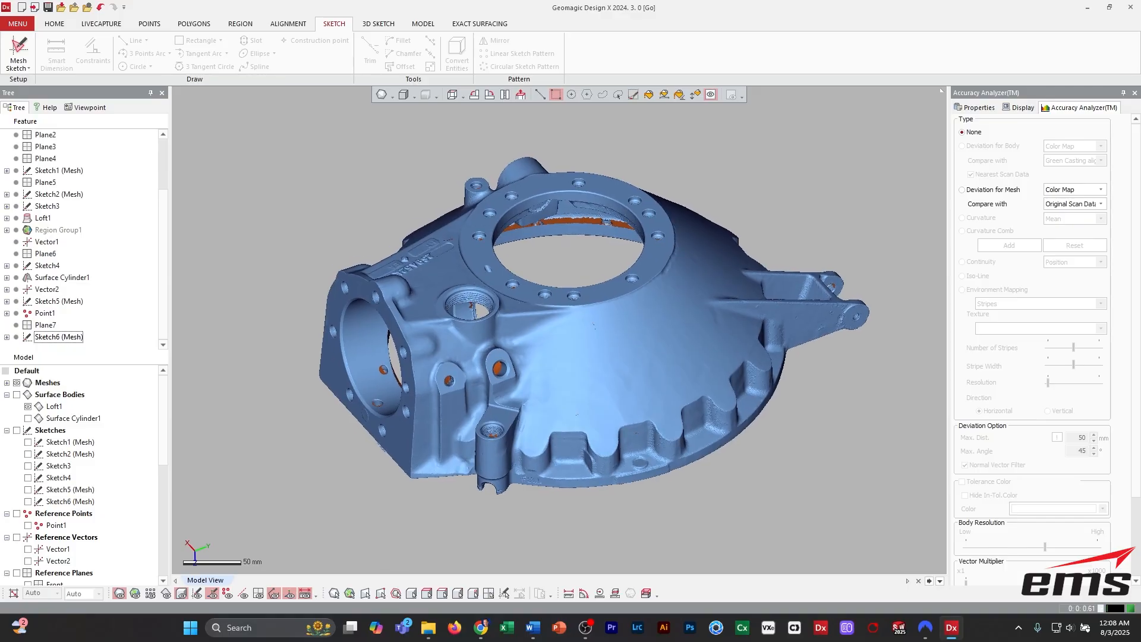